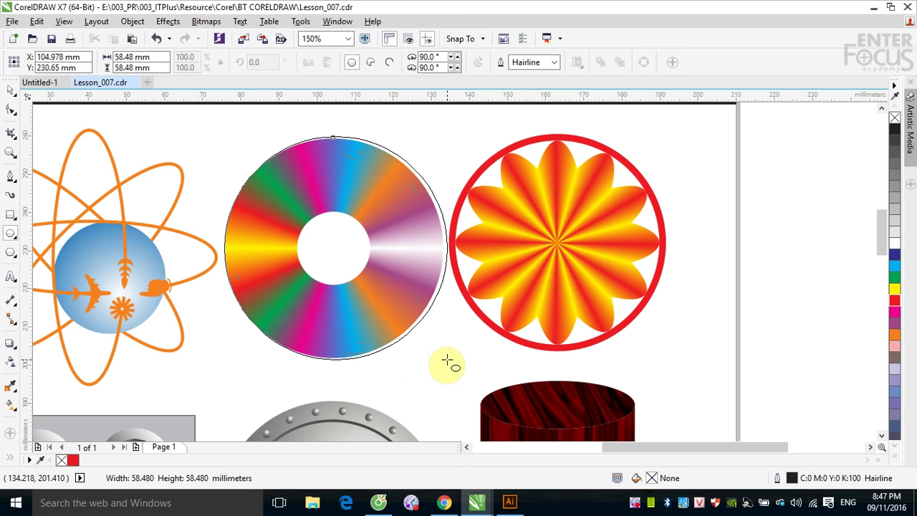
Step: Build a ring over the multicolored disc by combining a circle about 57.6 mm across with a concentric copy about 19.9 mm across
{"action": "left_click_drag", "start_coordinate": [447, 360], "coordinate": [440, 358]}
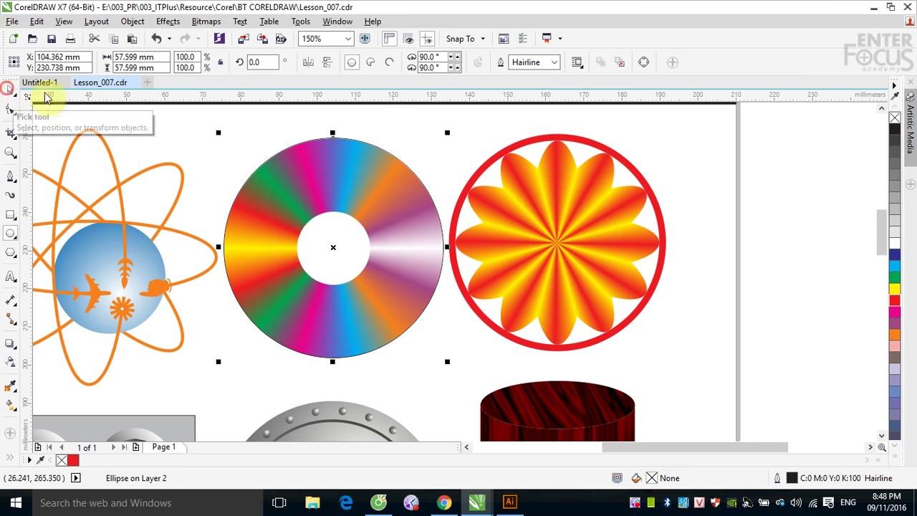
{"action": "left_click", "coordinate": [11, 89]}
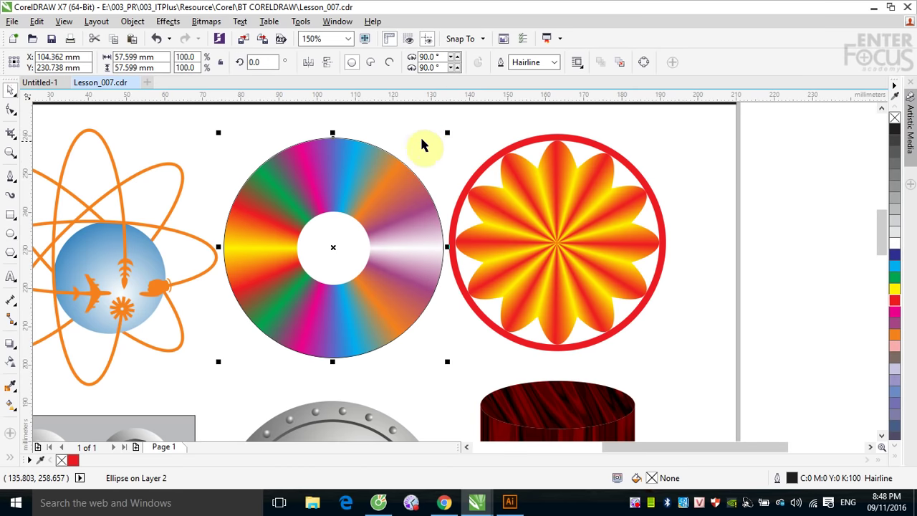
{"action": "left_click_drag", "start_coordinate": [445, 133], "coordinate": [374, 203]}
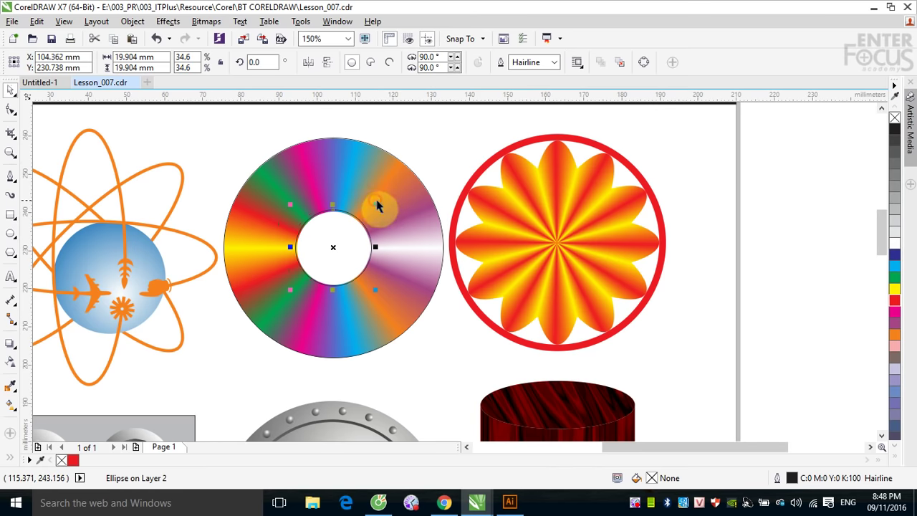
{"action": "left_click_drag", "start_coordinate": [237, 126], "coordinate": [344, 249]}
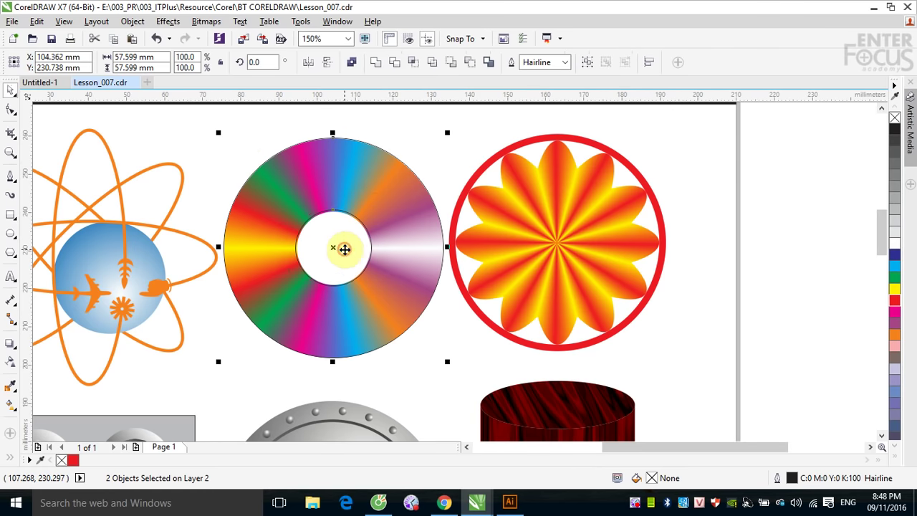
{"action": "left_click", "coordinate": [352, 64]}
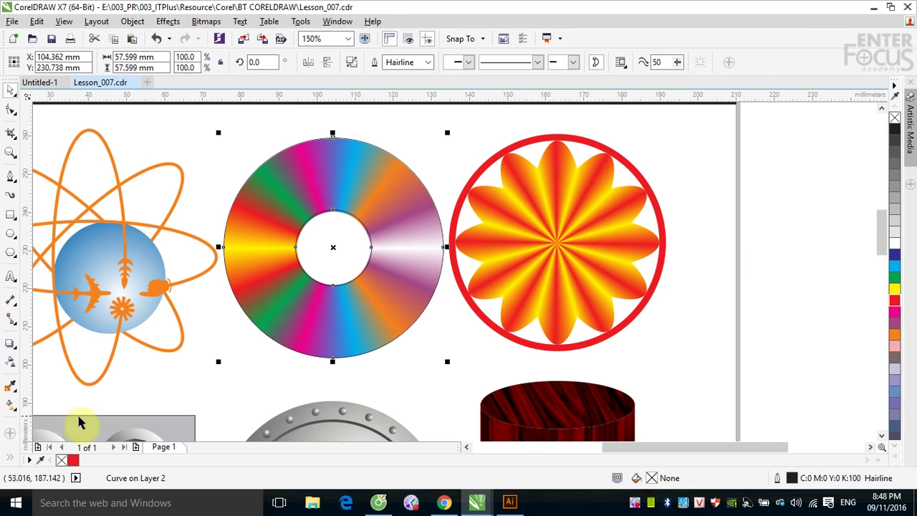
Step: Apply a fountain fill to the ring and change its blend type to conical in the fill editor
{"action": "left_click", "coordinate": [11, 405]}
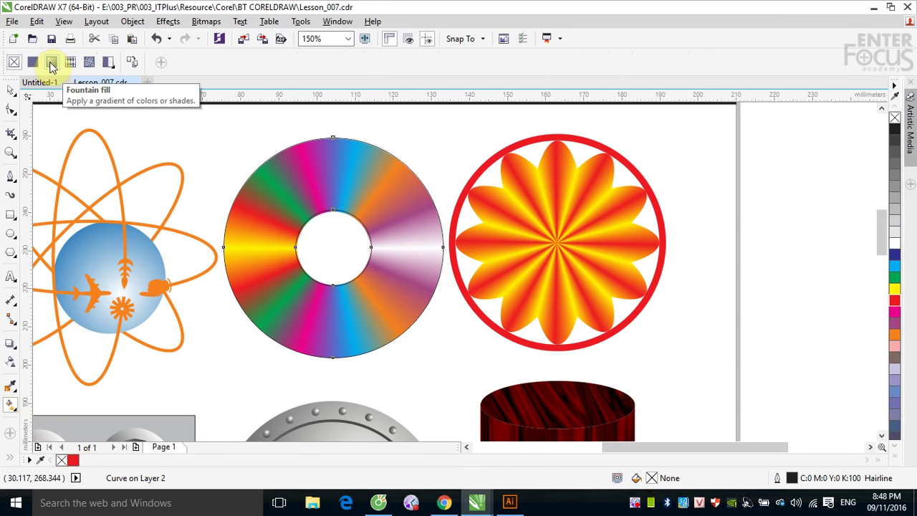
{"action": "left_click", "coordinate": [51, 65]}
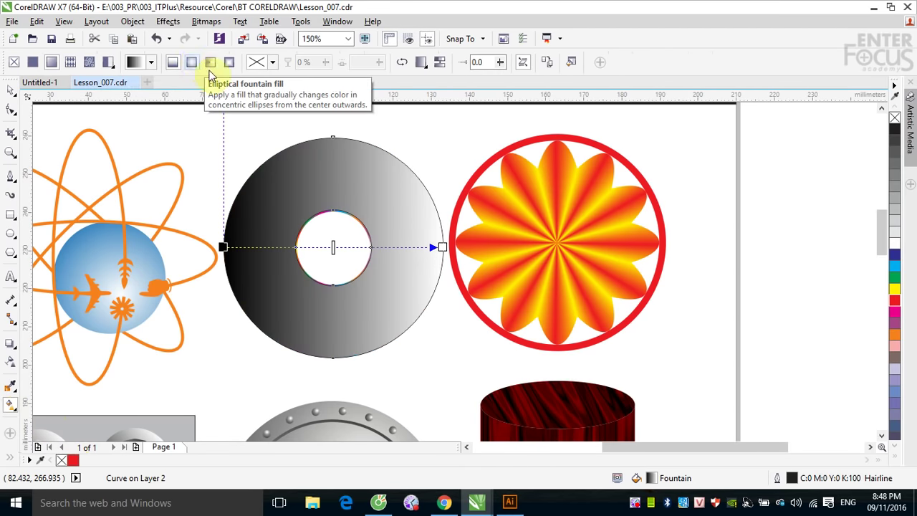
{"action": "left_click", "coordinate": [571, 63]}
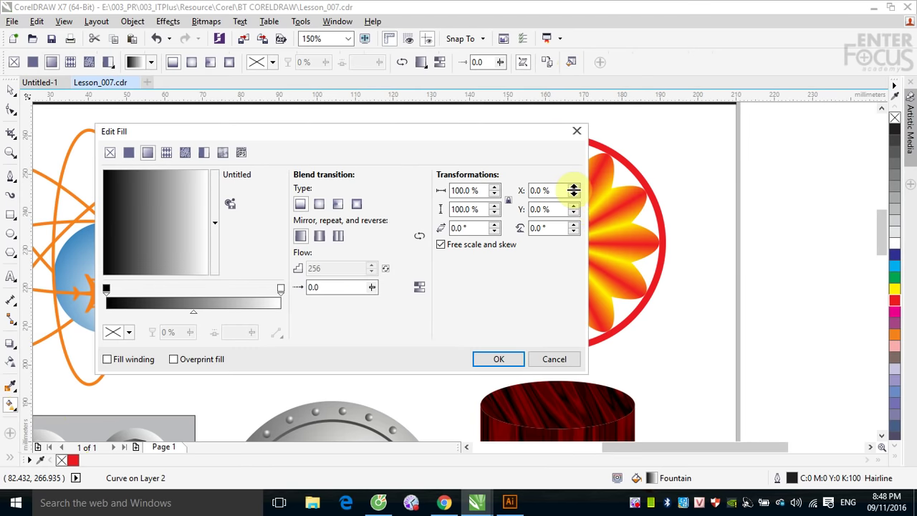
{"action": "left_click_drag", "start_coordinate": [359, 139], "coordinate": [702, 114]}
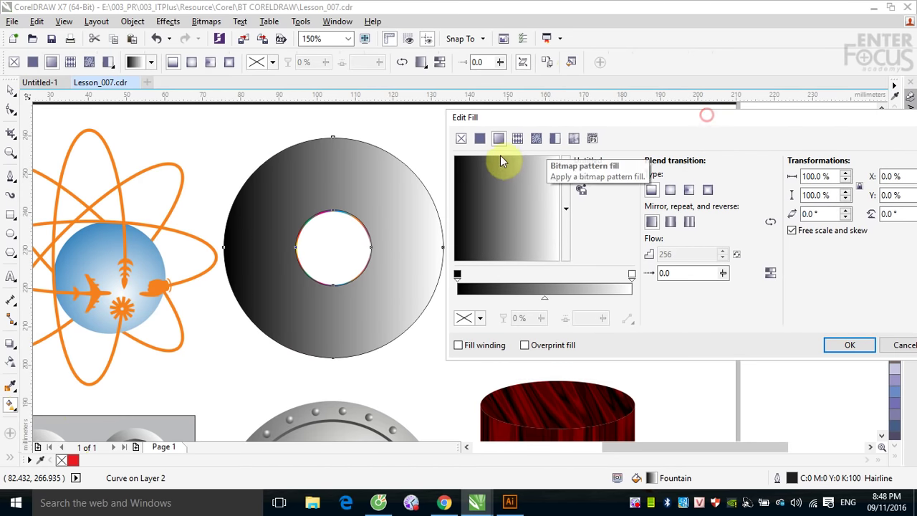
{"action": "left_click", "coordinate": [688, 189]}
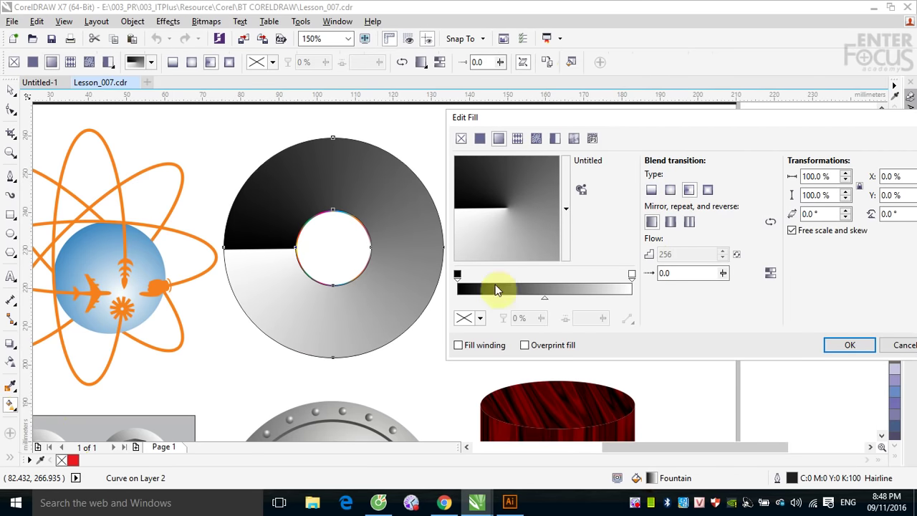
Step: Recolor the conical gradient's black start node to red #FA0A26
{"action": "left_click", "coordinate": [457, 274]}
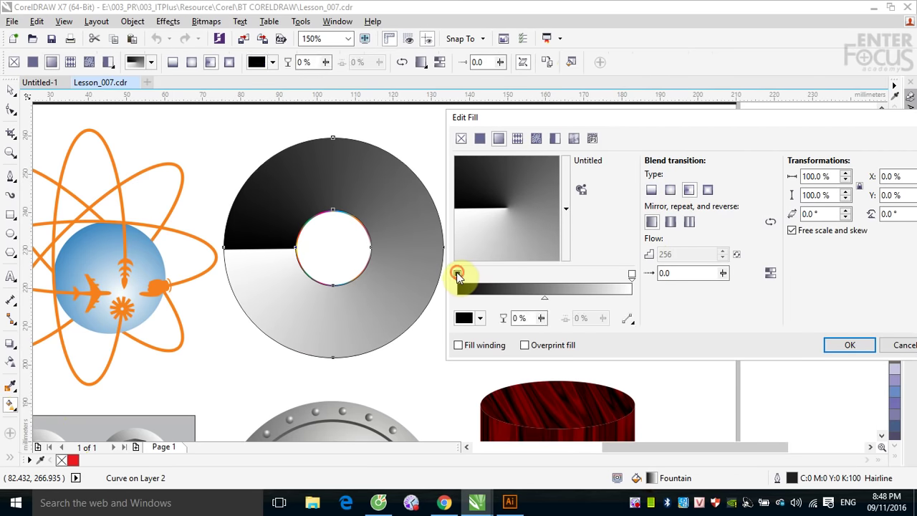
{"action": "left_click", "coordinate": [480, 319]}
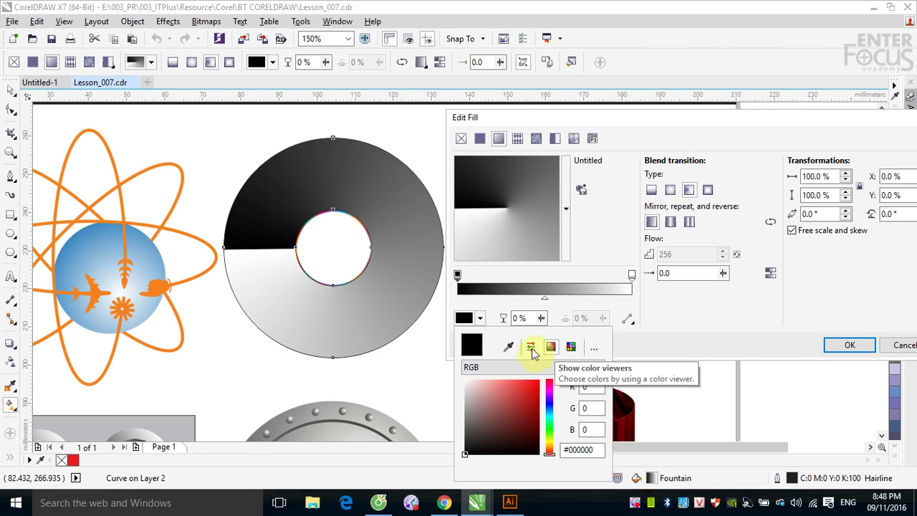
{"action": "left_click", "coordinate": [531, 348]}
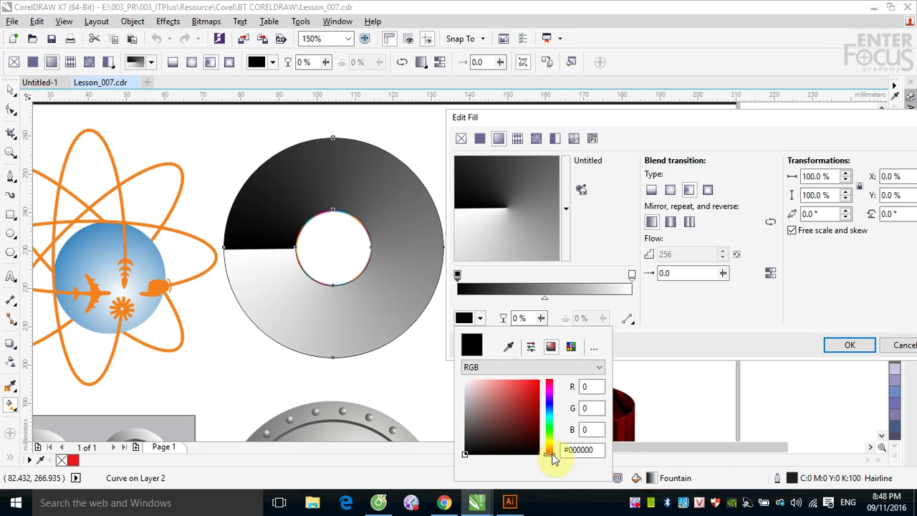
{"action": "left_click_drag", "start_coordinate": [553, 459], "coordinate": [550, 385]}
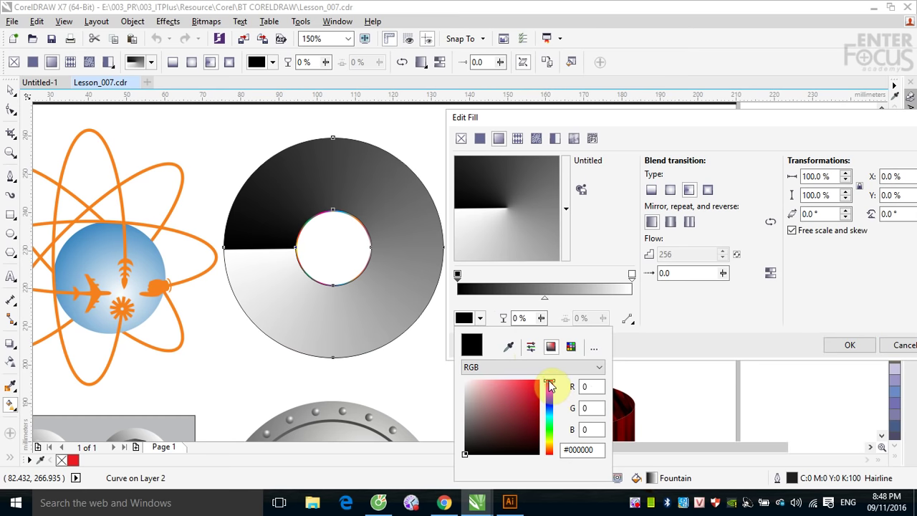
{"action": "left_click", "coordinate": [536, 381]}
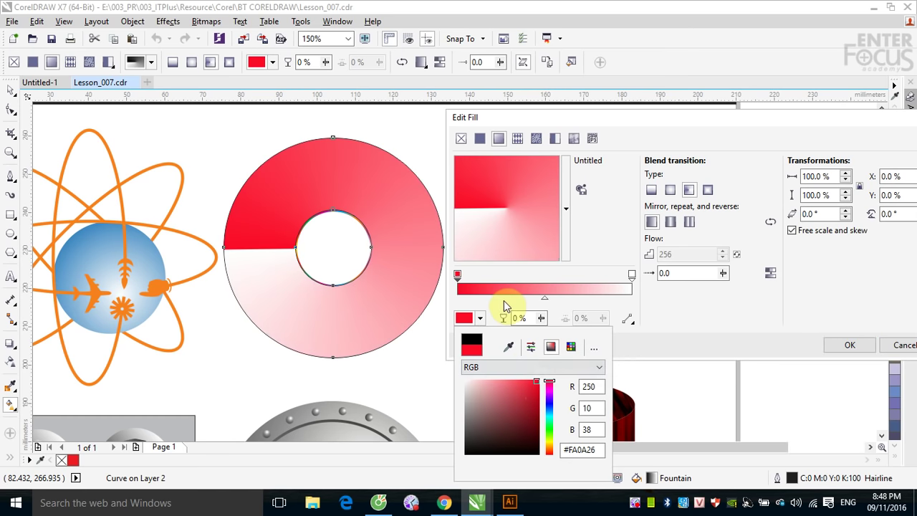
Step: Add a gradient node at 10% and color it pink #FA22B9
{"action": "left_click", "coordinate": [475, 280]}
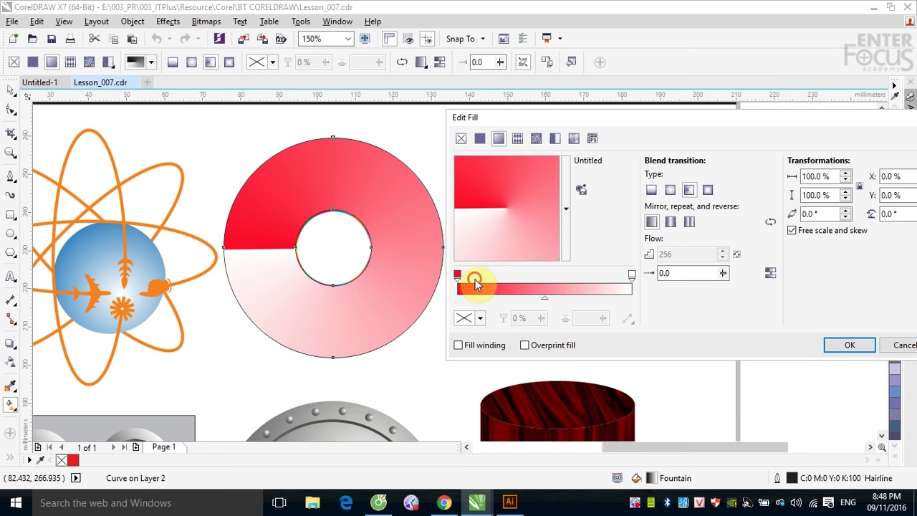
{"action": "double_click", "coordinate": [474, 276]}
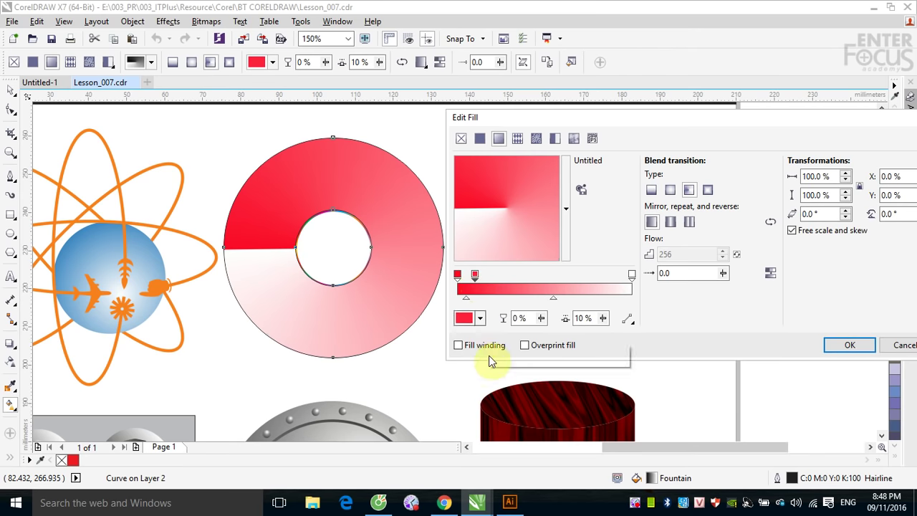
{"action": "left_click", "coordinate": [482, 318]}
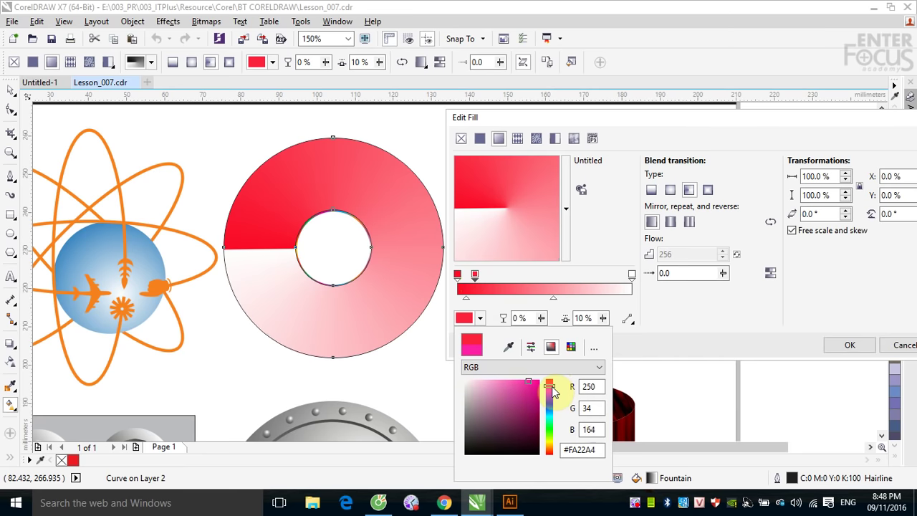
{"action": "left_click_drag", "start_coordinate": [552, 393], "coordinate": [551, 387]}
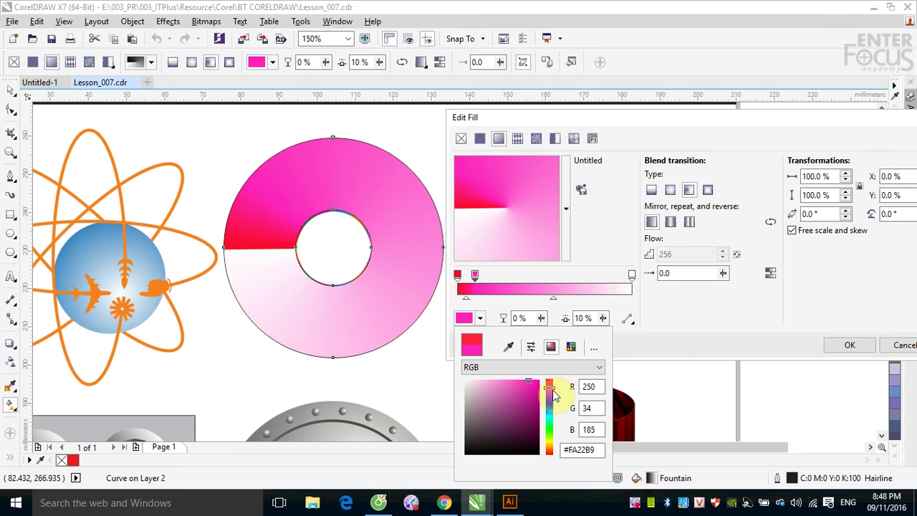
Step: Add a gradient node at 23% and color it purple #A842FB
{"action": "left_click", "coordinate": [499, 285]}
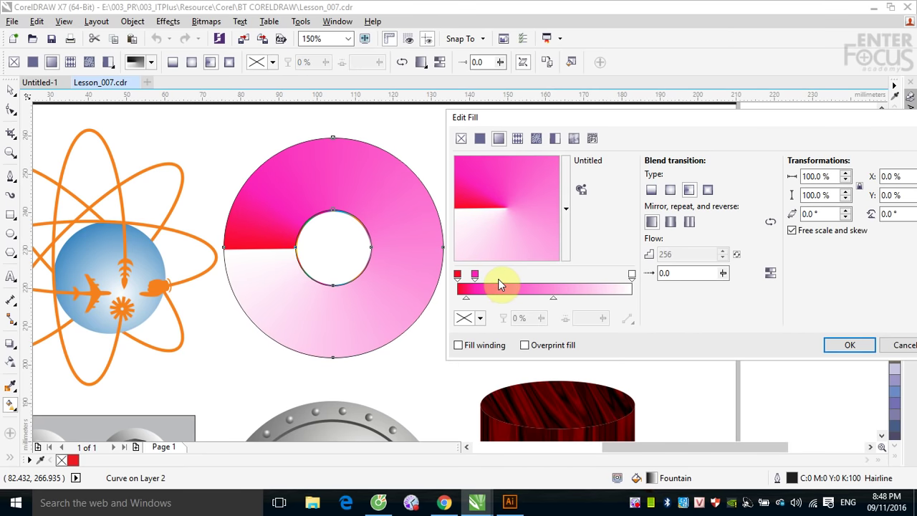
{"action": "double_click", "coordinate": [500, 285]}
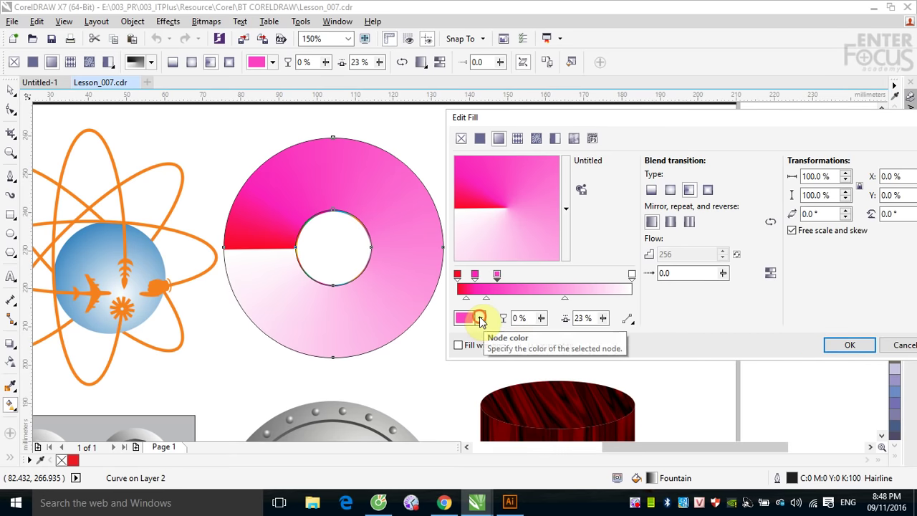
{"action": "left_click", "coordinate": [480, 319]}
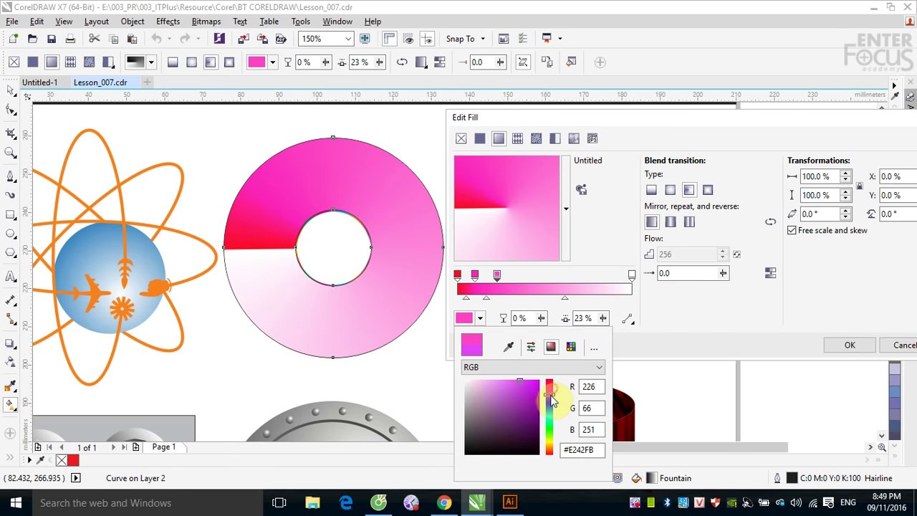
{"action": "left_click_drag", "start_coordinate": [552, 401], "coordinate": [549, 397]}
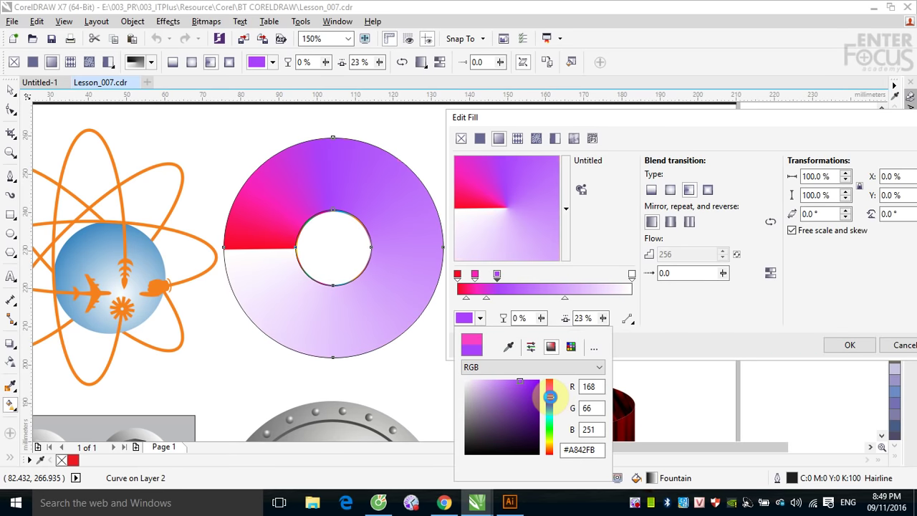
Step: Add a gradient node at 36% and color it blue #6D63FC
{"action": "left_click", "coordinate": [521, 284]}
{"action": "double_click", "coordinate": [521, 283]}
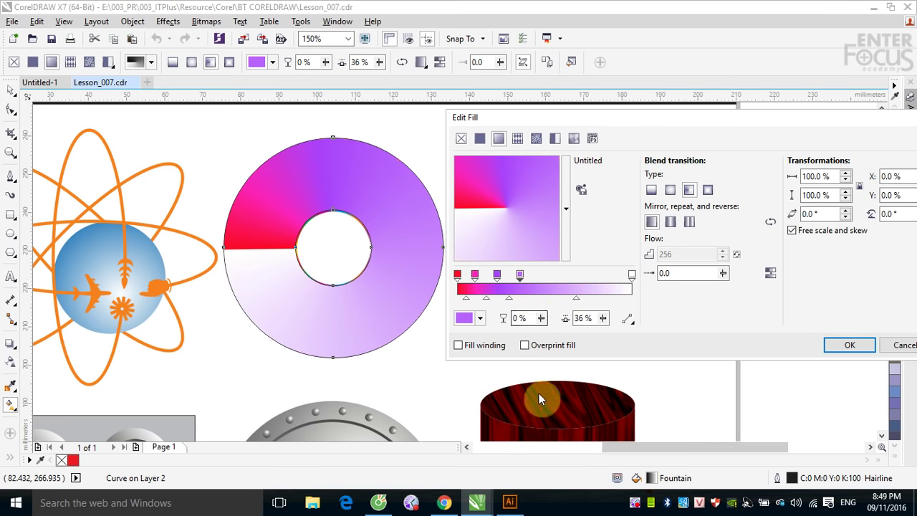
{"action": "left_click", "coordinate": [478, 318]}
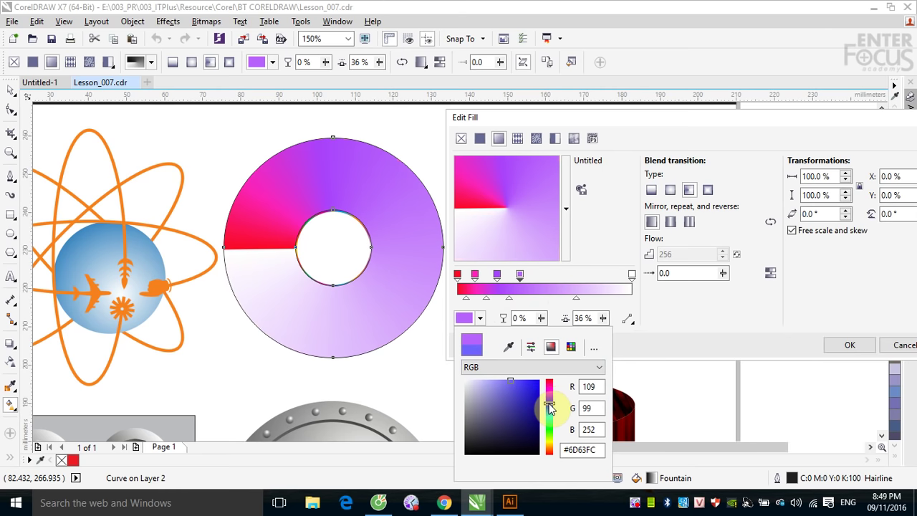
{"action": "left_click_drag", "start_coordinate": [550, 407], "coordinate": [548, 403]}
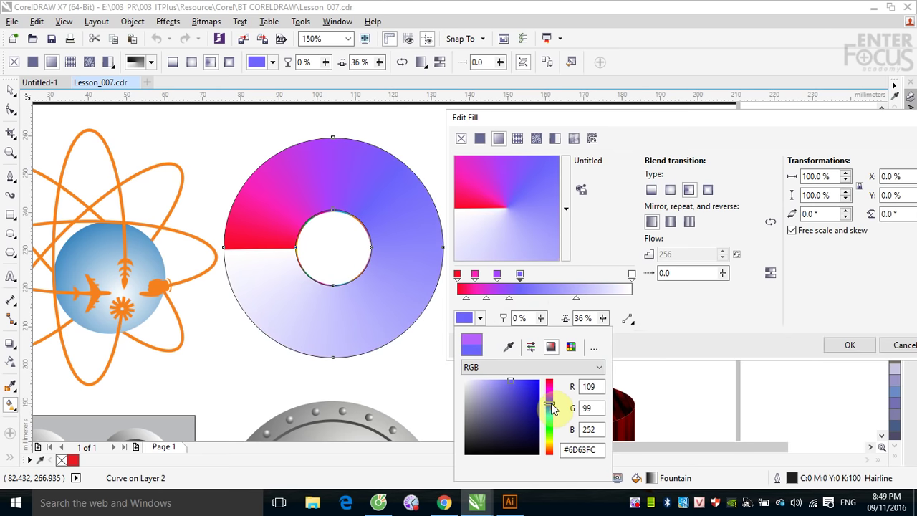
Step: Add a gradient node at 48% and color it light cyan #81F7FD
{"action": "left_click", "coordinate": [542, 275]}
{"action": "double_click", "coordinate": [542, 276]}
{"action": "left_click", "coordinate": [480, 318]}
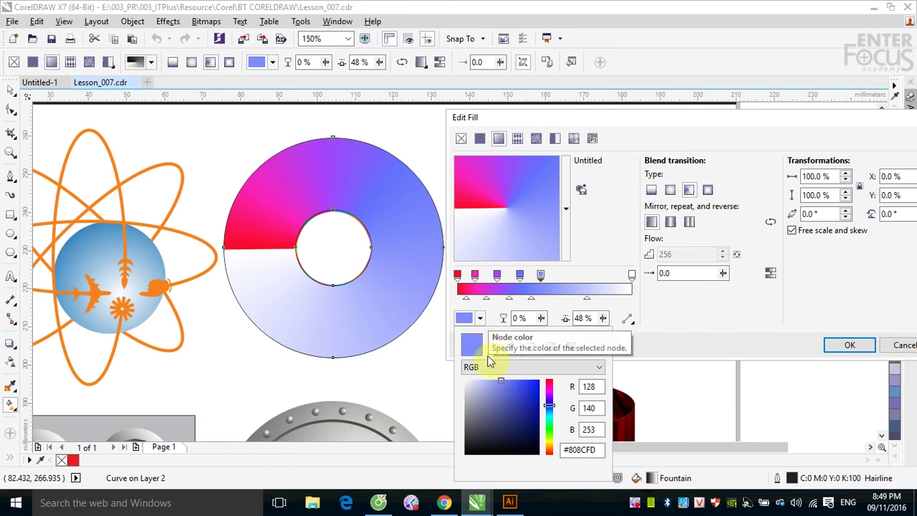
{"action": "left_click_drag", "start_coordinate": [552, 407], "coordinate": [550, 415]}
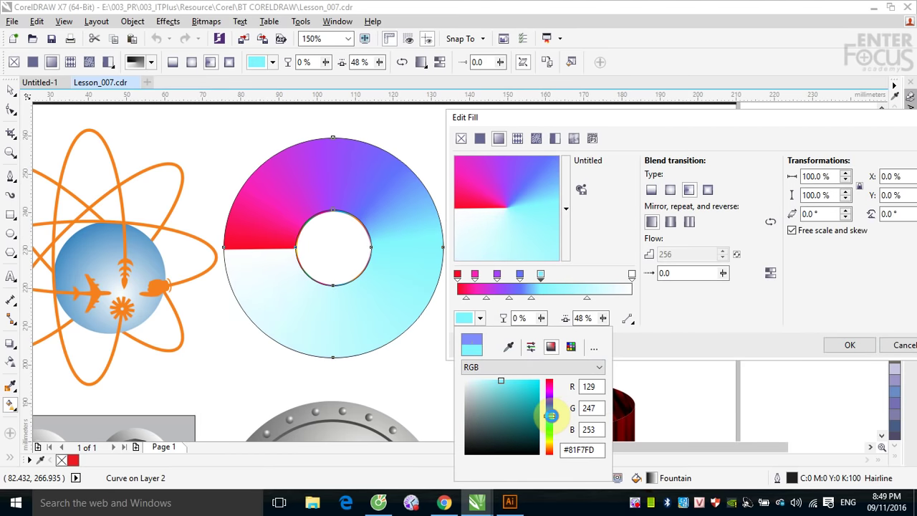
Step: Add a gradient node at 60% and color it green #20E351
{"action": "left_click", "coordinate": [563, 285]}
{"action": "double_click", "coordinate": [562, 284]}
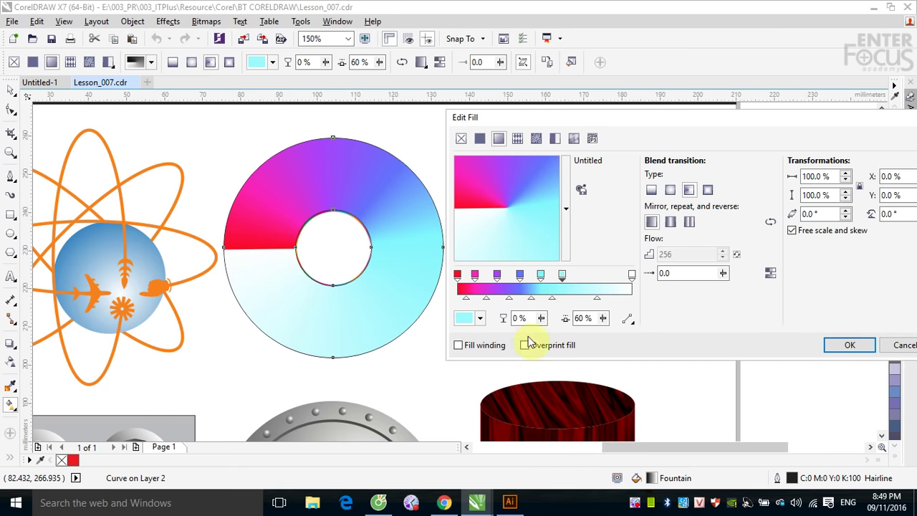
{"action": "left_click", "coordinate": [480, 319]}
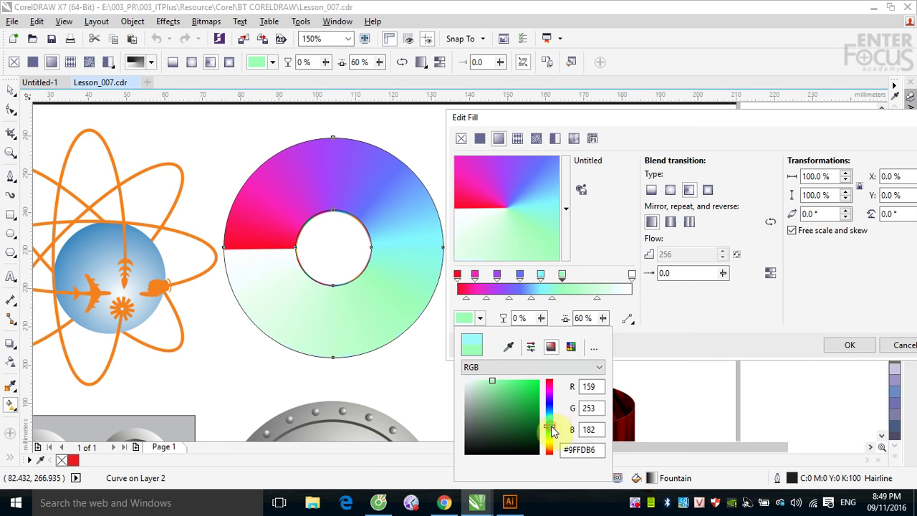
{"action": "left_click", "coordinate": [527, 387]}
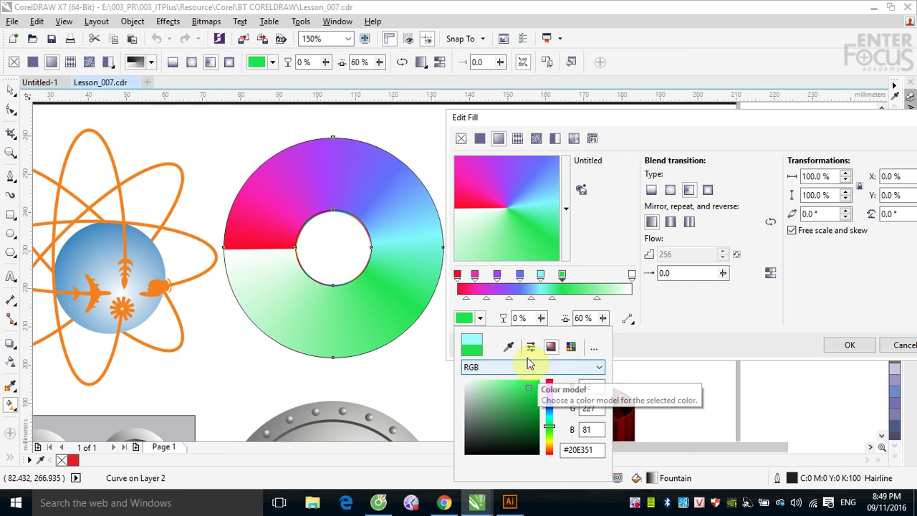
Step: Add a gradient node at 73% and color it yellow-green
{"action": "left_click", "coordinate": [584, 285]}
{"action": "double_click", "coordinate": [584, 283]}
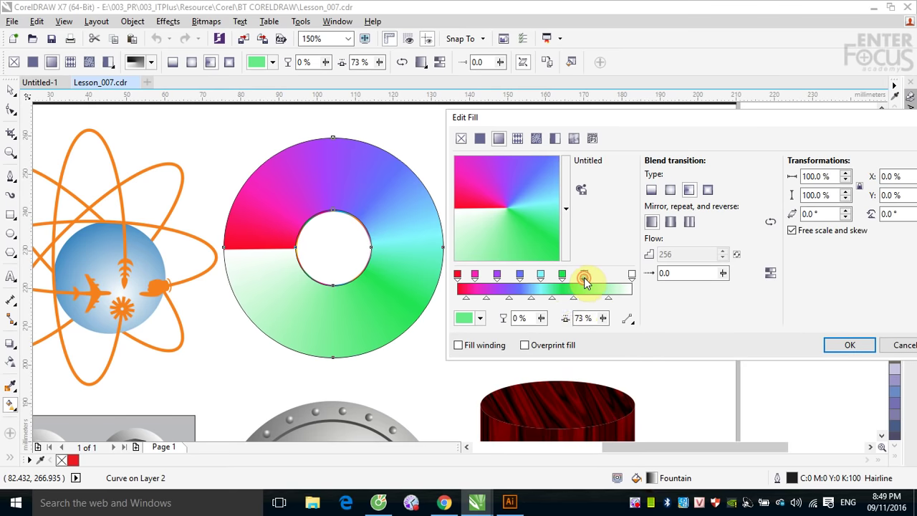
{"action": "left_click", "coordinate": [481, 319]}
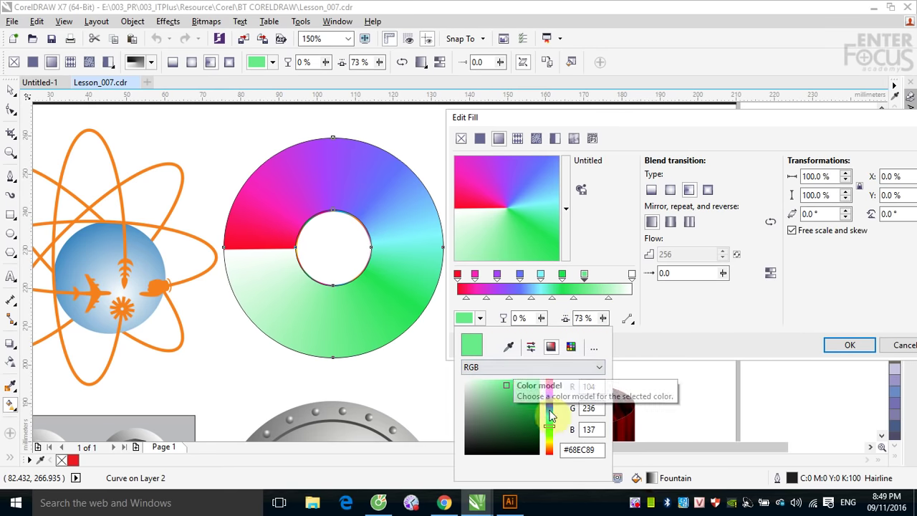
{"action": "left_click_drag", "start_coordinate": [549, 428], "coordinate": [550, 440]}
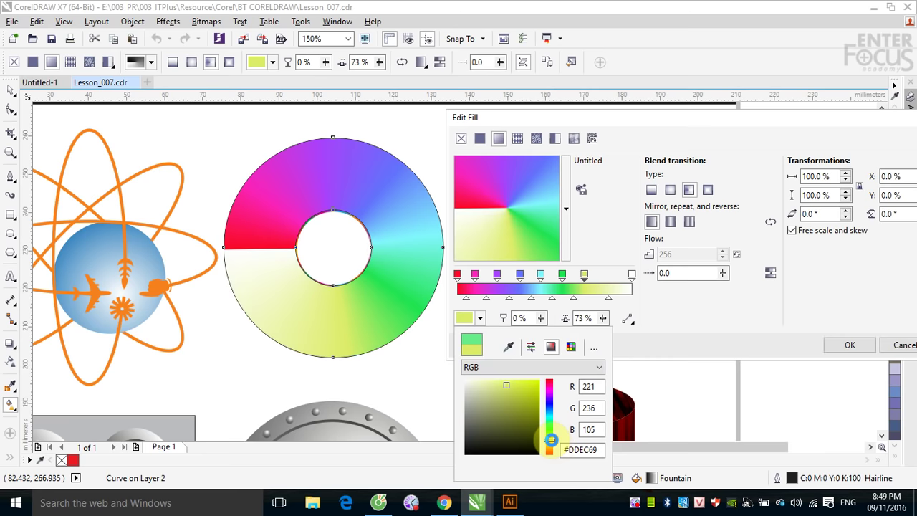
Step: Add a gradient node at 84% and color it orange #F04C11
{"action": "double_click", "coordinate": [606, 282]}
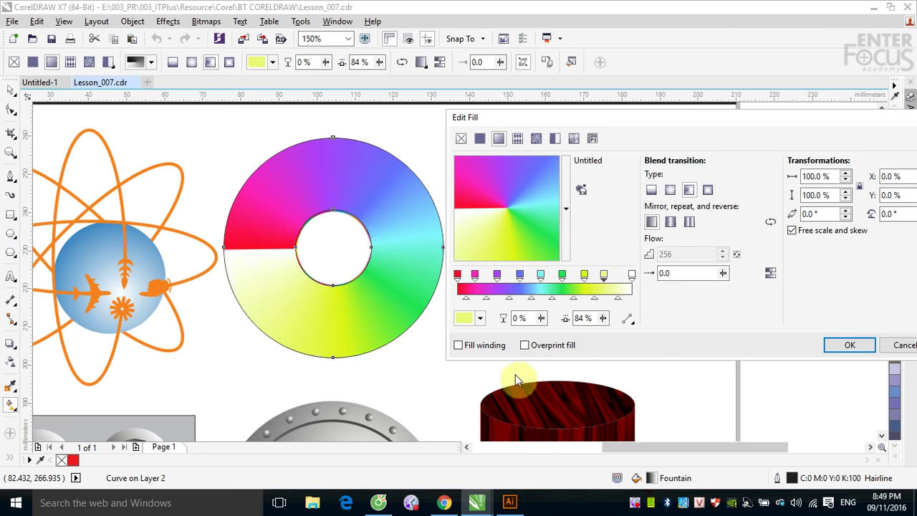
{"action": "left_click", "coordinate": [482, 321]}
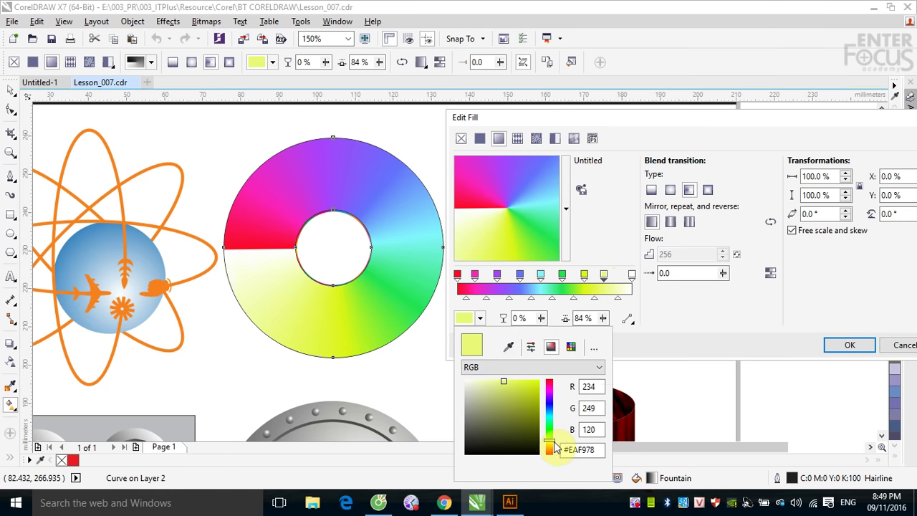
{"action": "left_click_drag", "start_coordinate": [554, 443], "coordinate": [552, 450]}
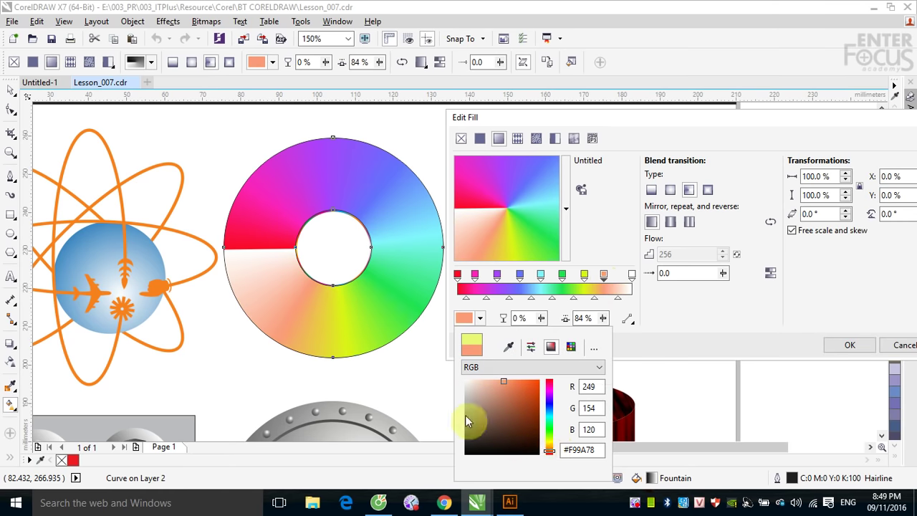
{"action": "left_click", "coordinate": [533, 385]}
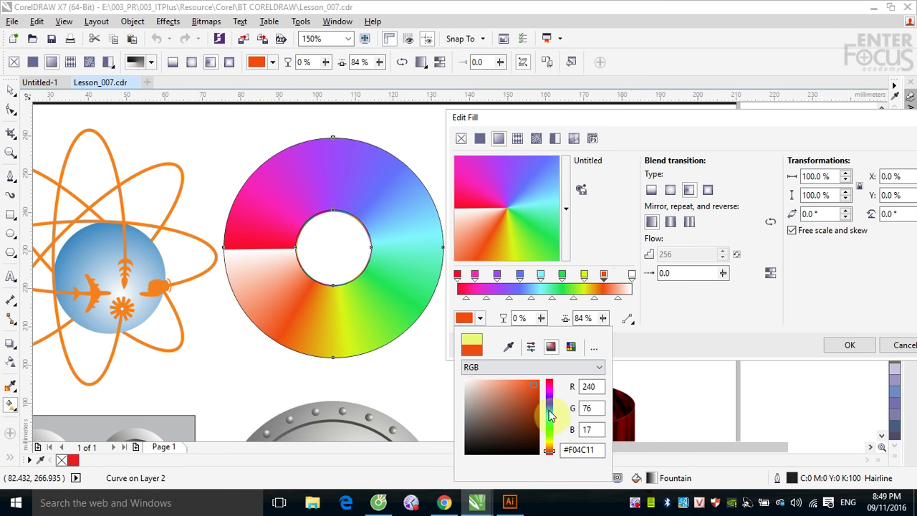
Step: Color the end node red #FA0A26 by sampling the red part of the disc, and apply the fountain fill
{"action": "left_click", "coordinate": [632, 275]}
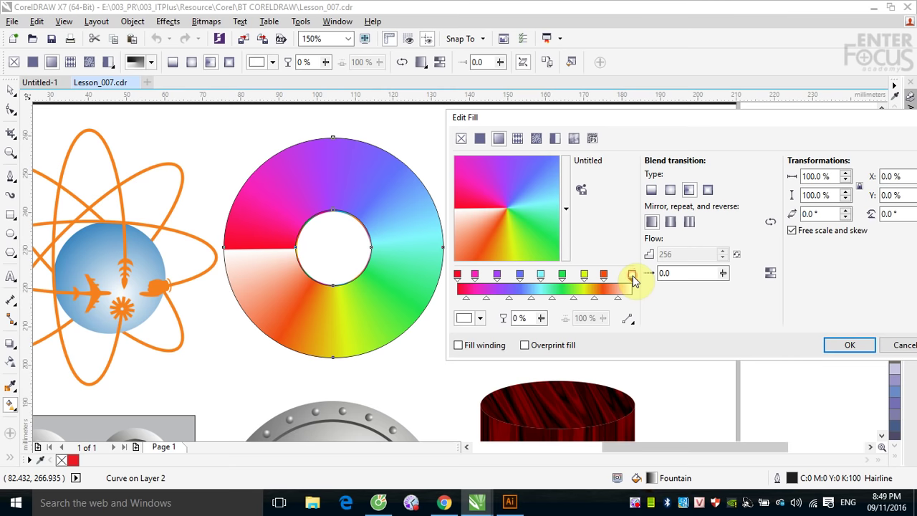
{"action": "left_click", "coordinate": [478, 318]}
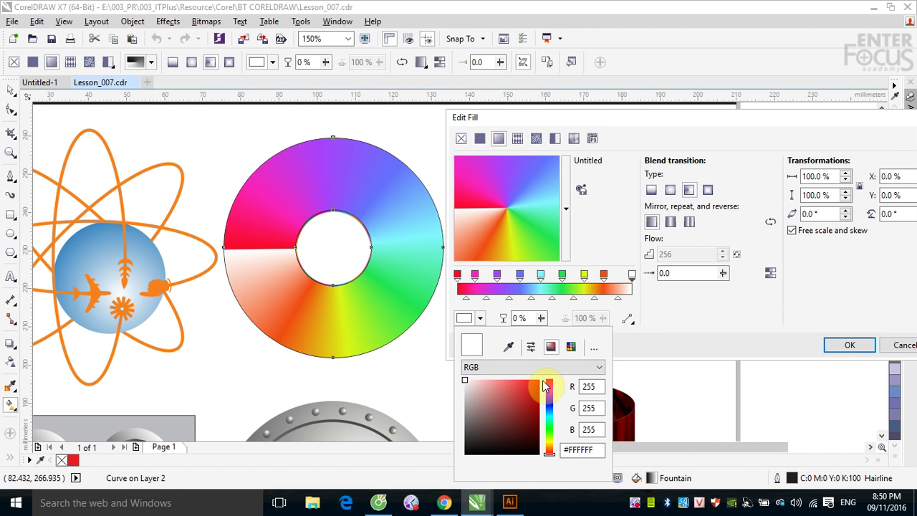
{"action": "left_click", "coordinate": [509, 347]}
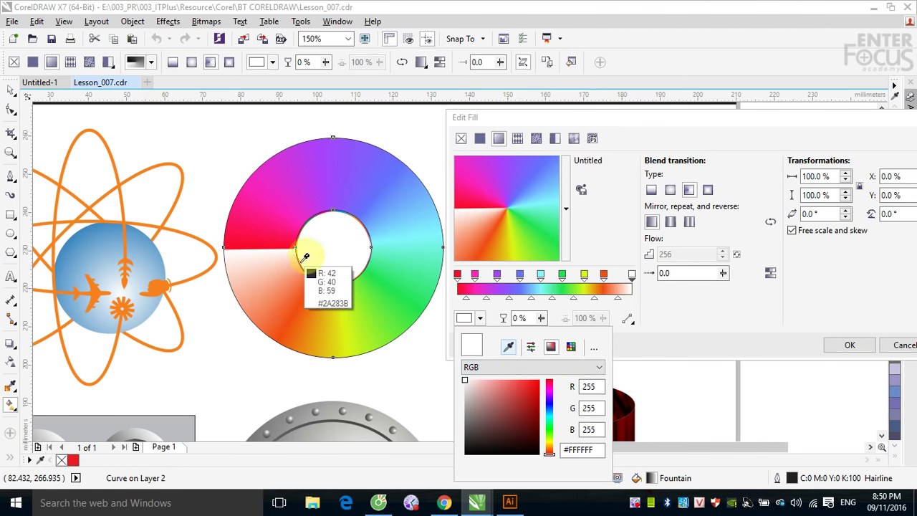
{"action": "left_click", "coordinate": [233, 245]}
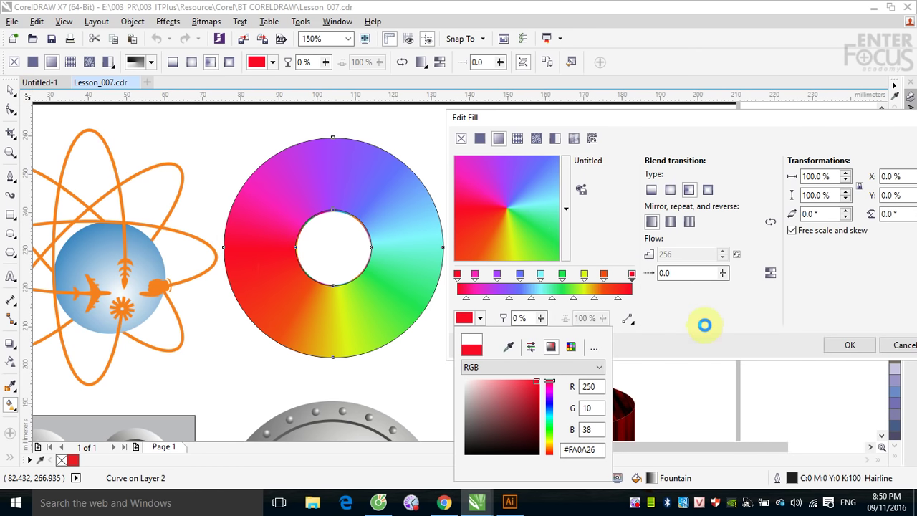
{"action": "left_click", "coordinate": [719, 308]}
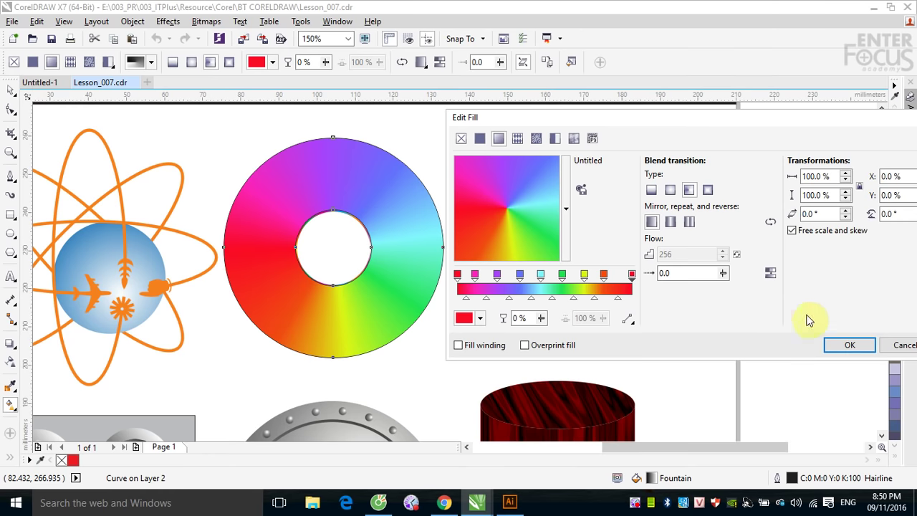
{"action": "left_click", "coordinate": [848, 344]}
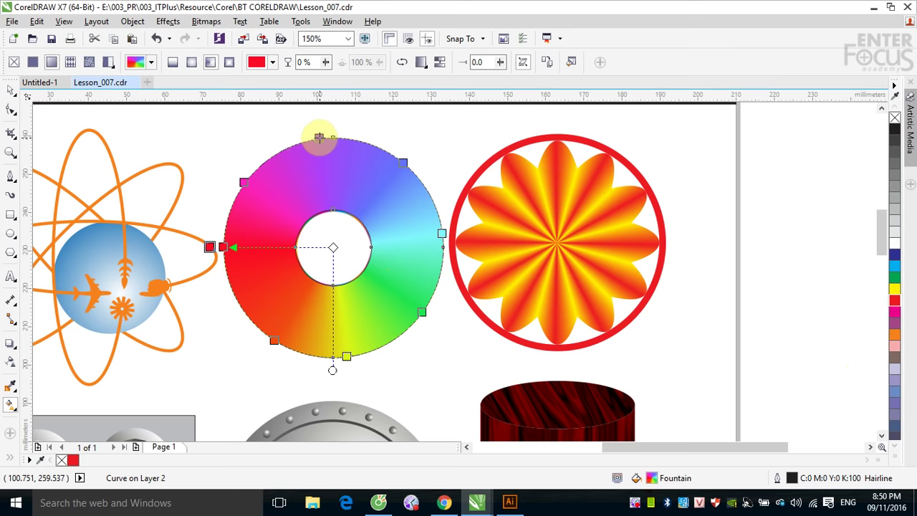
Step: Move the purple fill node to 18% and add a node at 64% with a purple sampled from the disc (C57 M76 Y0 K0)
{"action": "left_click", "coordinate": [319, 136]}
{"action": "left_click_drag", "start_coordinate": [319, 136], "coordinate": [286, 149]}
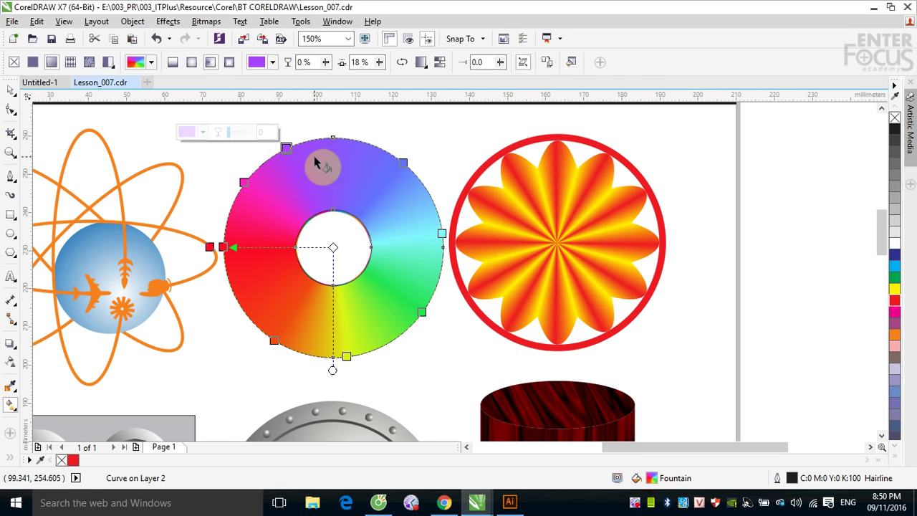
{"action": "double_click", "coordinate": [402, 336]}
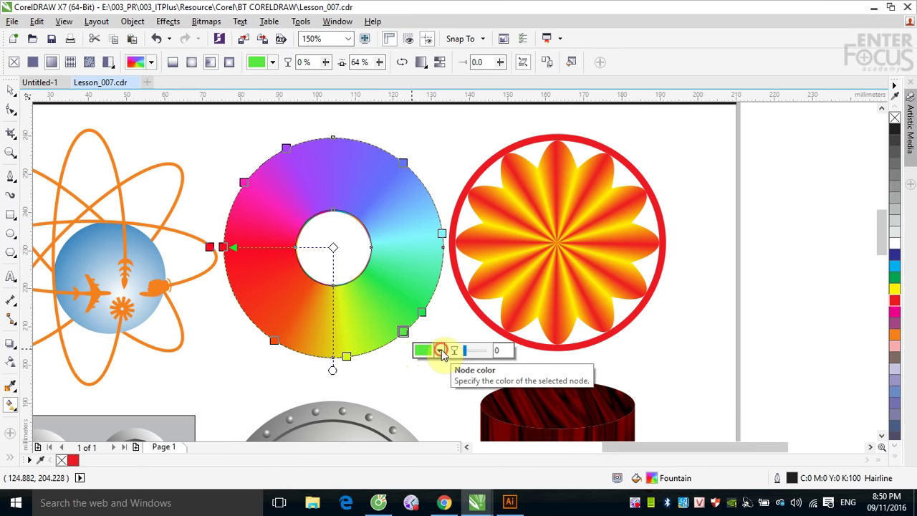
{"action": "left_click", "coordinate": [438, 350]}
{"action": "left_click", "coordinate": [467, 208]}
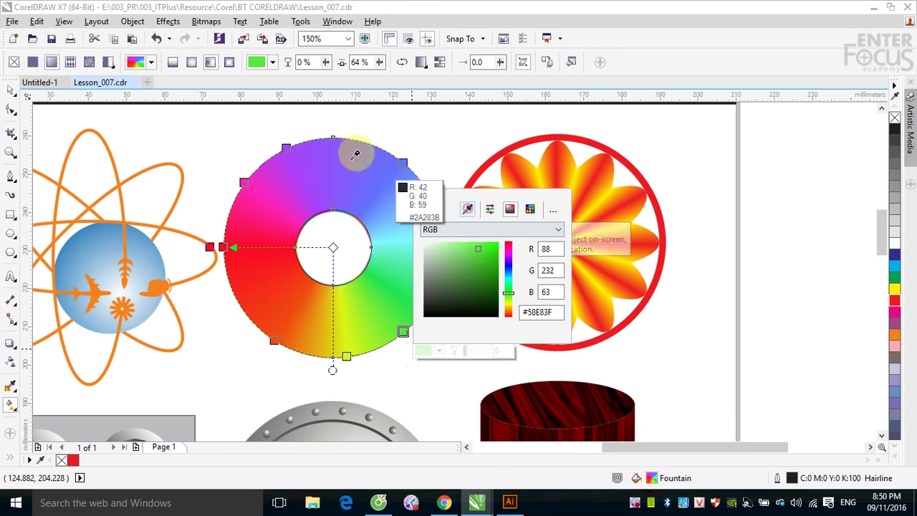
{"action": "left_click", "coordinate": [289, 148]}
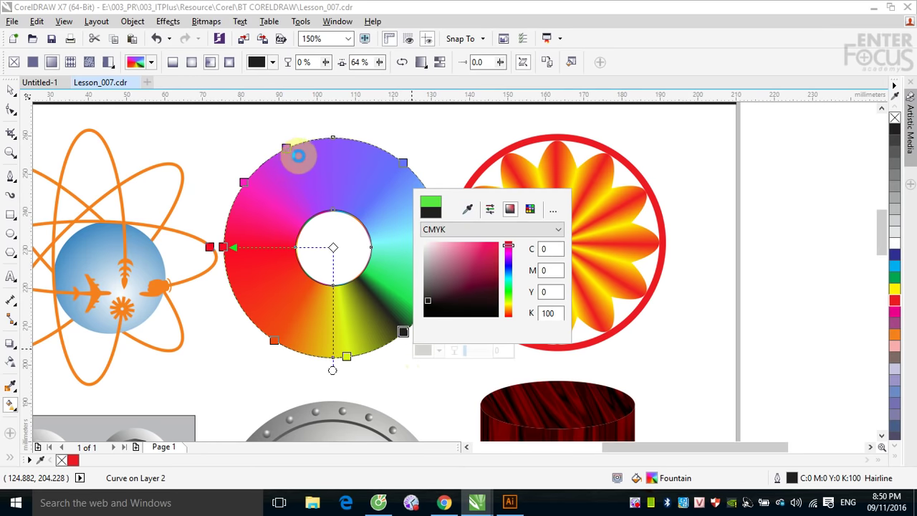
{"action": "left_click", "coordinate": [467, 209]}
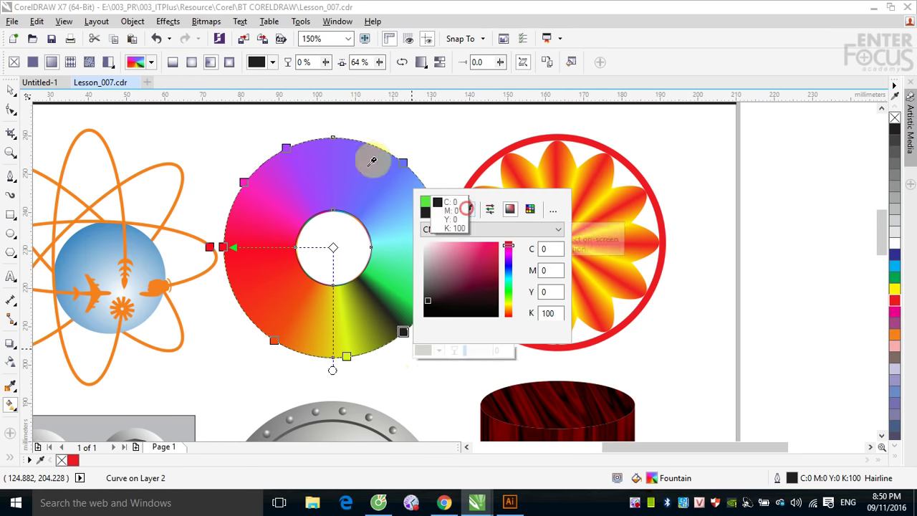
{"action": "left_click", "coordinate": [307, 147]}
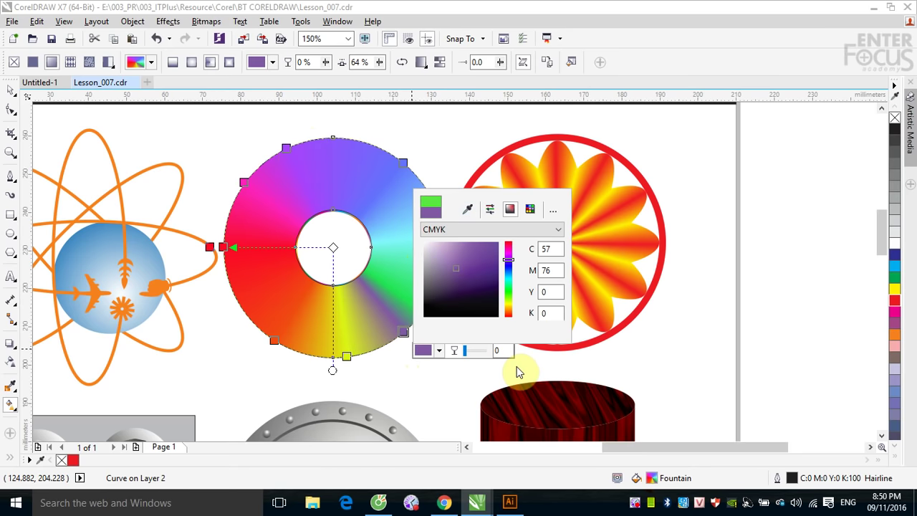
{"action": "left_click", "coordinate": [710, 215]}
Step: Move the pink fill node to 4% and the green fill node to 52%
{"action": "left_click_drag", "start_coordinate": [424, 311], "coordinate": [434, 287]}
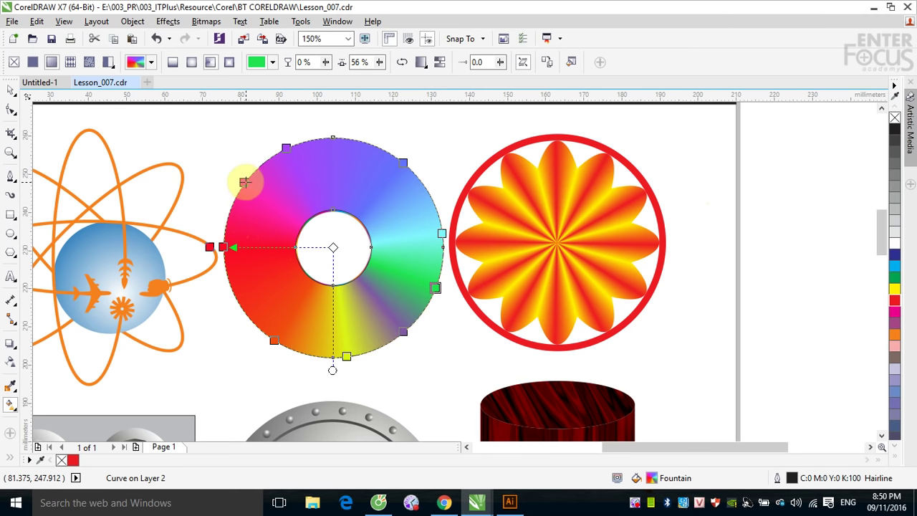
{"action": "left_click_drag", "start_coordinate": [245, 182], "coordinate": [226, 220]}
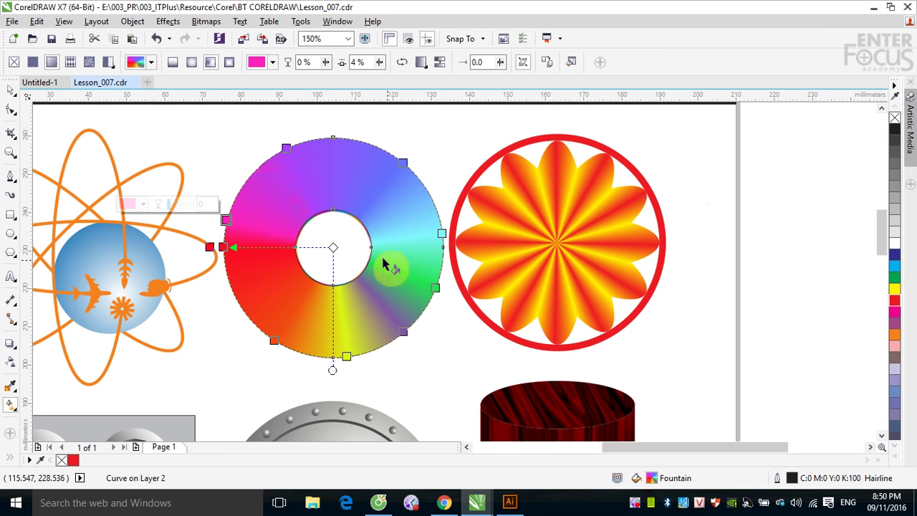
{"action": "left_click", "coordinate": [435, 288]}
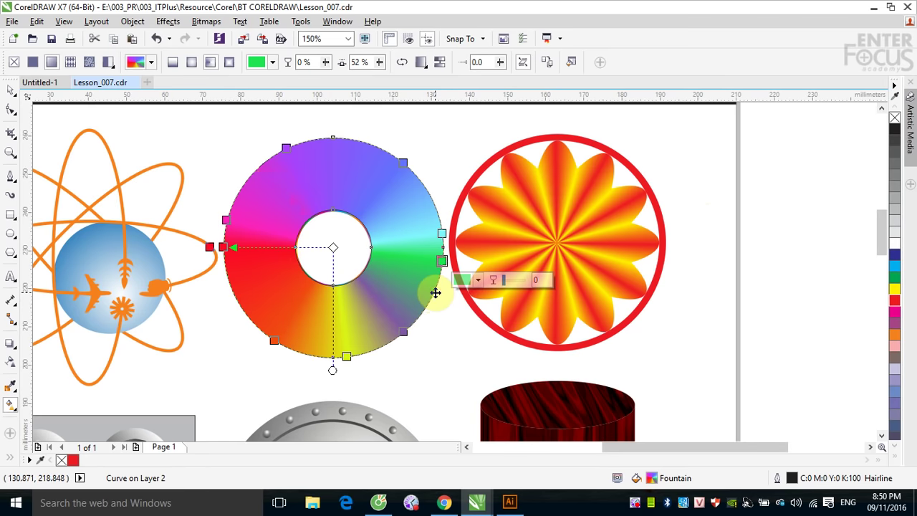
Step: Add a fill node at 56% with a pink sampled from the disc (C12 M89 Y0 K0), and deselect the disc
{"action": "left_click_drag", "start_coordinate": [435, 291], "coordinate": [445, 312]}
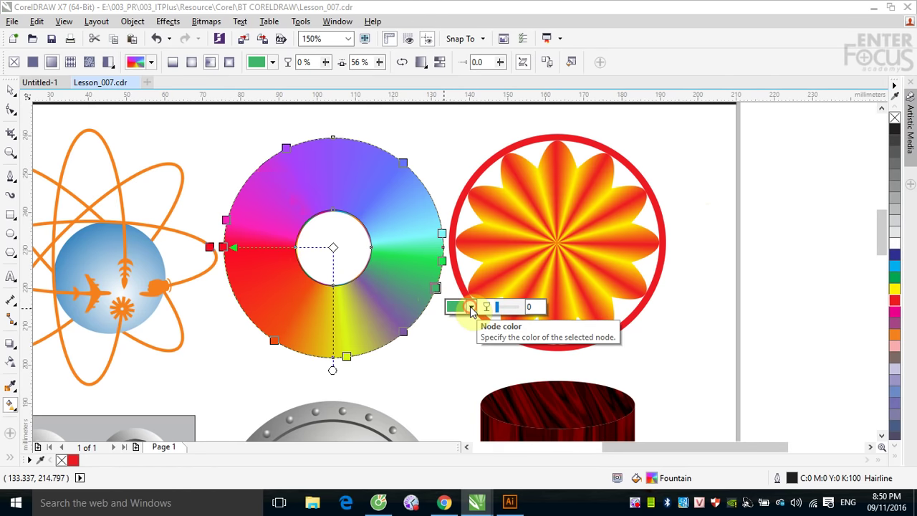
{"action": "left_click", "coordinate": [471, 307]}
{"action": "left_click", "coordinate": [500, 335]}
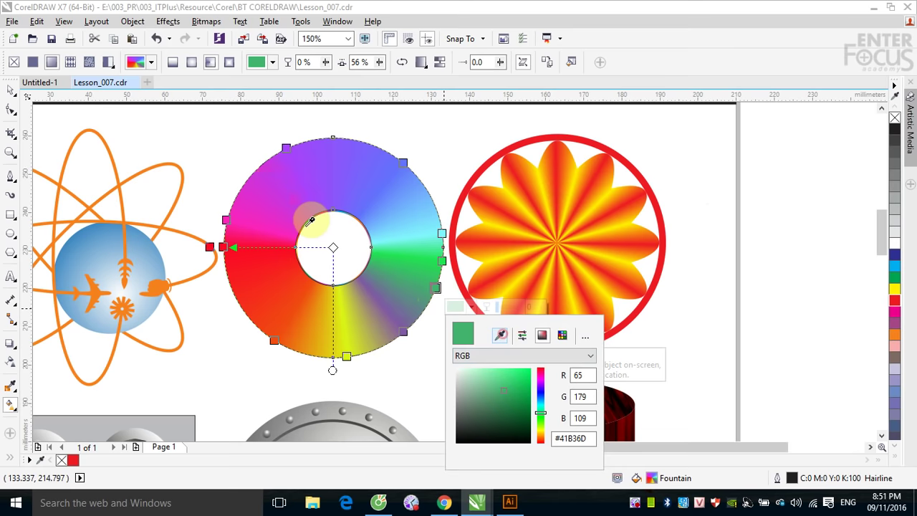
{"action": "left_click", "coordinate": [240, 217]}
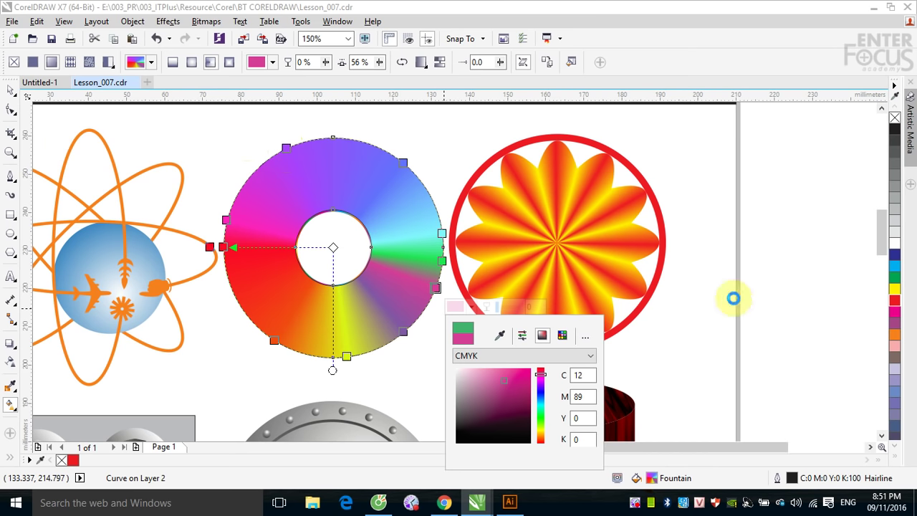
{"action": "left_click", "coordinate": [658, 67]}
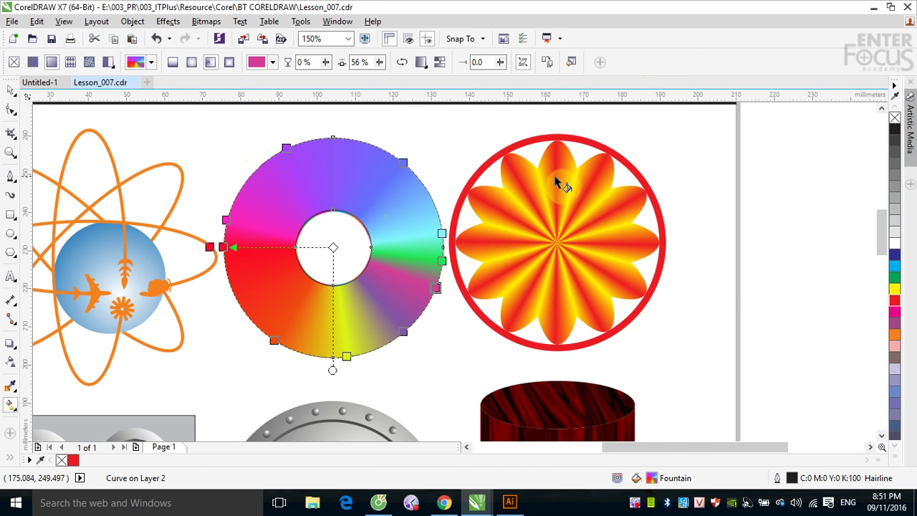
{"action": "left_click", "coordinate": [12, 95]}
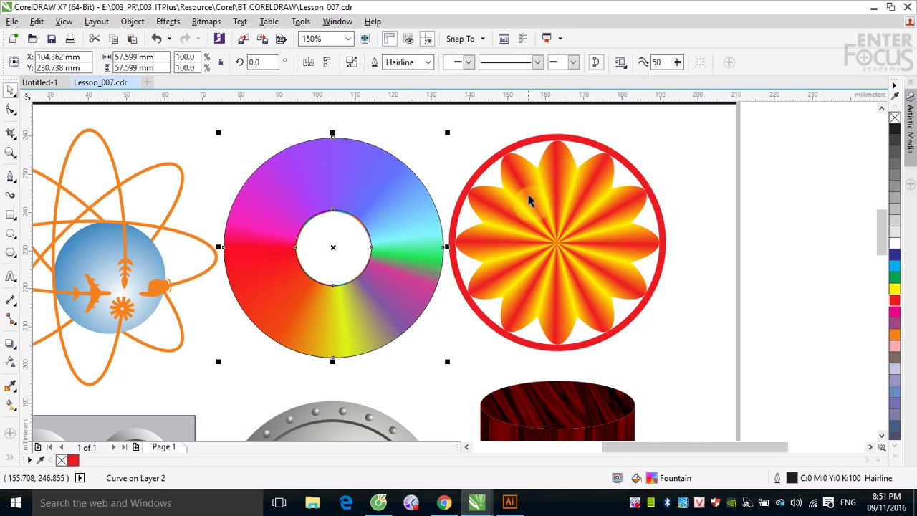
{"action": "left_click", "coordinate": [792, 199]}
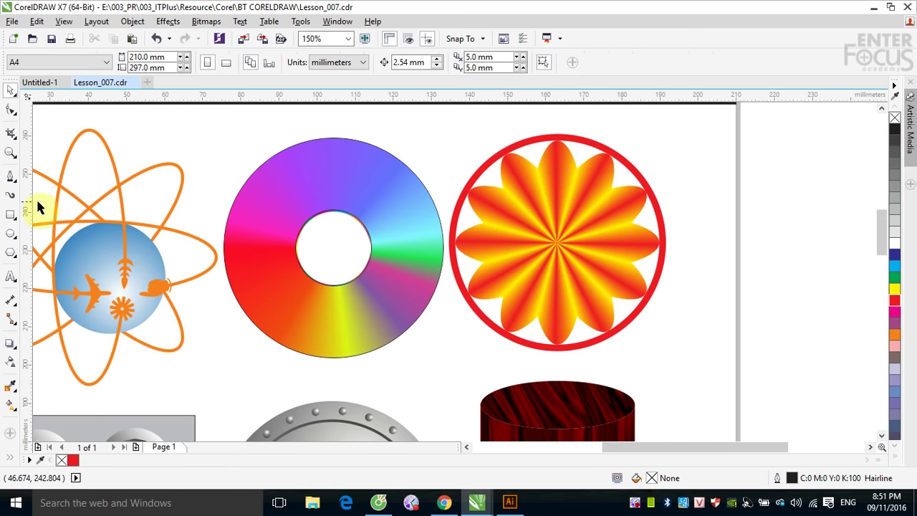
Step: Draw a circle about 56.9 mm in diameter over the outer edge of the flower ornament's red ring
{"action": "left_click", "coordinate": [11, 234]}
{"action": "left_click_drag", "start_coordinate": [462, 146], "coordinate": [666, 352]}
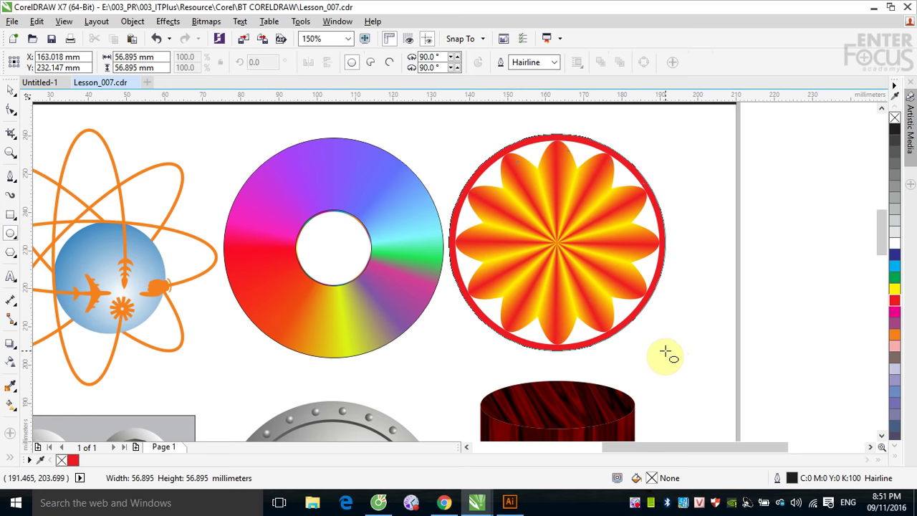
{"action": "left_click_drag", "start_coordinate": [666, 353], "coordinate": [666, 355]}
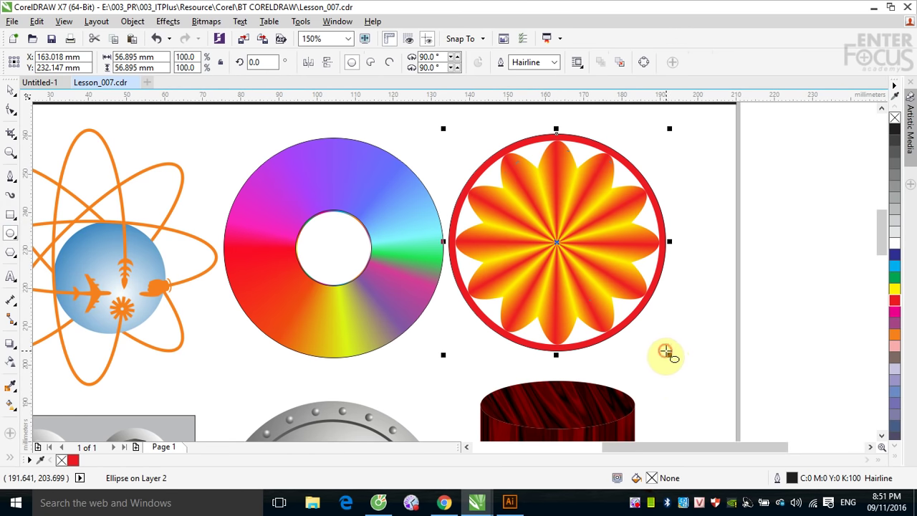
{"action": "left_click", "coordinate": [13, 91]}
{"action": "left_click_drag", "start_coordinate": [670, 131], "coordinate": [664, 134]}
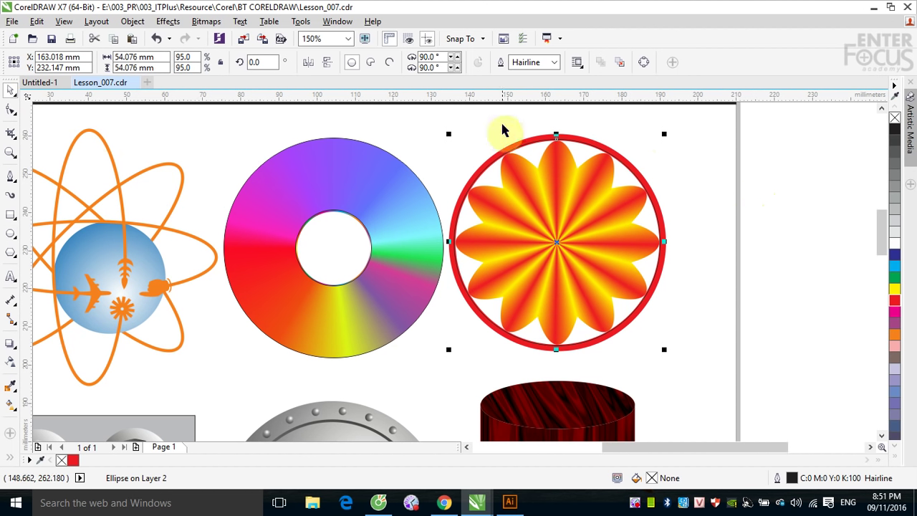
{"action": "left_click_drag", "start_coordinate": [500, 123], "coordinate": [531, 170]}
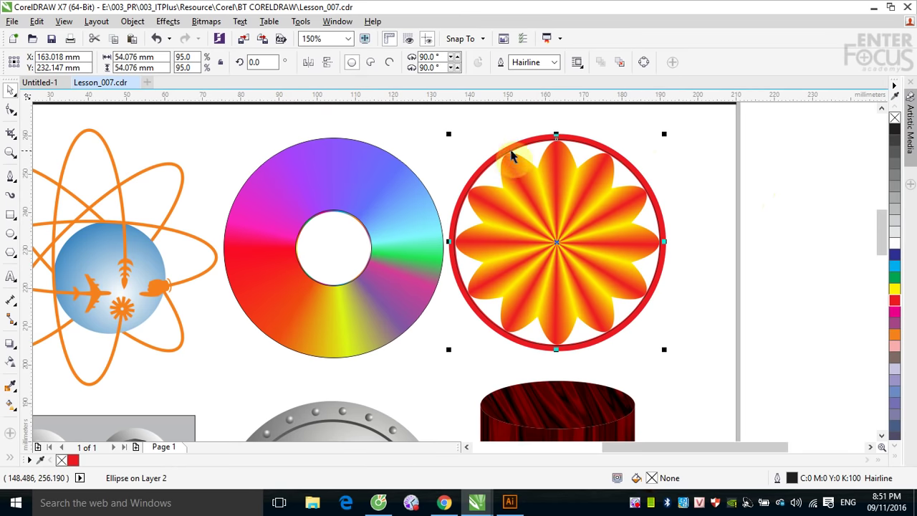
{"action": "key", "text": "ctrl+z"}
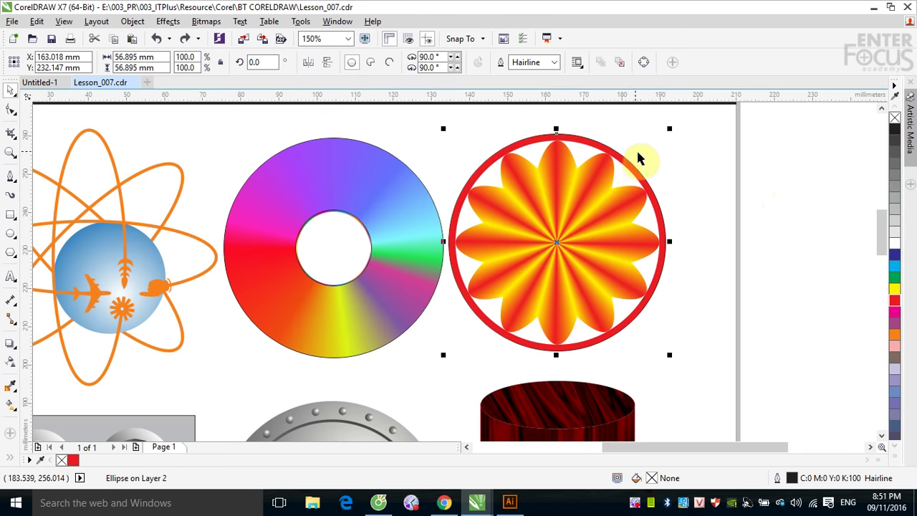
Step: Make a concentric copy of the circle scaled to about 94.4%, and combine both circles into a ring
{"action": "left_click_drag", "start_coordinate": [670, 128], "coordinate": [663, 134]}
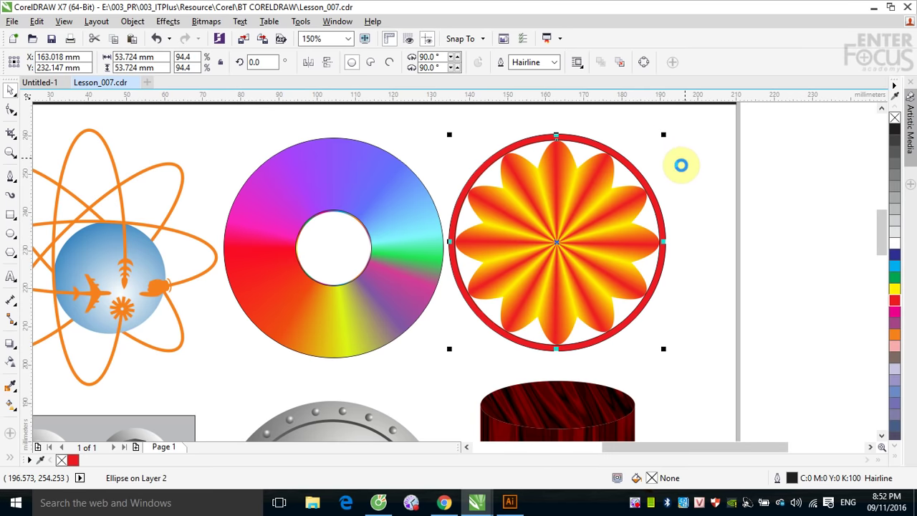
{"action": "left_click", "coordinate": [703, 159]}
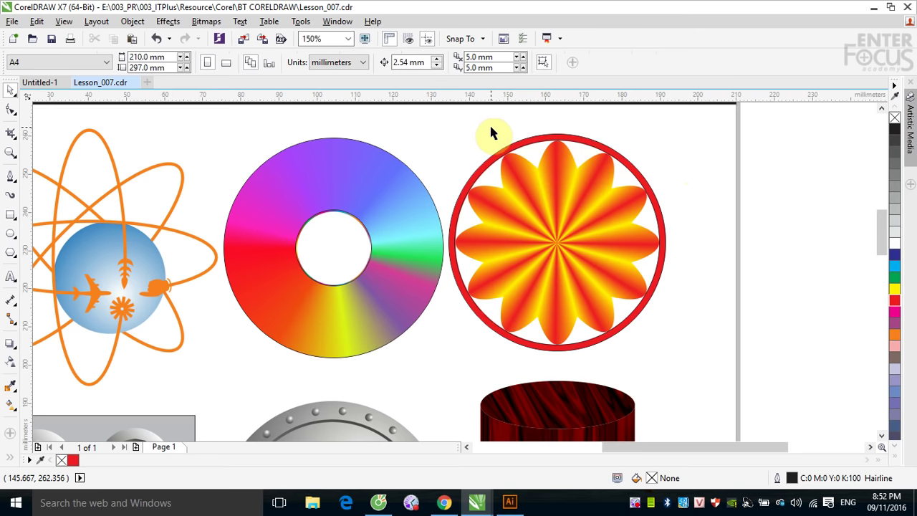
{"action": "left_click_drag", "start_coordinate": [491, 128], "coordinate": [507, 168]}
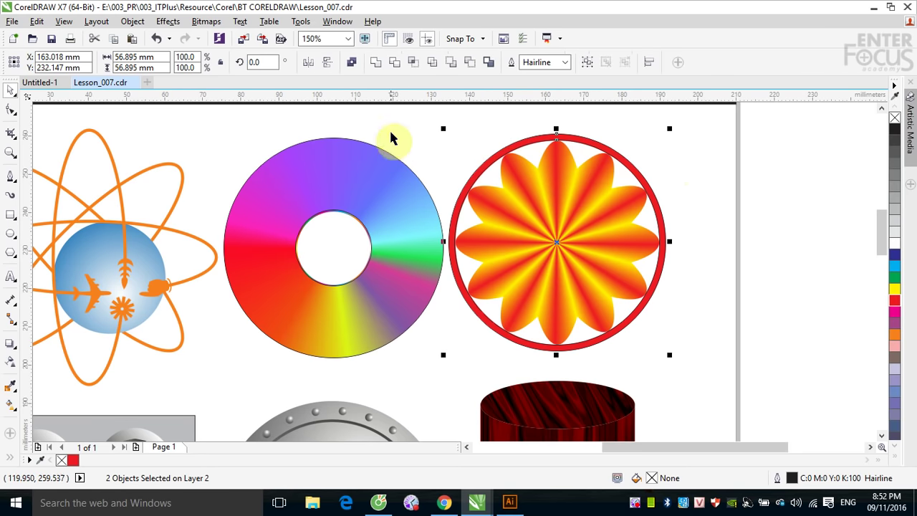
{"action": "left_click", "coordinate": [351, 62]}
Step: Fill the ring around the flower with red (C0 M100 Y100 K0) and remove its outline
{"action": "left_click", "coordinate": [895, 301]}
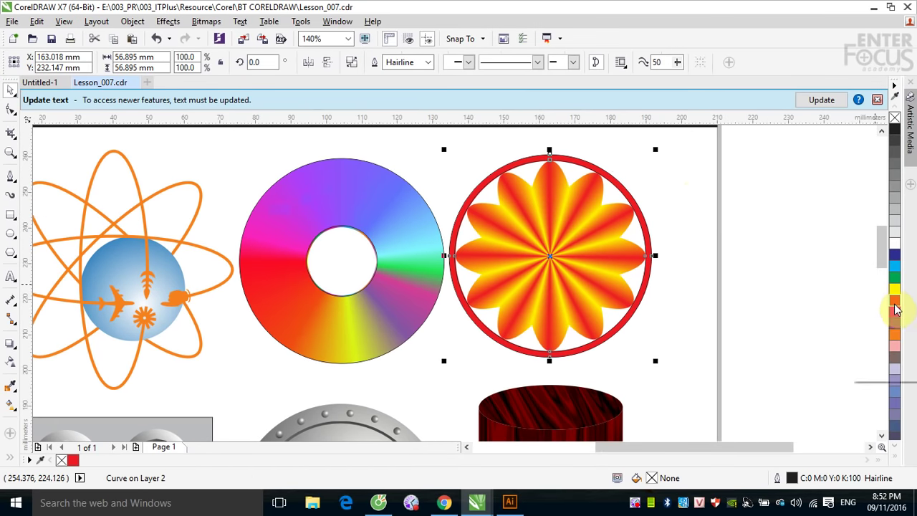
{"action": "right_click", "coordinate": [895, 117]}
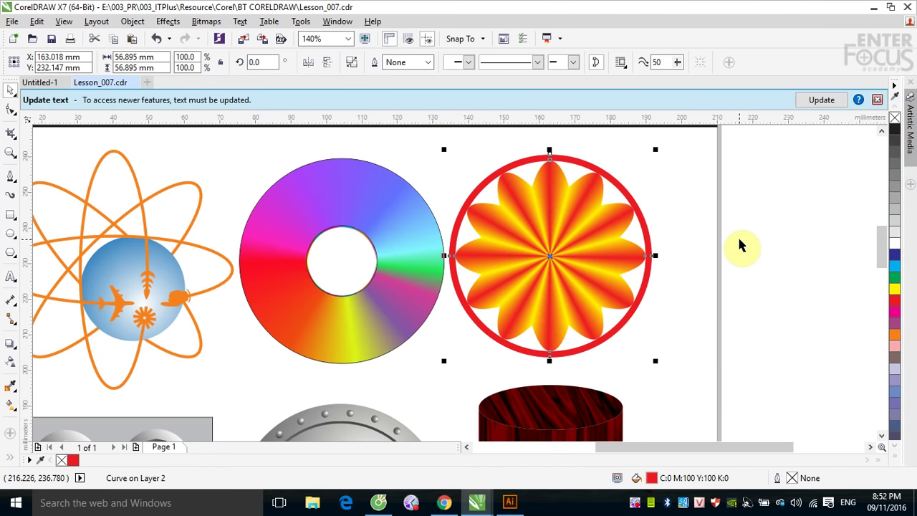
Step: Narrow the 53.7 mm circle inside the red ring symmetrically about its centre into an upright ellipse about 14.8 mm wide
{"action": "left_click", "coordinate": [557, 203]}
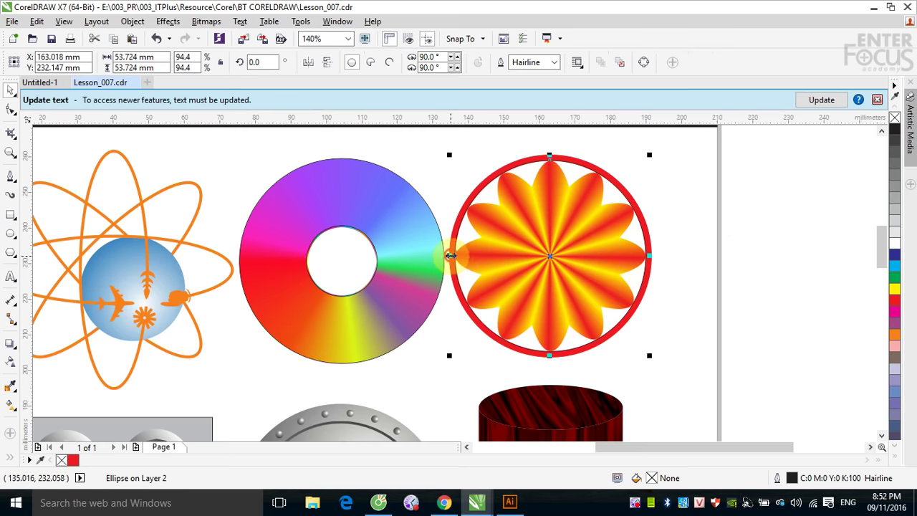
{"action": "left_click_drag", "start_coordinate": [450, 255], "coordinate": [518, 265]}
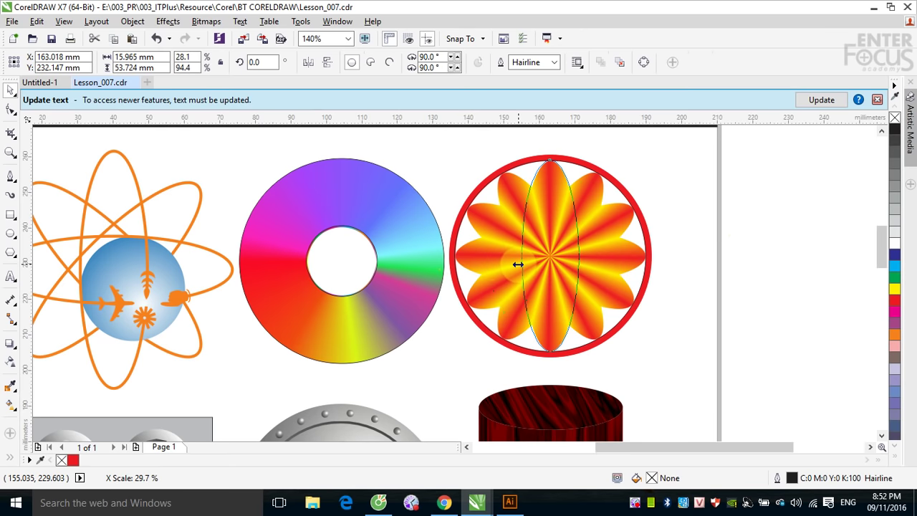
{"action": "left_click_drag", "start_coordinate": [520, 265], "coordinate": [520, 265]}
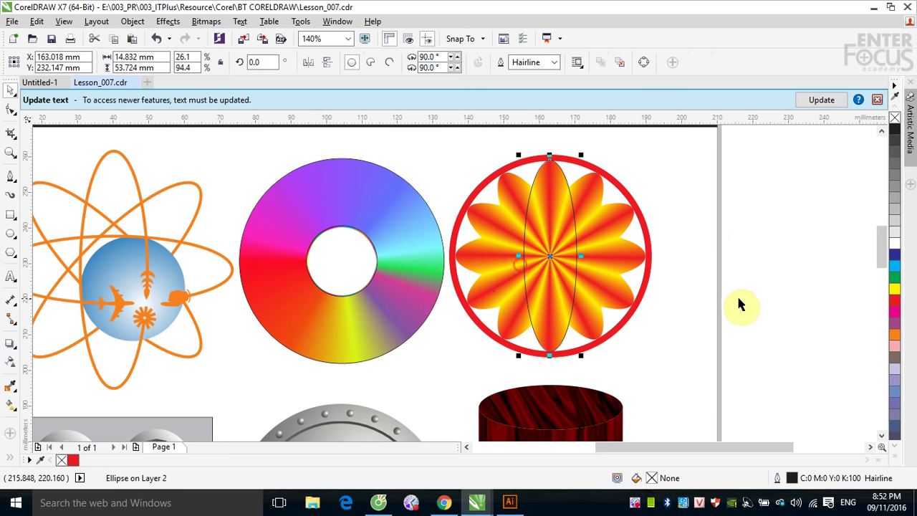
Step: Make a copy of the ellipse rotated 30° clockwise about its centre, and repeat the rotated copy until six ellipses form twelve petals
{"action": "left_click", "coordinate": [551, 260]}
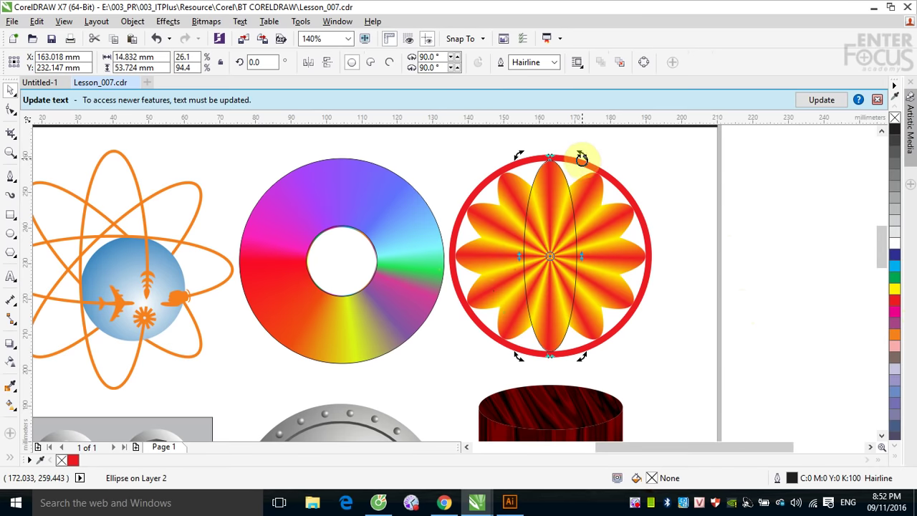
{"action": "left_click_drag", "start_coordinate": [582, 155], "coordinate": [626, 175]}
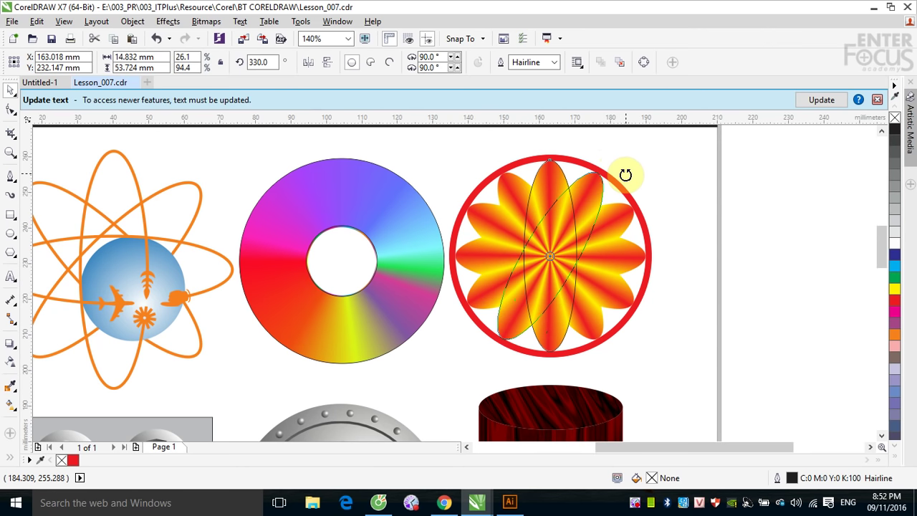
{"action": "left_click_drag", "start_coordinate": [625, 175], "coordinate": [625, 173]}
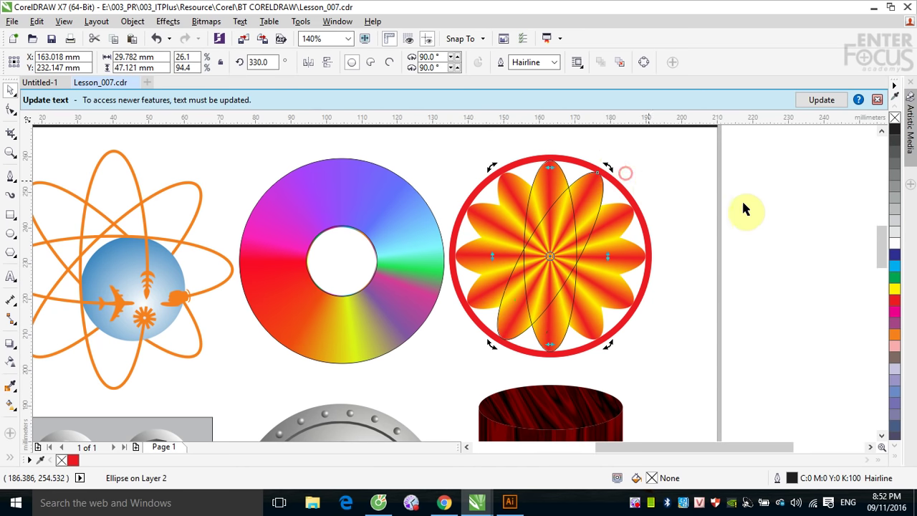
{"action": "key", "text": "ctrl+r"}
{"action": "key", "text": "ctrl+r"}
{"action": "key", "text": "ctrl+r"}
{"action": "key", "text": "ctrl+r"}
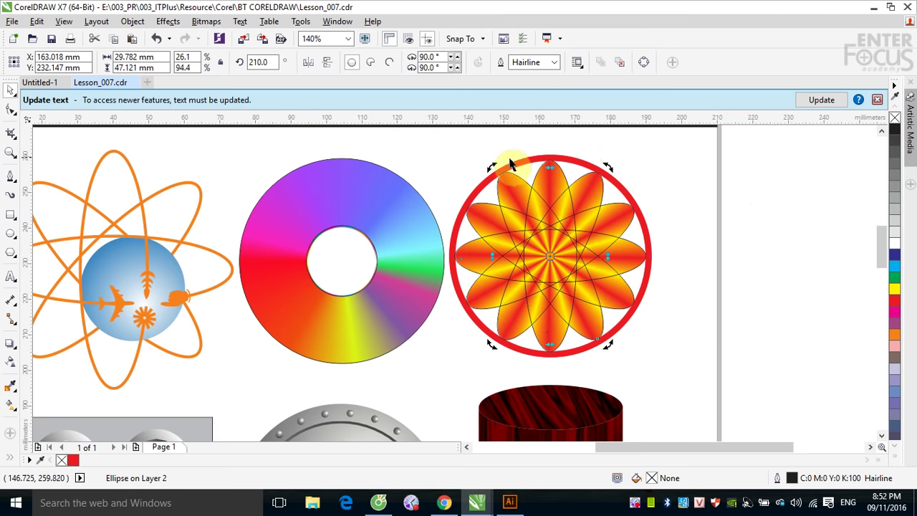
Step: Weld the six overlapping ellipses into a single twelve-petal flower outline, leaving the red ring out
{"action": "left_click_drag", "start_coordinate": [505, 150], "coordinate": [555, 215]}
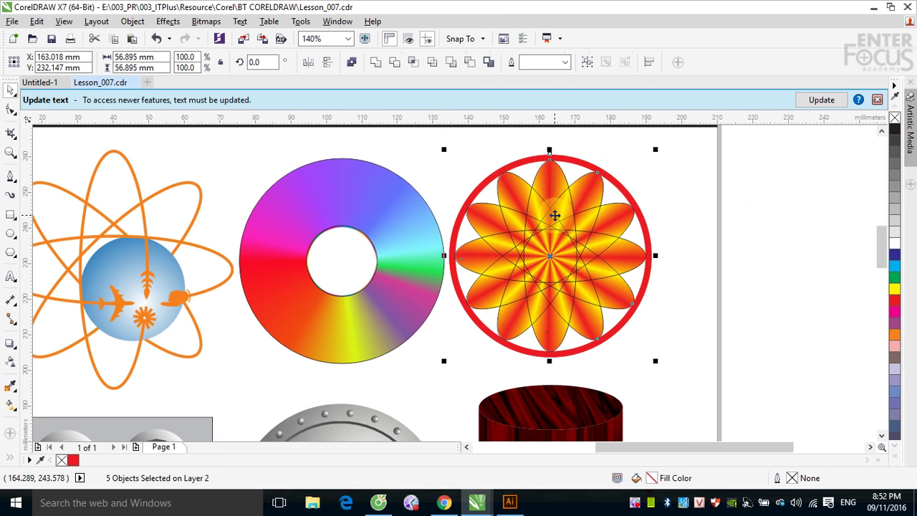
{"action": "left_click", "coordinate": [577, 160], "text": "shift"}
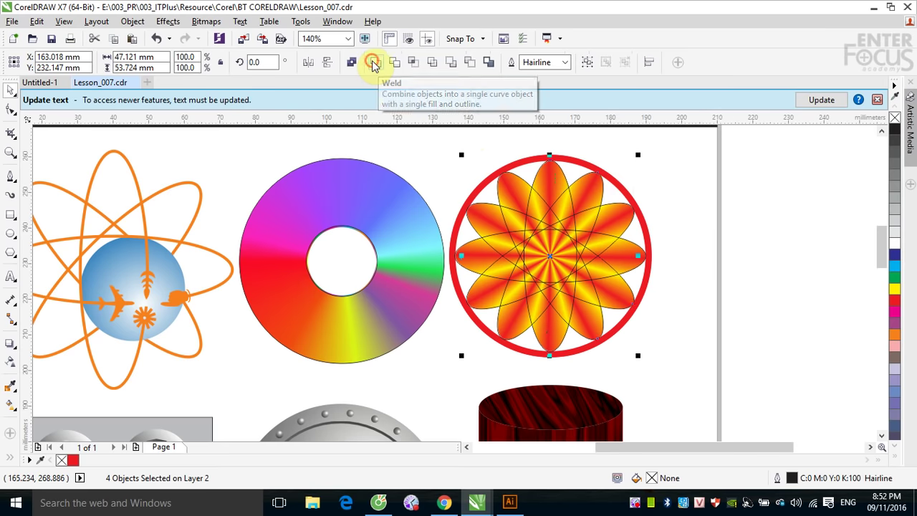
{"action": "left_click", "coordinate": [352, 61]}
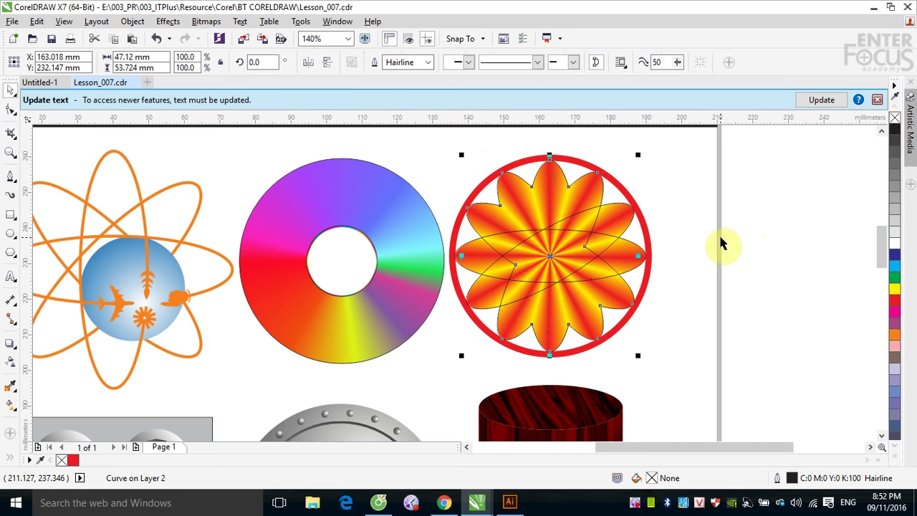
{"action": "left_click", "coordinate": [759, 227]}
{"action": "left_click", "coordinate": [615, 208]}
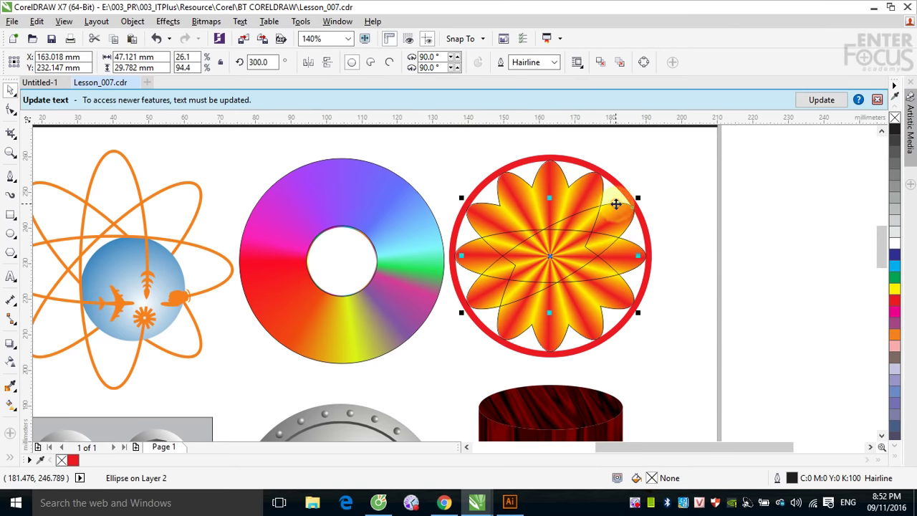
{"action": "left_click", "coordinate": [635, 249], "text": "shift"}
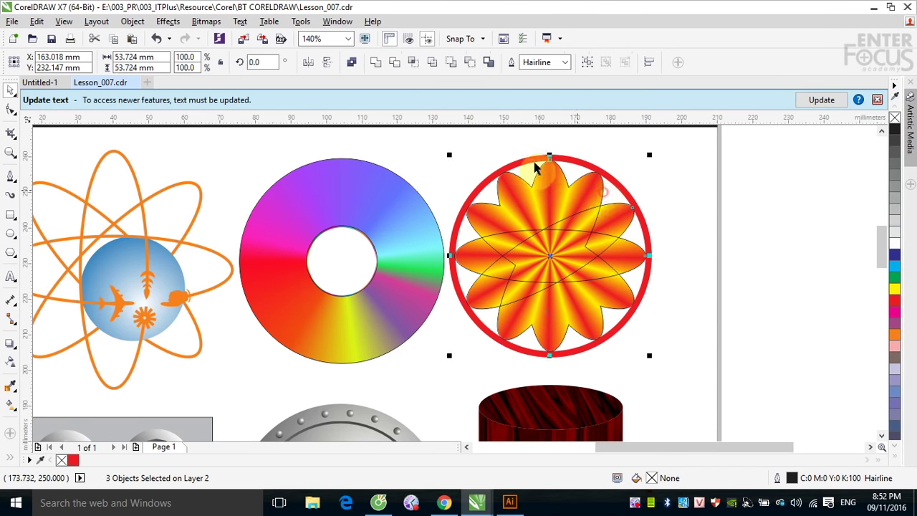
{"action": "left_click", "coordinate": [375, 62]}
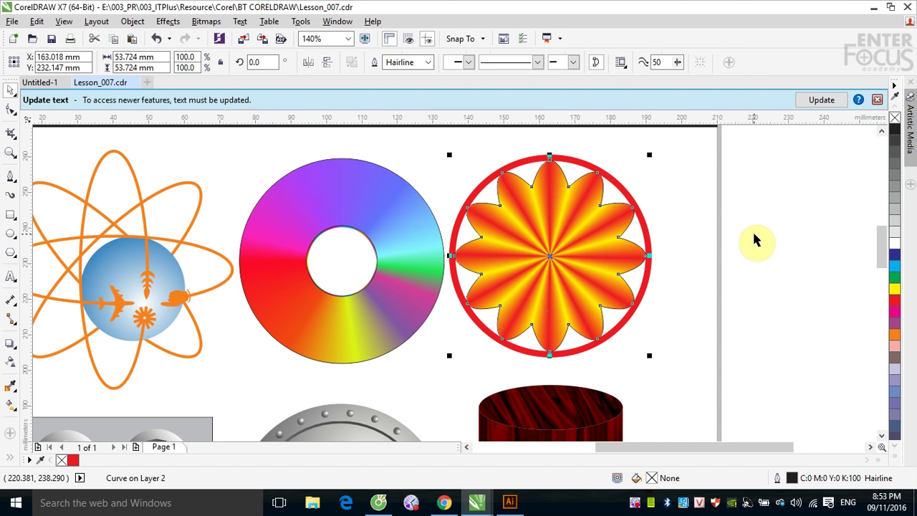
Step: Apply a conical fountain fill to the welded flower outline
{"action": "left_click", "coordinate": [10, 402]}
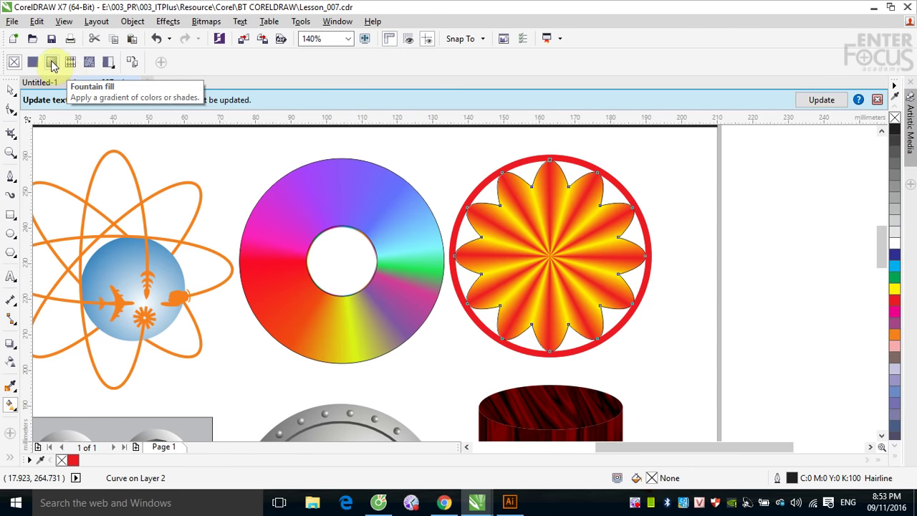
{"action": "left_click", "coordinate": [52, 64]}
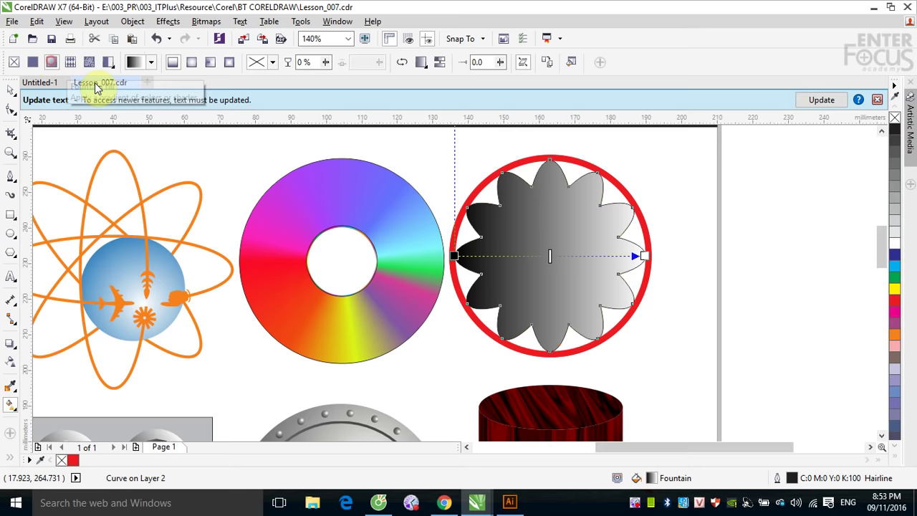
{"action": "left_click", "coordinate": [210, 63]}
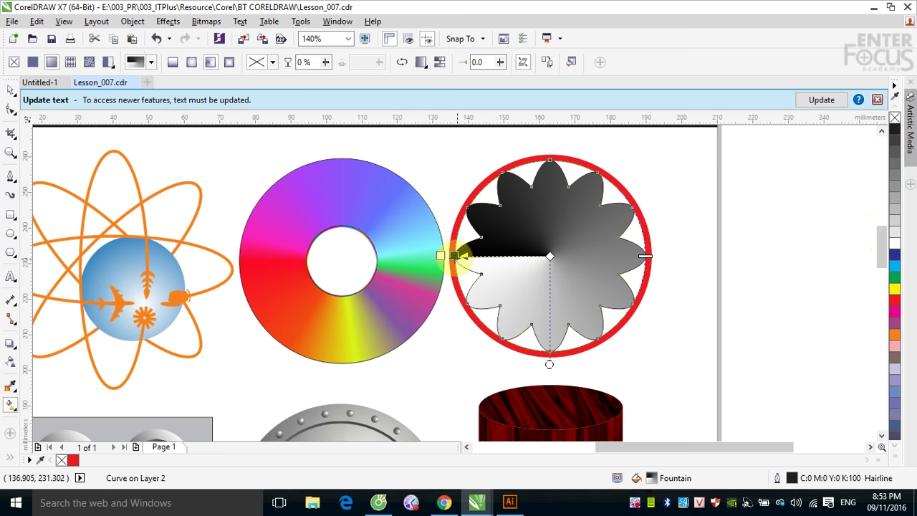
Step: Set the start node of the flower's conical fill to red (R250 G8 B8, #FA0808)
{"action": "left_click", "coordinate": [454, 255]}
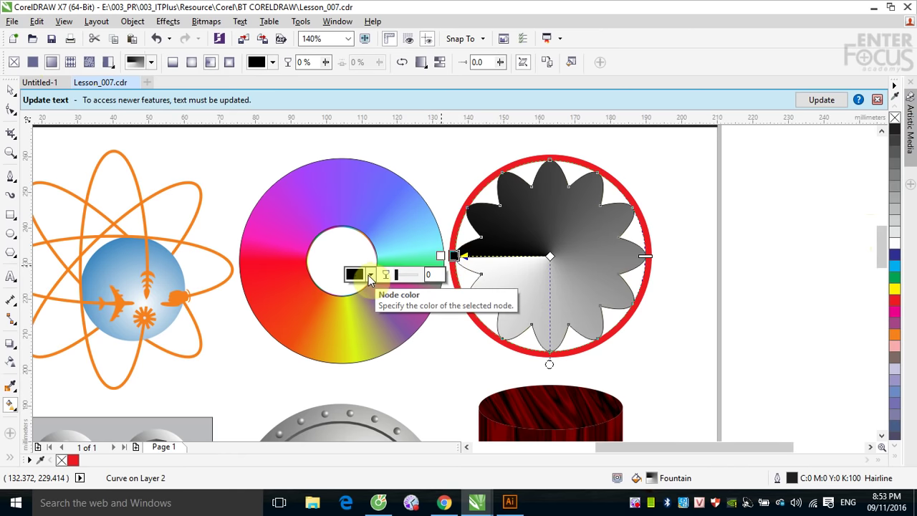
{"action": "left_click", "coordinate": [371, 276]}
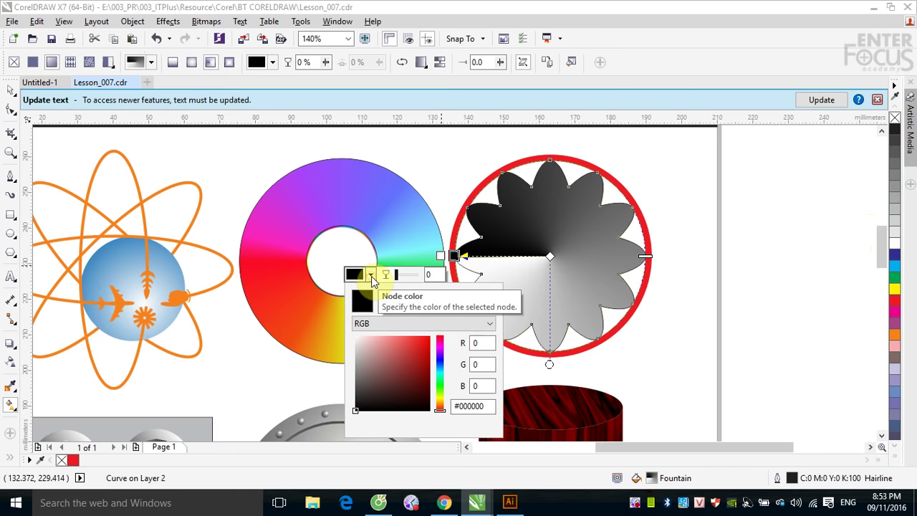
{"action": "left_click", "coordinate": [429, 340]}
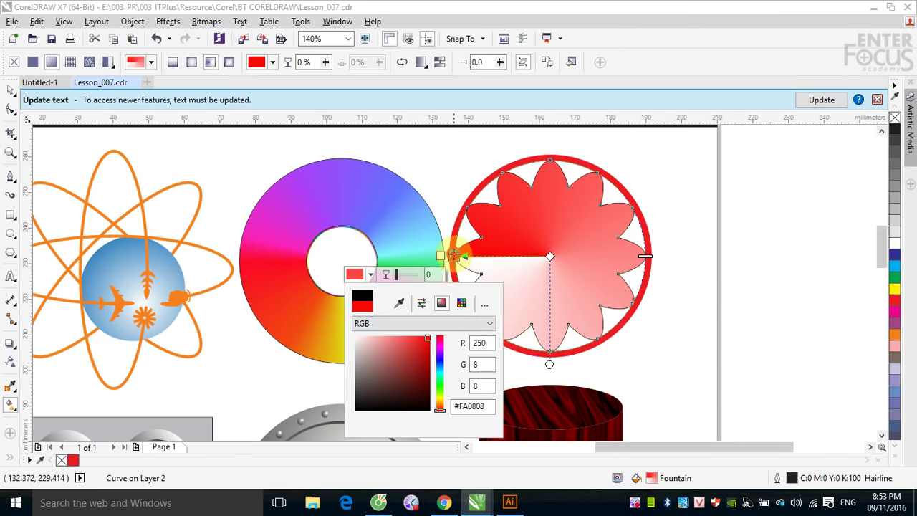
{"action": "left_click", "coordinate": [454, 255]}
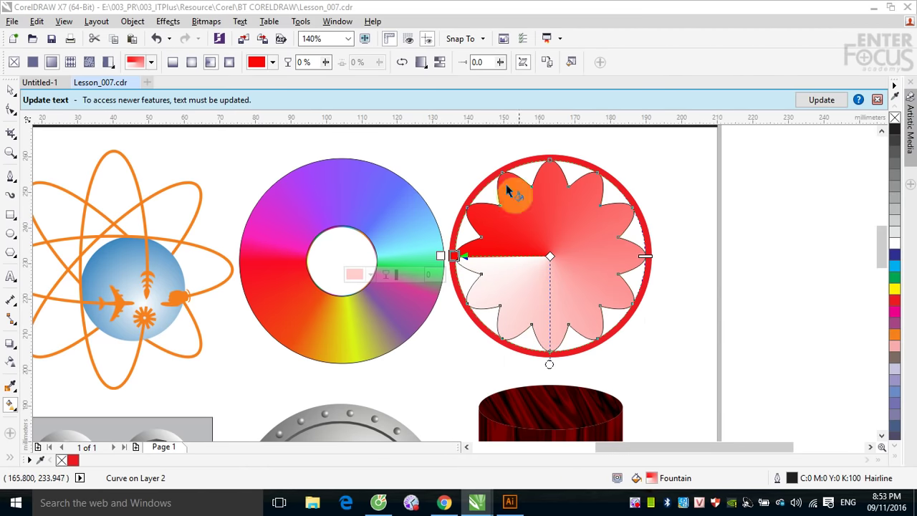
Step: Open the flower's fill for detailed editing and set the end node to a red sampled from the fill preview (#FA0C0C)
{"action": "left_click", "coordinate": [572, 63]}
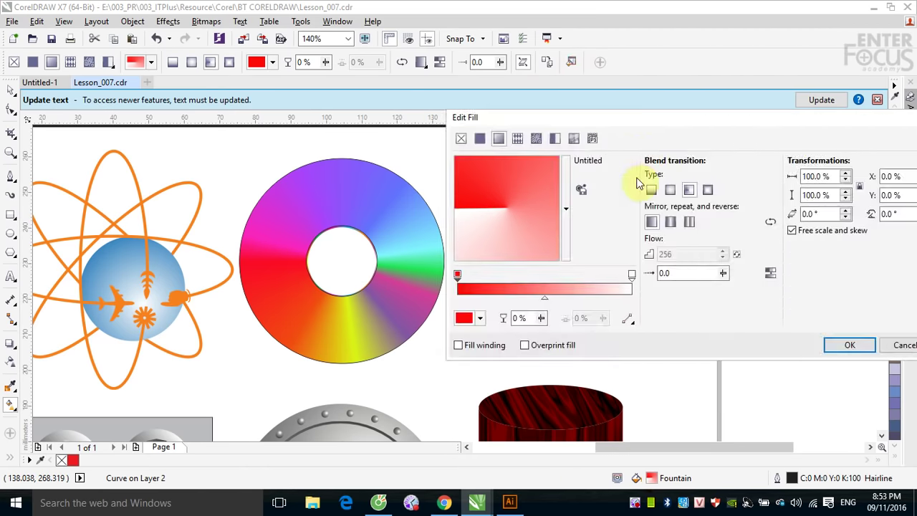
{"action": "left_click", "coordinate": [632, 275]}
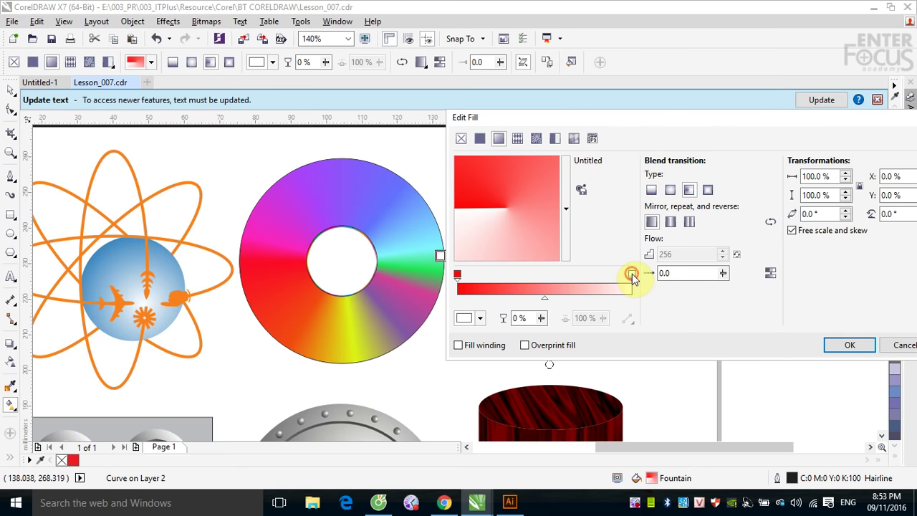
{"action": "left_click", "coordinate": [481, 318]}
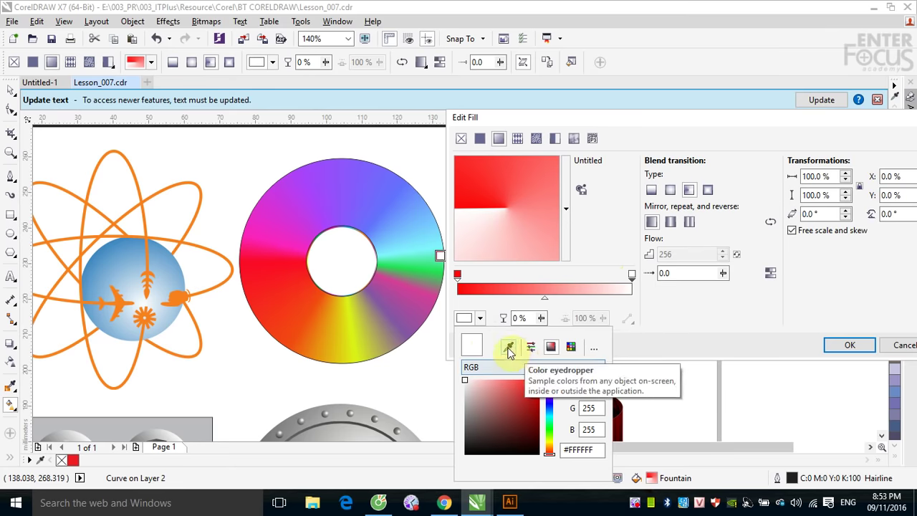
{"action": "left_click", "coordinate": [508, 348]}
{"action": "left_click", "coordinate": [465, 199]}
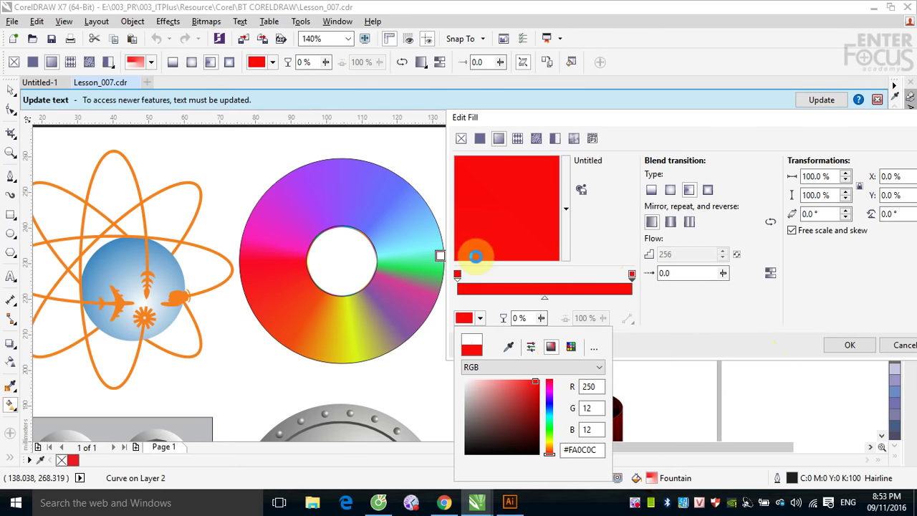
{"action": "left_click", "coordinate": [730, 317]}
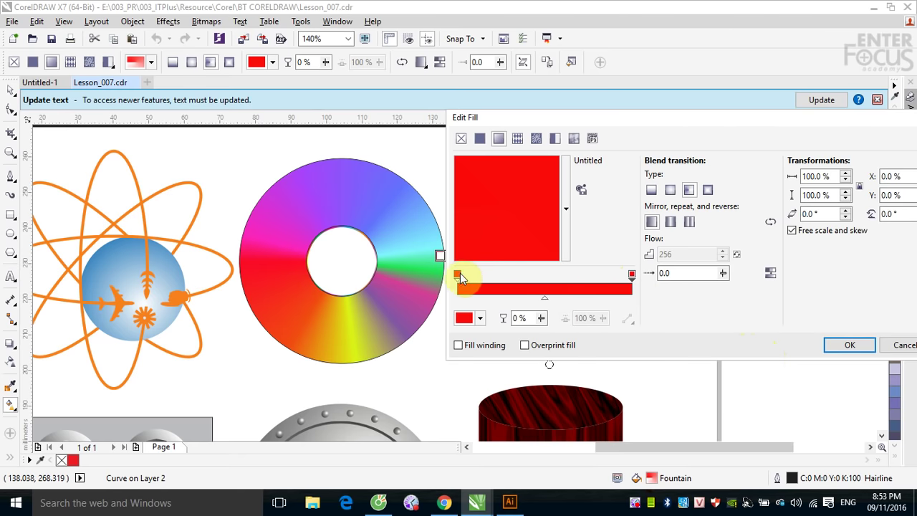
Step: Add a node at 9% to the flower's gradient and color it yellow (R250 G238 B9, #FAEE09)
{"action": "double_click", "coordinate": [472, 286]}
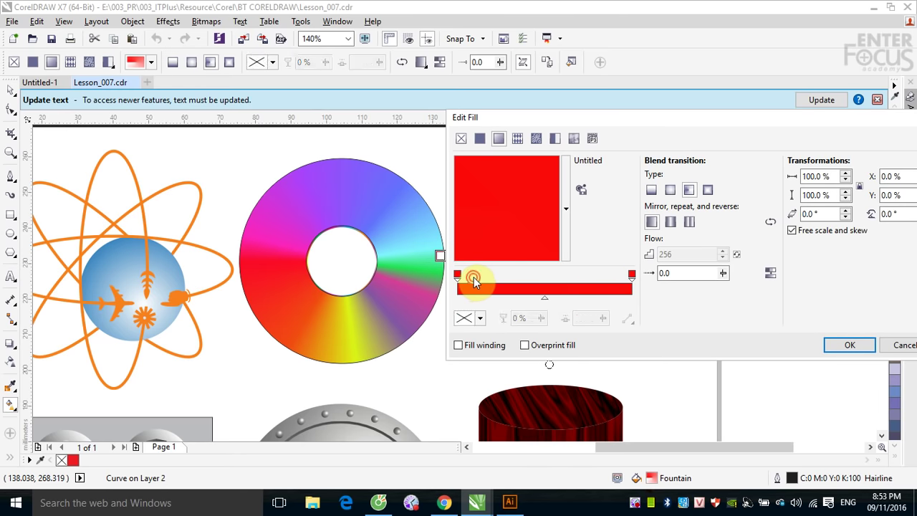
{"action": "left_click", "coordinate": [480, 318]}
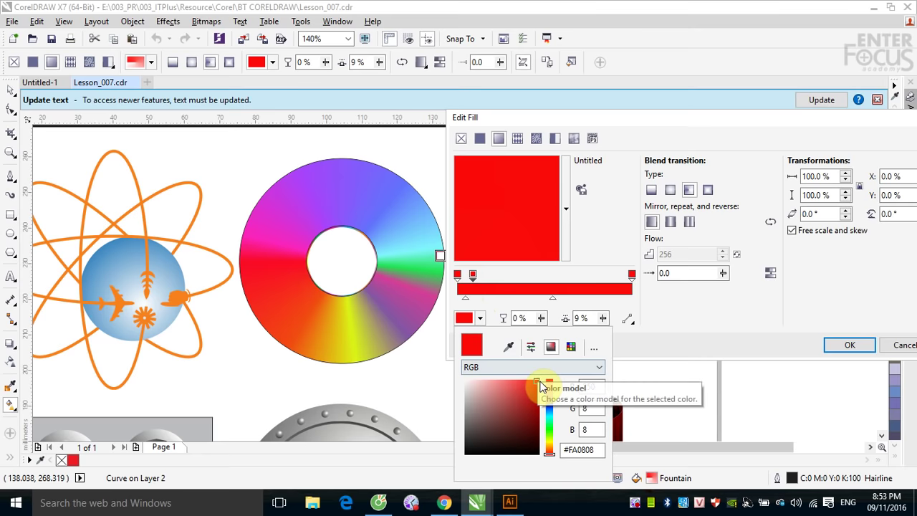
{"action": "left_click_drag", "start_coordinate": [552, 457], "coordinate": [550, 443]}
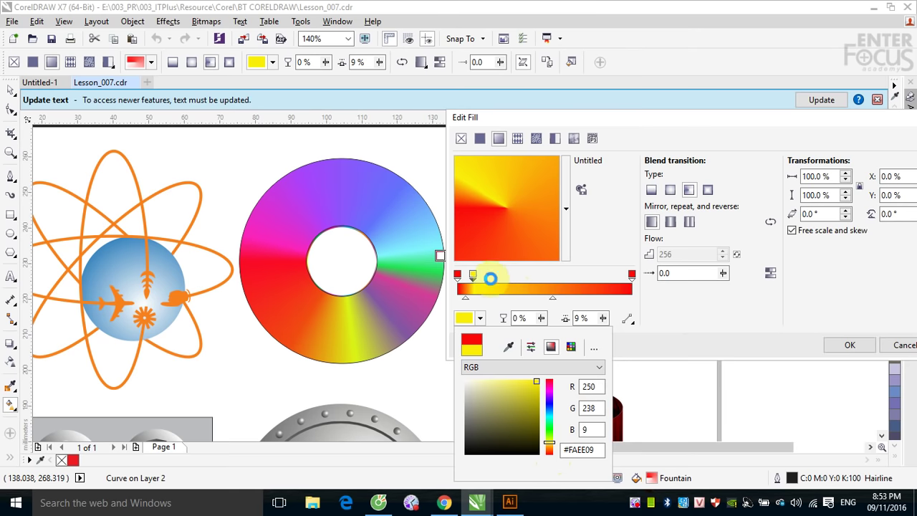
Step: Add a gradient node at 22% and give it the red sampled from the start node (#FA0808)
{"action": "left_click", "coordinate": [496, 276]}
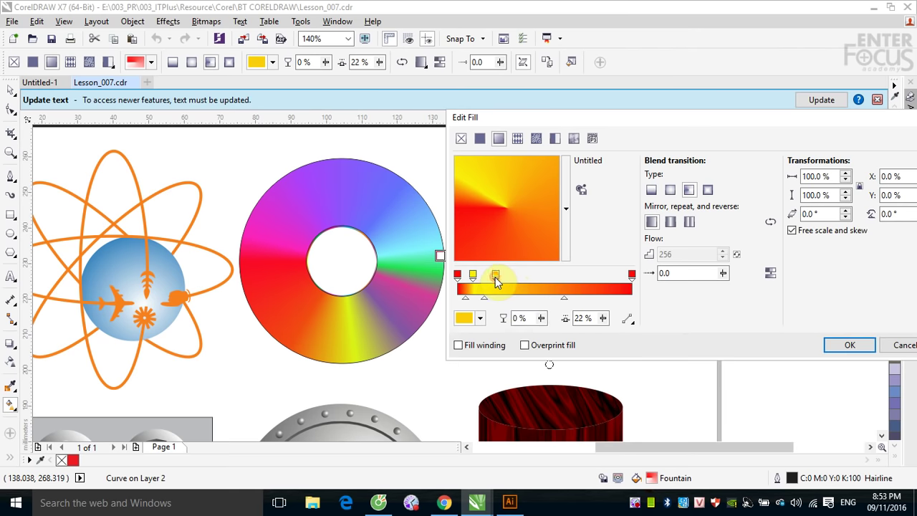
{"action": "left_click", "coordinate": [480, 319]}
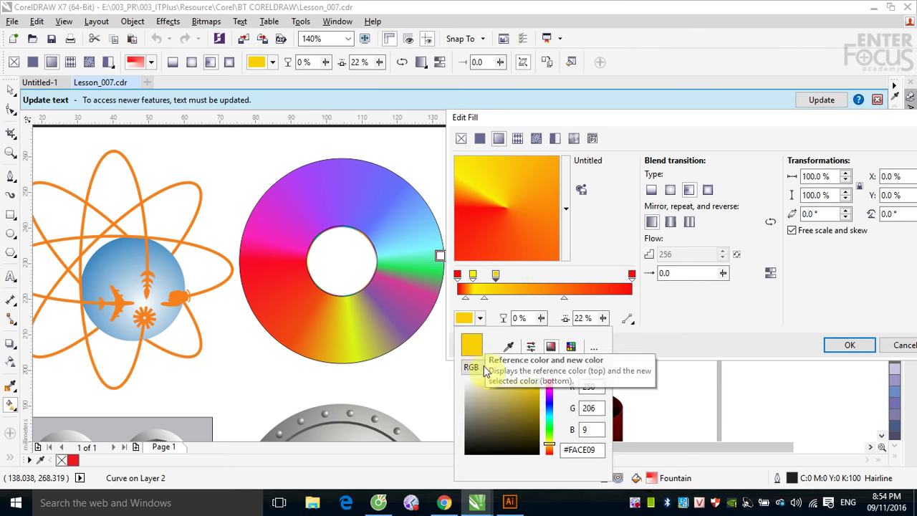
{"action": "left_click", "coordinate": [509, 346]}
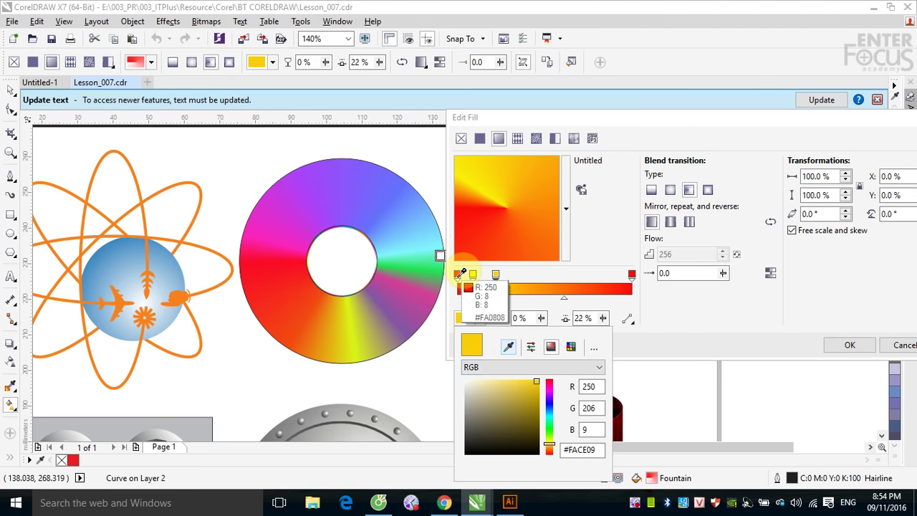
{"action": "left_click", "coordinate": [457, 274]}
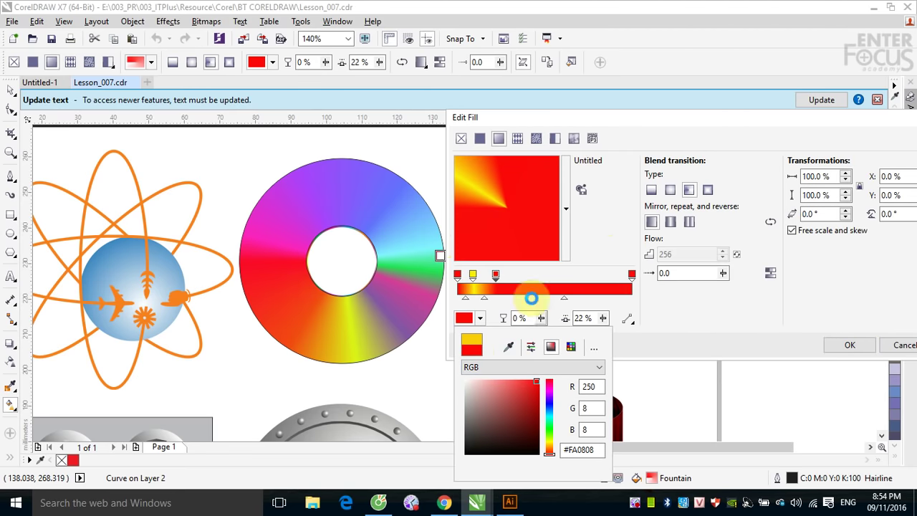
Step: Add a gradient node at 33% and color it yellow (#FAEE09) sampled from the existing yellow node
{"action": "left_click", "coordinate": [520, 274]}
{"action": "double_click", "coordinate": [515, 278]}
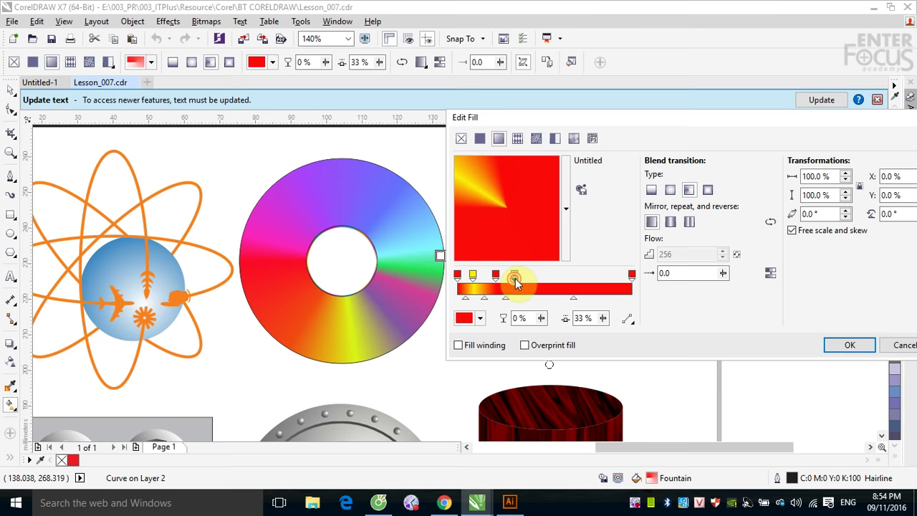
{"action": "left_click", "coordinate": [479, 318]}
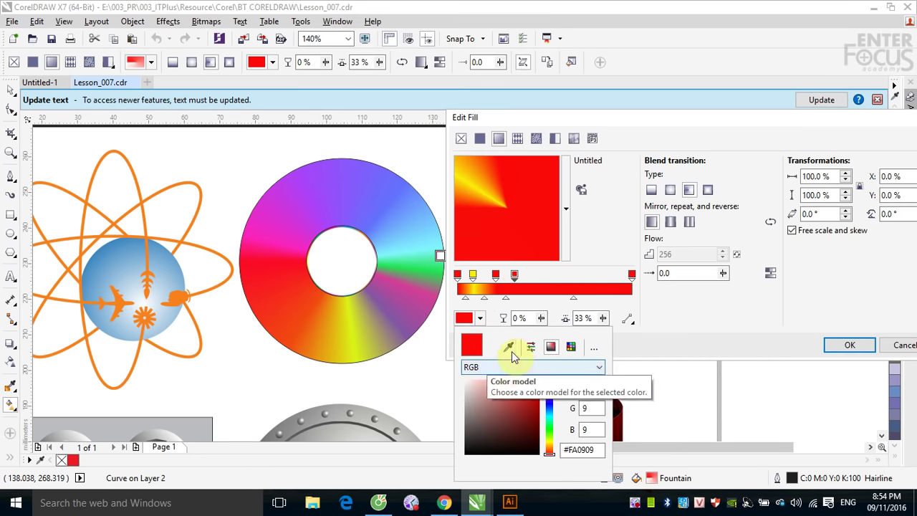
{"action": "left_click", "coordinate": [509, 347]}
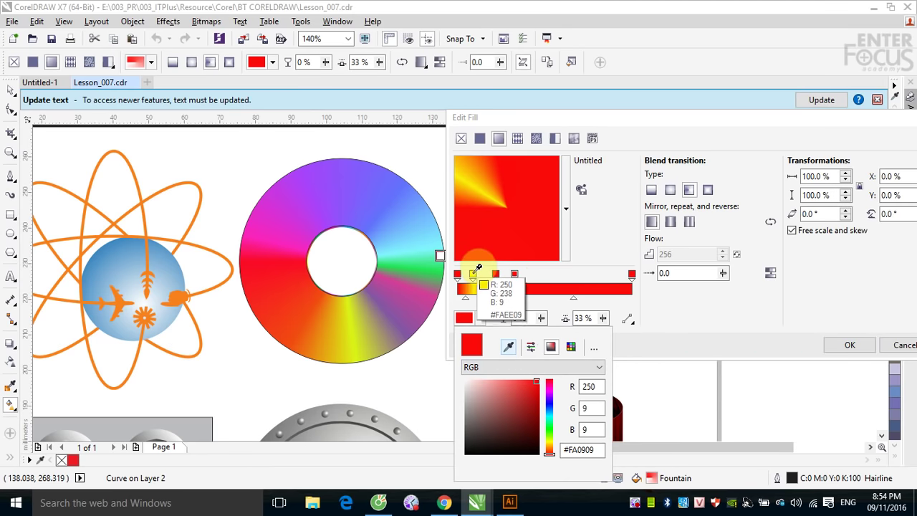
{"action": "left_click", "coordinate": [473, 274]}
Step: Add a gradient node at 45% with the red sampled from the 22% node (#FA0808), and apply the fill to the flower
{"action": "left_click", "coordinate": [533, 281]}
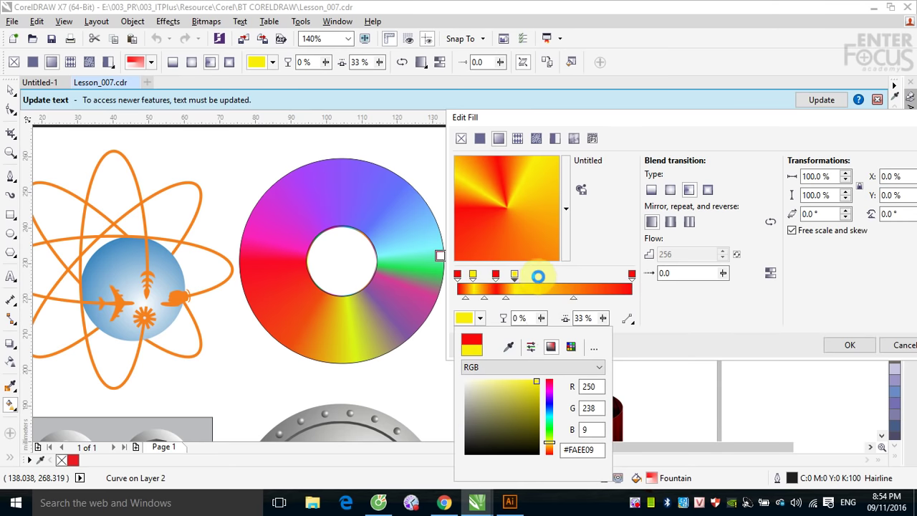
{"action": "left_click", "coordinate": [538, 276]}
{"action": "double_click", "coordinate": [535, 276]}
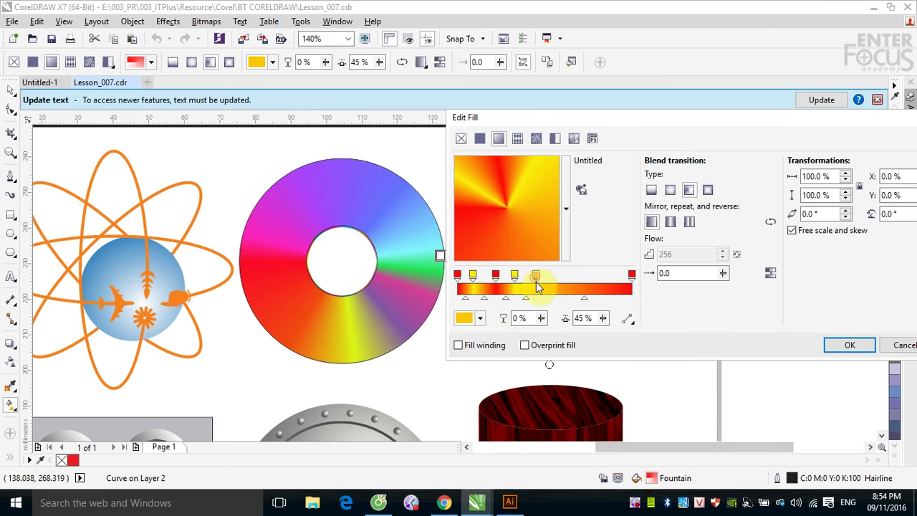
{"action": "left_click", "coordinate": [481, 318]}
{"action": "left_click", "coordinate": [508, 347]}
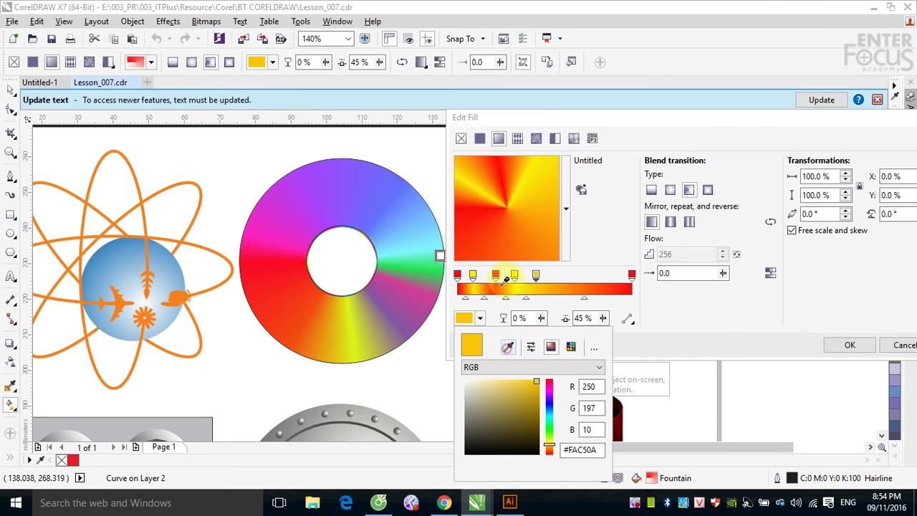
{"action": "left_click", "coordinate": [496, 275]}
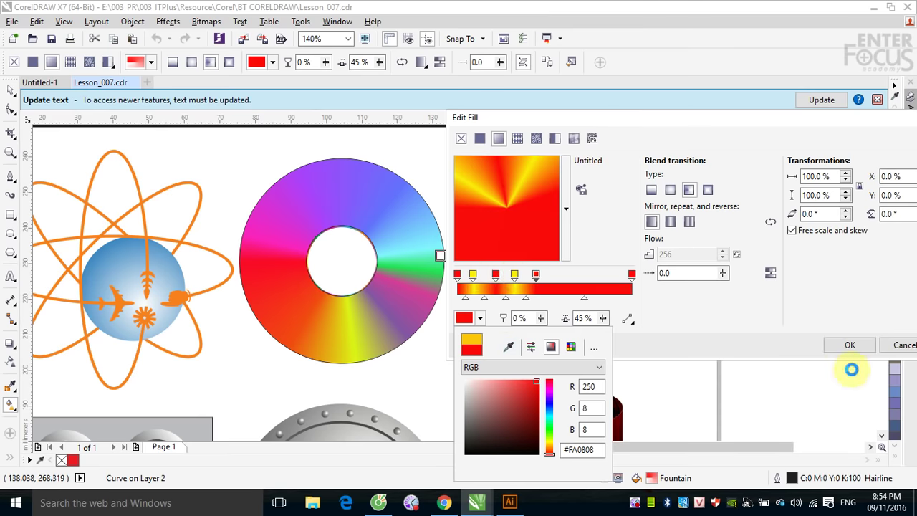
{"action": "left_click", "coordinate": [860, 345]}
{"action": "left_click", "coordinate": [859, 345]}
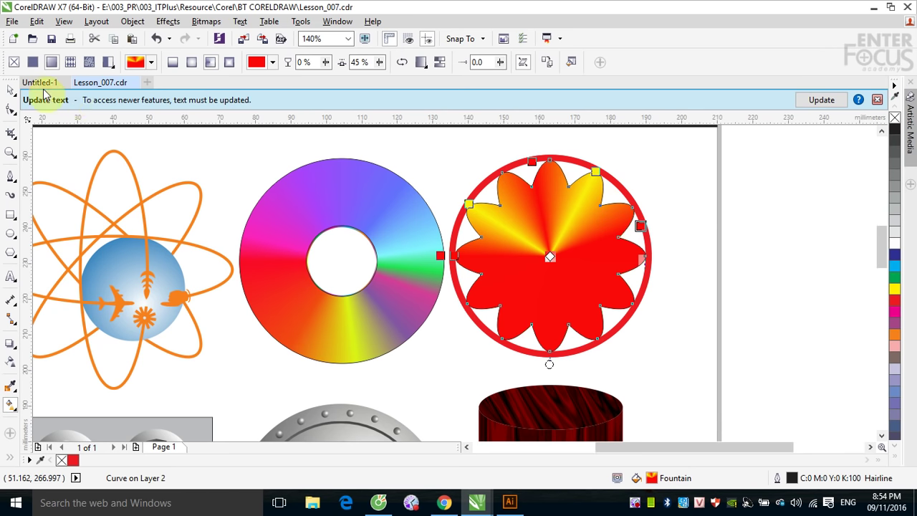
Step: Move the flower aside to compare it with the sample ornament underneath, and undo the move
{"action": "left_click", "coordinate": [10, 89]}
{"action": "key", "text": "space"}
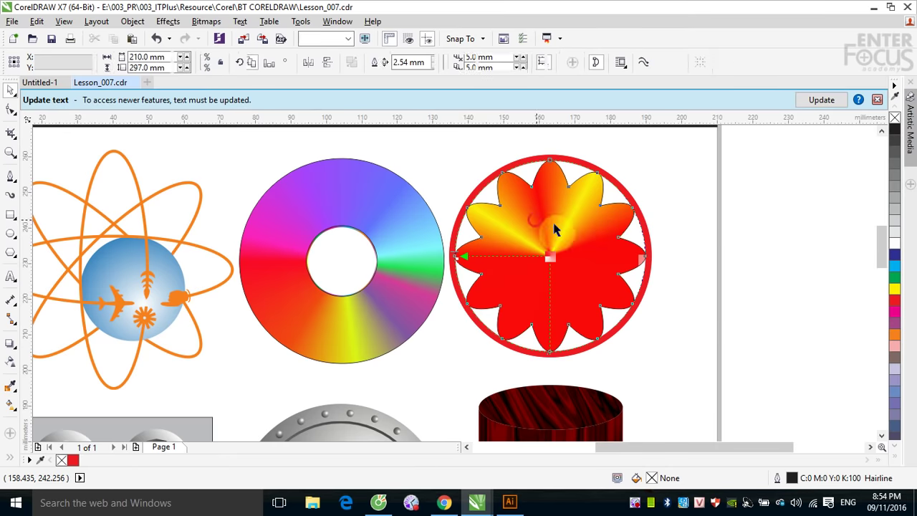
{"action": "left_click_drag", "start_coordinate": [534, 225], "coordinate": [671, 245]}
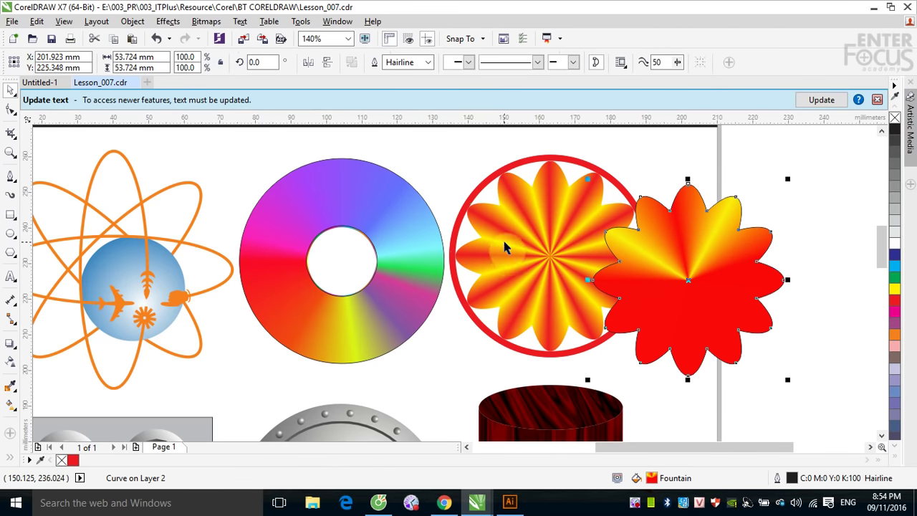
{"action": "key", "text": "ctrl+z"}
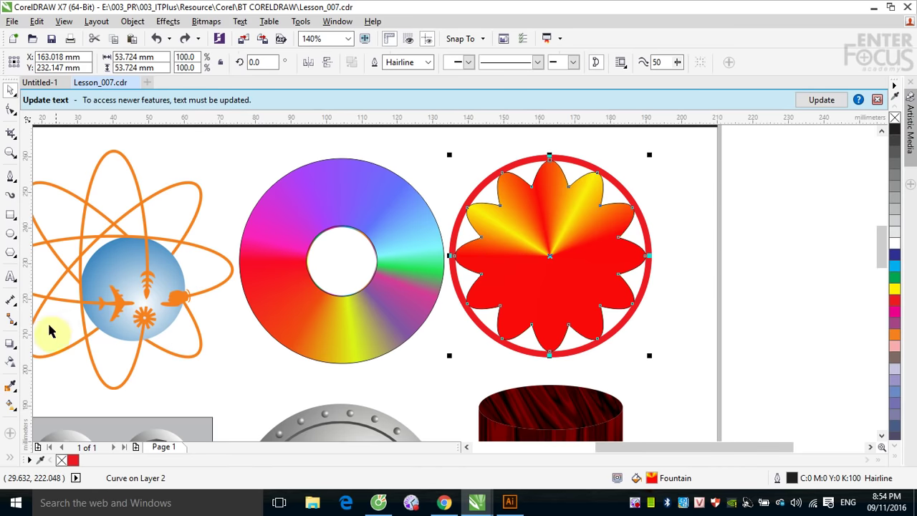
Step: Tighten the flower's gradient by moving the first yellow node to 4%, the next red to 9% and the second yellow just past it
{"action": "left_click", "coordinate": [10, 404]}
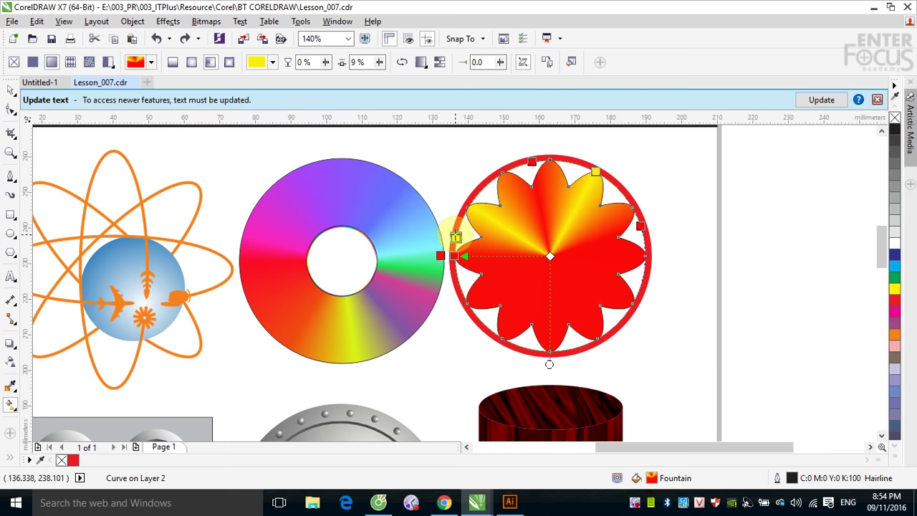
{"action": "left_click_drag", "start_coordinate": [456, 236], "coordinate": [458, 230]}
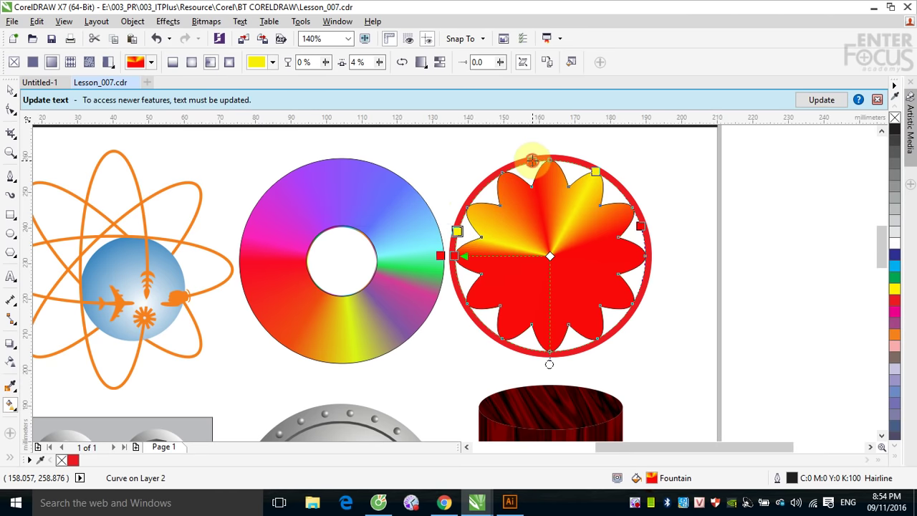
{"action": "left_click_drag", "start_coordinate": [531, 159], "coordinate": [468, 204]}
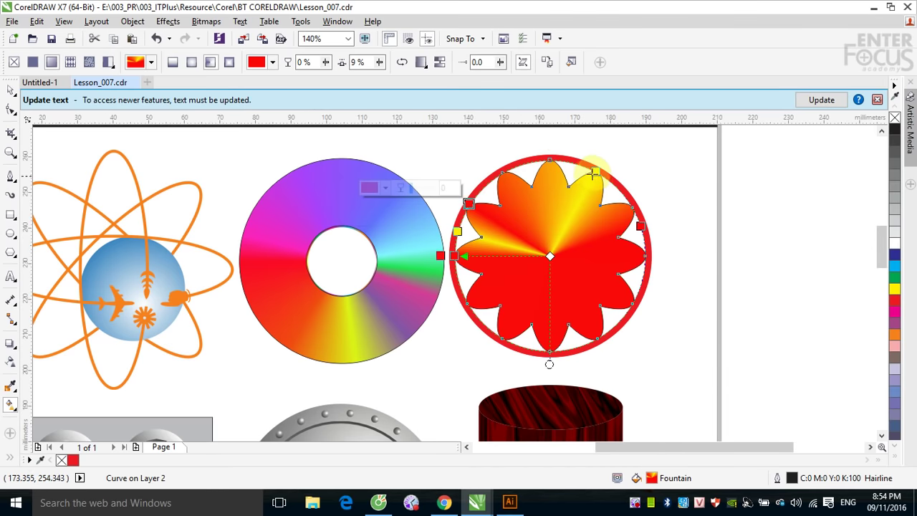
{"action": "left_click_drag", "start_coordinate": [594, 172], "coordinate": [514, 167]}
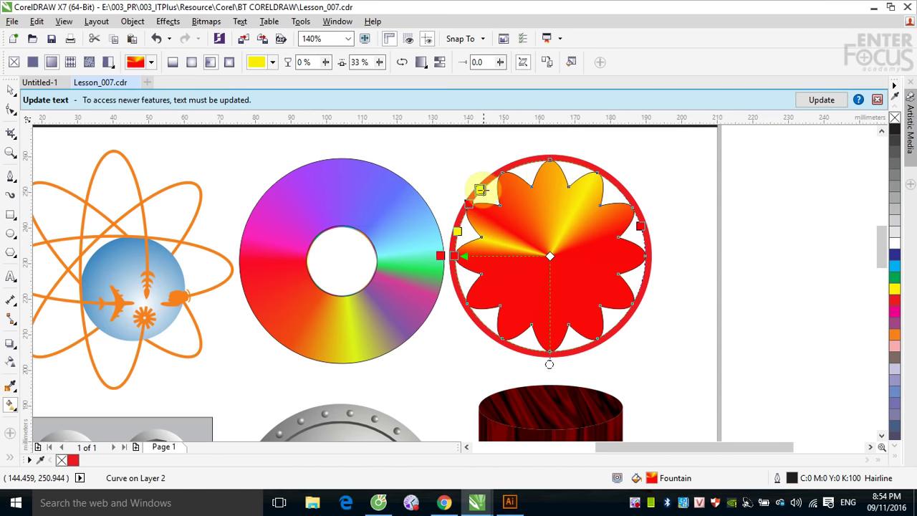
{"action": "left_click", "coordinate": [480, 189]}
Step: Add a gradient node at 17% on the flower and color it red sampled from the surrounding ring
{"action": "left_click_drag", "start_coordinate": [487, 195], "coordinate": [543, 195]}
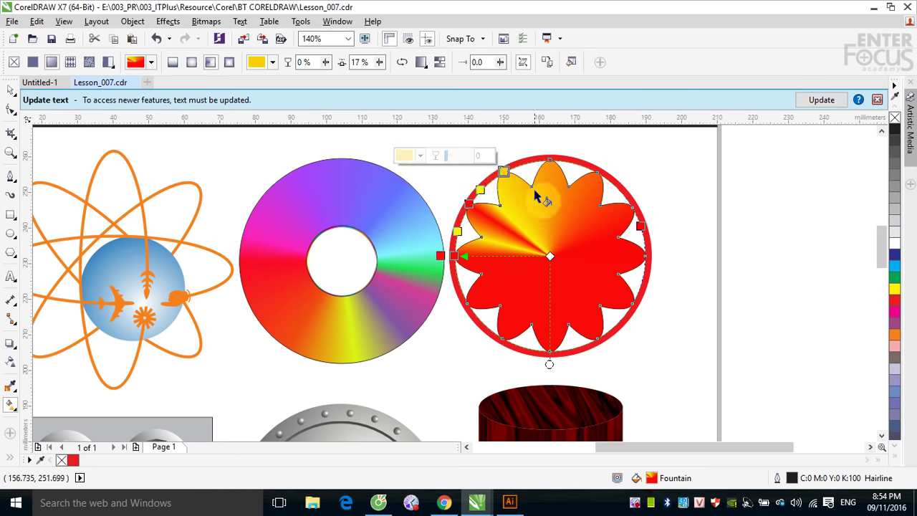
{"action": "left_click", "coordinate": [421, 155]}
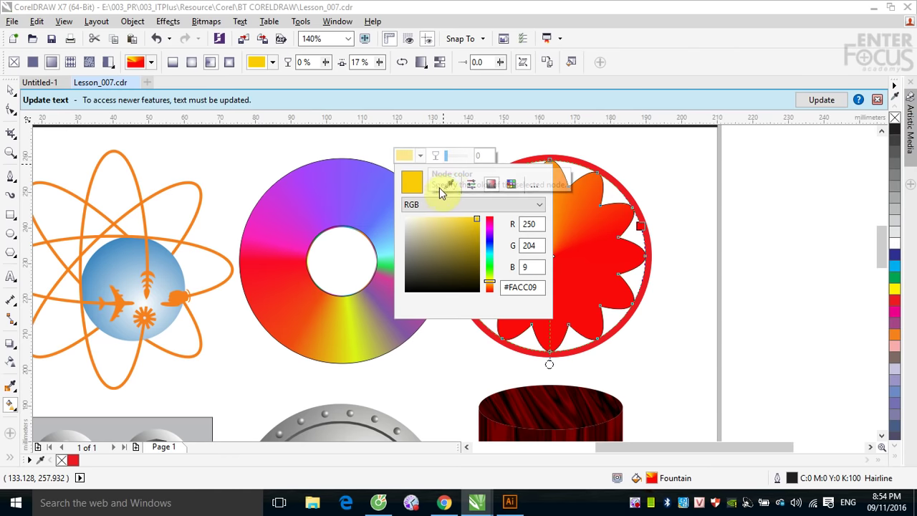
{"action": "left_click", "coordinate": [449, 184]}
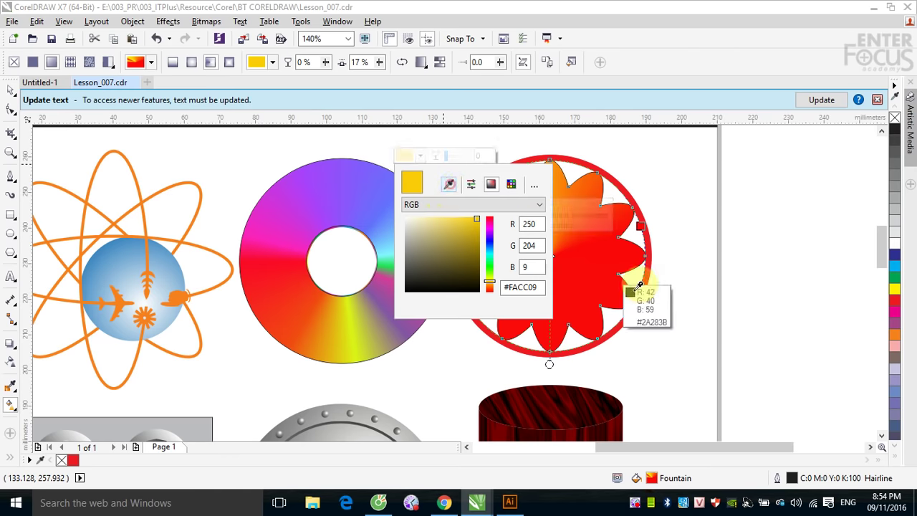
{"action": "left_click", "coordinate": [641, 225]}
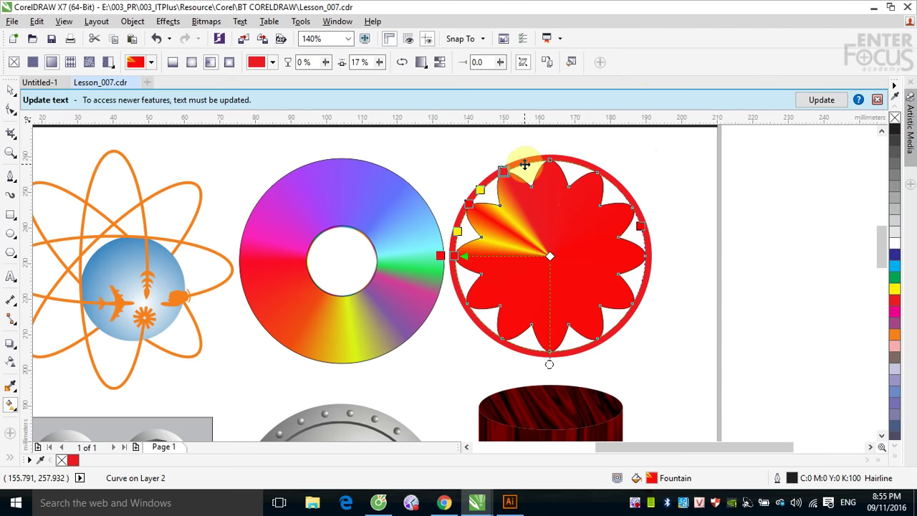
Step: Add a gradient node at 21% on the flower and give it a color sampled from the canvas, white (#FFFFFF)
{"action": "left_click", "coordinate": [524, 165]}
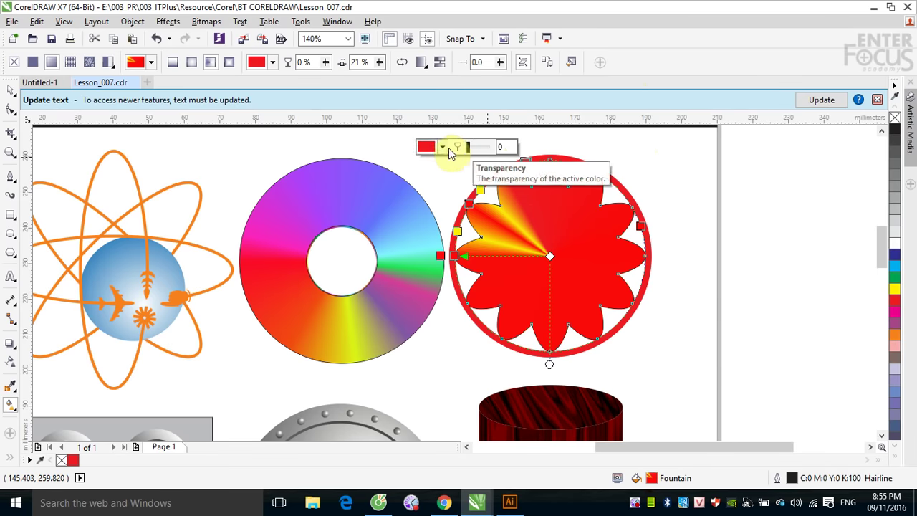
{"action": "left_click", "coordinate": [443, 148]}
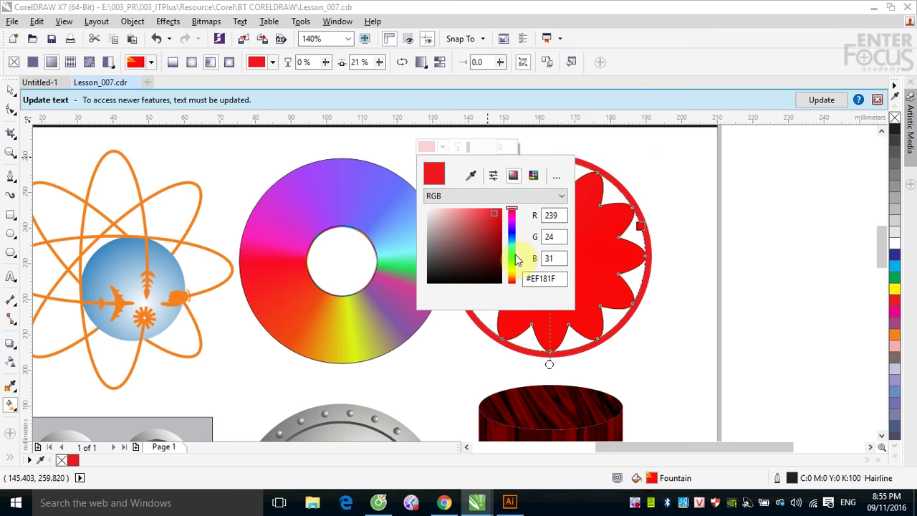
{"action": "left_click", "coordinate": [470, 176]}
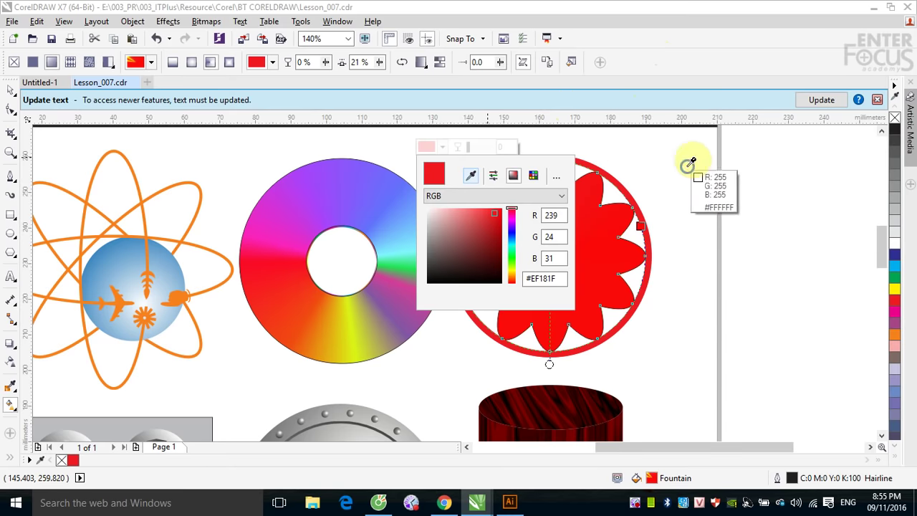
{"action": "left_click", "coordinate": [630, 164]}
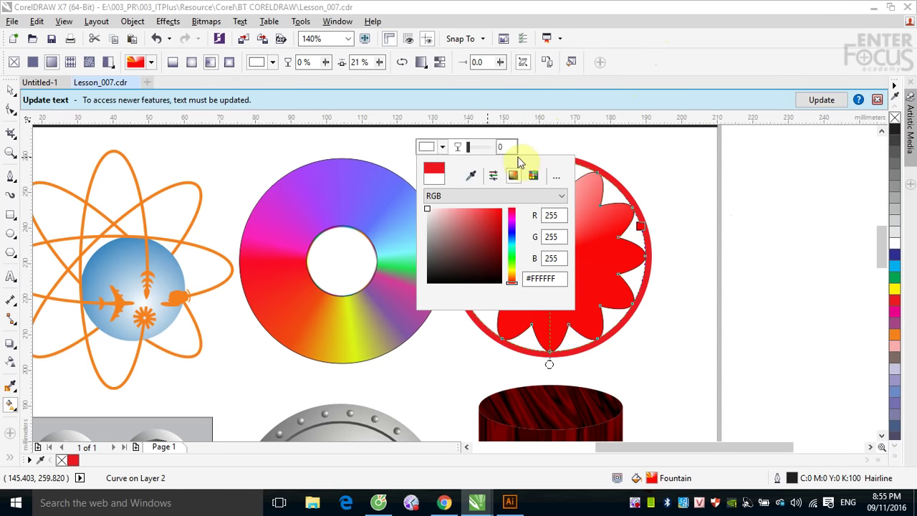
{"action": "left_click", "coordinate": [658, 63]}
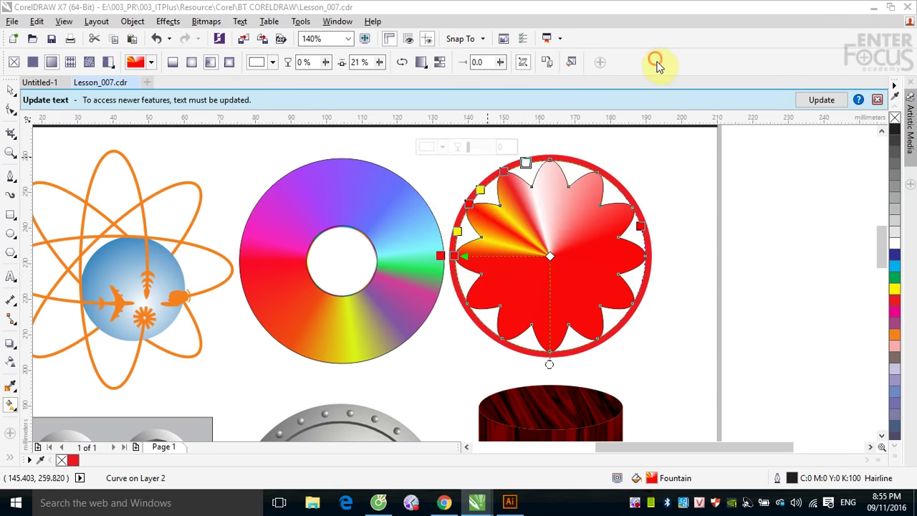
{"action": "left_click", "coordinate": [443, 147]}
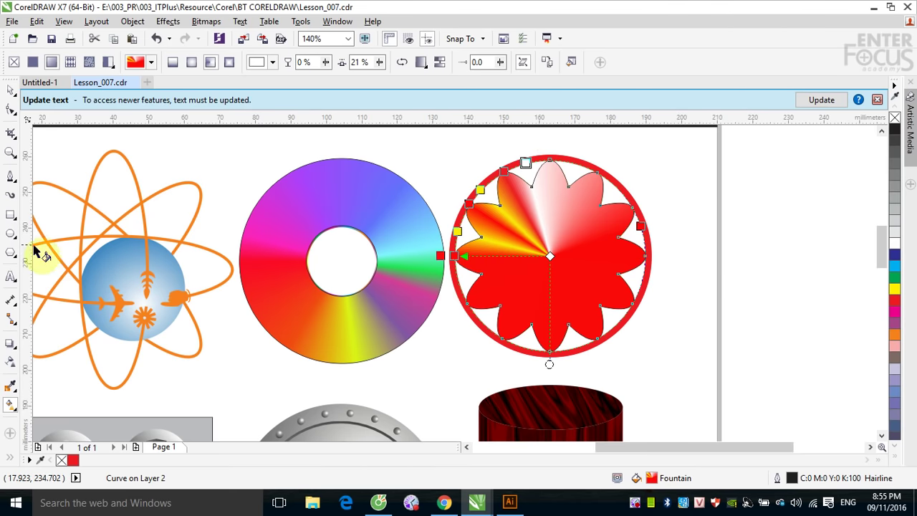
Step: Draw a near-square rectangle about 19 by 20 mm beside the page and fill it yellow (C0 M0 Y100 K0)
{"action": "left_click", "coordinate": [10, 214]}
{"action": "left_click_drag", "start_coordinate": [753, 197], "coordinate": [832, 275]}
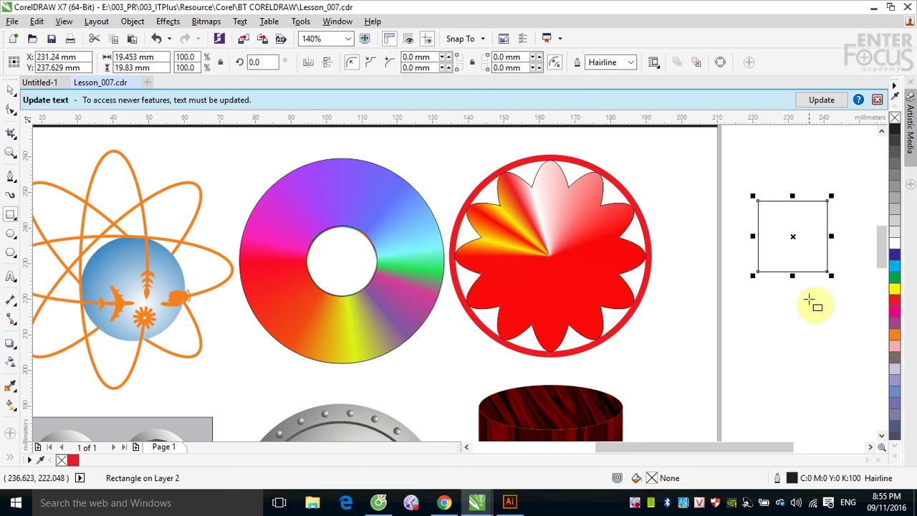
{"action": "left_click", "coordinate": [895, 290]}
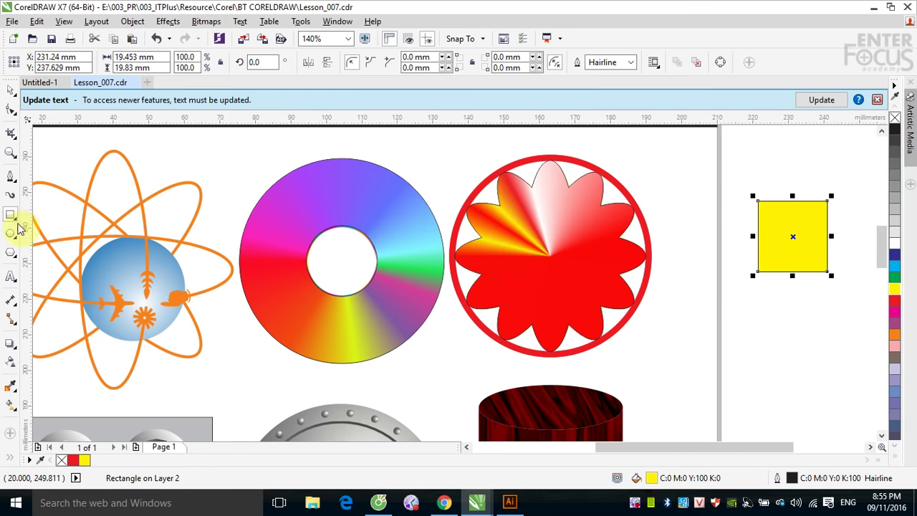
Step: Place a copy of the yellow square below it and fill the copy red (C0 M100 Y100 K0)
{"action": "left_click", "coordinate": [10, 90]}
{"action": "left_click_drag", "start_coordinate": [793, 236], "coordinate": [796, 335]}
{"action": "left_click", "coordinate": [896, 301]}
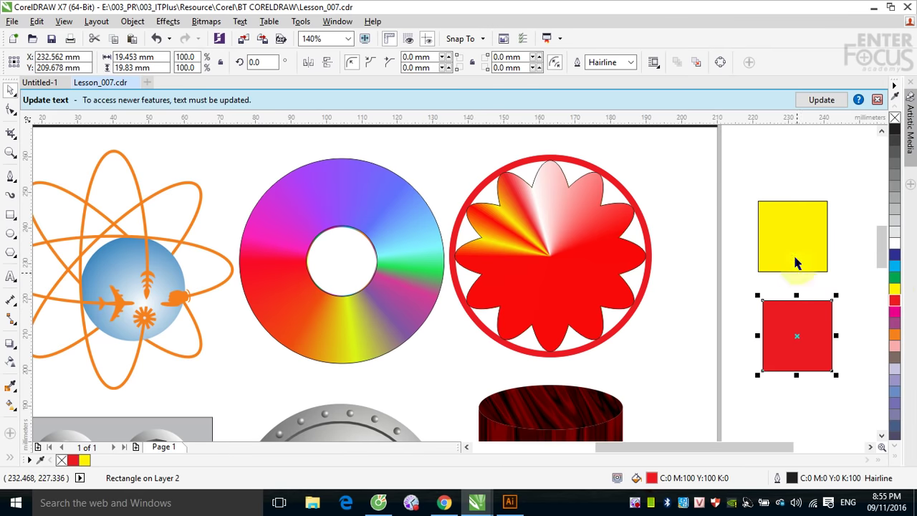
Step: Recolor the flower's 21% gradient node with the yellow sampled from the yellow square
{"action": "left_click", "coordinate": [573, 217]}
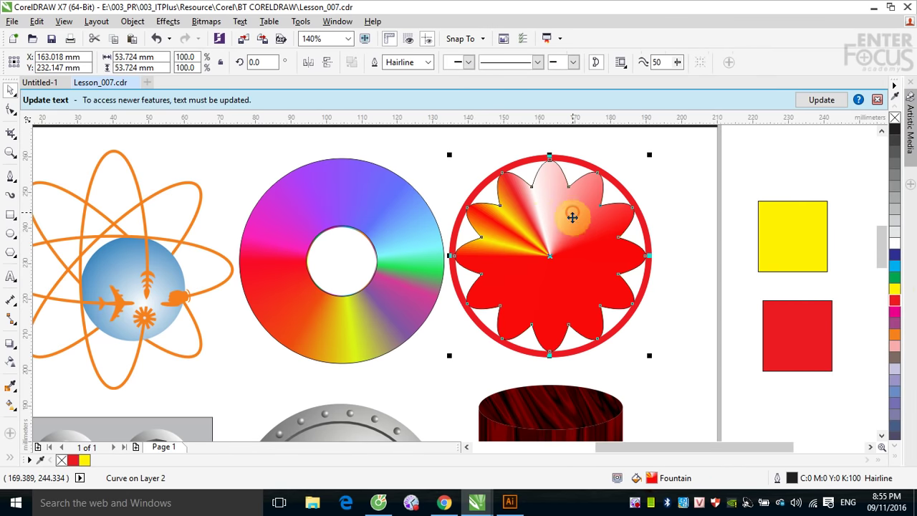
{"action": "left_click", "coordinate": [10, 405]}
{"action": "left_click", "coordinate": [526, 163]}
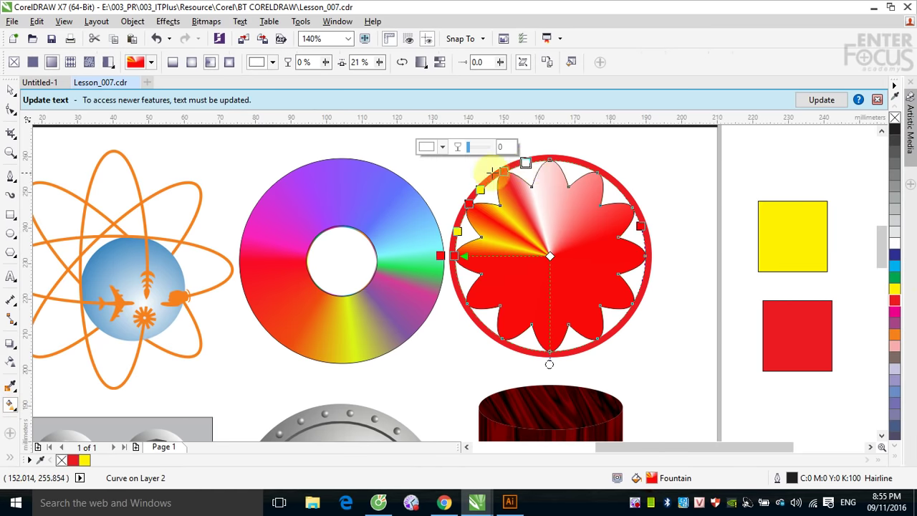
{"action": "left_click", "coordinate": [447, 150]}
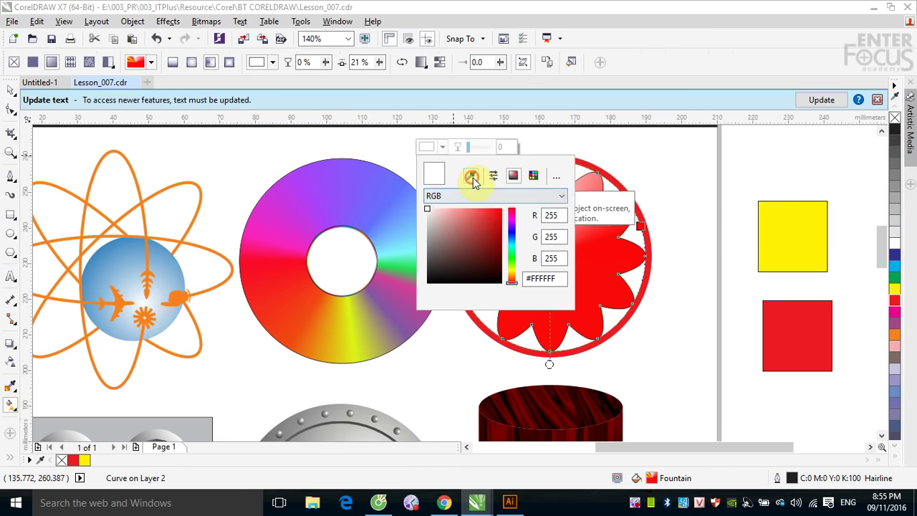
{"action": "left_click", "coordinate": [471, 176]}
{"action": "left_click", "coordinate": [780, 239]}
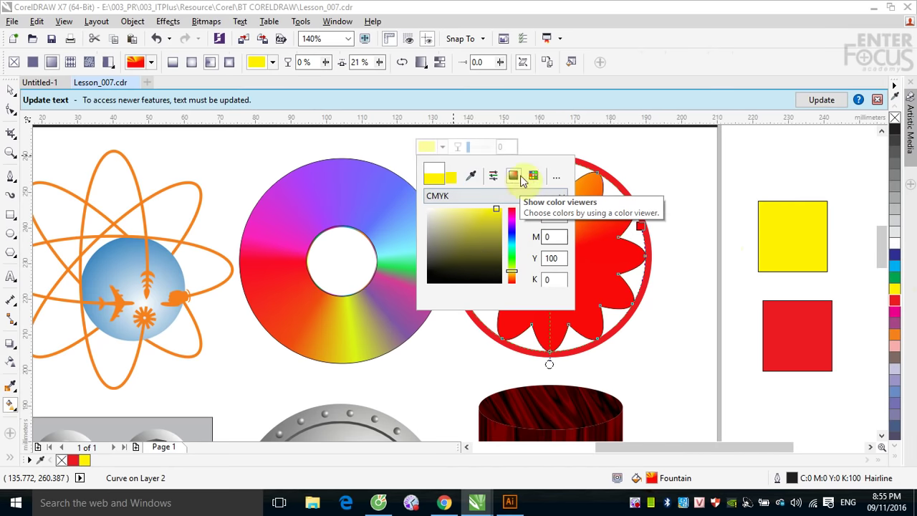
{"action": "left_click", "coordinate": [631, 67]}
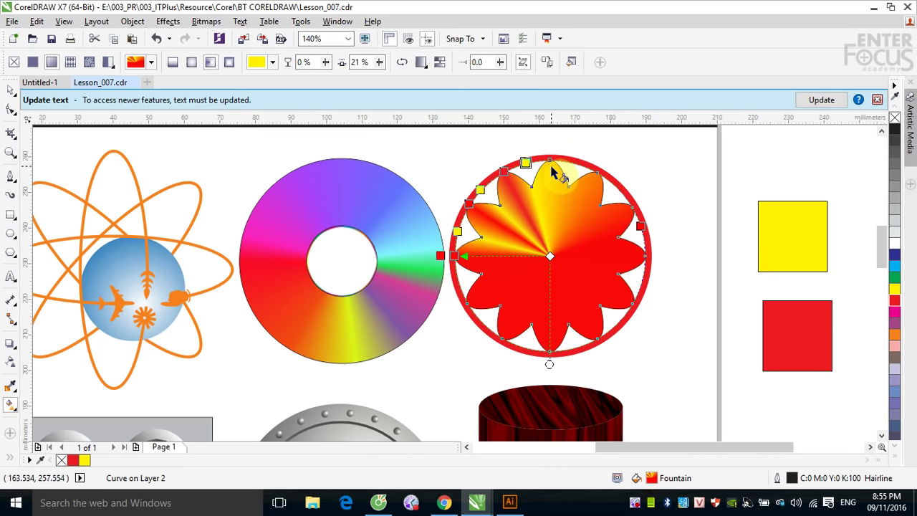
Step: Add a gradient node at 25% on the flower and color it with the red sampled from the red square
{"action": "left_click", "coordinate": [552, 161]}
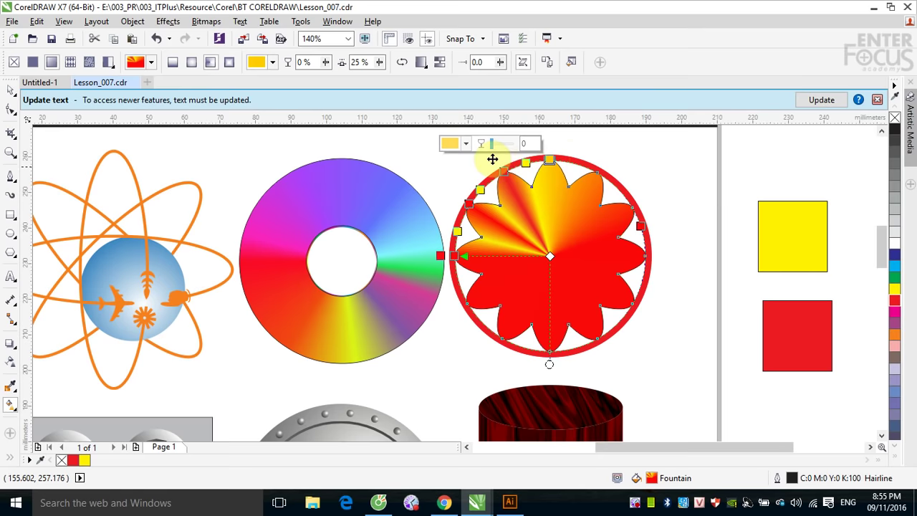
{"action": "left_click", "coordinate": [466, 144]}
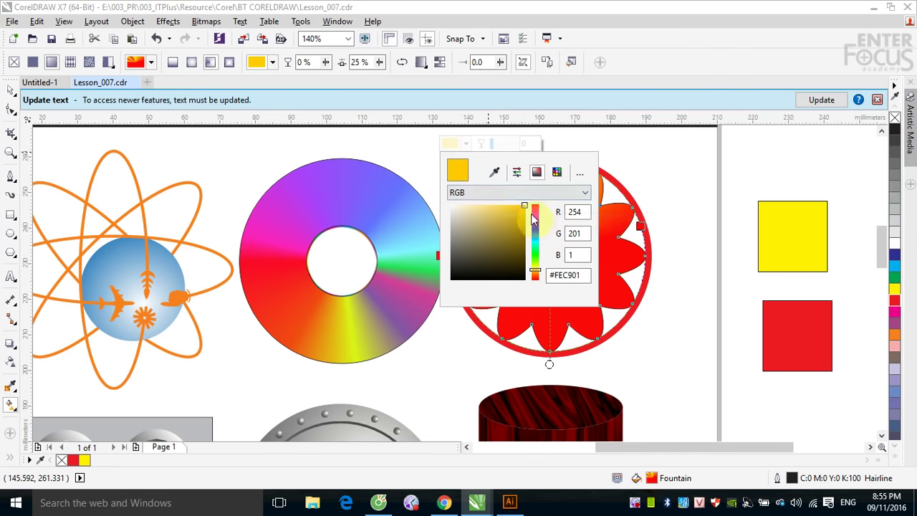
{"action": "left_click", "coordinate": [494, 172]}
{"action": "left_click", "coordinate": [798, 310]}
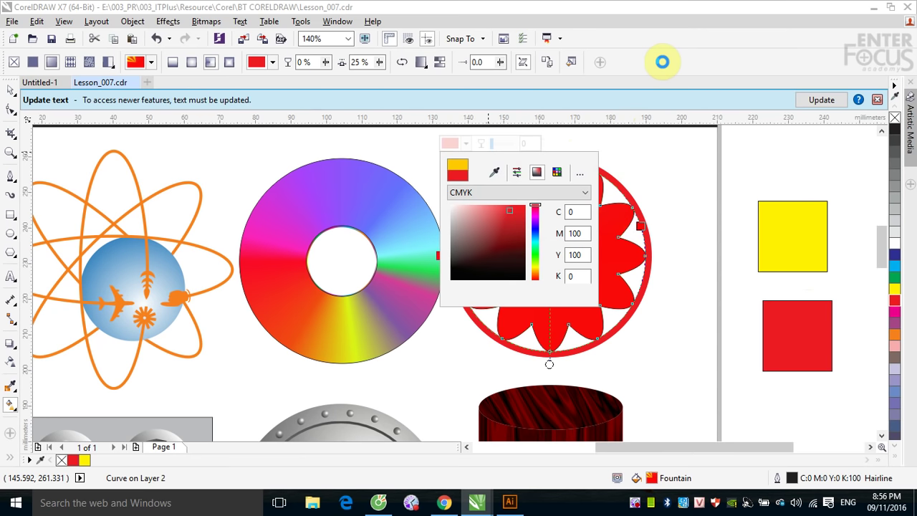
{"action": "left_click", "coordinate": [697, 65]}
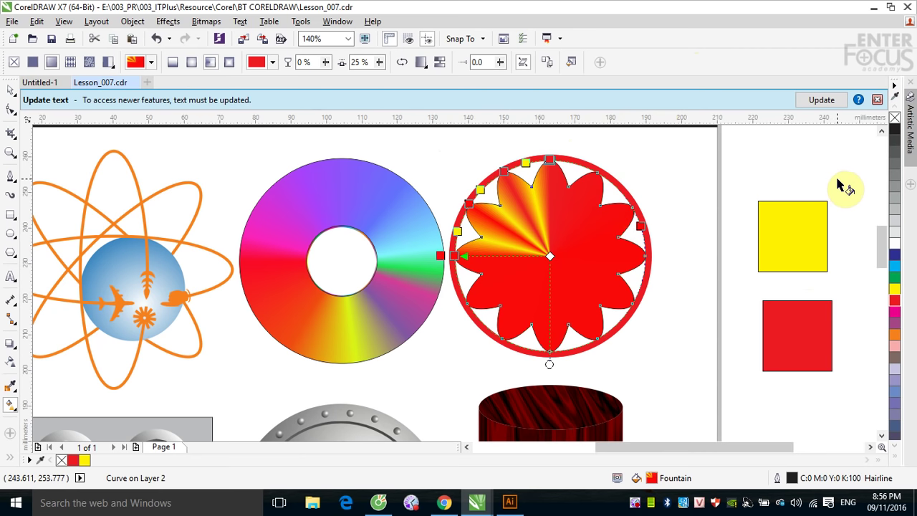
Step: Add a gradient node at 29% on the flower and color it with the yellow sampled from the yellow square
{"action": "double_click", "coordinate": [576, 163]}
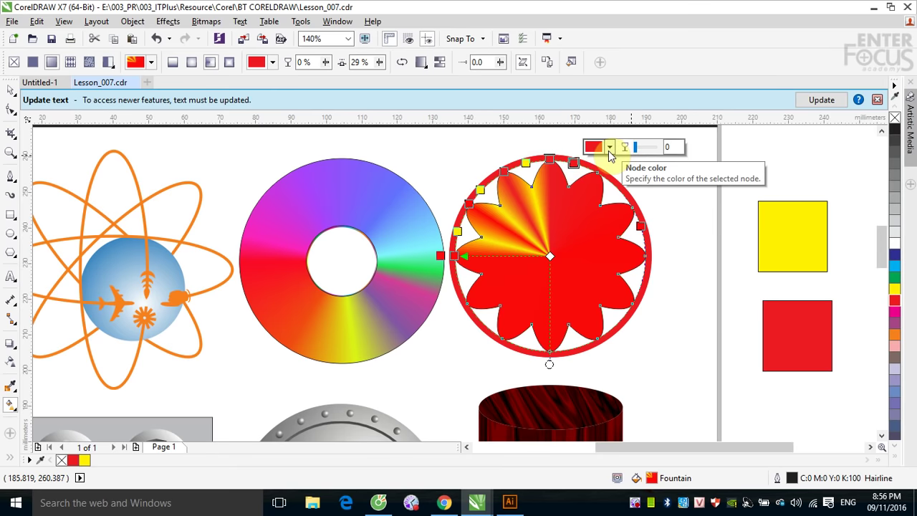
{"action": "left_click", "coordinate": [608, 149]}
{"action": "left_click", "coordinate": [638, 176]}
{"action": "left_click", "coordinate": [807, 240]}
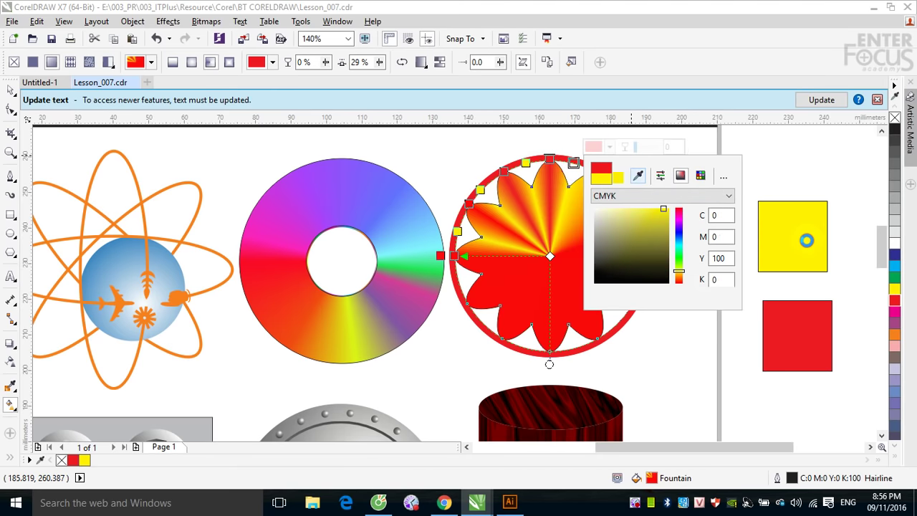
{"action": "left_click", "coordinate": [732, 67]}
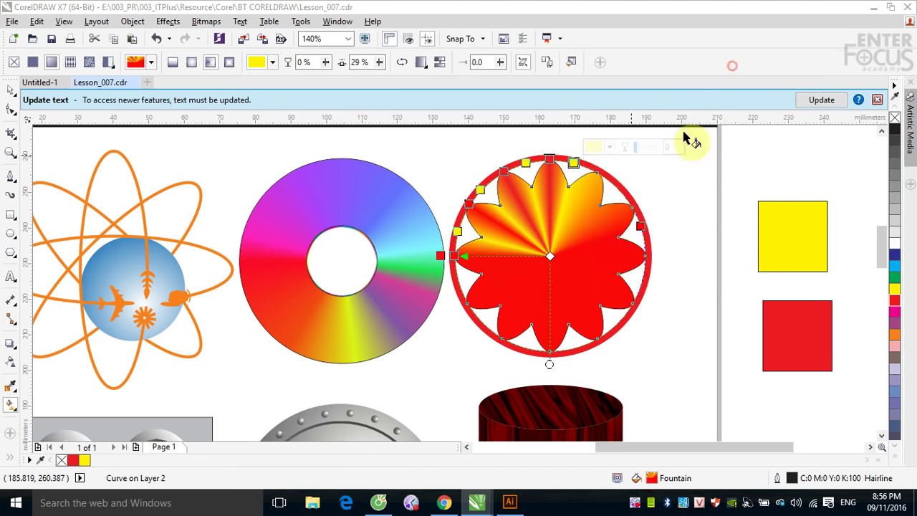
Step: Add a gradient node at 38% on the flower and give it the yellow square's sampled color
{"action": "double_click", "coordinate": [619, 189]}
{"action": "left_click", "coordinate": [655, 174]}
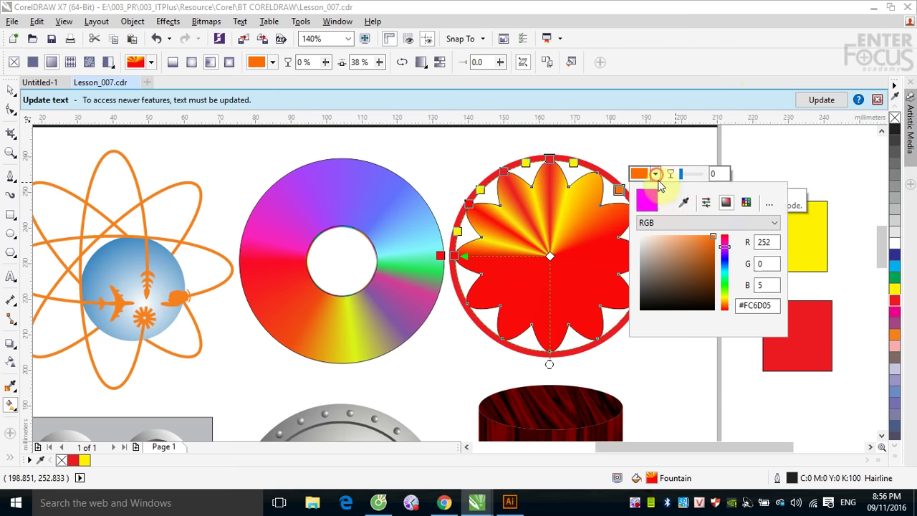
{"action": "left_click", "coordinate": [683, 202]}
{"action": "left_click", "coordinate": [804, 232]}
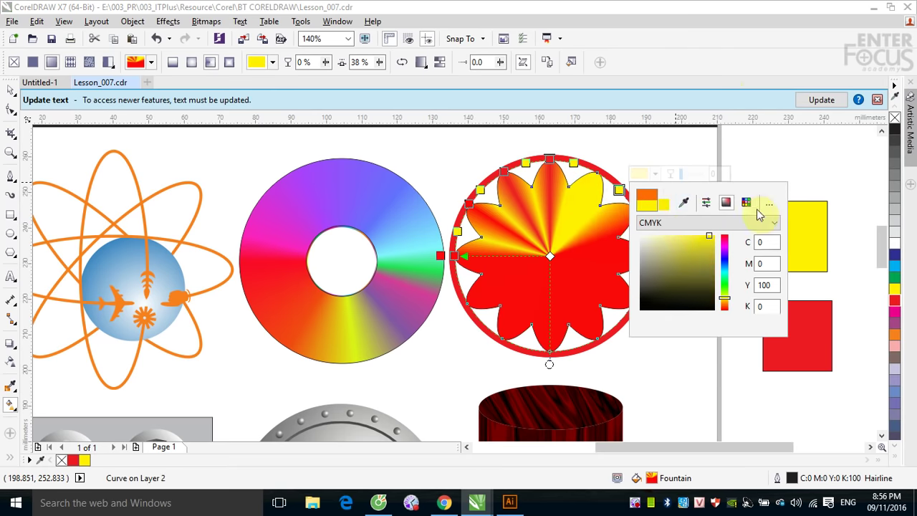
{"action": "left_click", "coordinate": [743, 58]}
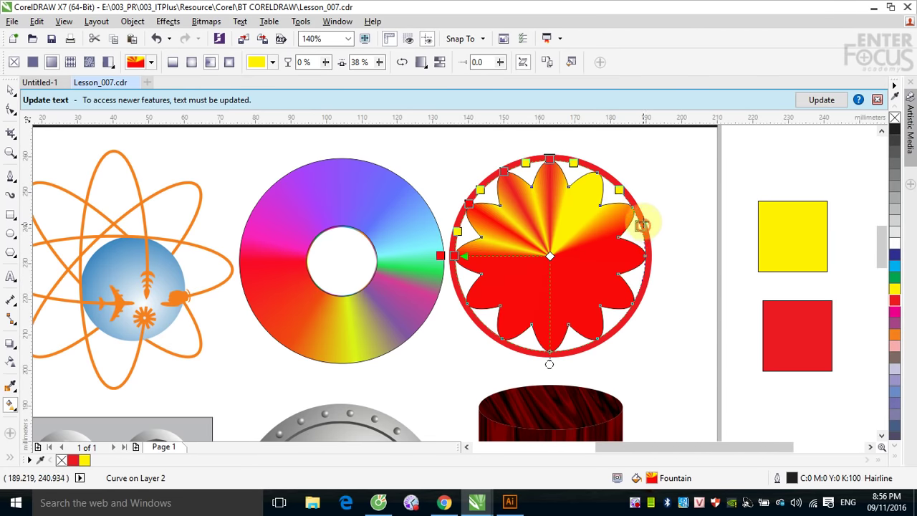
Step: Shift the flower's red node beyond the 38% one to 42%, and add a node at 46% in the sampled yellow
{"action": "left_click", "coordinate": [635, 209]}
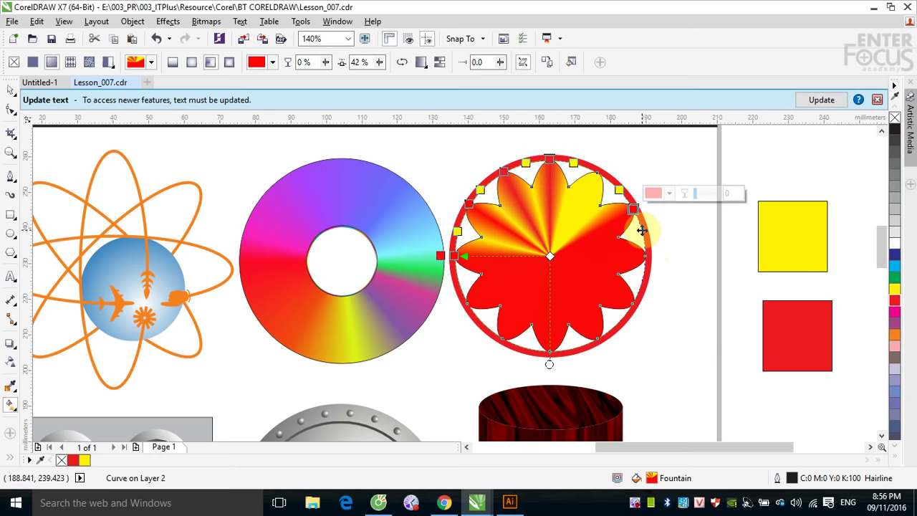
{"action": "left_click_drag", "start_coordinate": [641, 230], "coordinate": [642, 231]}
{"action": "left_click", "coordinate": [677, 215]}
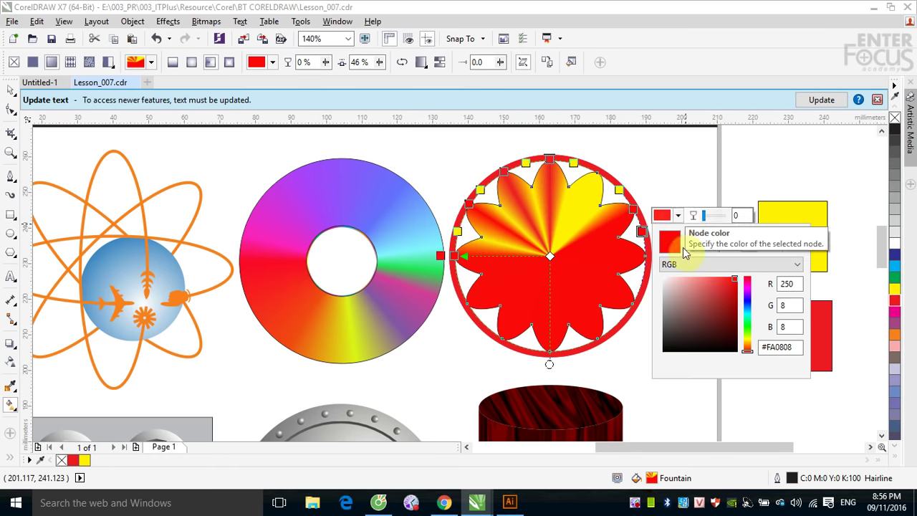
{"action": "left_click", "coordinate": [708, 247]}
{"action": "left_click", "coordinate": [813, 207]}
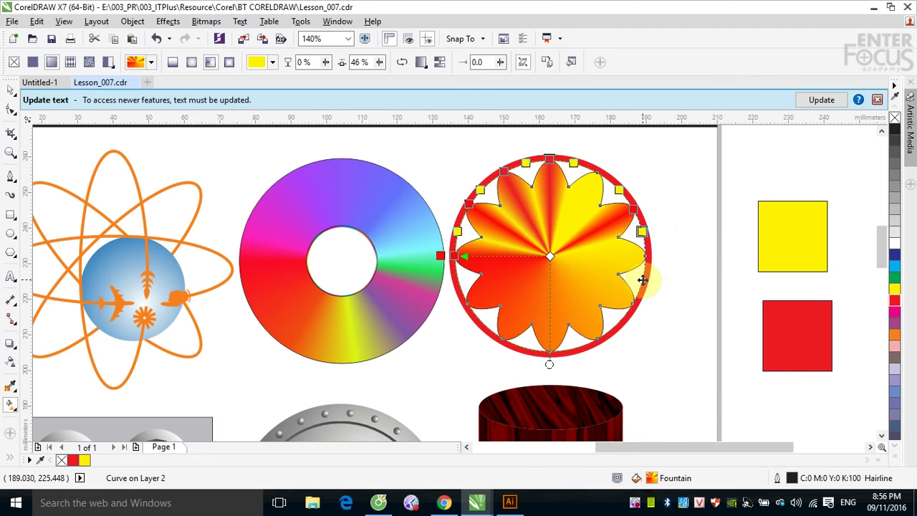
Step: Add six gradient nodes around the rest of the flower at 54%, 62%, 71%, 80%, 88% and 95%
{"action": "double_click", "coordinate": [642, 280]}
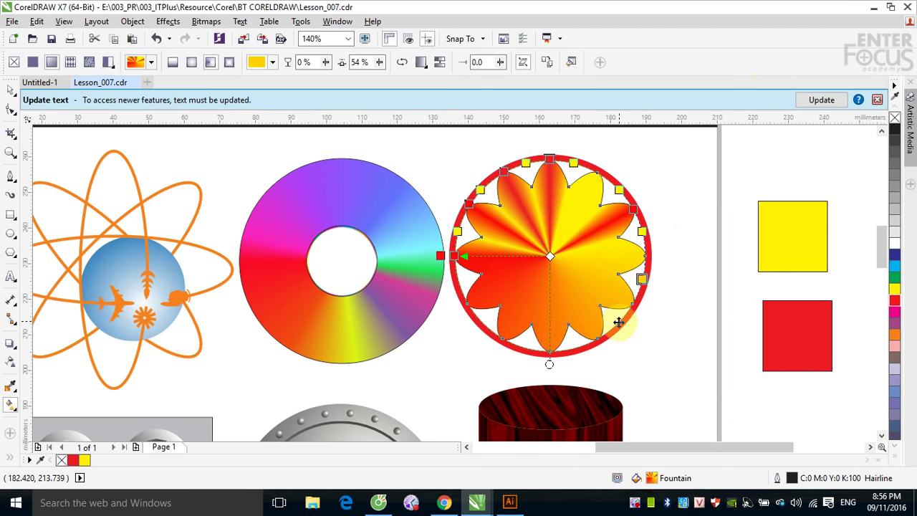
{"action": "left_click_drag", "start_coordinate": [618, 323], "coordinate": [619, 321]}
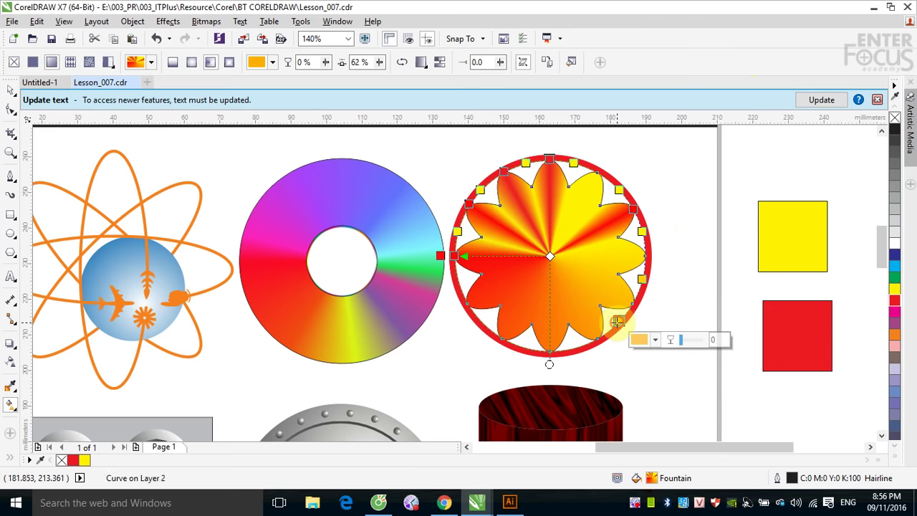
{"action": "double_click", "coordinate": [575, 348]}
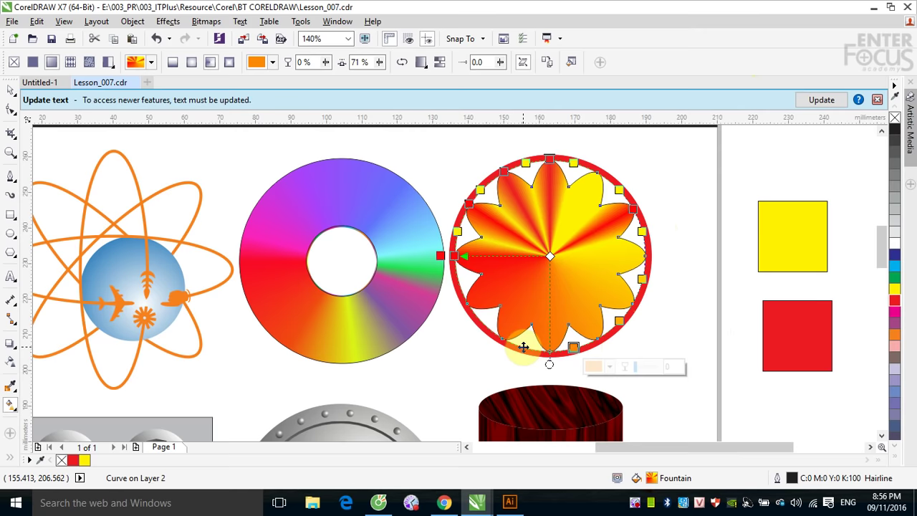
{"action": "double_click", "coordinate": [522, 347]}
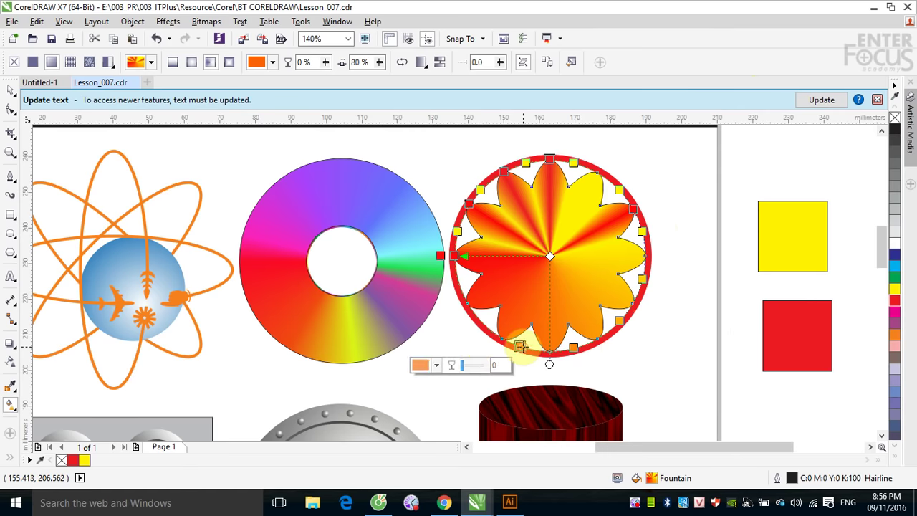
{"action": "double_click", "coordinate": [483, 322]}
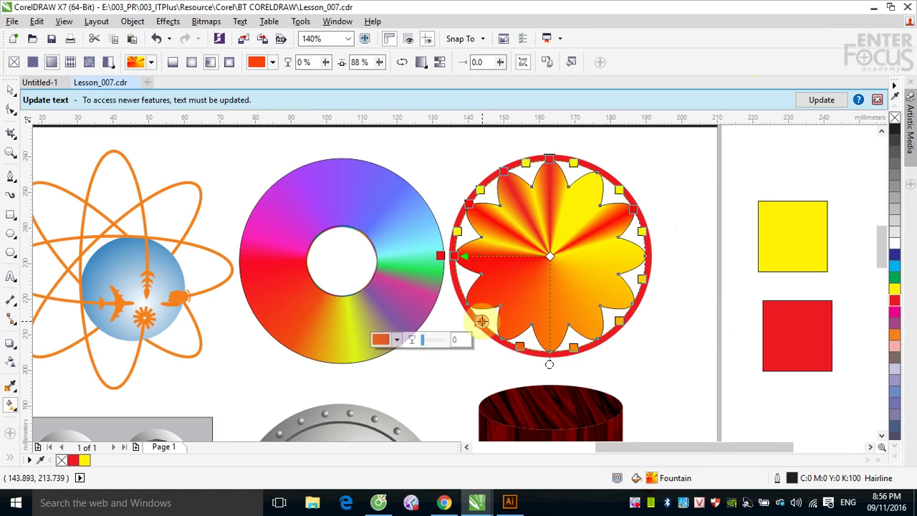
{"action": "double_click", "coordinate": [458, 283]}
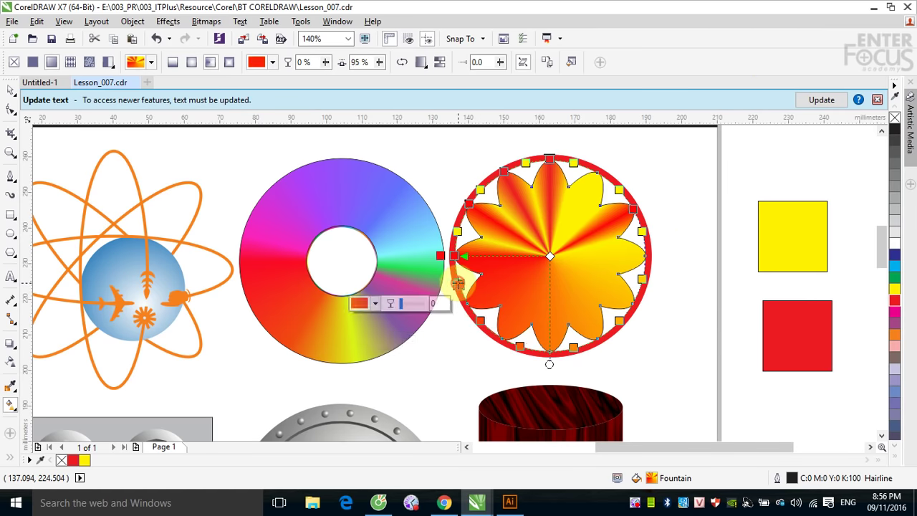
Step: Recolor the flower's 95% gradient node with the yellow sampled from the yellow square
{"action": "left_click", "coordinate": [376, 302]}
{"action": "left_click", "coordinate": [403, 332]}
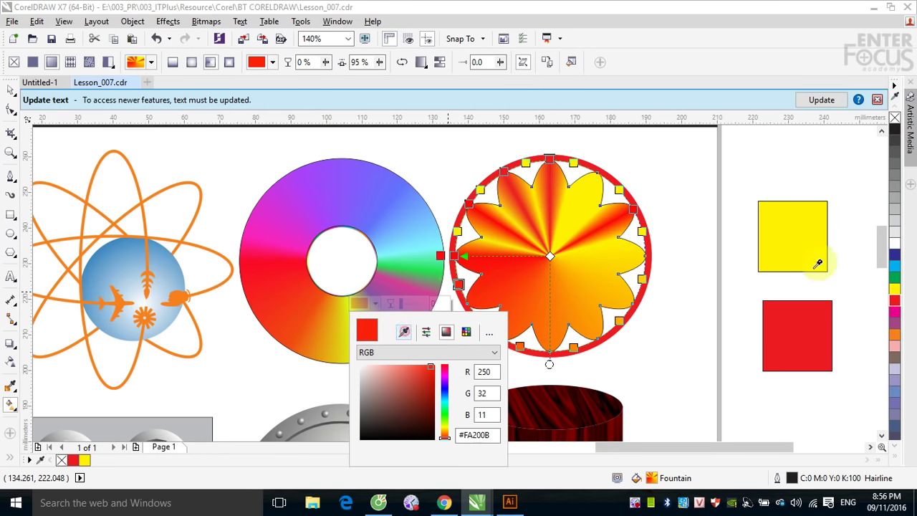
{"action": "left_click", "coordinate": [807, 247]}
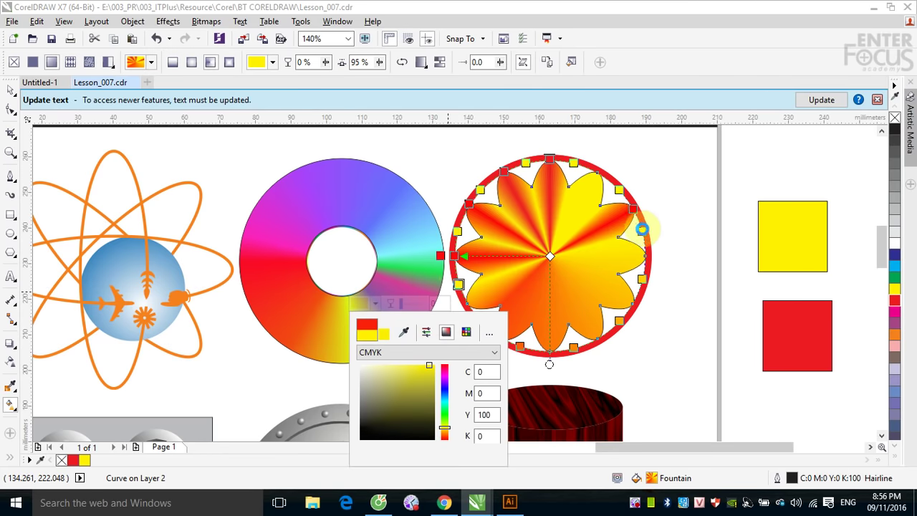
{"action": "left_click", "coordinate": [643, 231]}
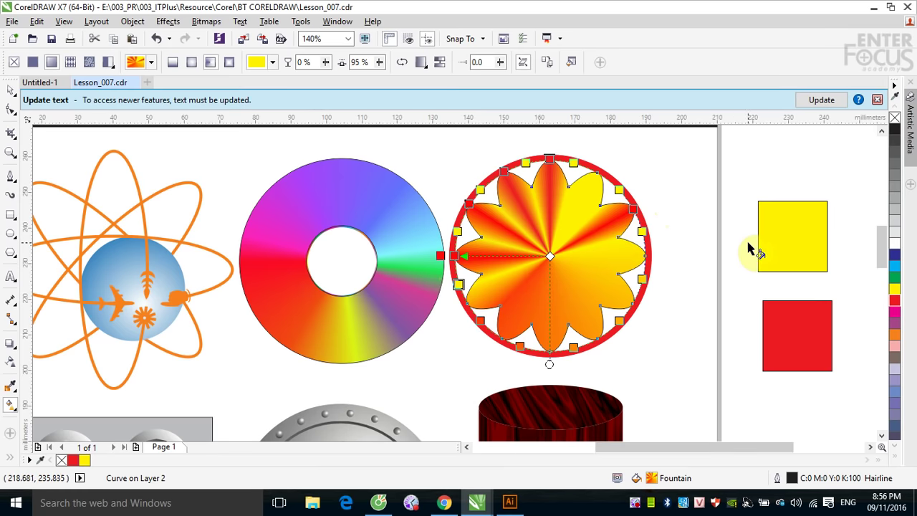
{"action": "left_click", "coordinate": [643, 231]}
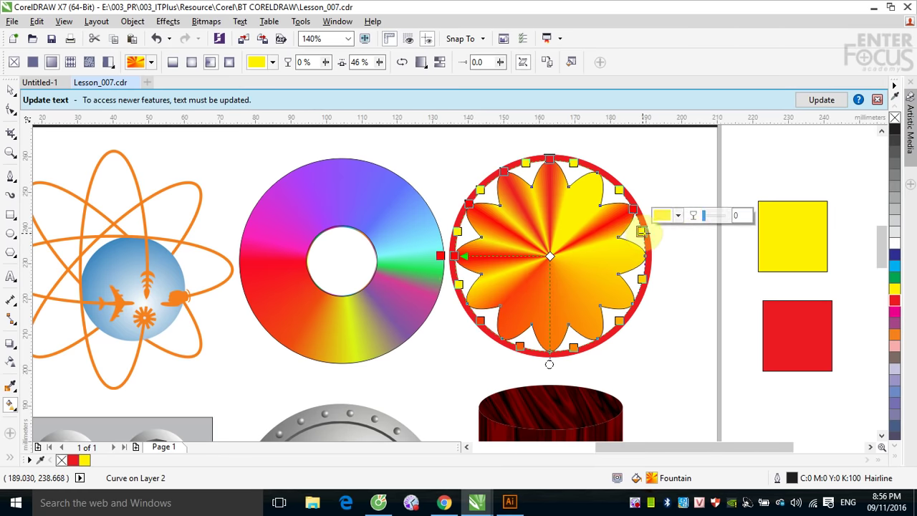
{"action": "left_click", "coordinate": [681, 214]}
{"action": "left_click", "coordinate": [708, 244]}
{"action": "left_click", "coordinate": [706, 244]}
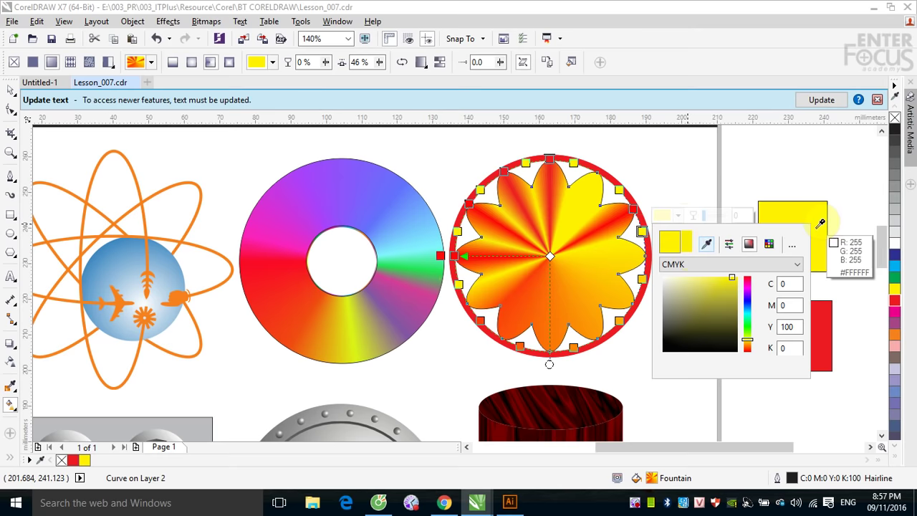
Step: Recolor the flower's 54% gradient node with the yellow sampled from the yellow square
{"action": "left_click", "coordinate": [642, 280]}
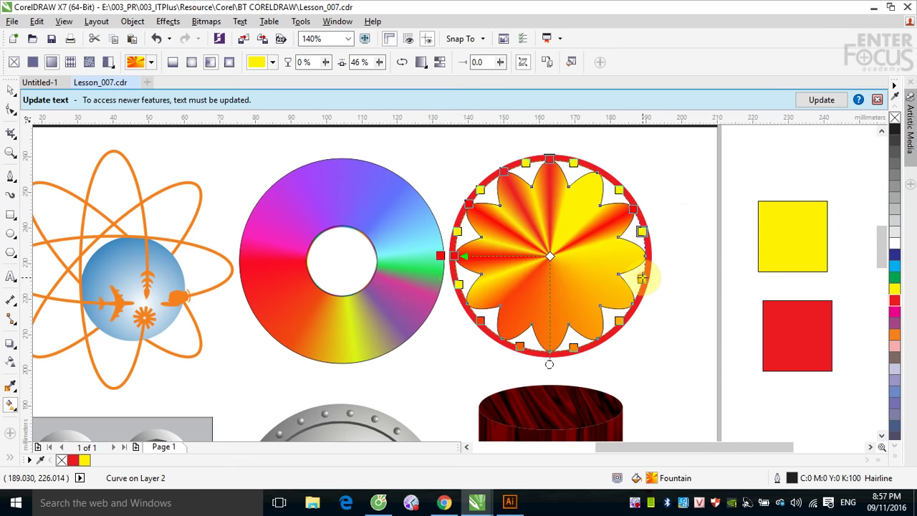
{"action": "left_click", "coordinate": [667, 297]}
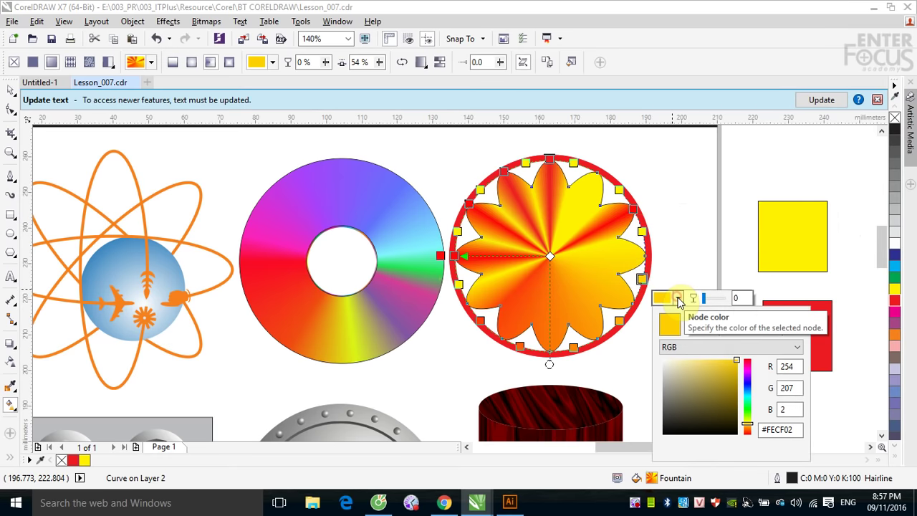
{"action": "left_click", "coordinate": [706, 325]}
{"action": "left_click", "coordinate": [790, 246]}
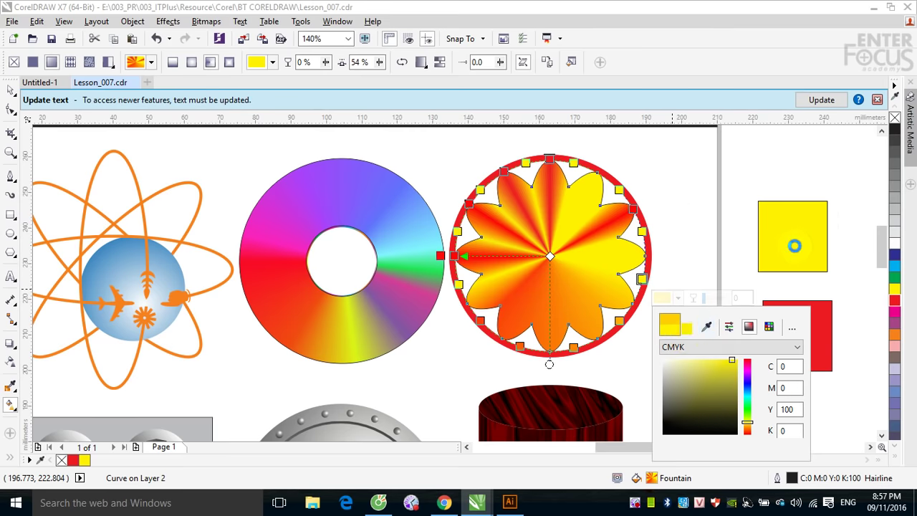
Step: Recolor the flower's 62% gradient node with the yellow sampled from the yellow square
{"action": "left_click", "coordinate": [619, 321]}
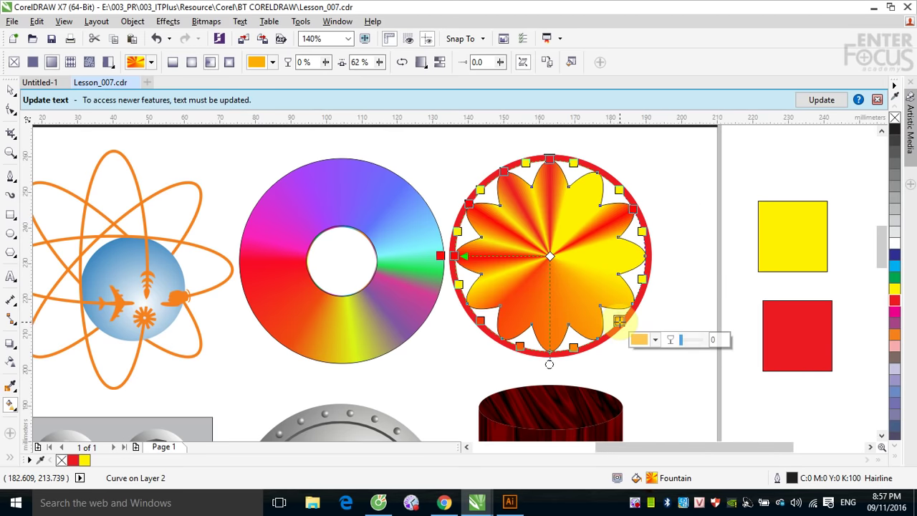
{"action": "left_click", "coordinate": [655, 341]}
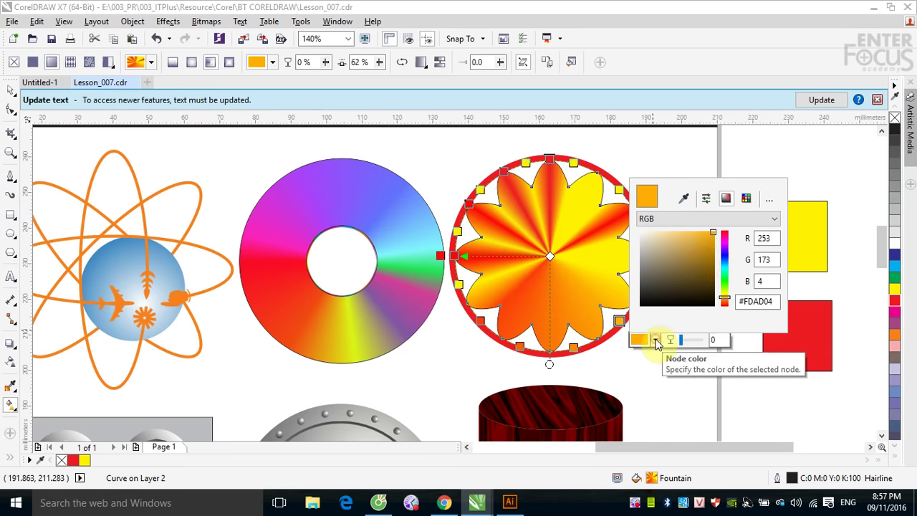
{"action": "left_click", "coordinate": [684, 198]}
{"action": "left_click", "coordinate": [805, 231]}
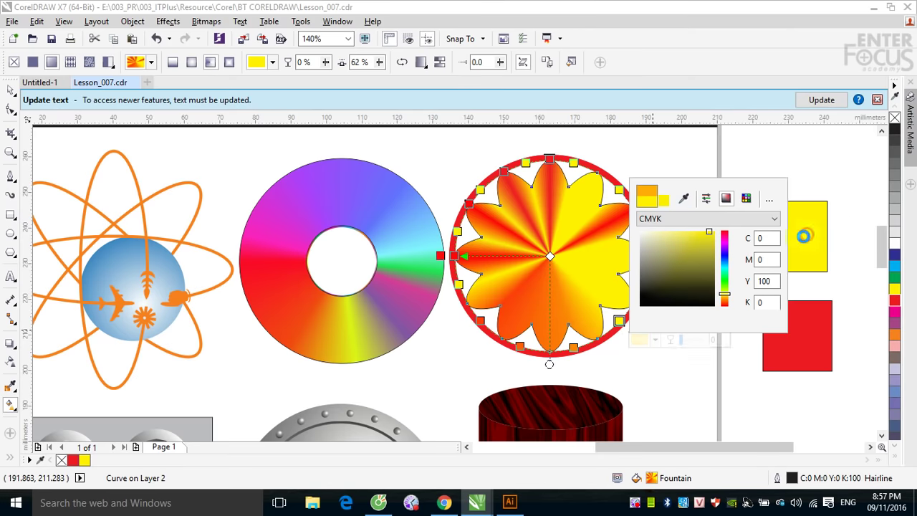
Step: Recolor the flower's 71% gradient node with the yellow sampled from the yellow square
{"action": "left_click", "coordinate": [573, 349]}
{"action": "left_click", "coordinate": [573, 349]}
{"action": "left_click", "coordinate": [610, 367]}
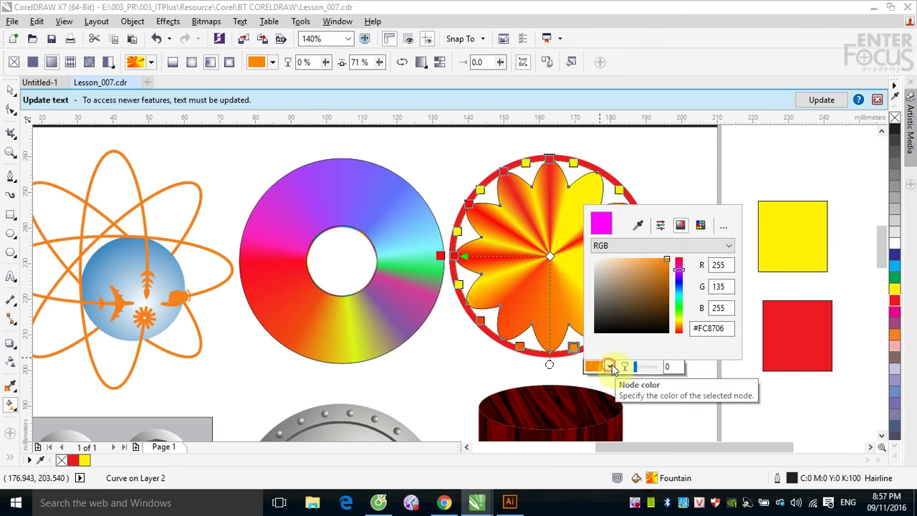
{"action": "left_click", "coordinate": [638, 225]}
{"action": "left_click", "coordinate": [799, 245]}
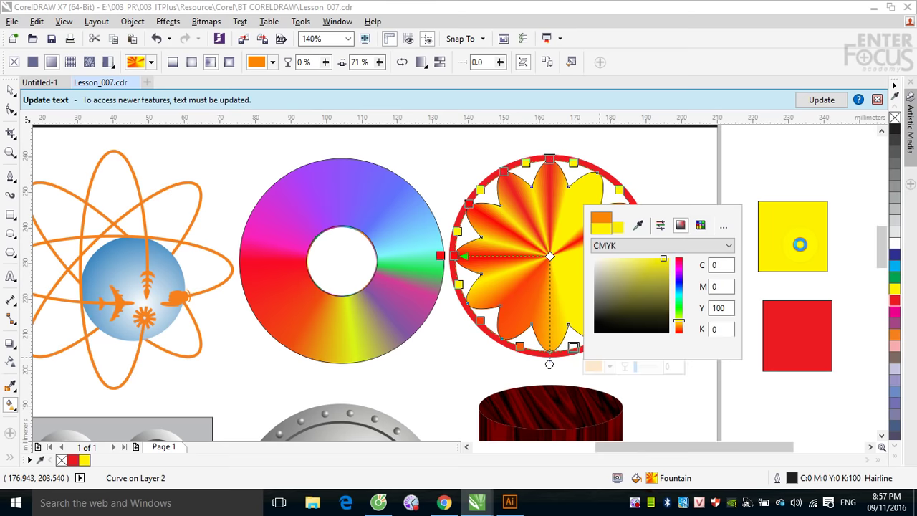
Step: Recolor the flower's 80% gradient node with the yellow sampled from the yellow square
{"action": "left_click", "coordinate": [520, 348]}
{"action": "left_click", "coordinate": [520, 347]}
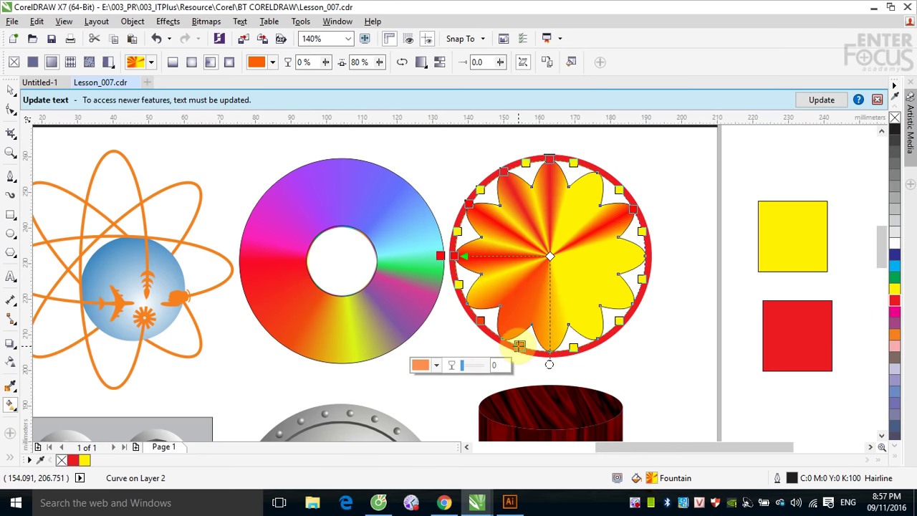
{"action": "left_click", "coordinate": [437, 365]}
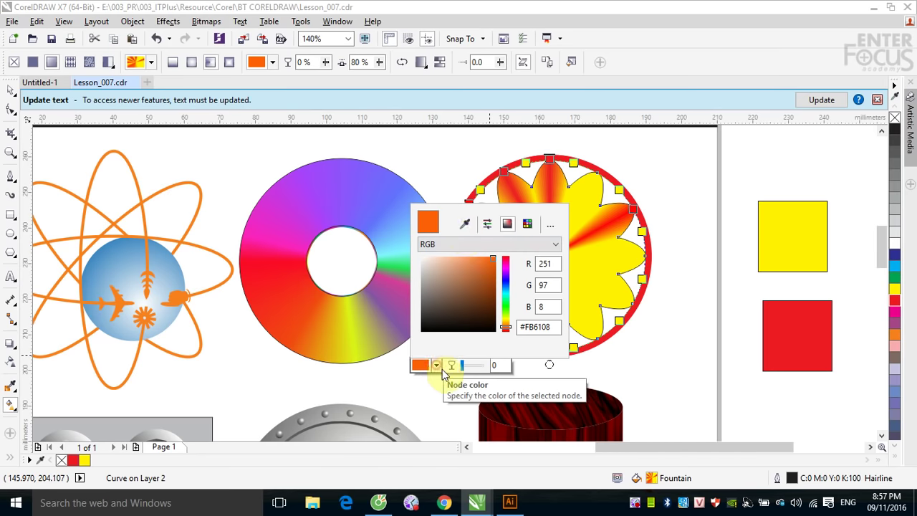
{"action": "left_click", "coordinate": [464, 223]}
{"action": "left_click", "coordinate": [788, 238]}
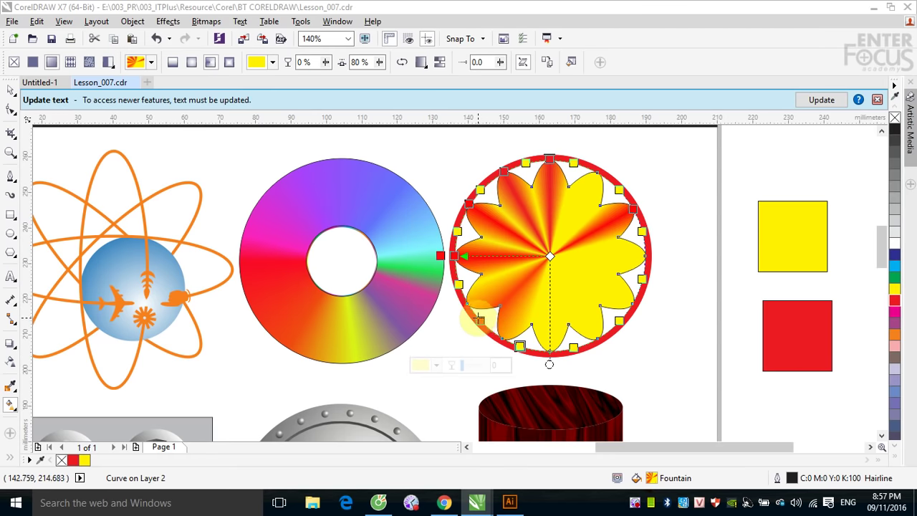
Step: Replace the flower's 88% gradient node with a new yellow node at the same position
{"action": "left_click", "coordinate": [480, 320]}
{"action": "double_click", "coordinate": [480, 320]}
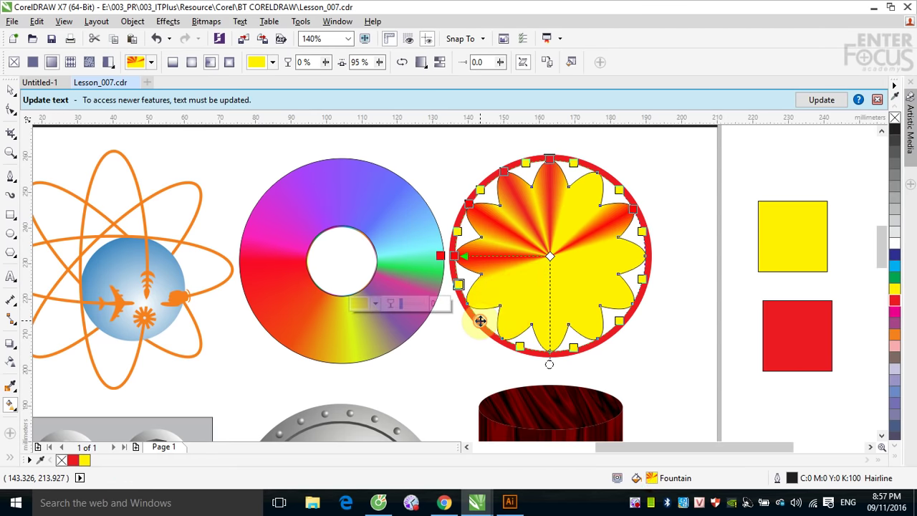
{"action": "double_click", "coordinate": [481, 320]}
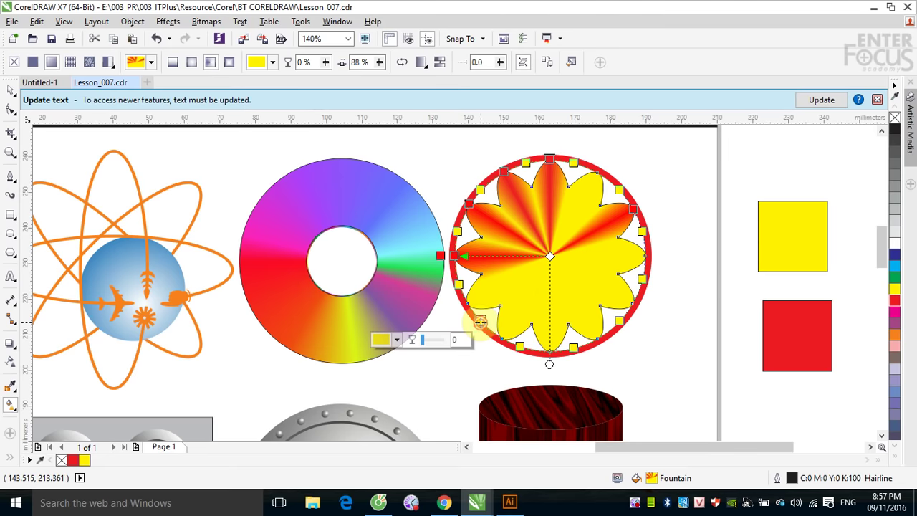
Step: Add a gradient node at 50% on the flower and color it with the red sampled from the red square
{"action": "left_click", "coordinate": [647, 255]}
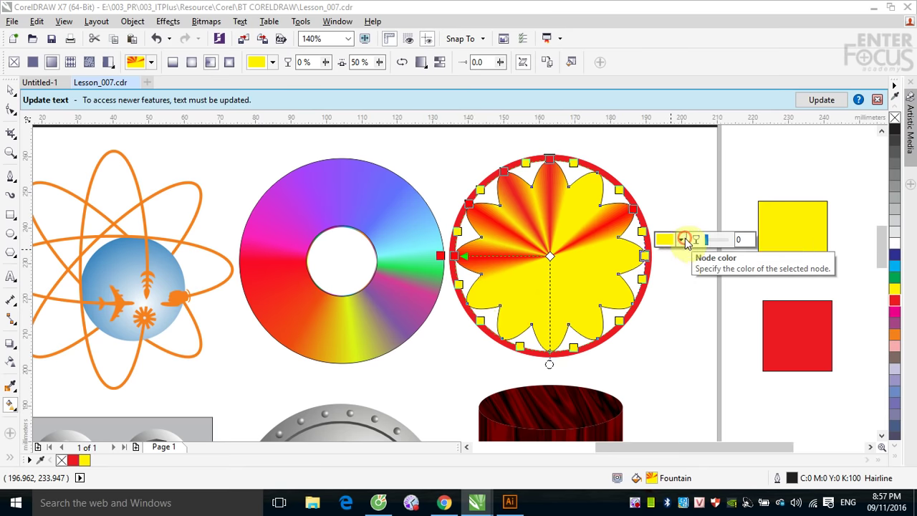
{"action": "left_click", "coordinate": [674, 239]}
{"action": "left_click", "coordinate": [709, 268]}
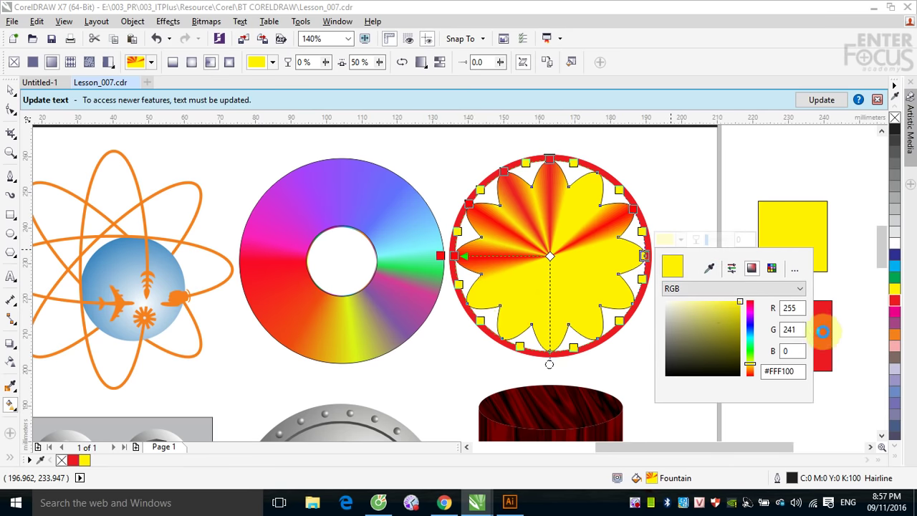
{"action": "left_click", "coordinate": [819, 328]}
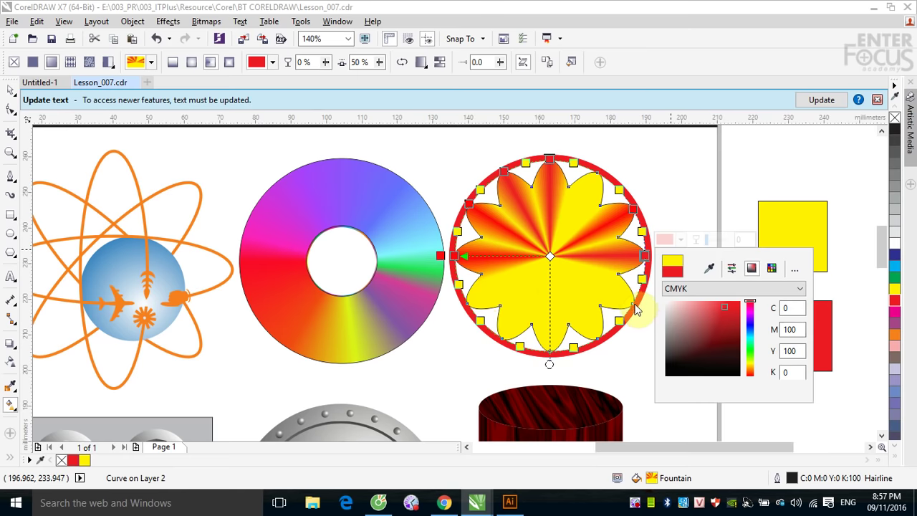
Step: Add a gradient node at 58% on the flower and color it with the red sampled from the red square
{"action": "left_click", "coordinate": [634, 306]}
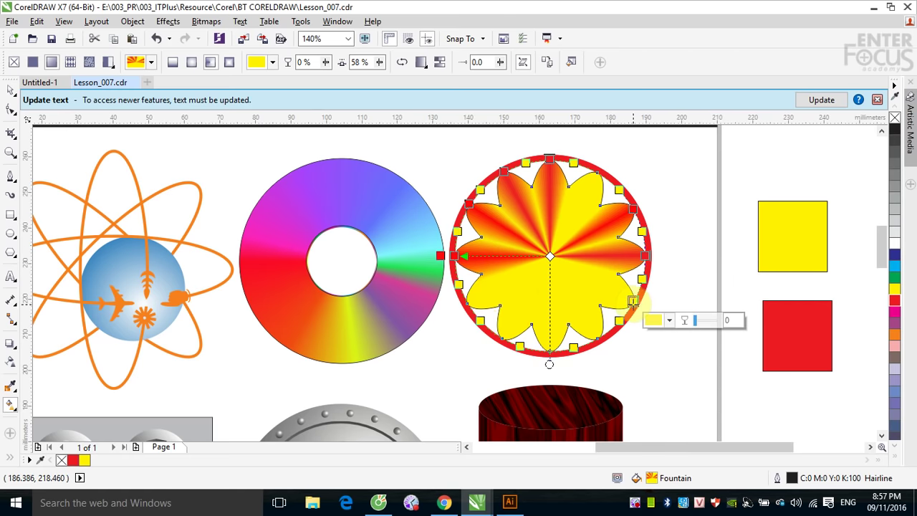
{"action": "left_click", "coordinate": [669, 320]}
{"action": "left_click", "coordinate": [701, 349]}
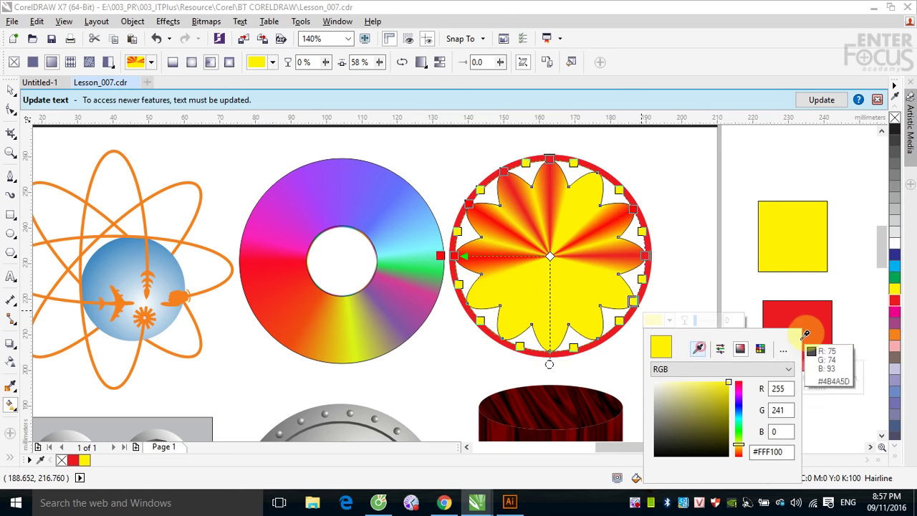
{"action": "left_click", "coordinate": [820, 328]}
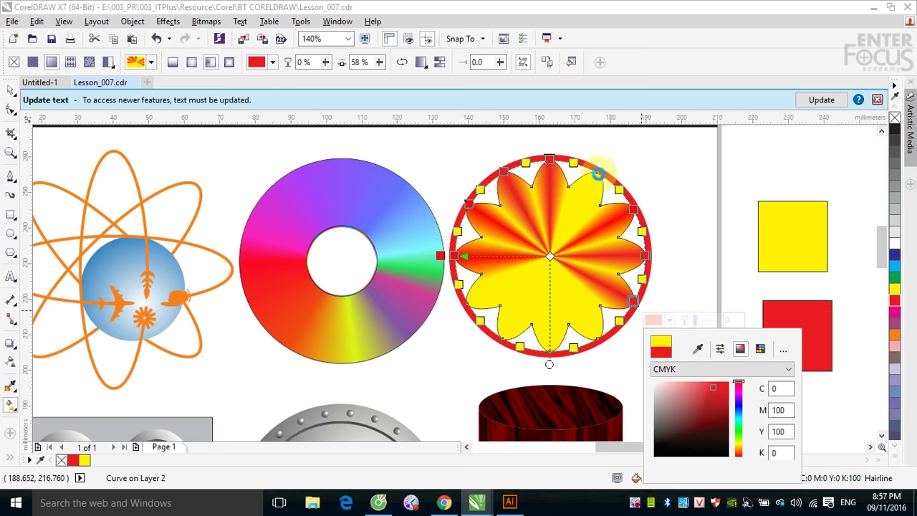
Step: Add a gradient node at 33% on the flower and color it with the red sampled from the red square
{"action": "left_click", "coordinate": [599, 174]}
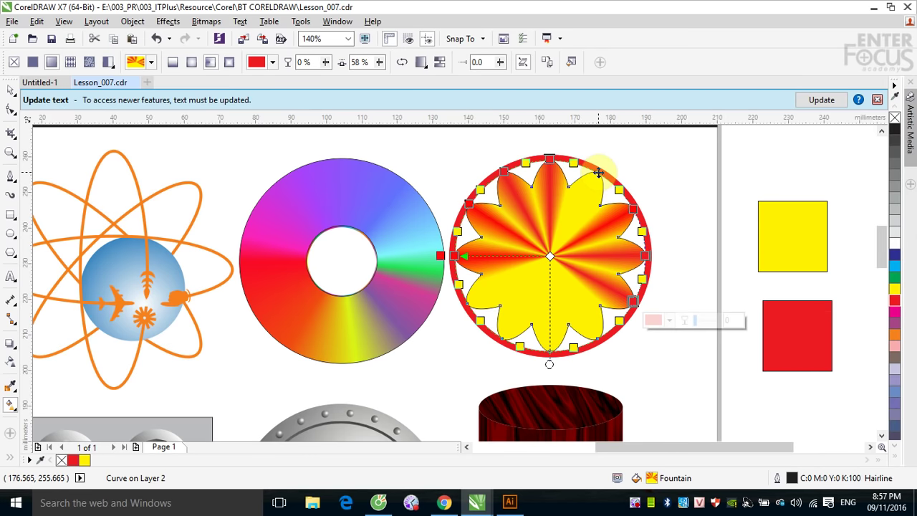
{"action": "left_click", "coordinate": [598, 172]}
{"action": "left_click", "coordinate": [632, 155]}
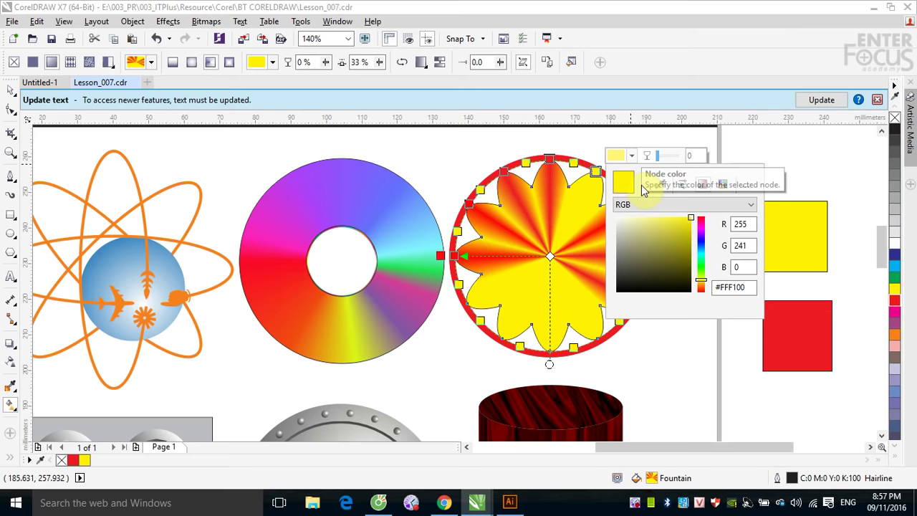
{"action": "left_click", "coordinate": [660, 184]}
{"action": "left_click", "coordinate": [789, 340]}
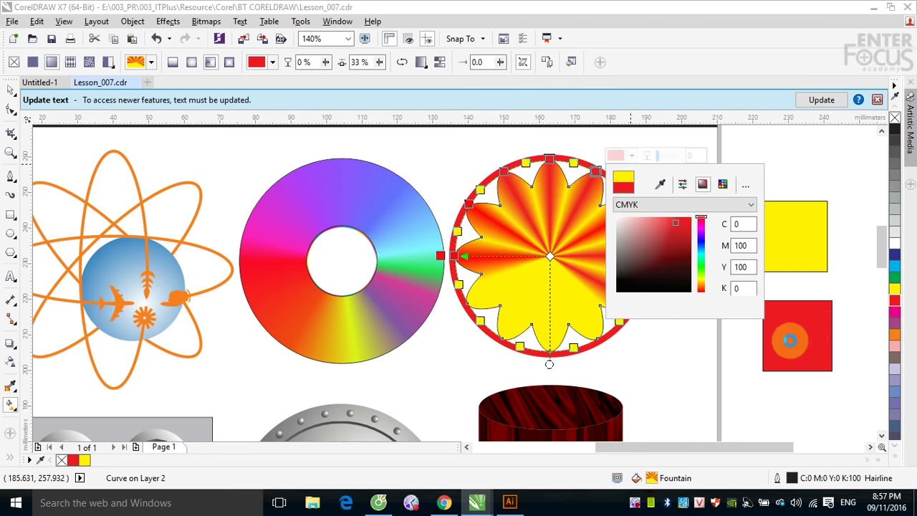
Step: Add a gradient node at 67% on the flower, color it with the red sampled from the red square, and deselect the flower
{"action": "left_click", "coordinate": [597, 341]}
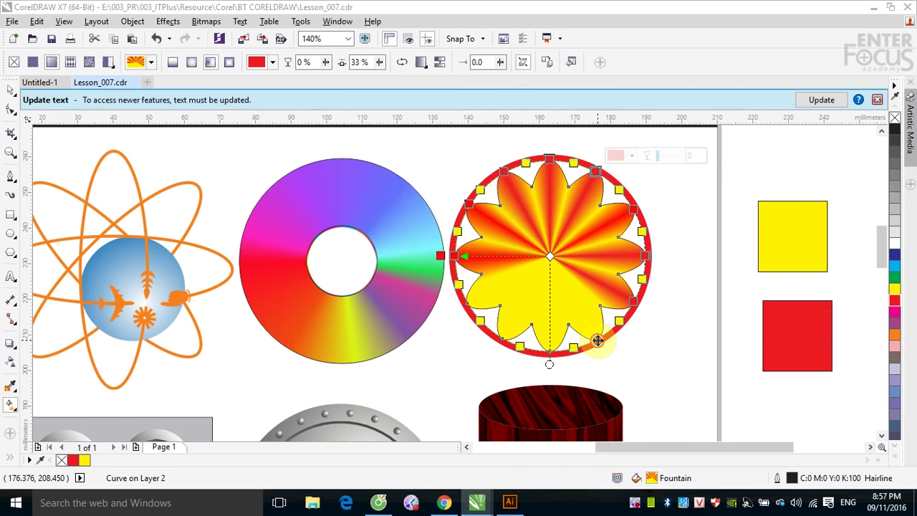
{"action": "left_click", "coordinate": [634, 358]}
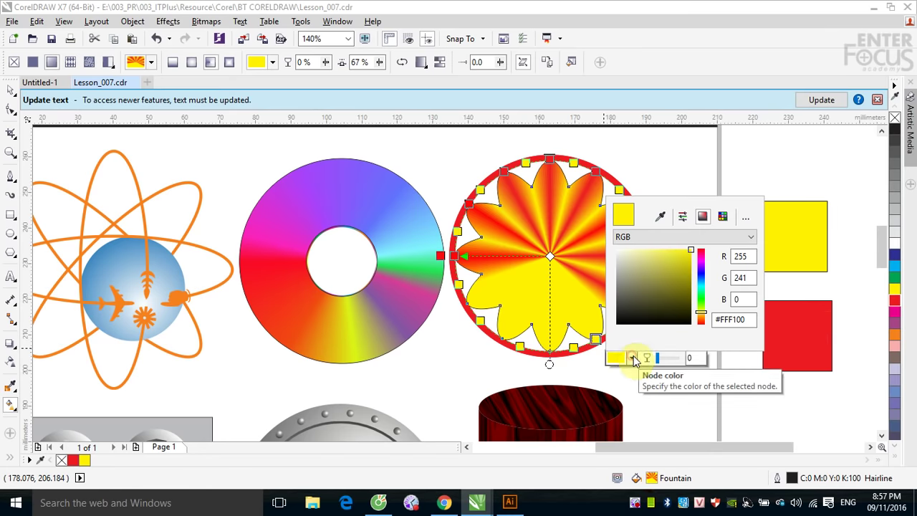
{"action": "left_click", "coordinate": [659, 215]}
{"action": "left_click", "coordinate": [774, 358]}
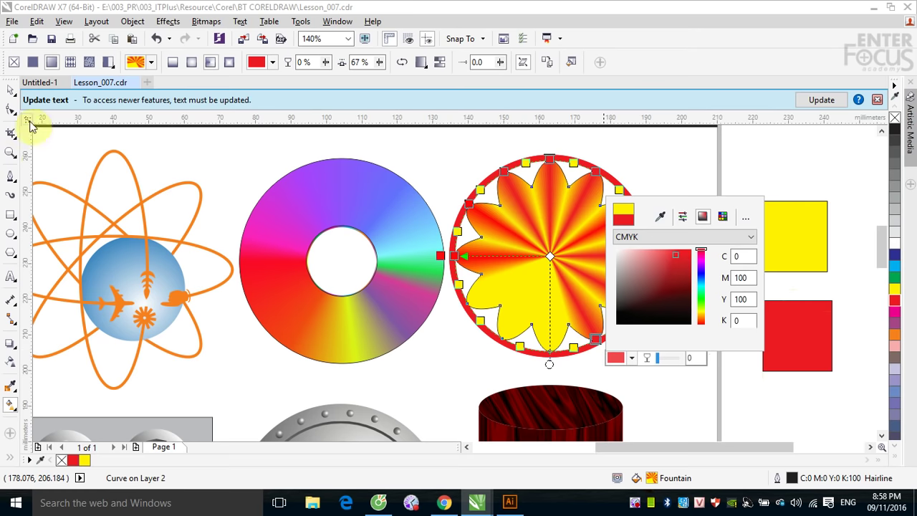
{"action": "left_click", "coordinate": [13, 91]}
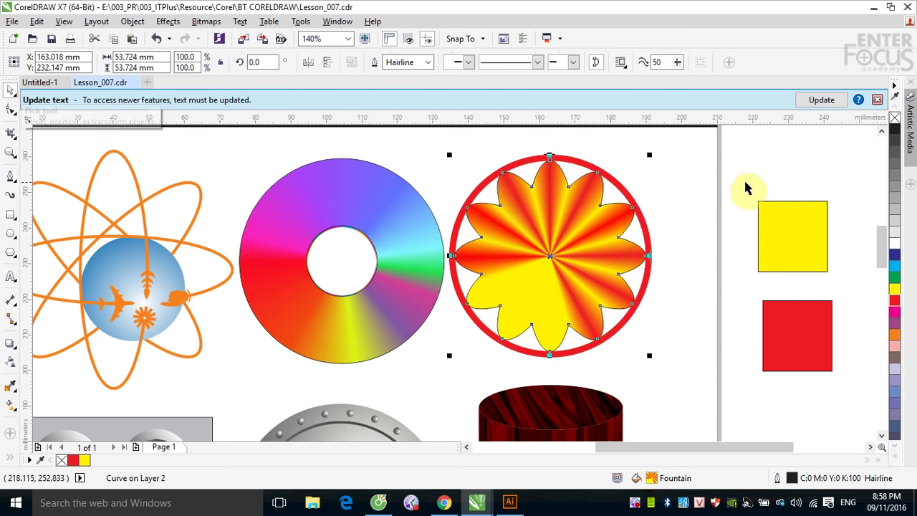
{"action": "left_click", "coordinate": [758, 172]}
Step: Lock the grouped gray shield with the stars in the page's middle row
{"action": "scroll", "coordinate": [701, 374], "scroll_direction": "down", "scroll_amount": 4}
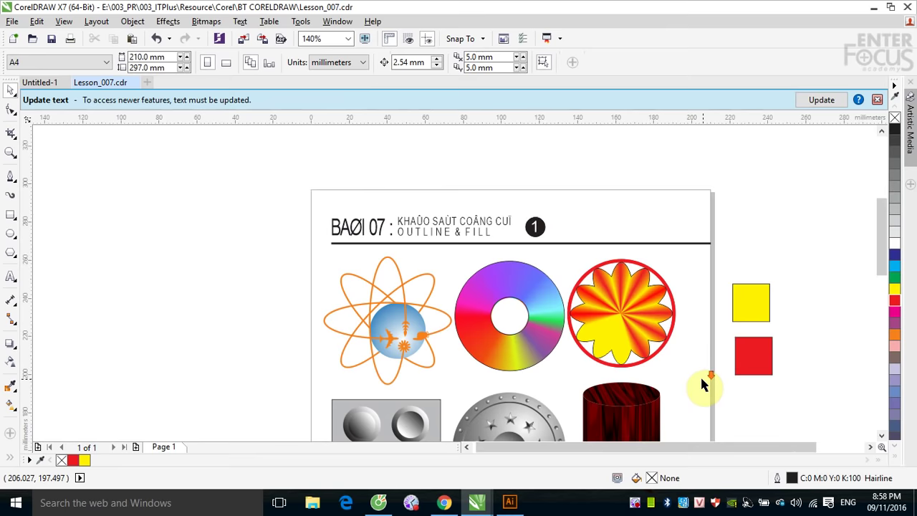
{"action": "scroll", "coordinate": [605, 383], "scroll_direction": "down", "scroll_amount": 5}
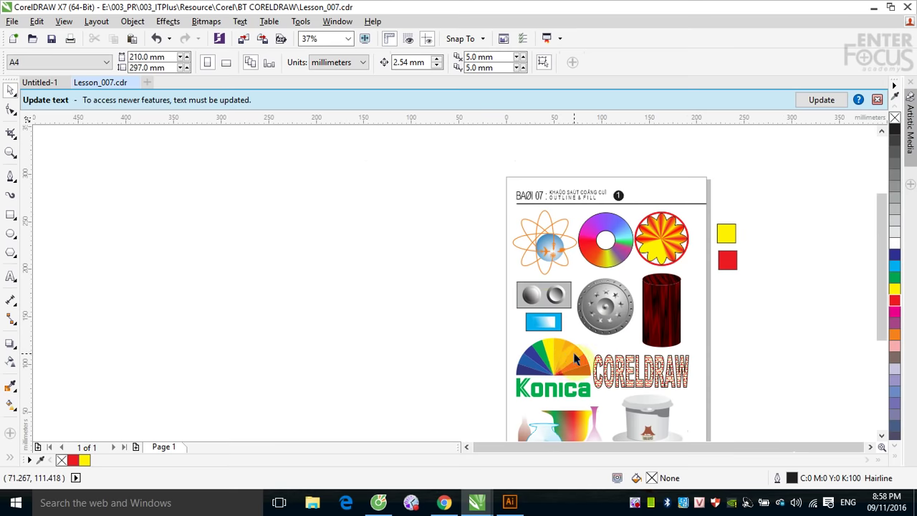
{"action": "key", "text": "z"}
{"action": "left_click_drag", "start_coordinate": [506, 258], "coordinate": [707, 348]}
{"action": "left_click", "coordinate": [432, 238]}
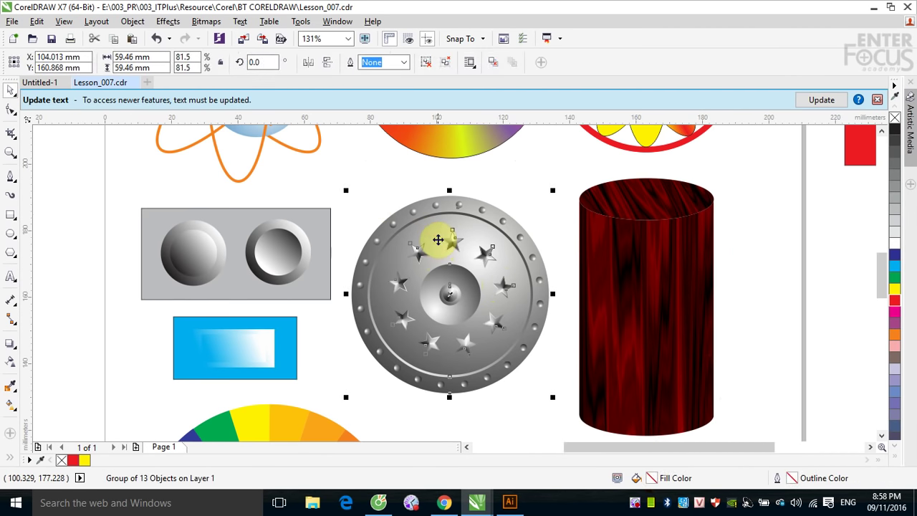
{"action": "right_click", "coordinate": [438, 244]}
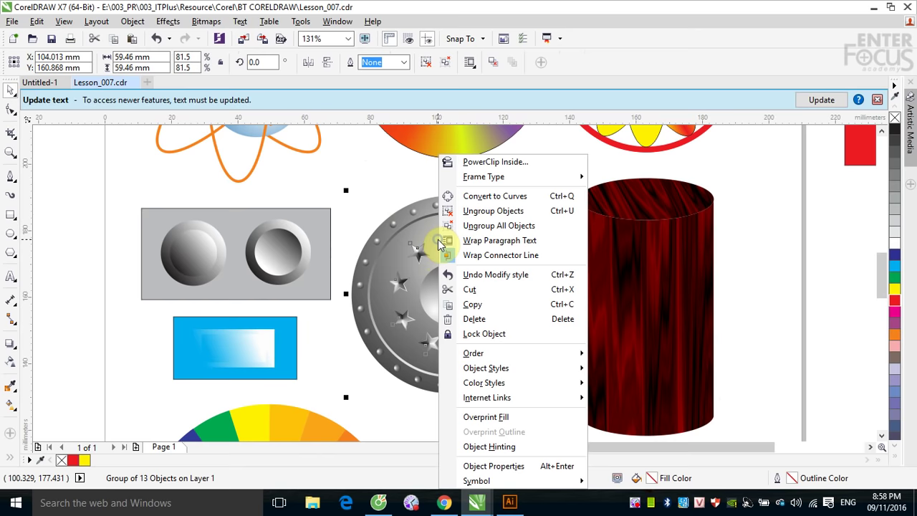
{"action": "left_click", "coordinate": [490, 333]}
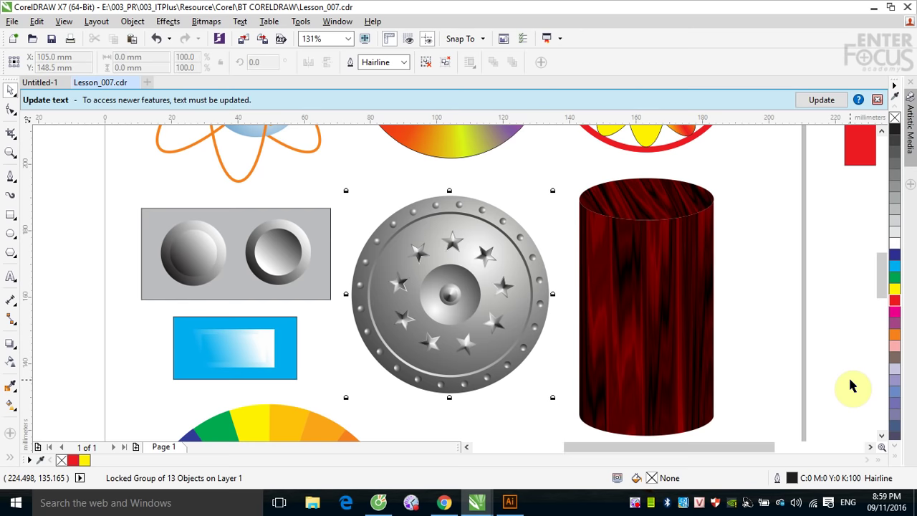
Step: Draw a circle over the gray shield and scale it to about 59.5 mm to match the shield's outer edge
{"action": "left_click", "coordinate": [10, 233]}
{"action": "left_click_drag", "start_coordinate": [347, 193], "coordinate": [567, 411]}
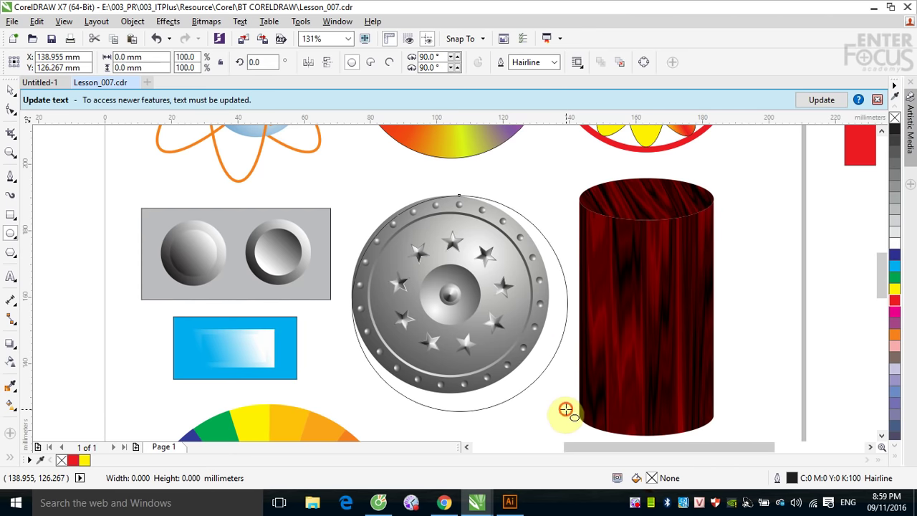
{"action": "left_click", "coordinate": [10, 89]}
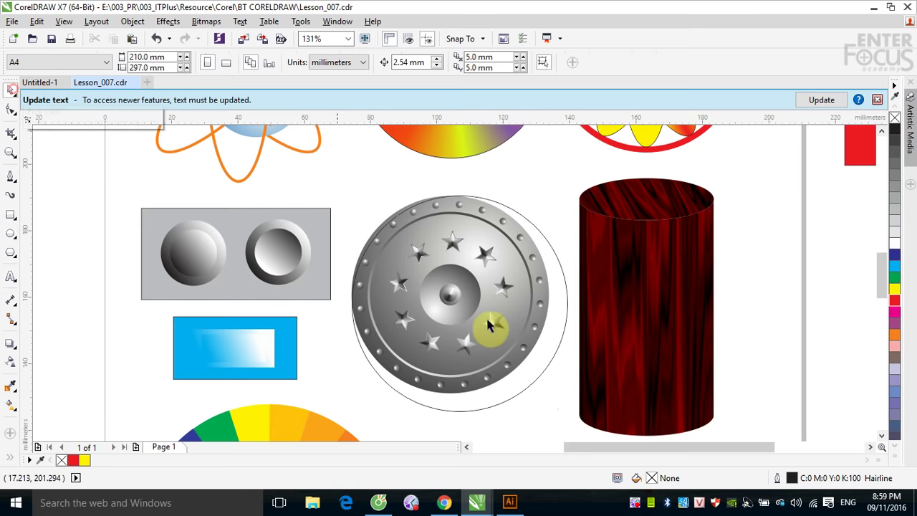
{"action": "left_click", "coordinate": [531, 388]}
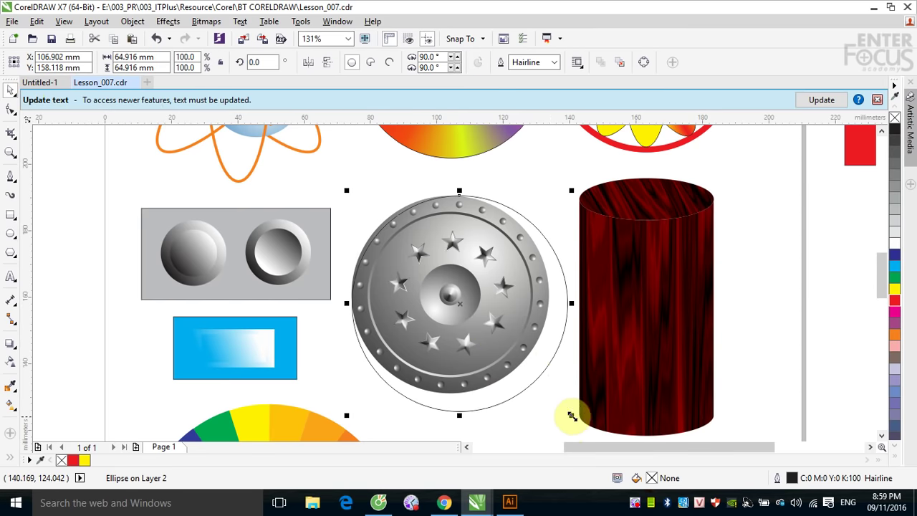
{"action": "left_click_drag", "start_coordinate": [569, 416], "coordinate": [552, 403]}
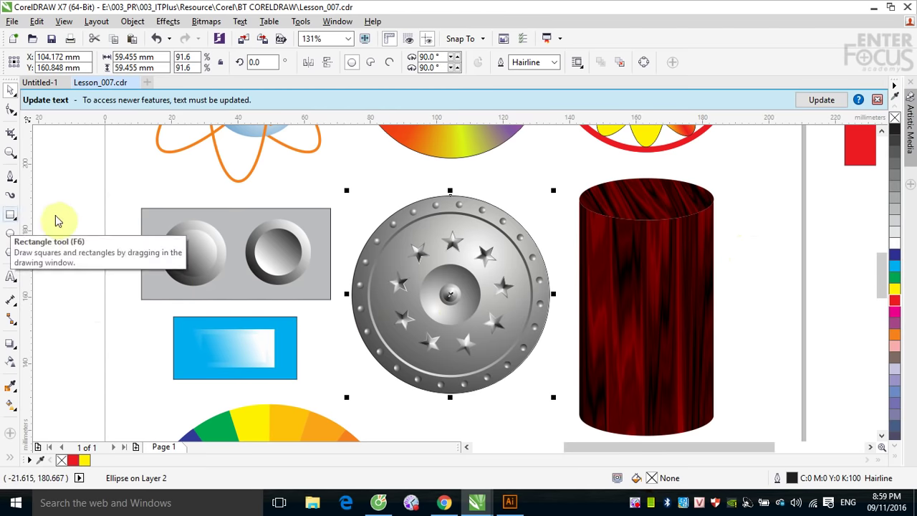
Step: Draw a rectangle about 14 by 15 mm beside the wooden cylinder and fill it with the light gray (K:9) sampled from the shield
{"action": "left_click", "coordinate": [10, 214]}
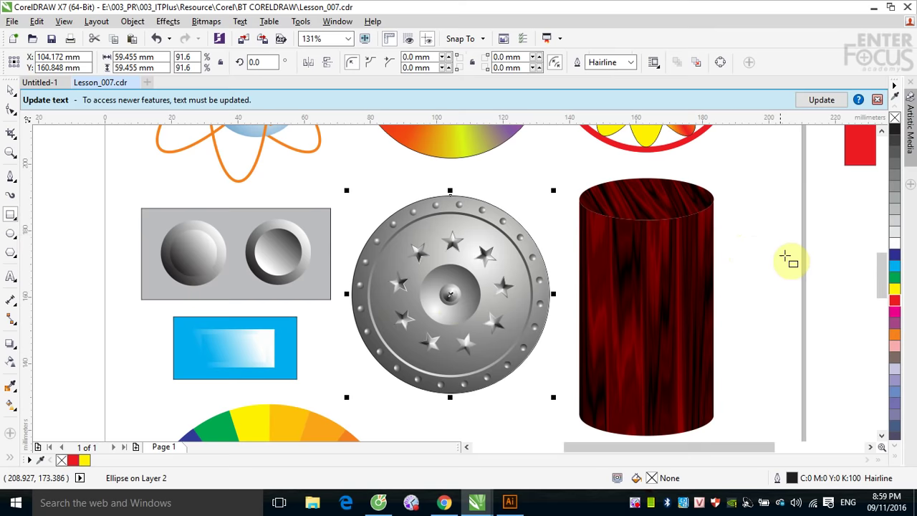
{"action": "left_click_drag", "start_coordinate": [736, 249], "coordinate": [784, 299]}
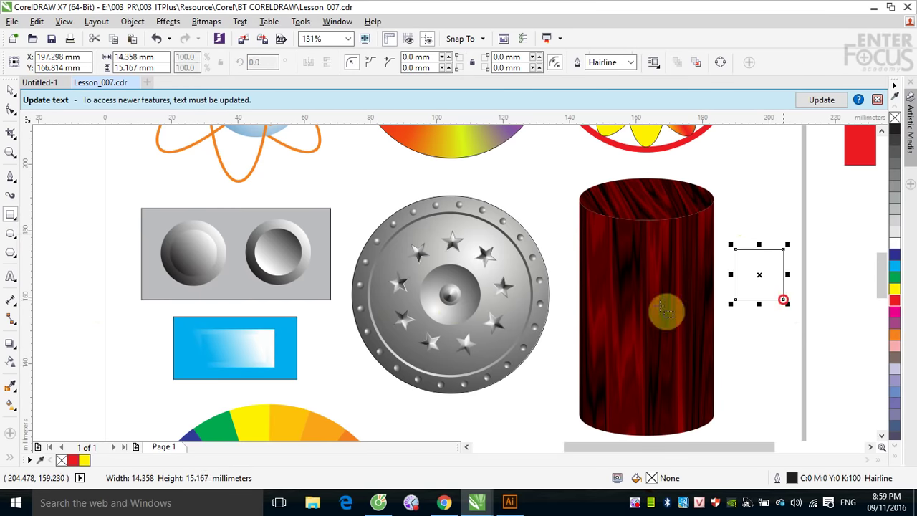
{"action": "left_click", "coordinate": [10, 90]}
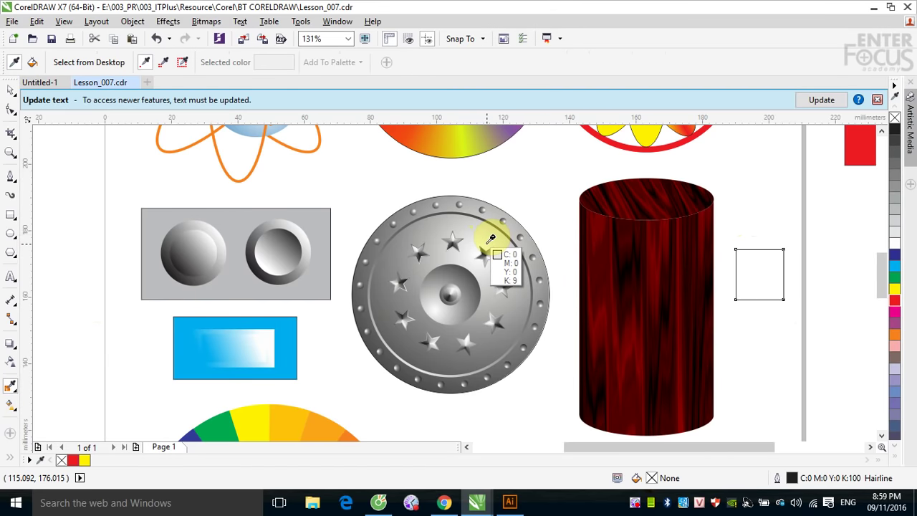
{"action": "left_click", "coordinate": [491, 239]}
{"action": "left_click", "coordinate": [752, 261]}
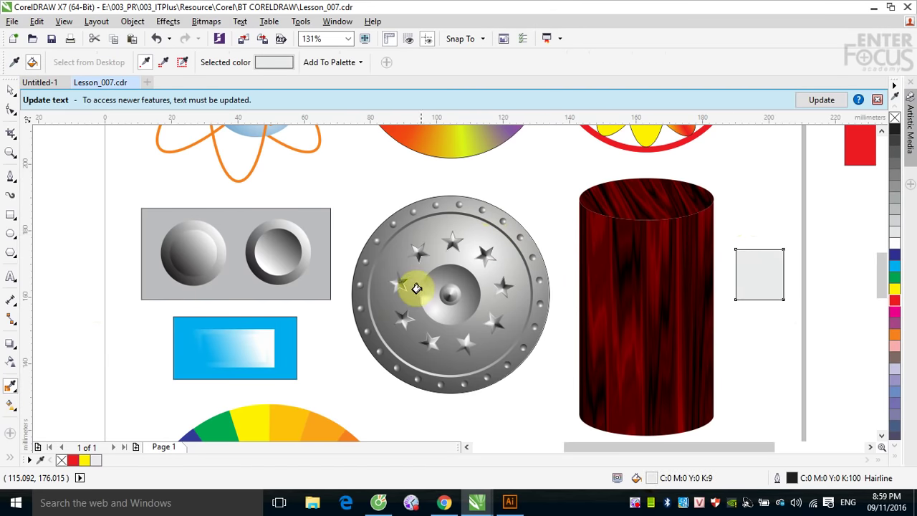
Step: Duplicate the light gray rectangle below itself and fill the copy with the dark gray (K:80) sampled from the shield
{"action": "left_click", "coordinate": [9, 89]}
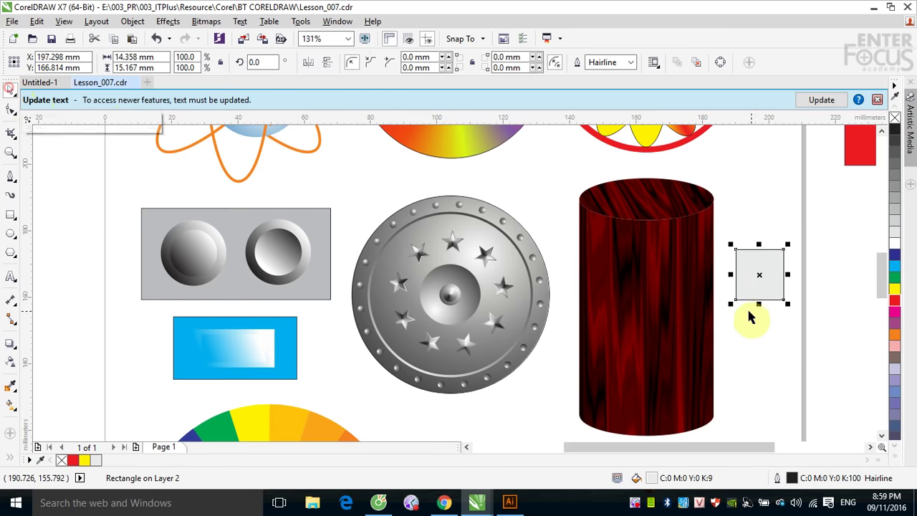
{"action": "left_click_drag", "start_coordinate": [754, 268], "coordinate": [760, 349]}
{"action": "left_click", "coordinate": [10, 386]}
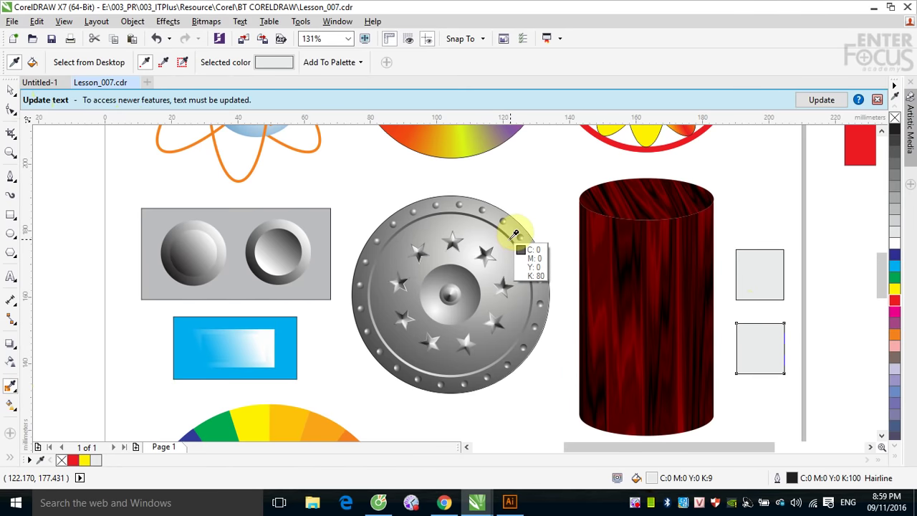
{"action": "left_click", "coordinate": [514, 235]}
{"action": "left_click", "coordinate": [752, 340]}
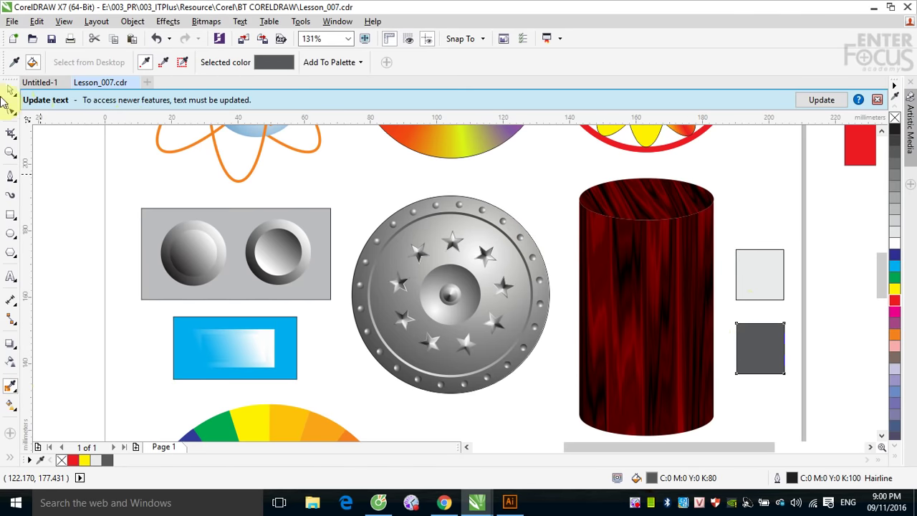
{"action": "left_click", "coordinate": [10, 91]}
{"action": "left_click", "coordinate": [794, 214]}
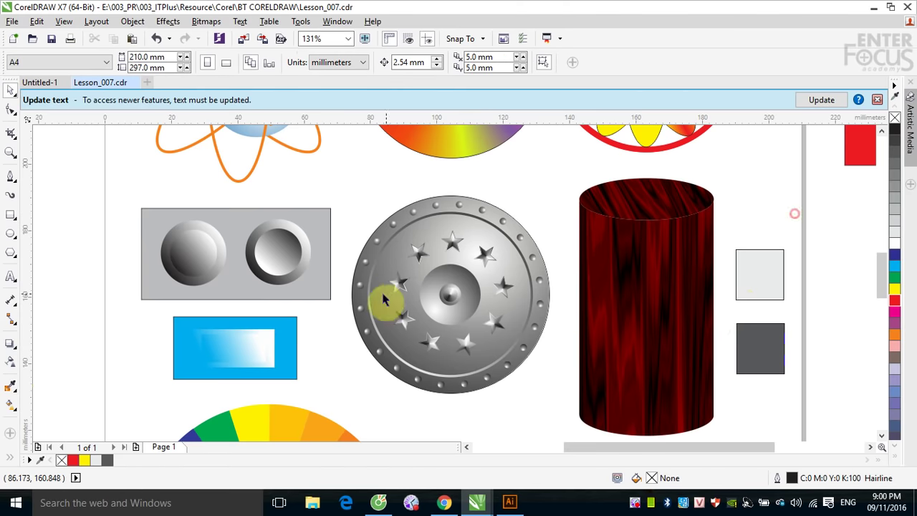
Step: Apply a linear fountain fill to the circle drawn over the shield
{"action": "left_click", "coordinate": [419, 207]}
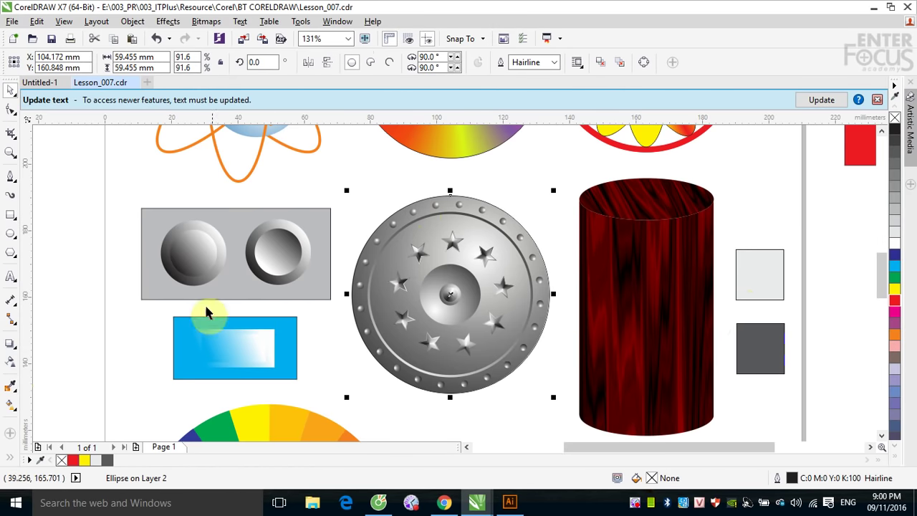
{"action": "left_click", "coordinate": [10, 403]}
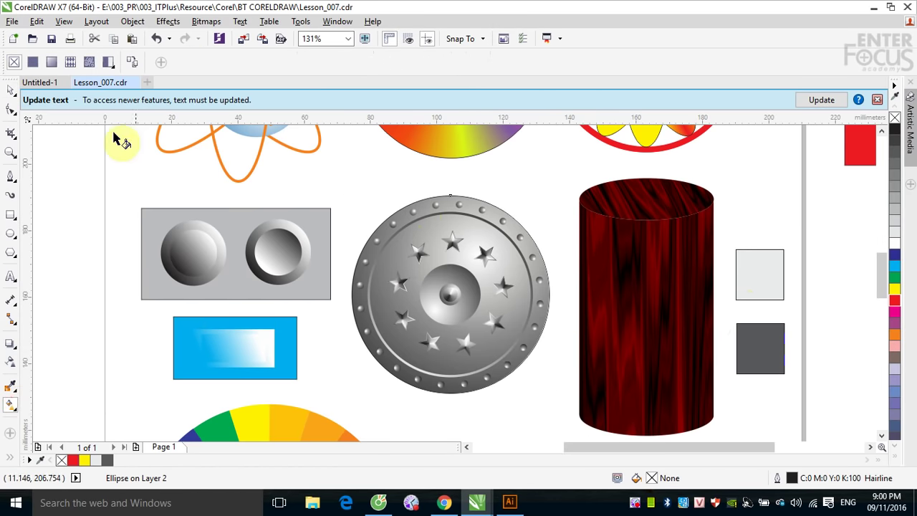
{"action": "left_click", "coordinate": [51, 62]}
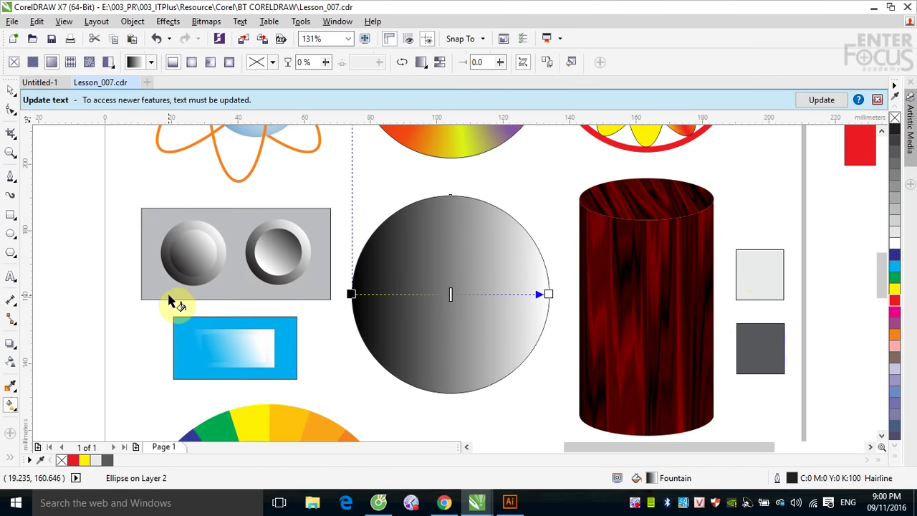
Step: Change the circle's fountain fill to elliptical and set its outer node to the K:80 gray sampled from the dark swatch
{"action": "left_click", "coordinate": [192, 63]}
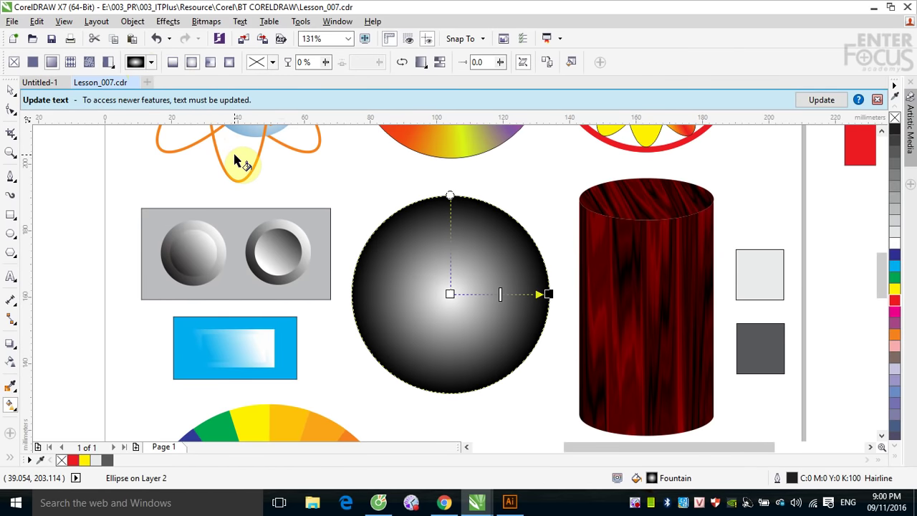
{"action": "left_click", "coordinate": [549, 294]}
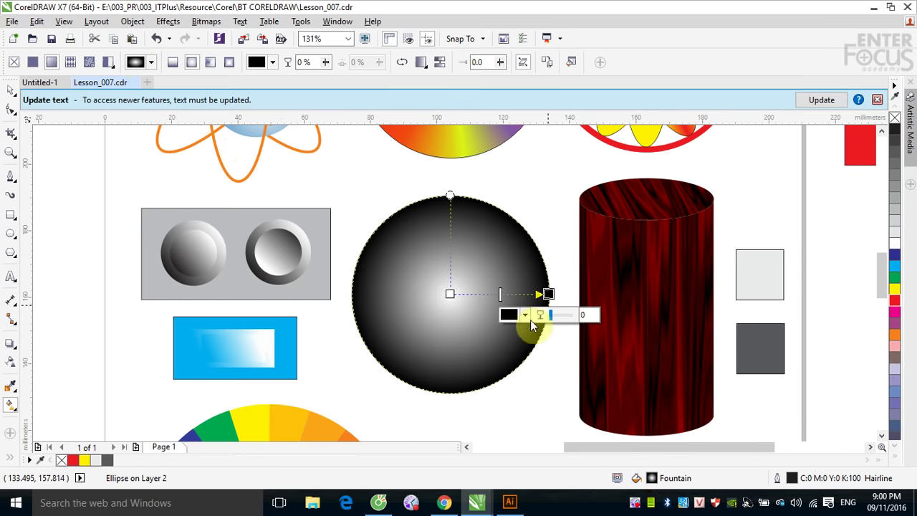
{"action": "left_click", "coordinate": [525, 315]}
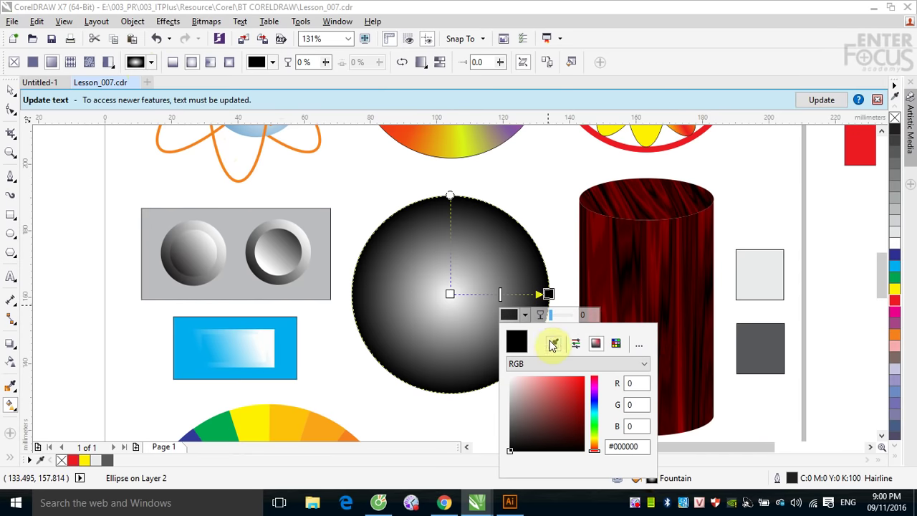
{"action": "left_click", "coordinate": [553, 344]}
{"action": "left_click", "coordinate": [754, 346]}
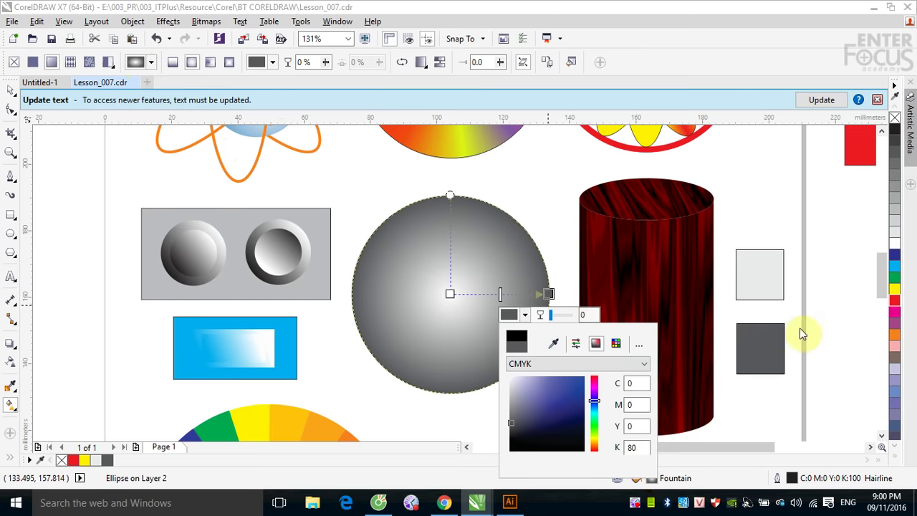
Step: Set the center node of the circle's fountain fill to the light gray sampled from the light swatch
{"action": "left_click", "coordinate": [450, 294]}
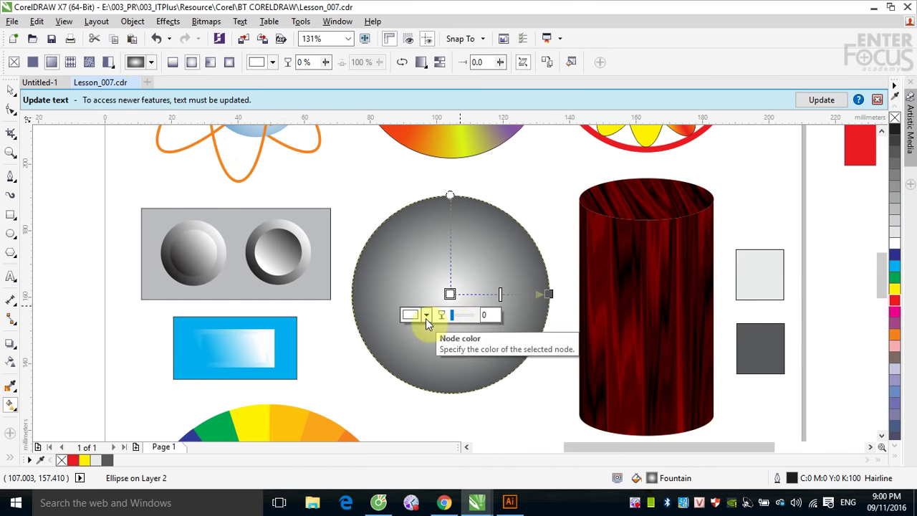
{"action": "left_click", "coordinate": [426, 316]}
{"action": "left_click", "coordinate": [454, 343]}
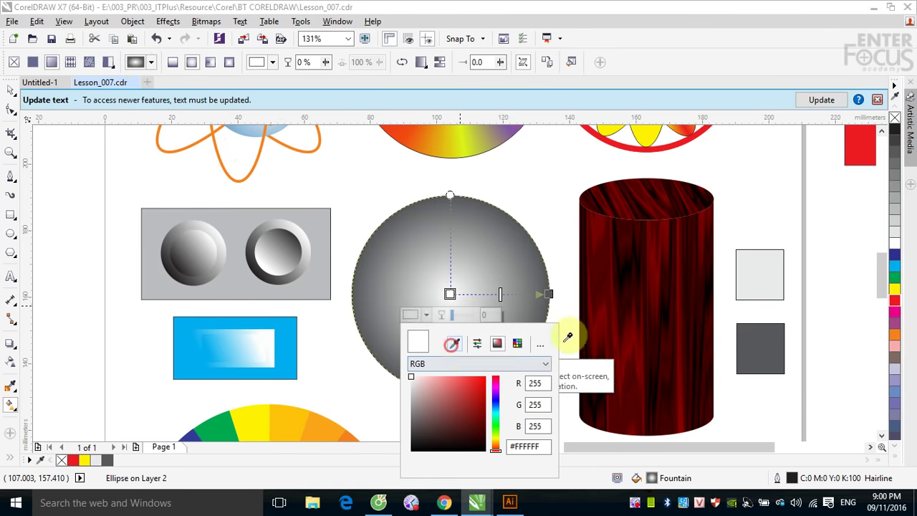
{"action": "left_click", "coordinate": [763, 279]}
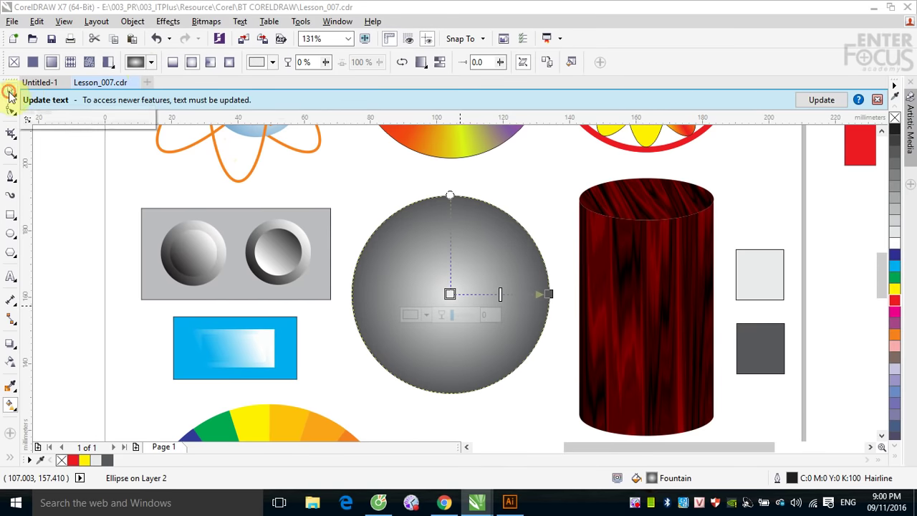
Step: Shift the center of the circle's elliptical fill up and to the right to offset the highlight
{"action": "left_click_drag", "start_coordinate": [450, 293], "coordinate": [471, 273]}
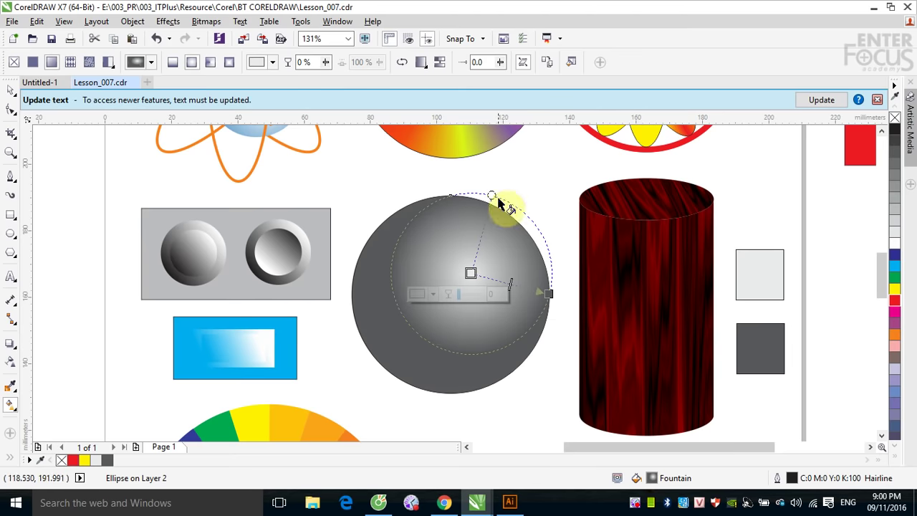
{"action": "left_click", "coordinate": [11, 89]}
{"action": "left_click", "coordinate": [799, 198]}
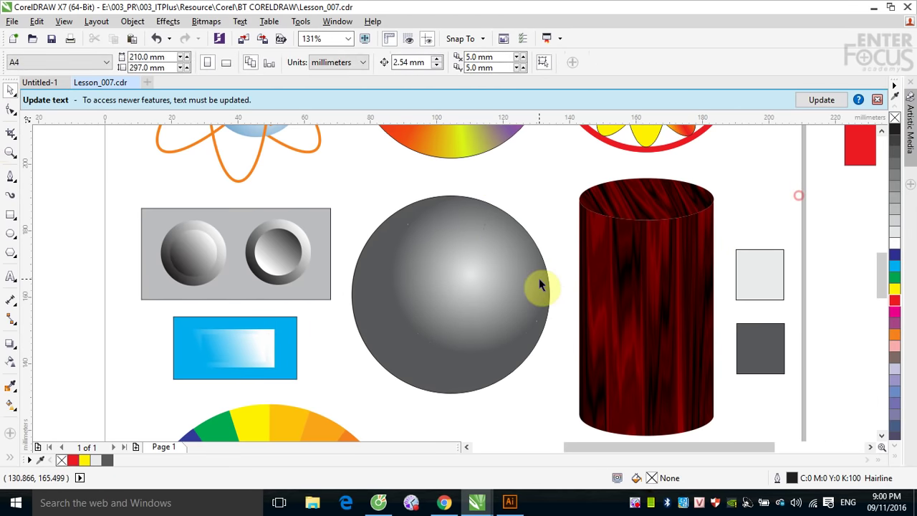
Step: Duplicate the gray circle concentrically, scaled down to about 46.9 mm
{"action": "left_click", "coordinate": [492, 272]}
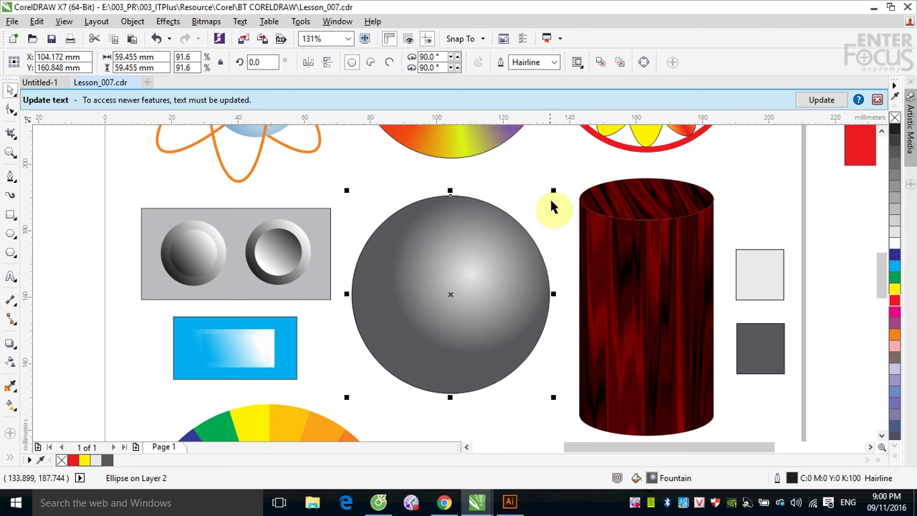
{"action": "left_click_drag", "start_coordinate": [553, 192], "coordinate": [536, 209]}
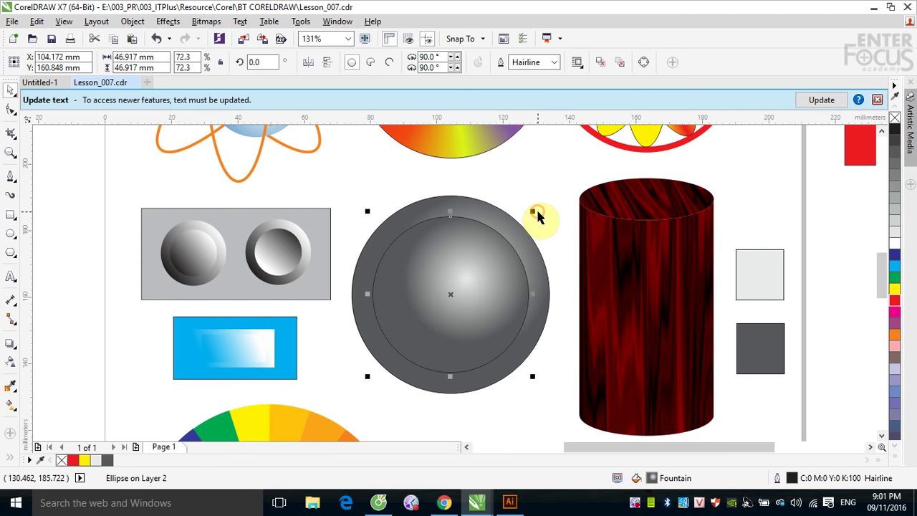
{"action": "left_click", "coordinate": [476, 276]}
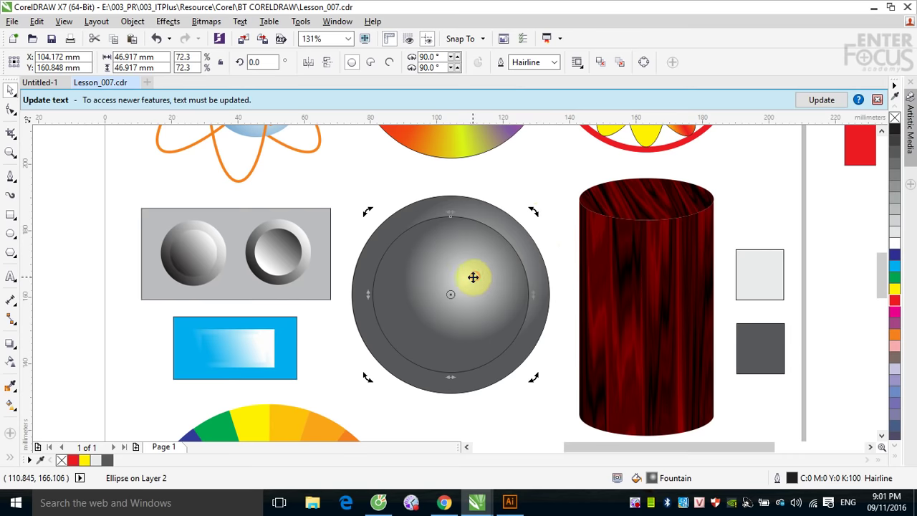
Step: Move the inner circle's fill center down and to the left so its highlight lies opposite the outer circle's
{"action": "left_click", "coordinate": [12, 405]}
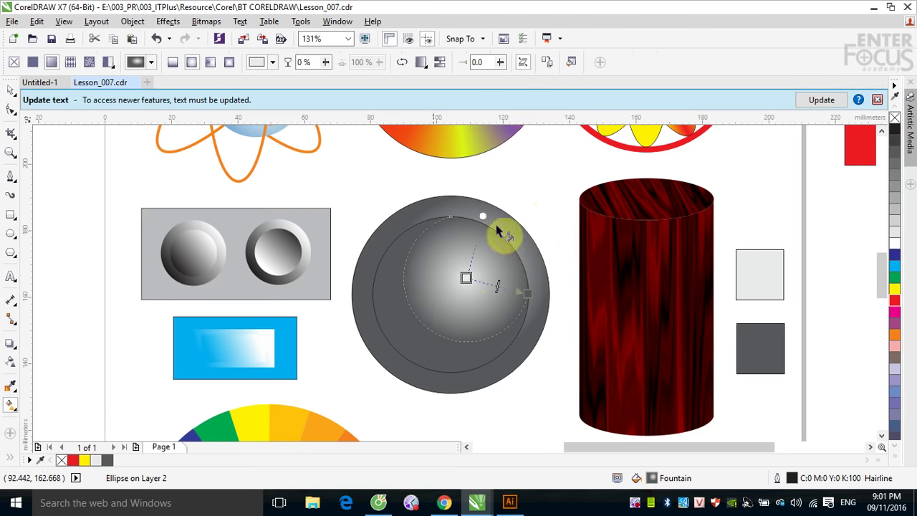
{"action": "left_click", "coordinate": [403, 63]}
{"action": "left_click", "coordinate": [402, 62]}
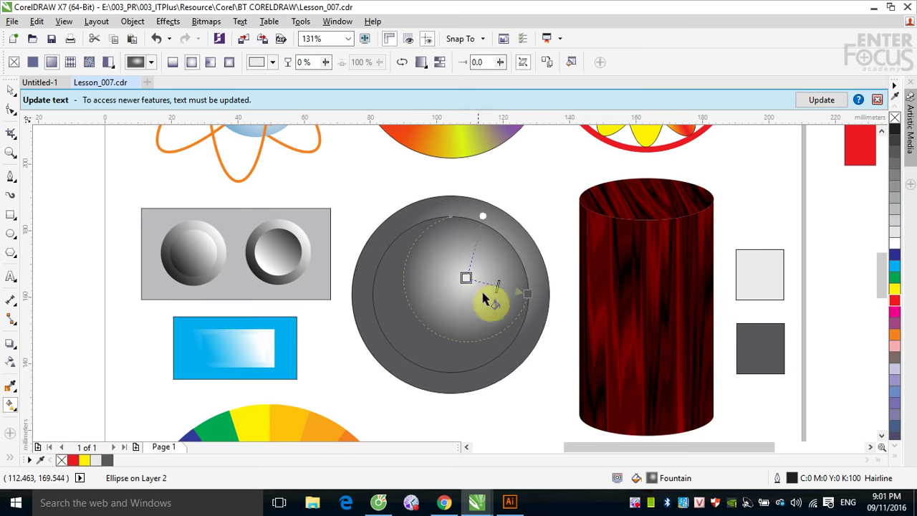
{"action": "left_click_drag", "start_coordinate": [466, 277], "coordinate": [431, 336]}
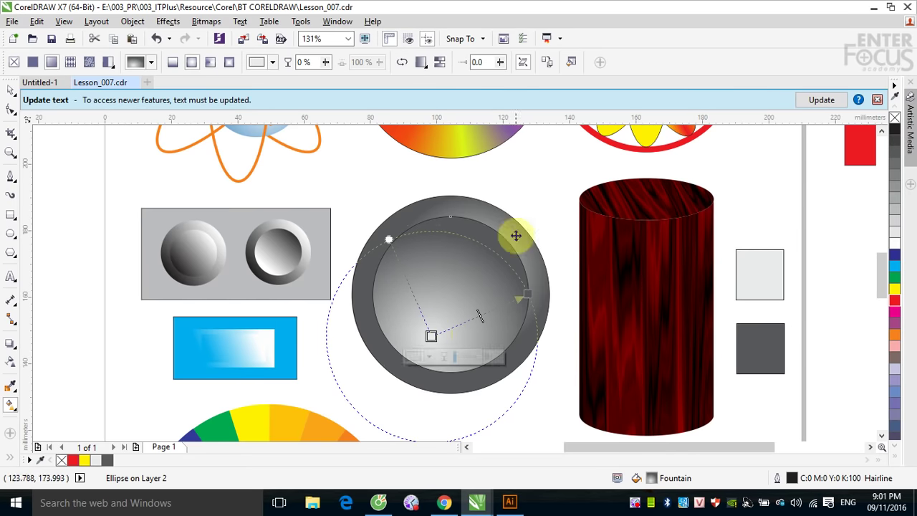
{"action": "left_click", "coordinate": [11, 90]}
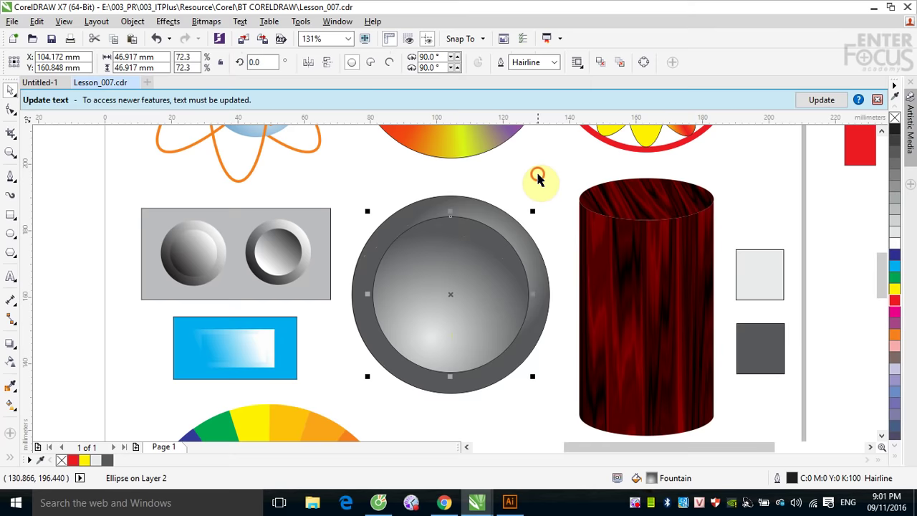
{"action": "left_click", "coordinate": [536, 180]}
Step: Duplicate the inner circle concentrically, scaled down to about 45.3 mm
{"action": "left_click", "coordinate": [458, 228]}
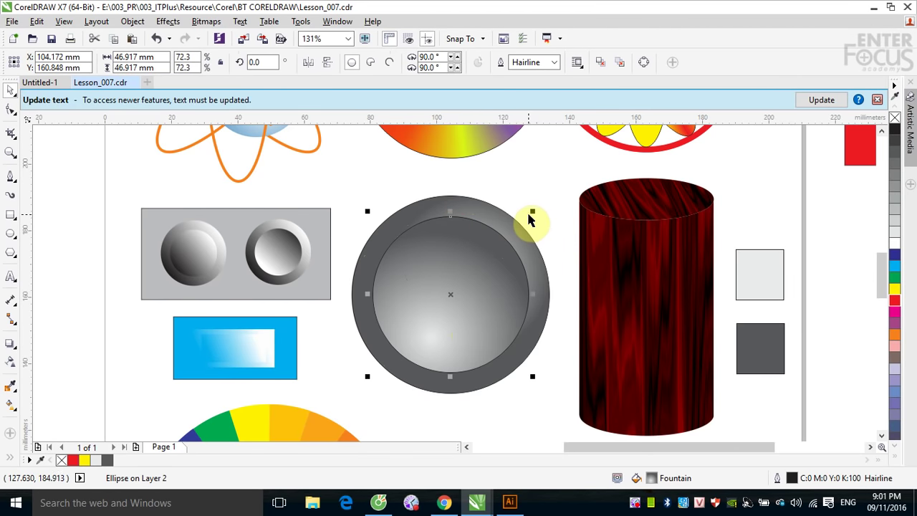
{"action": "left_click_drag", "start_coordinate": [532, 211], "coordinate": [529, 212]}
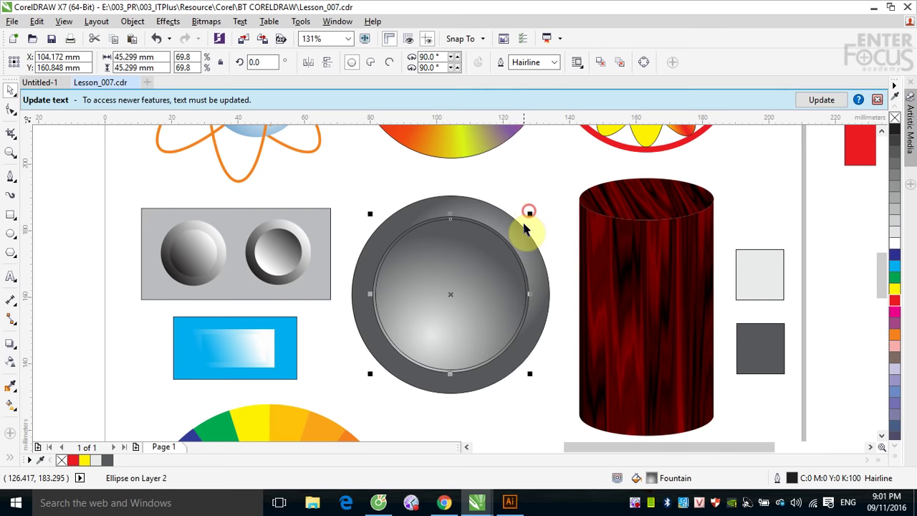
Step: Combine the two inner circles into a thin ring and remove its outline
{"action": "left_click_drag", "start_coordinate": [413, 205], "coordinate": [424, 232]}
{"action": "left_click", "coordinate": [415, 217], "text": "shift"}
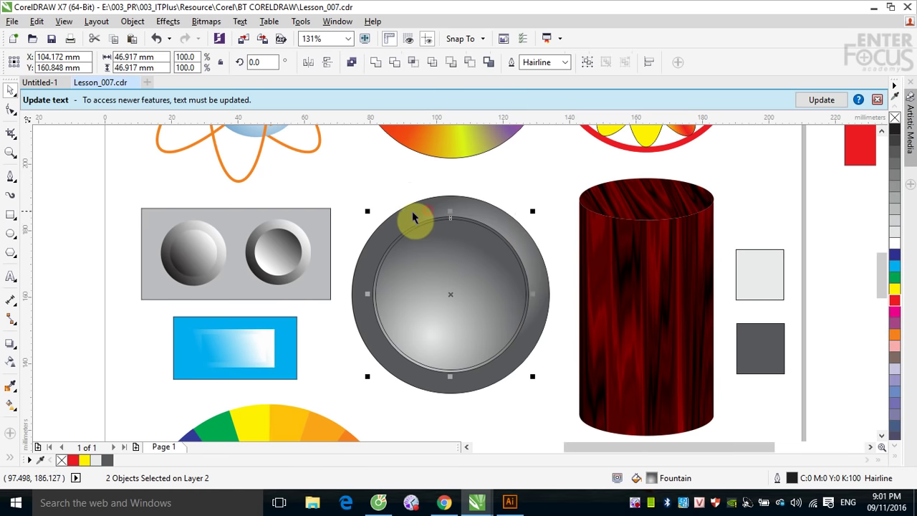
{"action": "left_click", "coordinate": [350, 62]}
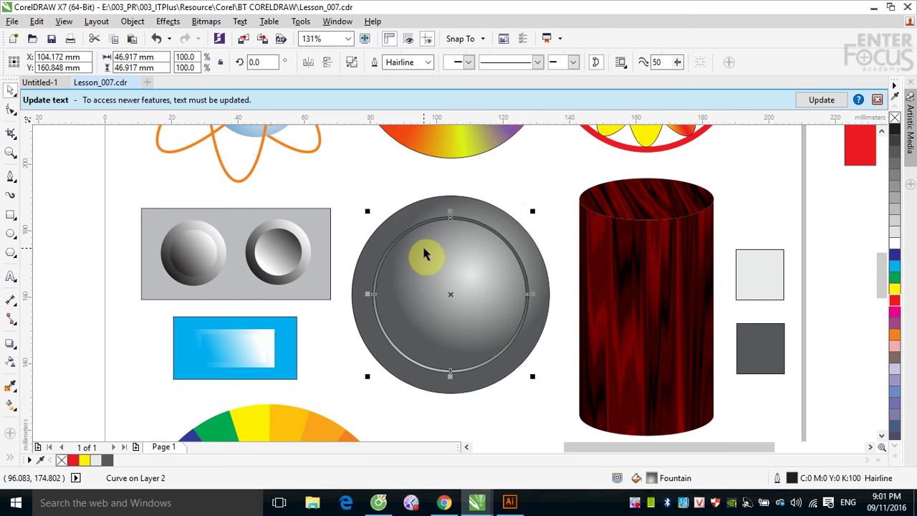
{"action": "right_click", "coordinate": [895, 117]}
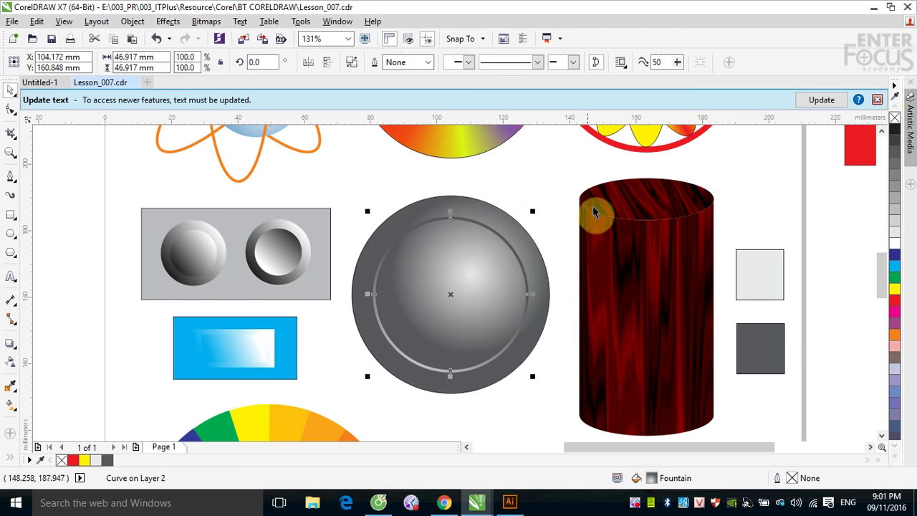
{"action": "left_click", "coordinate": [532, 194]}
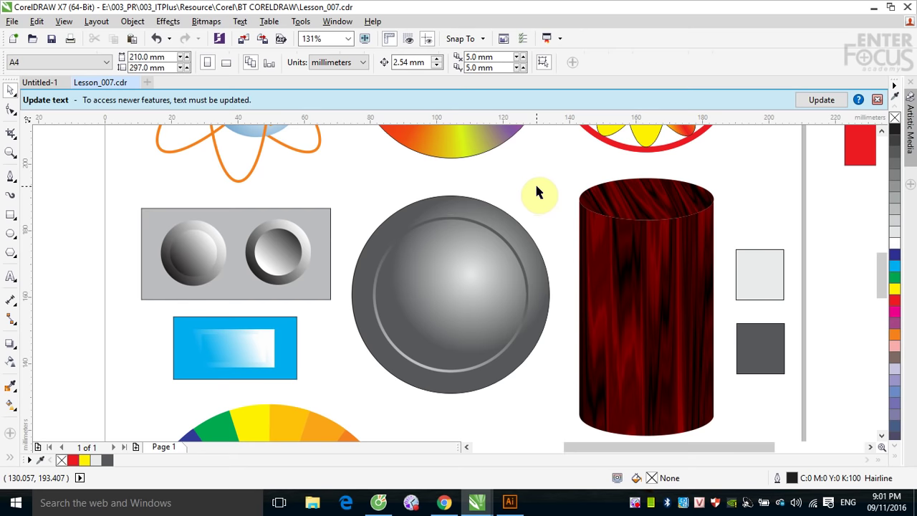
Step: Duplicate the outer gray circle concentrically, scaled down to about 21 mm
{"action": "left_click", "coordinate": [434, 264]}
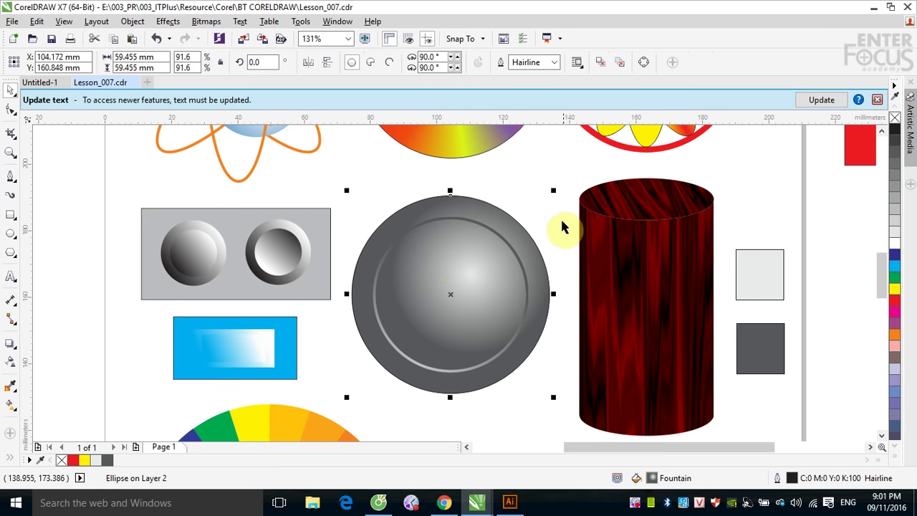
{"action": "left_click_drag", "start_coordinate": [554, 190], "coordinate": [497, 254]}
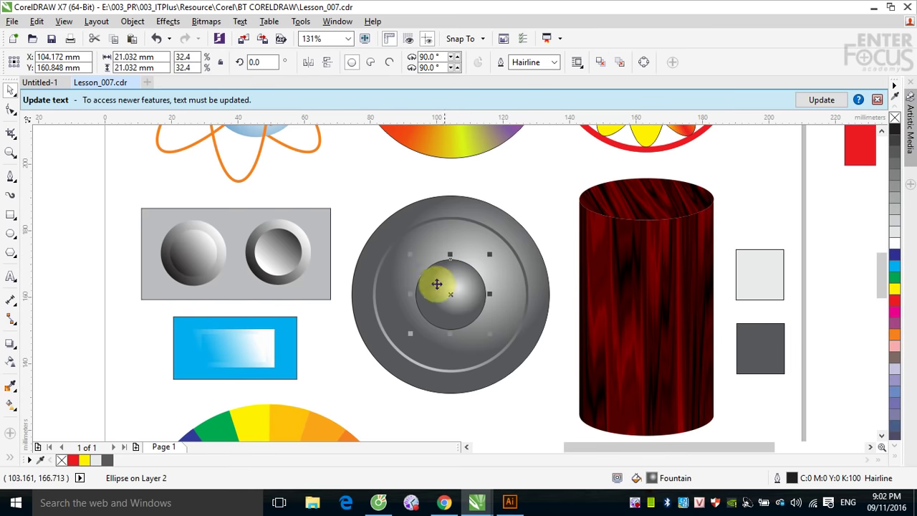
Step: Try to fill the small center circle with the ring's color using the Color Eyedropper, and undo the fill
{"action": "left_click", "coordinate": [10, 386]}
{"action": "left_click", "coordinate": [455, 282]}
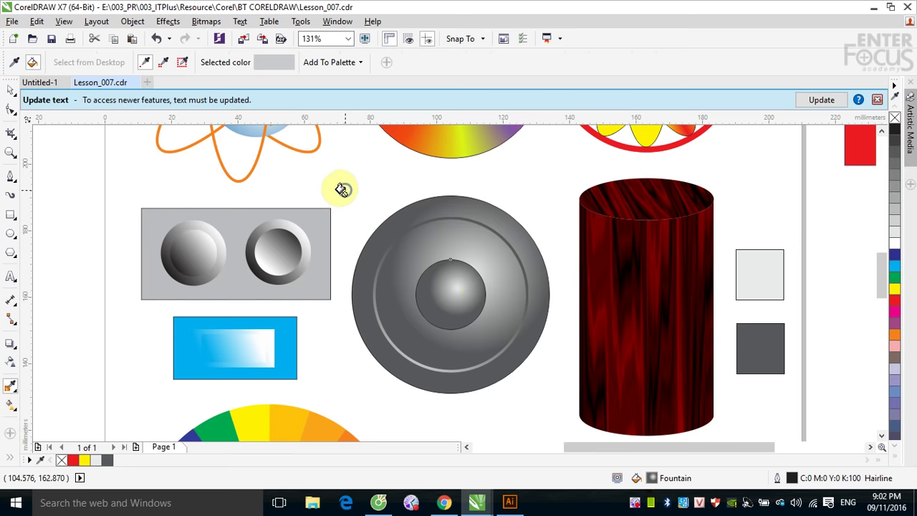
{"action": "left_click", "coordinate": [8, 90]}
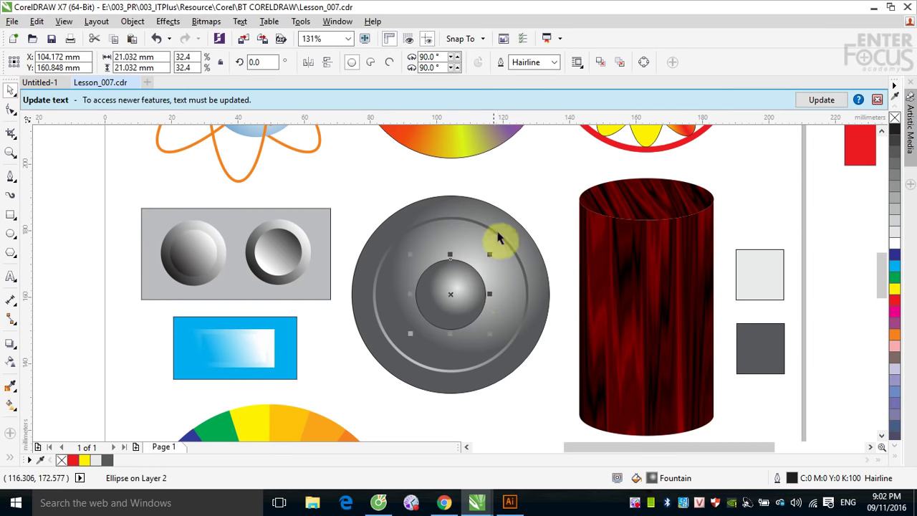
{"action": "left_click", "coordinate": [10, 389]}
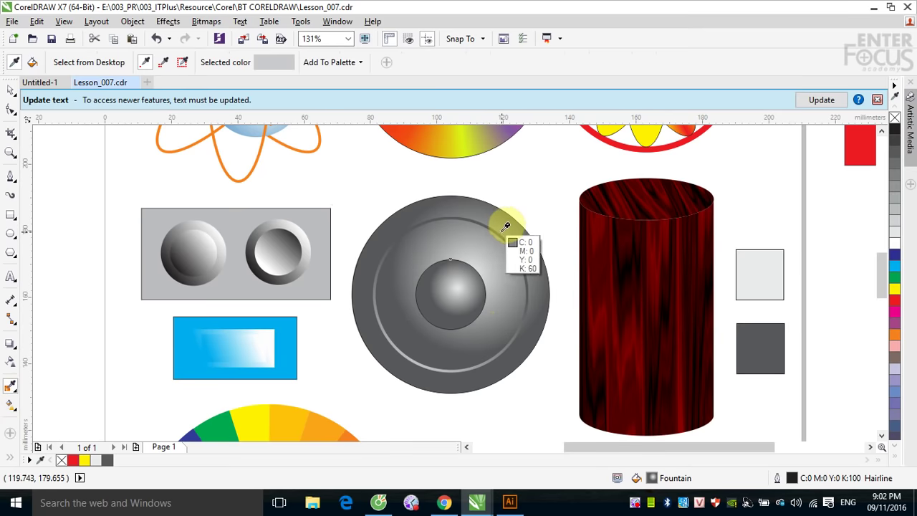
{"action": "left_click", "coordinate": [500, 228]}
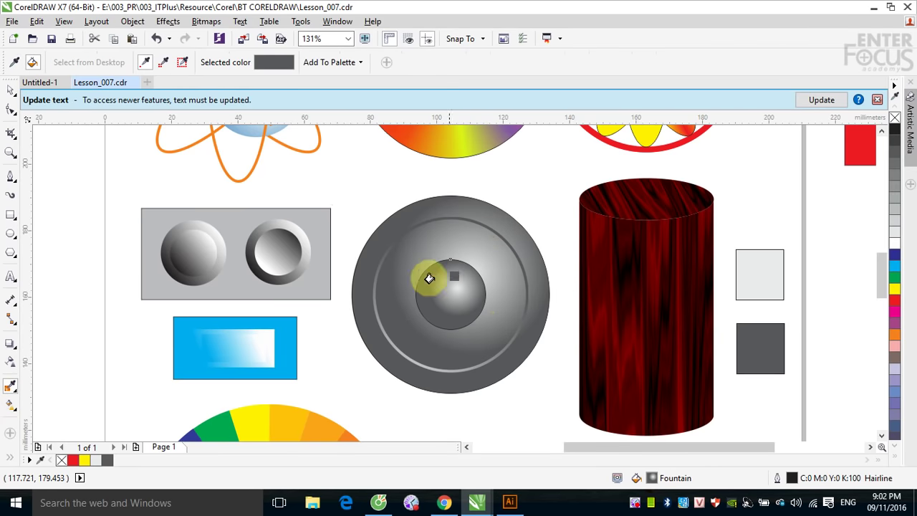
{"action": "left_click", "coordinate": [434, 280]}
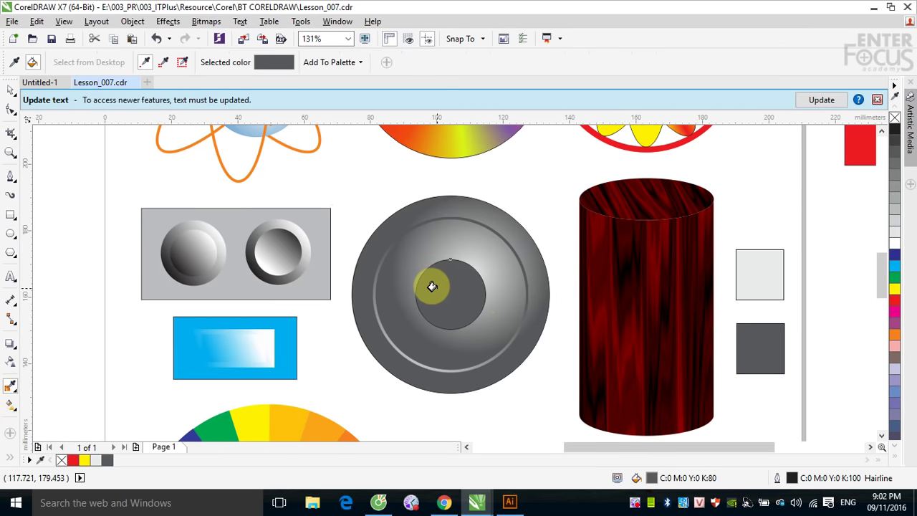
{"action": "key", "text": "ctrl+z"}
Step: Copy the thin ring's fill and outline properties to the small center circle with the Attributes Eyedropper
{"action": "left_click", "coordinate": [10, 389]}
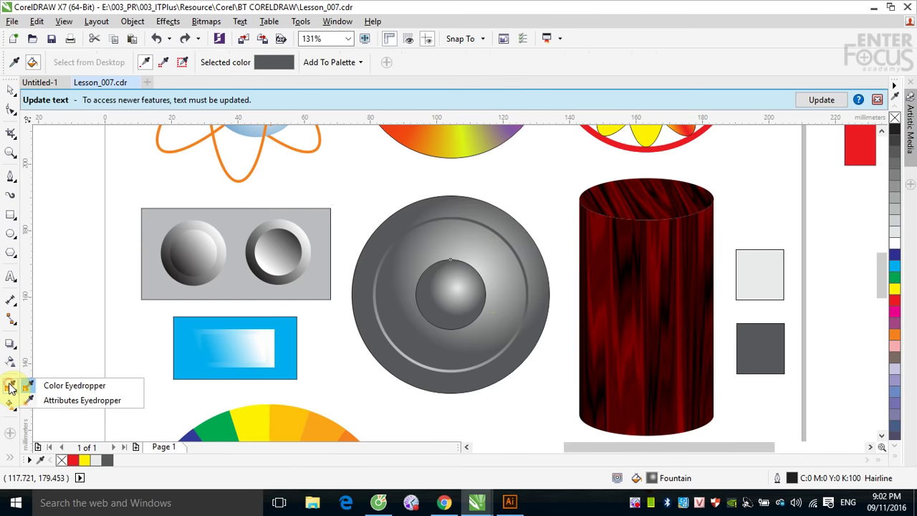
{"action": "left_click", "coordinate": [82, 401]}
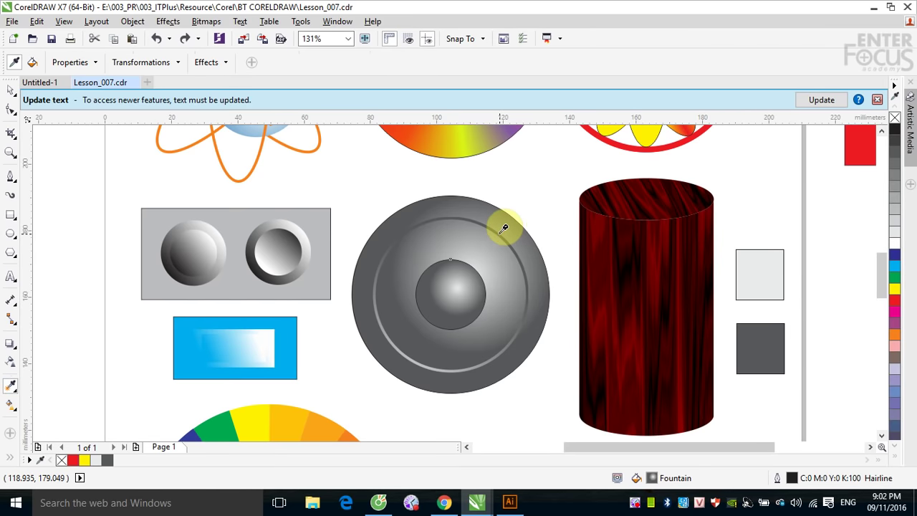
{"action": "left_click", "coordinate": [503, 229]}
{"action": "left_click", "coordinate": [435, 283]}
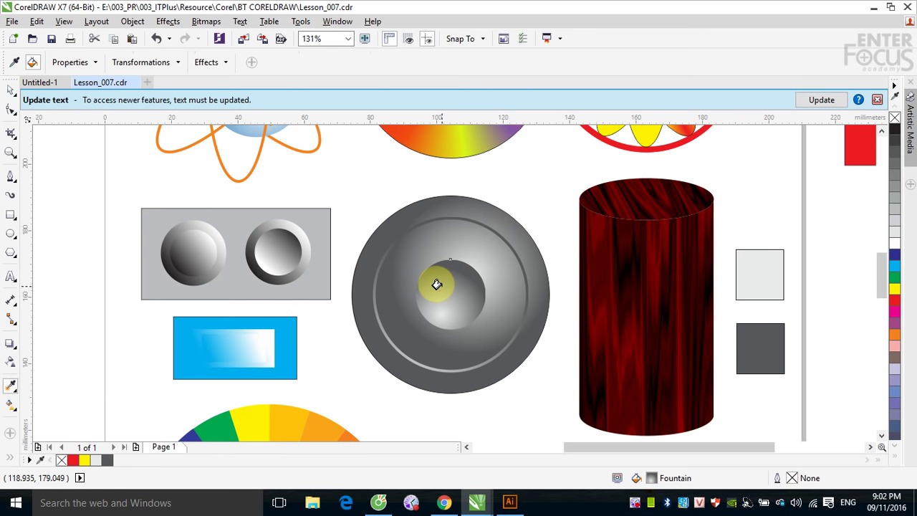
{"action": "left_click", "coordinate": [11, 89]}
{"action": "left_click", "coordinate": [779, 197]}
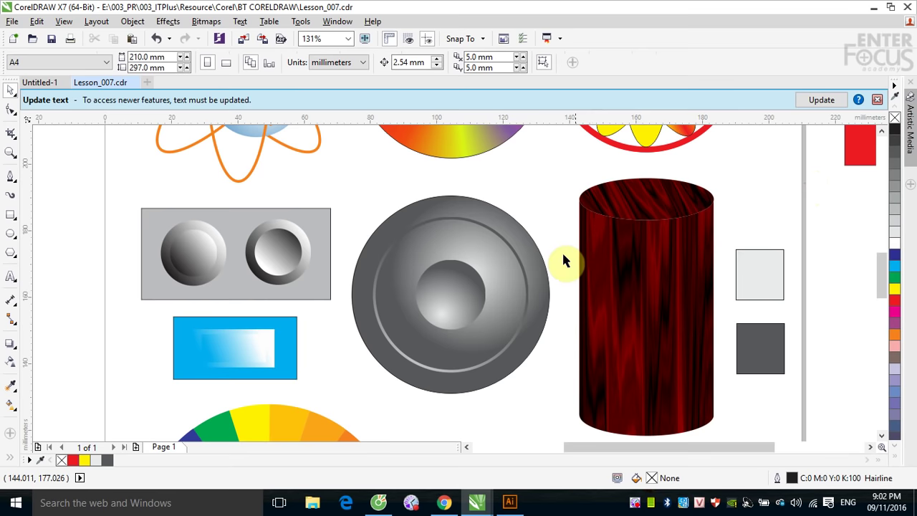
Step: Duplicate the outer gray circle concentrically, scaled down to about 10.5 mm
{"action": "left_click", "coordinate": [515, 229]}
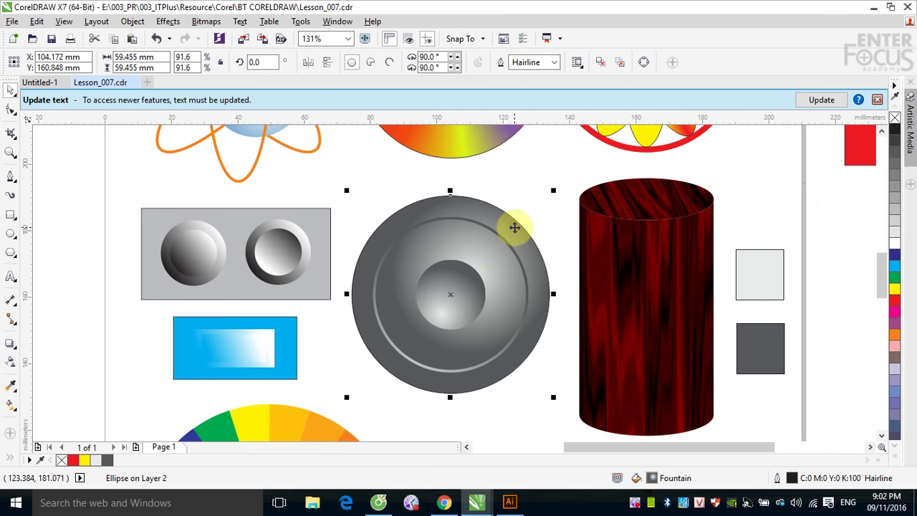
{"action": "left_click_drag", "start_coordinate": [553, 190], "coordinate": [478, 268]}
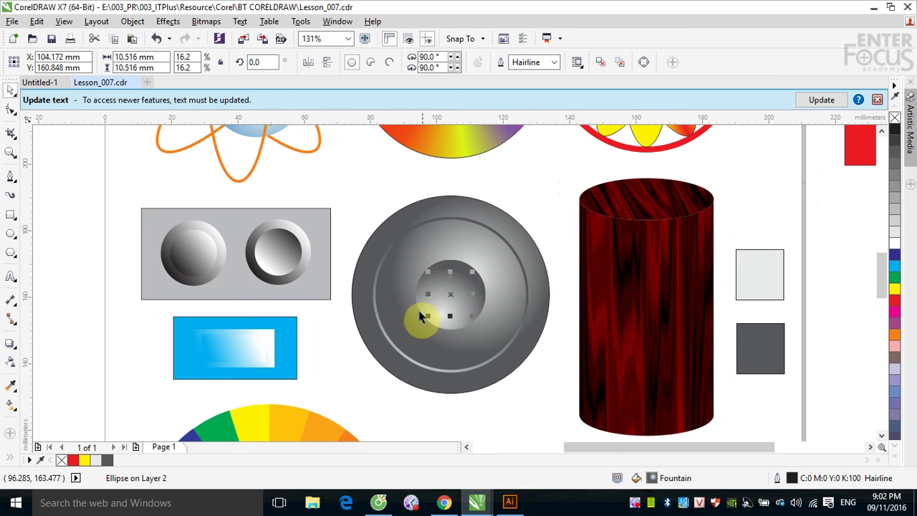
{"action": "left_click", "coordinate": [10, 385]}
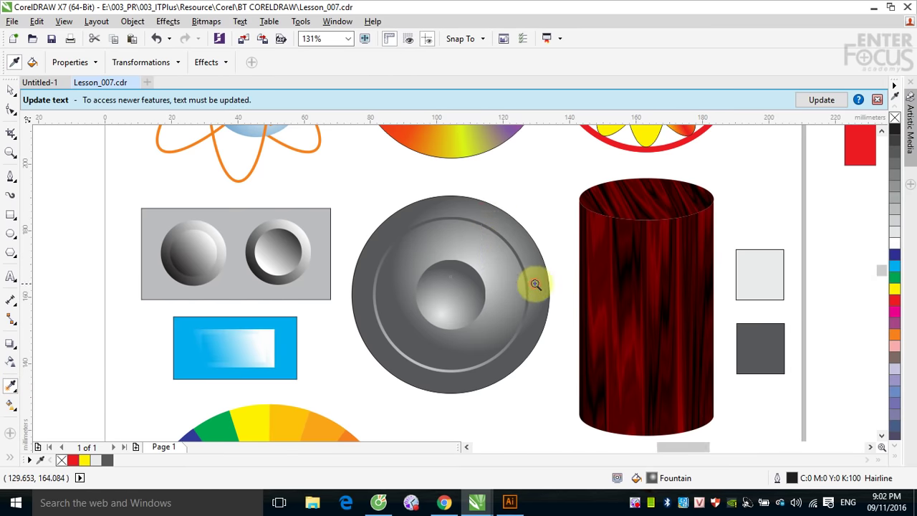
{"action": "scroll", "coordinate": [534, 282], "scroll_direction": "up", "scroll_amount": 5}
{"action": "left_click", "coordinate": [465, 271]}
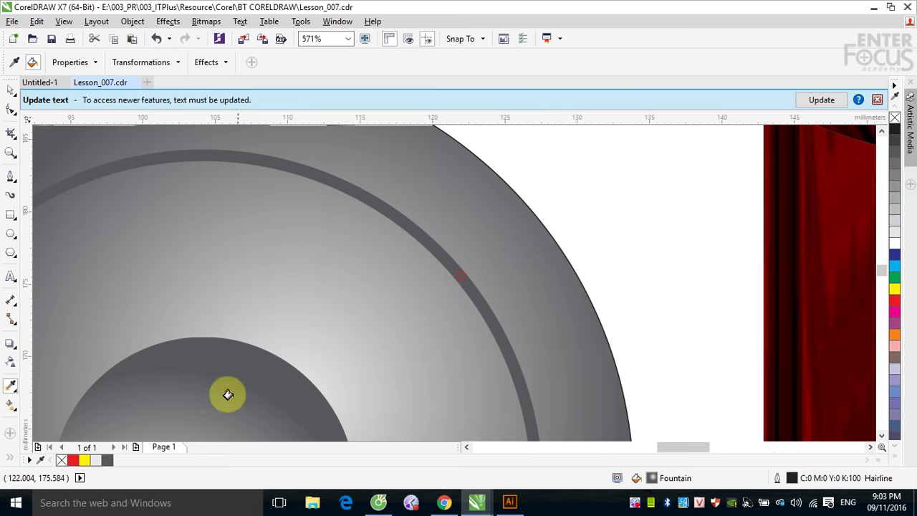
{"action": "scroll", "coordinate": [195, 415], "scroll_direction": "down", "scroll_amount": 1}
{"action": "scroll", "coordinate": [194, 413], "scroll_direction": "down", "scroll_amount": 3}
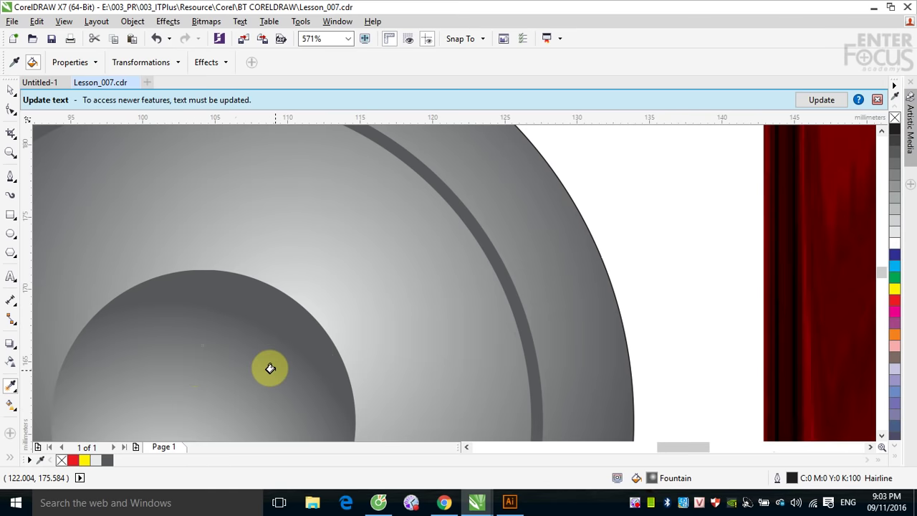
{"action": "scroll", "coordinate": [266, 368], "scroll_direction": "down", "scroll_amount": 5}
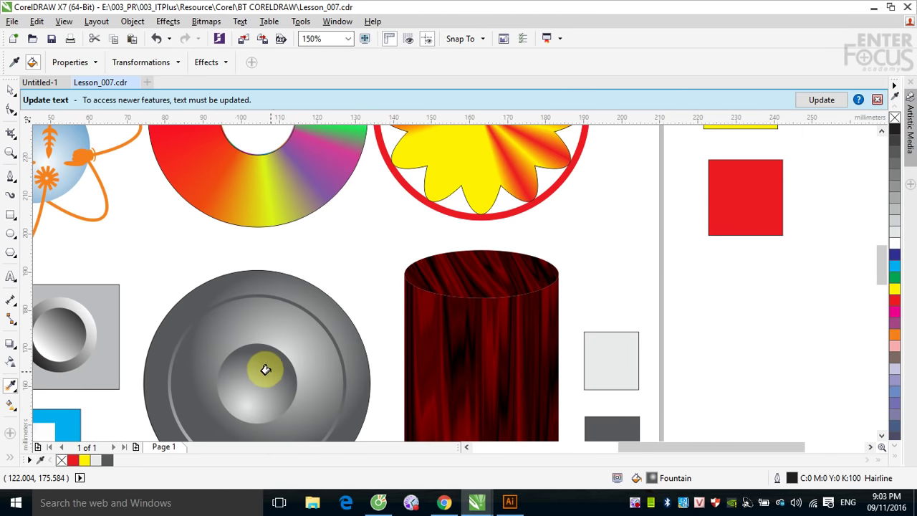
{"action": "left_click", "coordinate": [10, 89]}
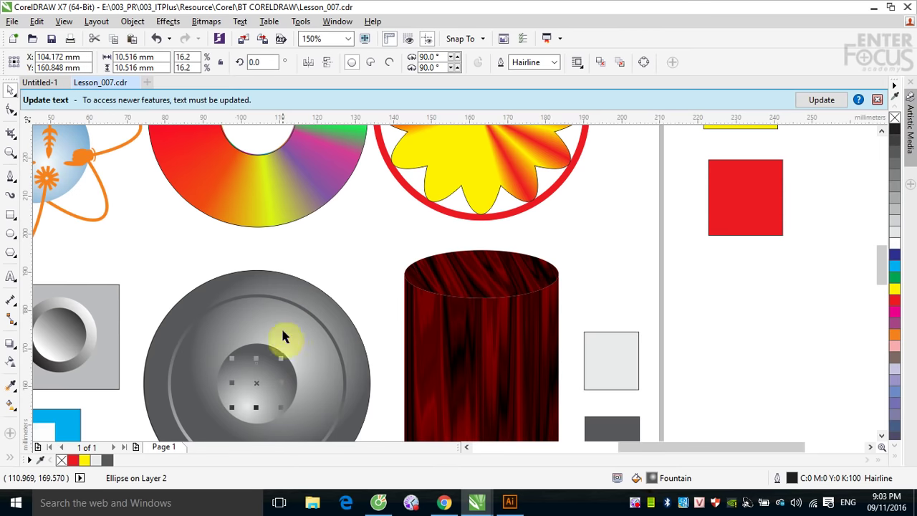
Step: Try to copy the outer gray circle's fill and outline to the center circle with the Attributes Eyedropper, and undo it
{"action": "left_click", "coordinate": [10, 385]}
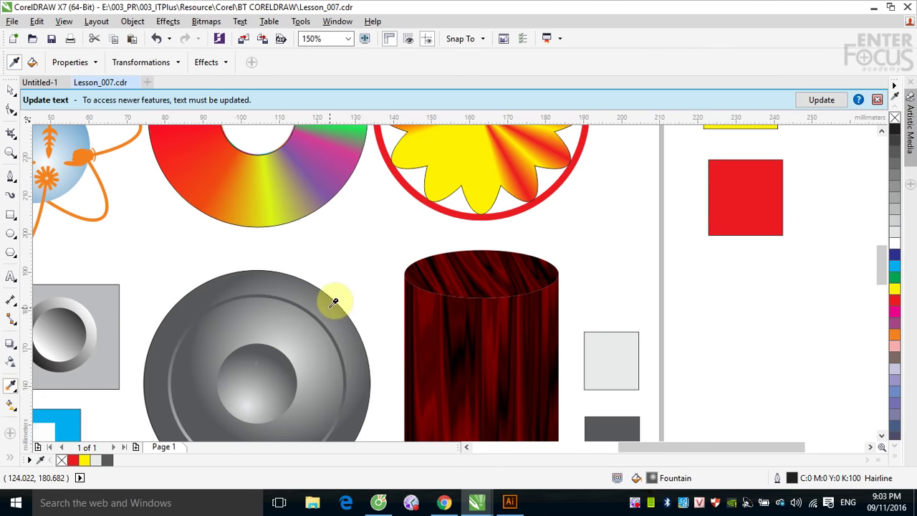
{"action": "left_click", "coordinate": [332, 308]}
{"action": "left_click", "coordinate": [256, 384]}
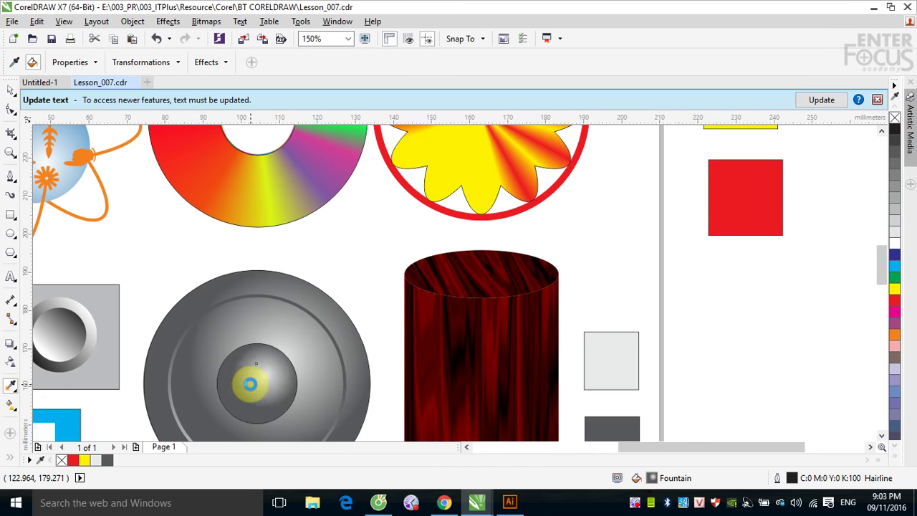
{"action": "key", "text": "ctrl+z"}
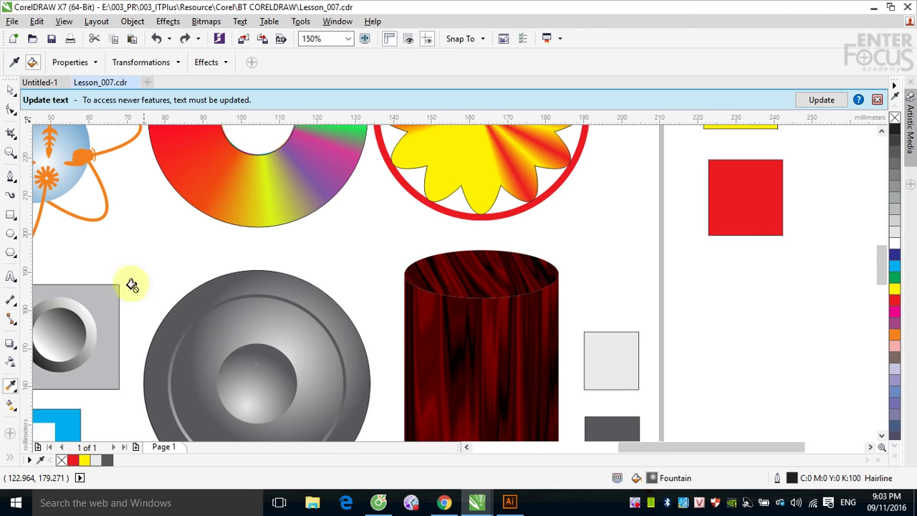
Step: Move the 21 mm center circle off the smaller circle beneath it, onto the upper-right part of the thin ring
{"action": "left_click", "coordinate": [10, 89]}
{"action": "left_click", "coordinate": [260, 384]}
{"action": "left_click_drag", "start_coordinate": [260, 385], "coordinate": [293, 308]}
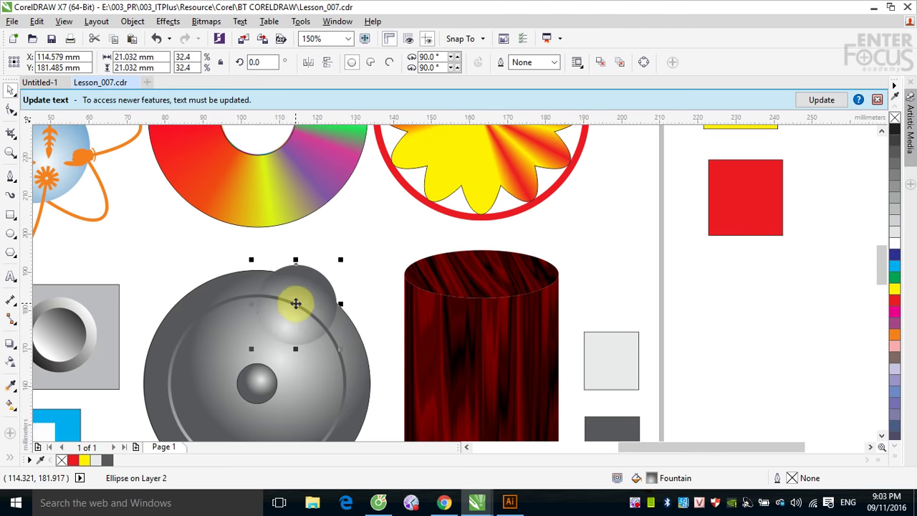
Step: Undo the last move of the 21 mm gradient circle and place the circle behind the small central sphere
{"action": "key", "text": "ctrl+z"}
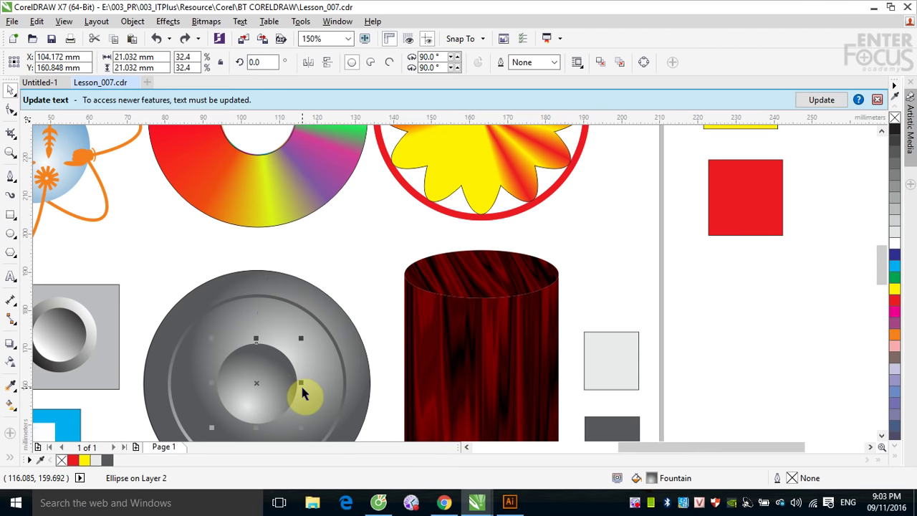
{"action": "key", "text": "plus"}
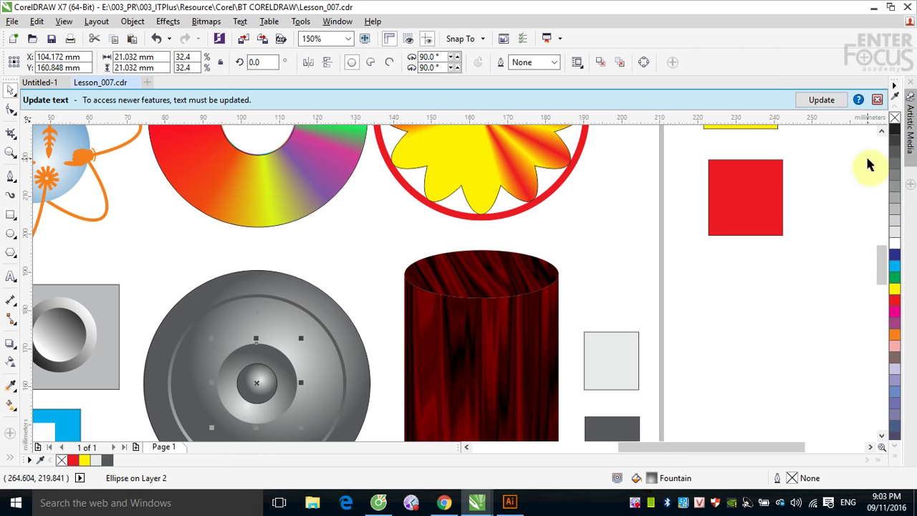
Step: Remove the outline from the small sphere at the centre of the disc
{"action": "left_click", "coordinate": [753, 309]}
{"action": "left_click", "coordinate": [254, 397]}
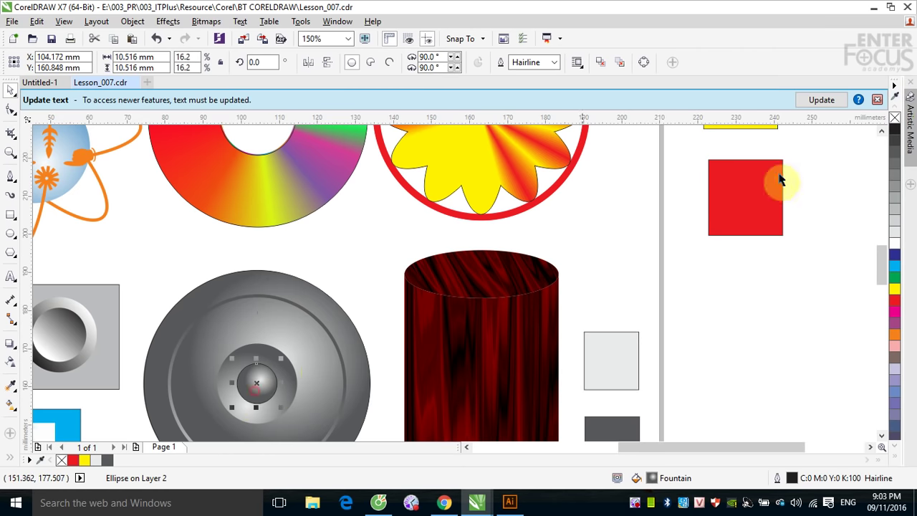
{"action": "right_click", "coordinate": [894, 119]}
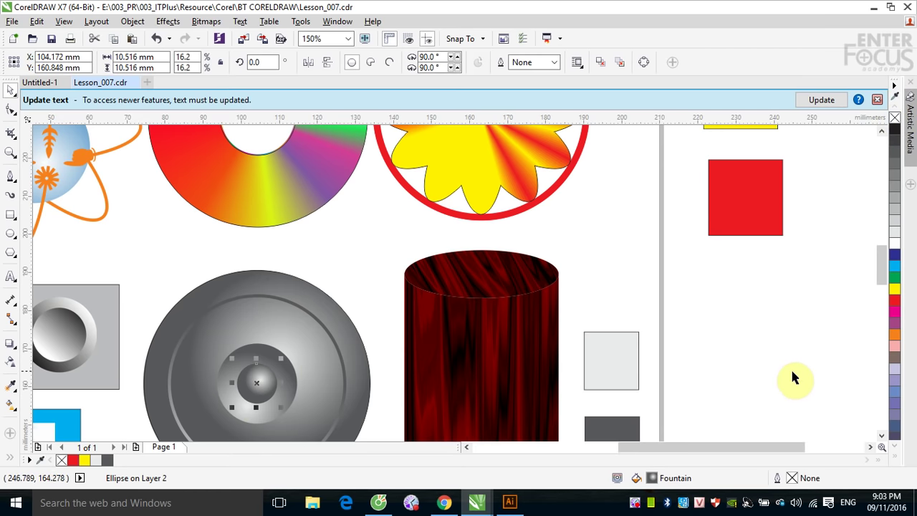
Step: Copy the central sphere onto the disc's upper rim and centre the copy horizontally on the disc
{"action": "left_click", "coordinate": [881, 435]}
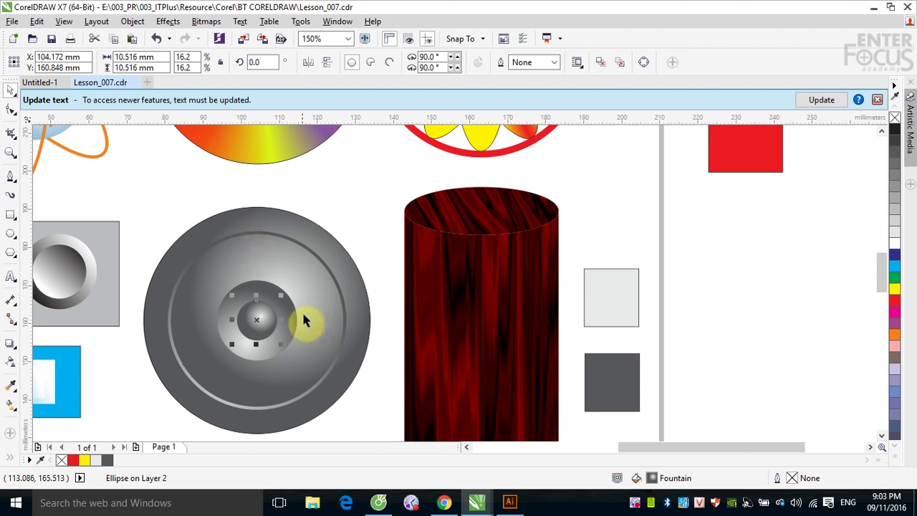
{"action": "left_click_drag", "start_coordinate": [258, 322], "coordinate": [263, 220]}
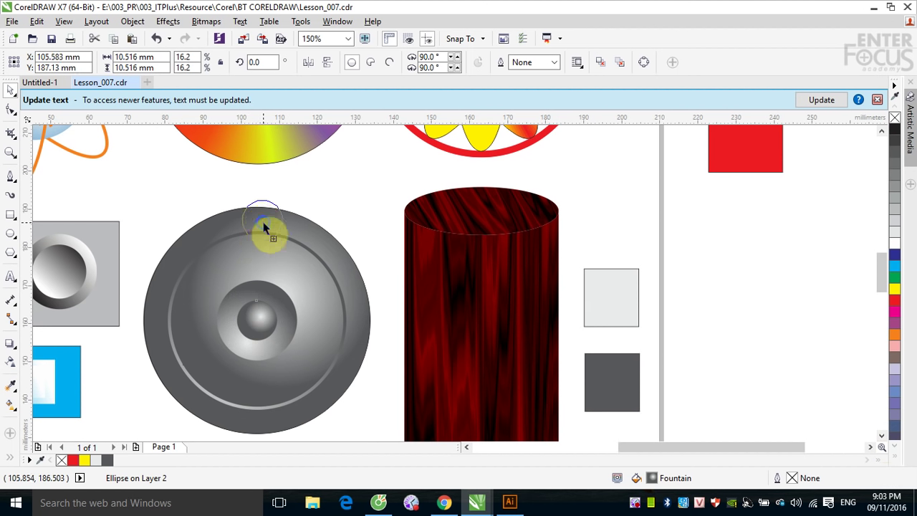
{"action": "left_click", "coordinate": [318, 239], "text": "shift"}
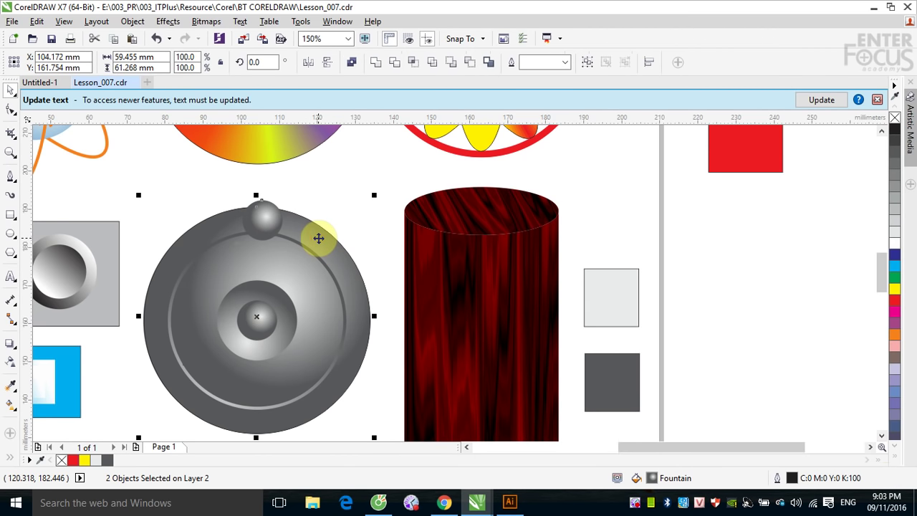
{"action": "key", "text": "c"}
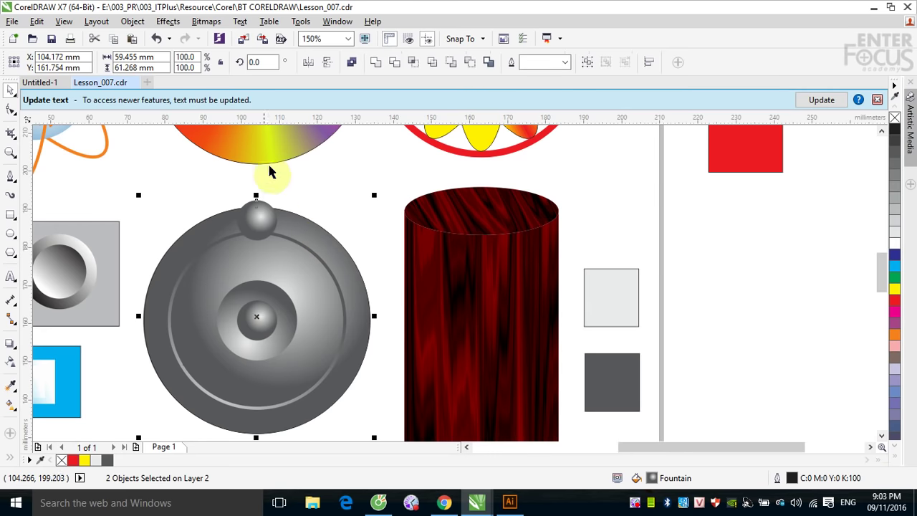
Step: Shrink the upper rim sphere to about 3 mm in diameter and place a copy directly below on the lower rim
{"action": "left_click", "coordinate": [332, 189]}
{"action": "left_click", "coordinate": [256, 225]}
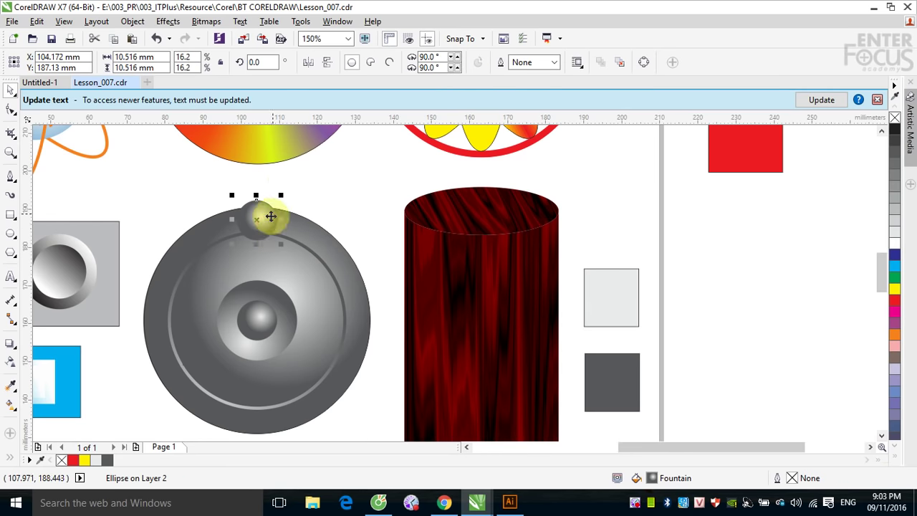
{"action": "left_click_drag", "start_coordinate": [279, 197], "coordinate": [258, 420]}
{"action": "left_click", "coordinate": [345, 182]}
{"action": "left_click", "coordinate": [258, 223]}
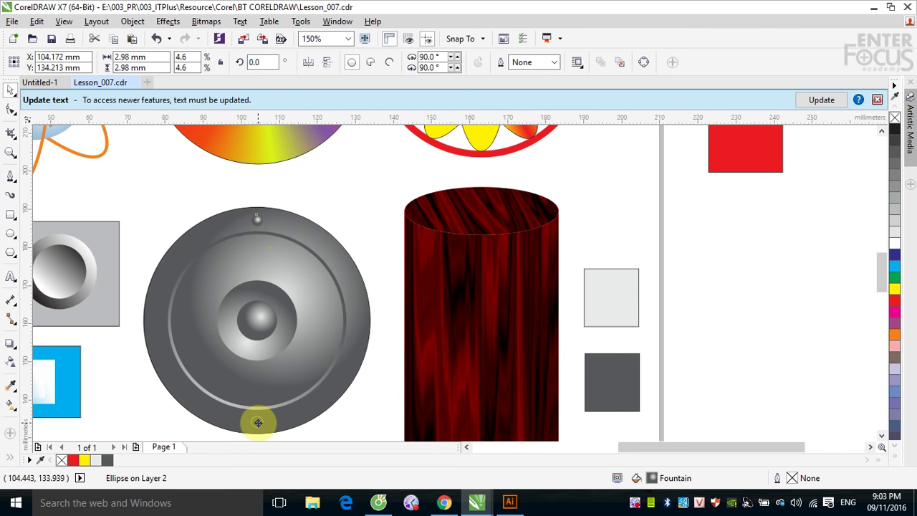
{"action": "left_click", "coordinate": [355, 423]}
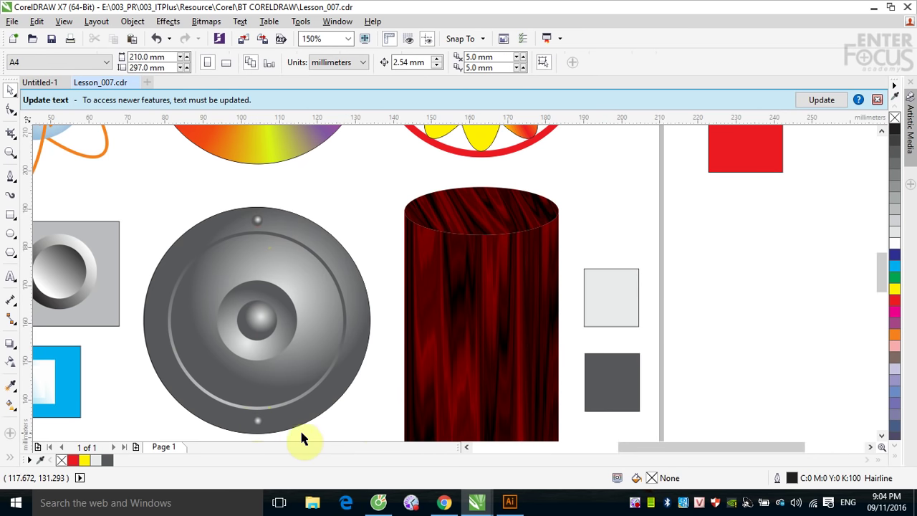
Step: Group the two small rim spheres and align the group to the centre of the large disc
{"action": "left_click", "coordinate": [259, 419]}
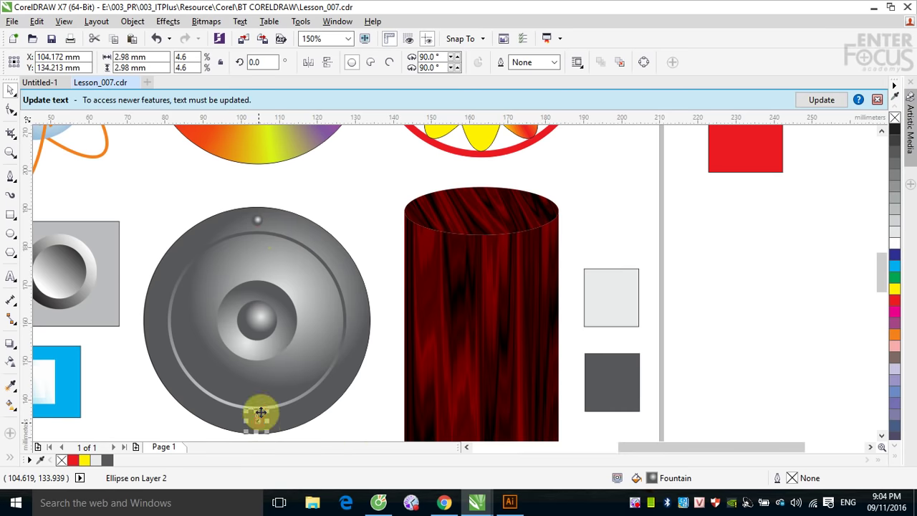
{"action": "left_click", "coordinate": [257, 221], "text": "shift"}
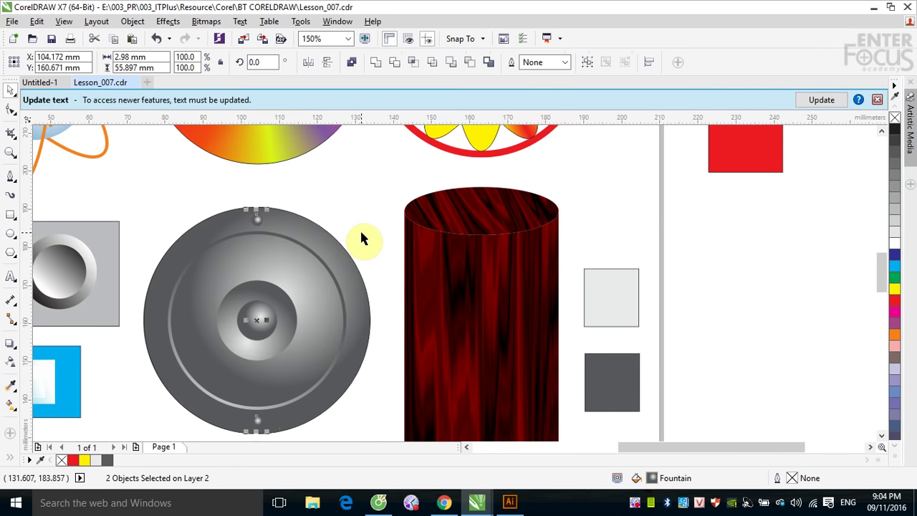
{"action": "key", "text": "ctrl+g"}
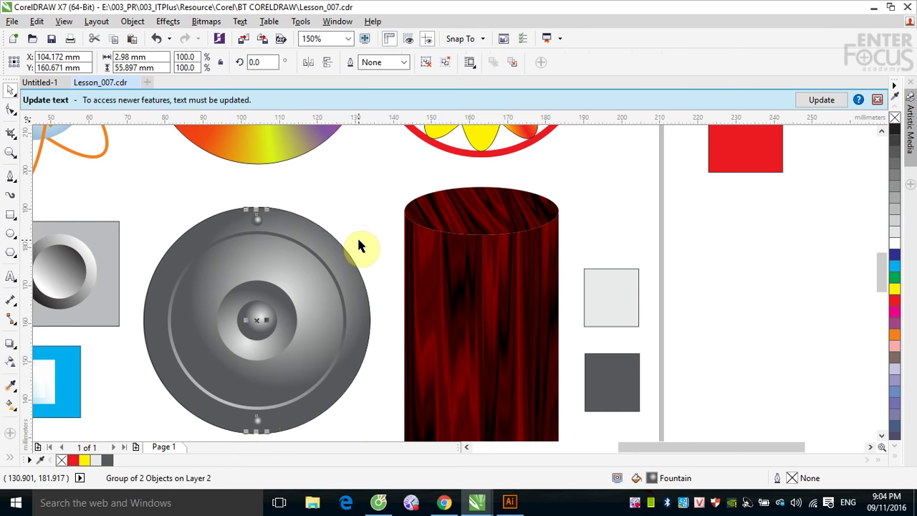
{"action": "left_click", "coordinate": [322, 244], "text": "shift"}
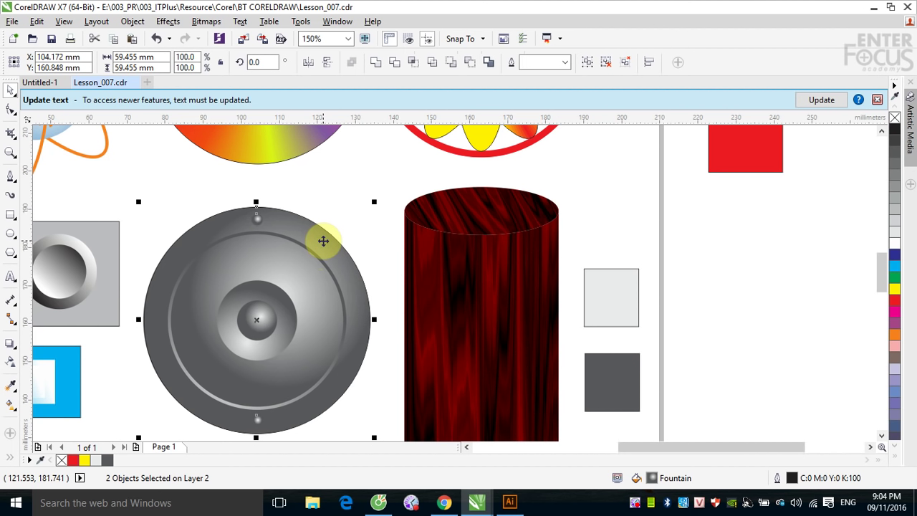
{"action": "left_click", "coordinate": [331, 196]}
Step: Rotate a copy of the sphere pair 15° clockwise about the disc's centre and repeat until rivets fill the whole rim
{"action": "left_click", "coordinate": [257, 227]}
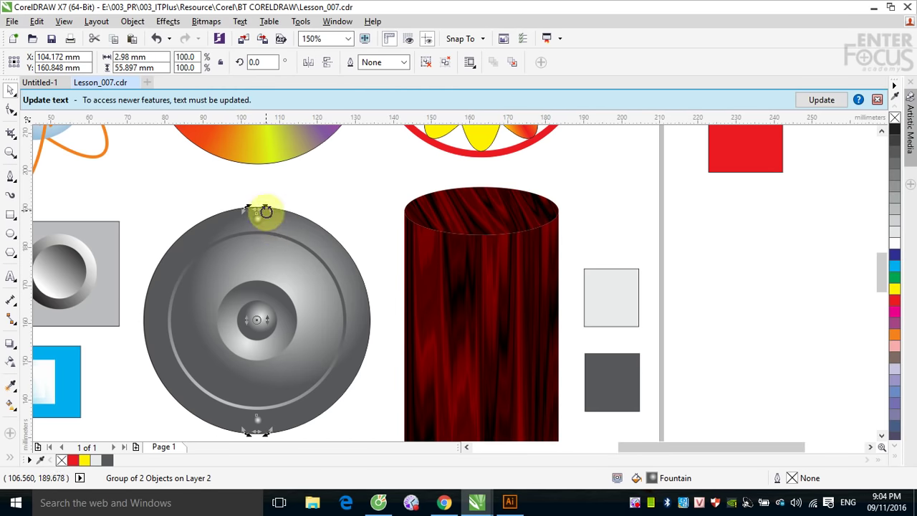
{"action": "left_click_drag", "start_coordinate": [268, 210], "coordinate": [295, 227]}
{"action": "key", "text": "ctrl+r"}
{"action": "key", "text": "ctrl+r"}
{"action": "key", "text": "ctrl+r"}
{"action": "key", "text": "ctrl+r"}
{"action": "key", "text": "ctrl+r"}
{"action": "key", "text": "ctrl+r"}
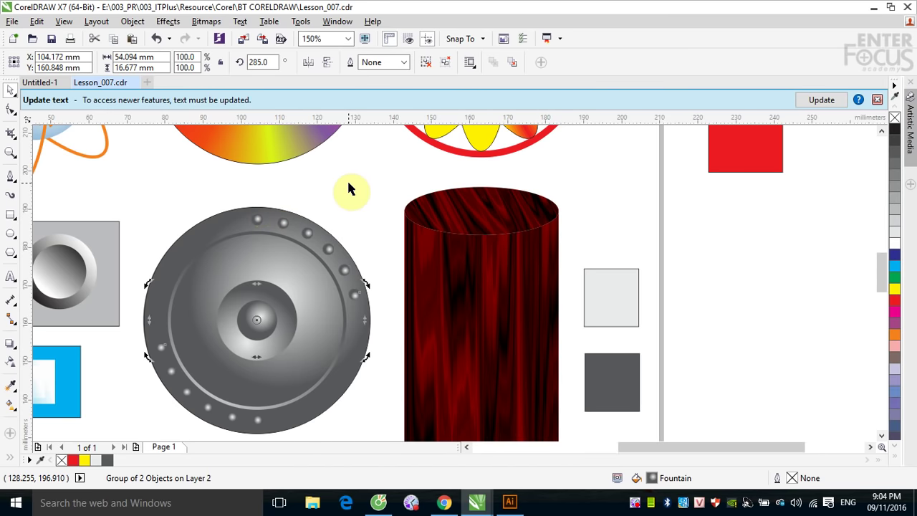
{"action": "key", "text": "ctrl+r"}
{"action": "key", "text": "ctrl+r"}
{"action": "key", "text": "ctrl+r"}
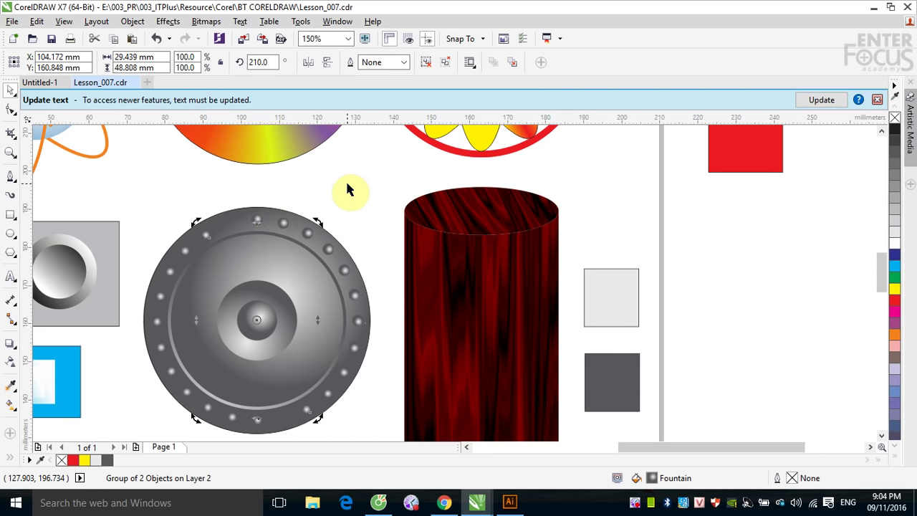
{"action": "key", "text": "ctrl+r"}
{"action": "left_click", "coordinate": [354, 180]}
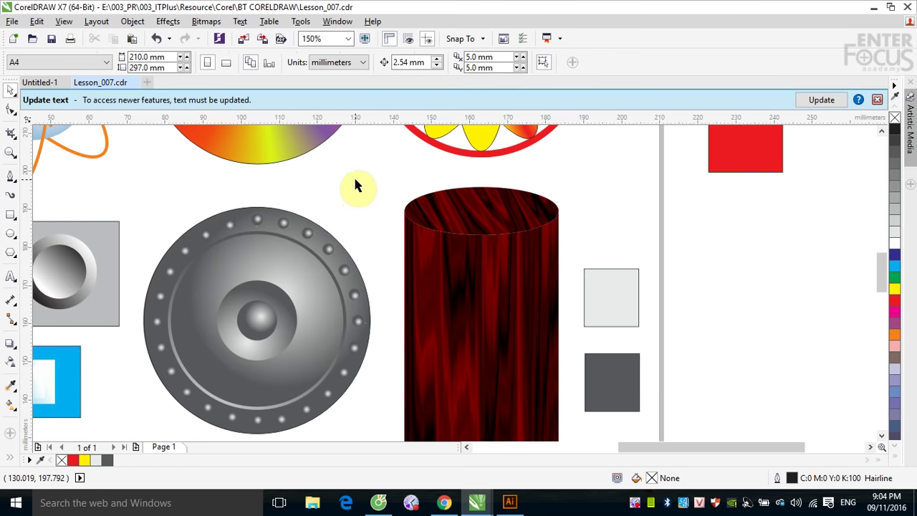
Step: Draw a five-pointed star about 5.5 by 5.3 mm on the disc, just above the central knob
{"action": "left_click", "coordinate": [10, 258]}
{"action": "left_click", "coordinate": [53, 265]}
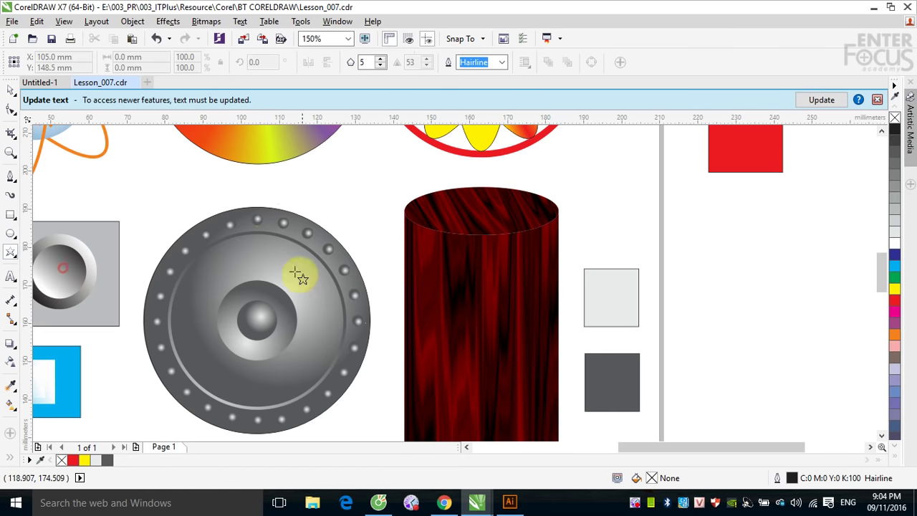
{"action": "mouse_move", "coordinate": [259, 260]}
{"action": "left_mouse_down"}
{"action": "mouse_move", "coordinate": [278, 275]}
{"action": "mouse_move", "coordinate": [261, 258]}
{"action": "left_mouse_up"}
{"action": "left_click", "coordinate": [10, 90]}
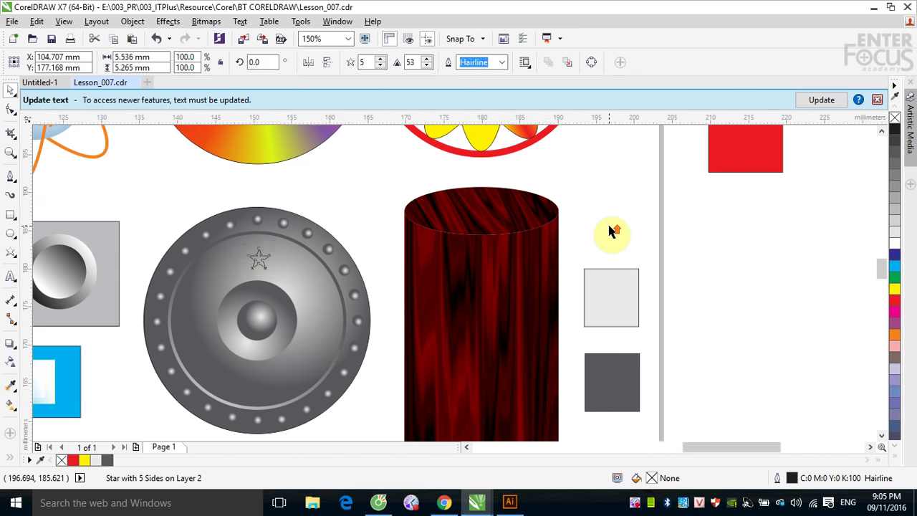
Step: Lock the wood-textured cylinder and move the light grey and dark grey squares onto it, one above the other
{"action": "scroll", "coordinate": [605, 229], "scroll_direction": "up", "scroll_amount": 2}
{"action": "scroll", "coordinate": [601, 229], "scroll_direction": "down", "scroll_amount": 4}
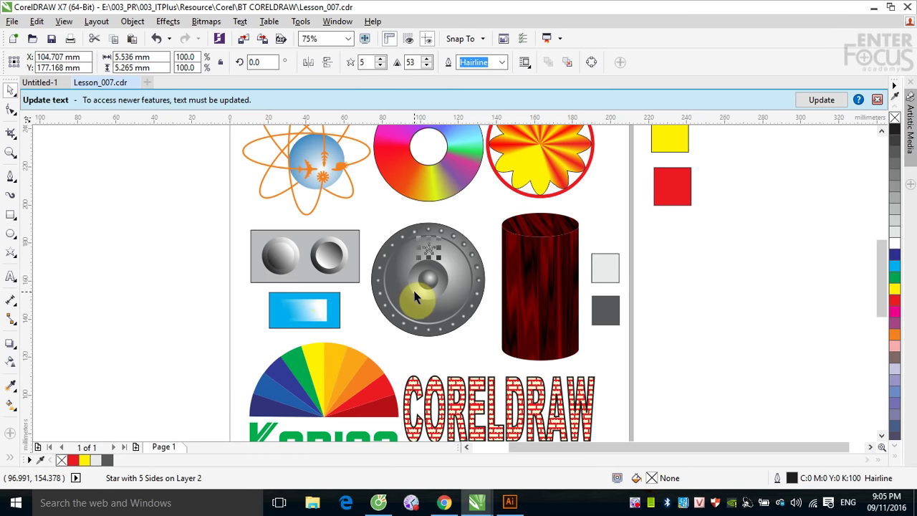
{"action": "scroll", "coordinate": [437, 247], "scroll_direction": "up", "scroll_amount": 6}
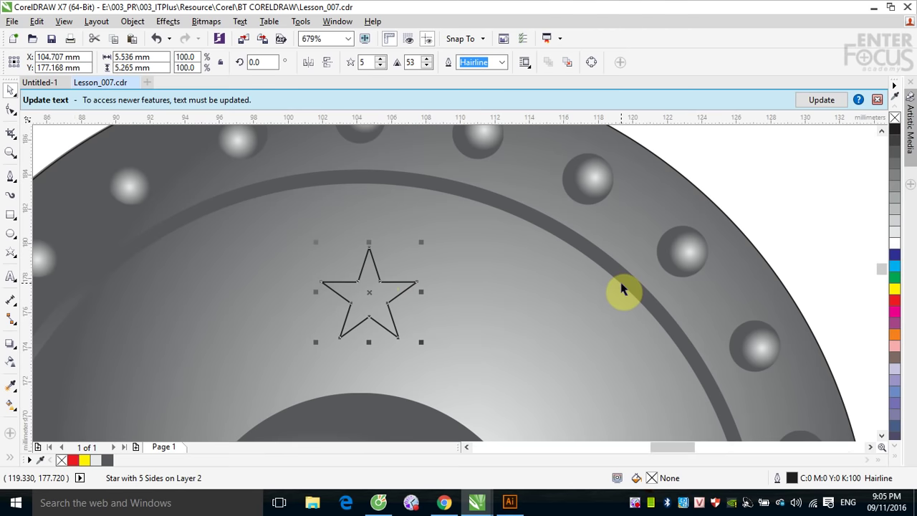
{"action": "scroll", "coordinate": [624, 292], "scroll_direction": "down", "scroll_amount": 4}
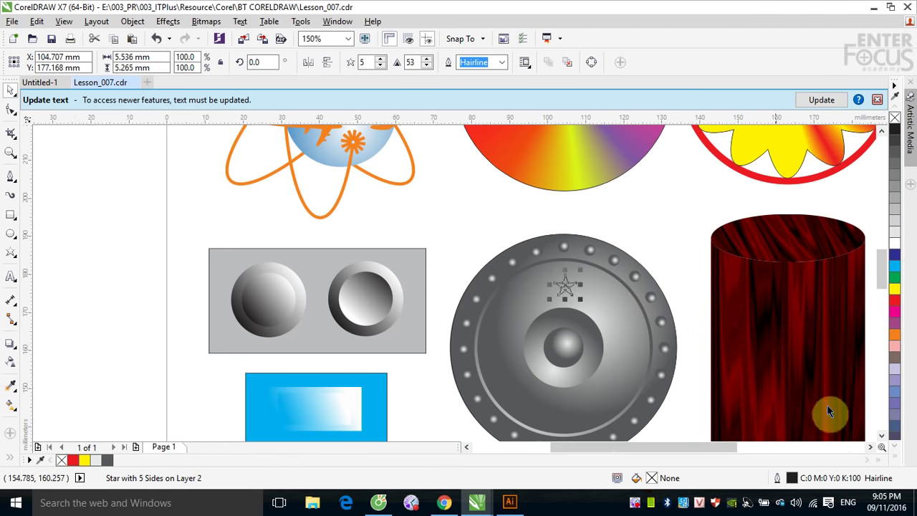
{"action": "left_click", "coordinate": [872, 447]}
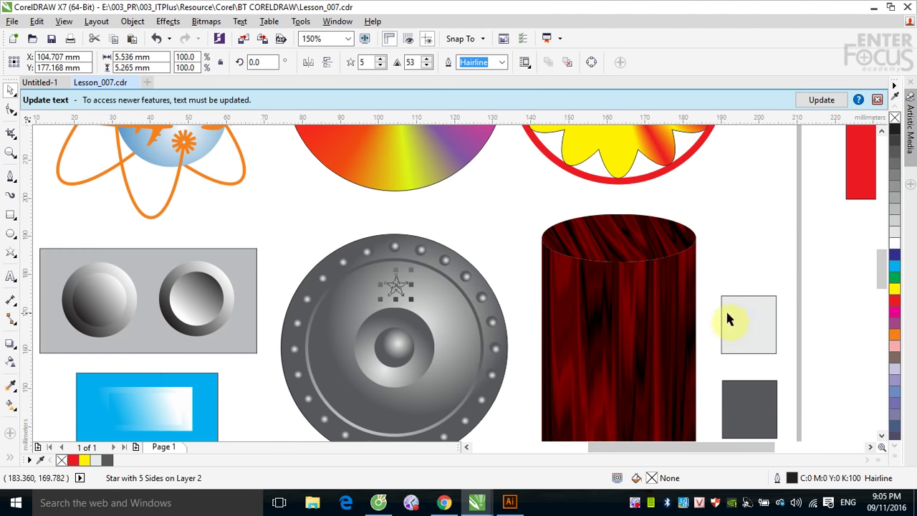
{"action": "left_click", "coordinate": [608, 301]}
{"action": "right_click", "coordinate": [609, 301]}
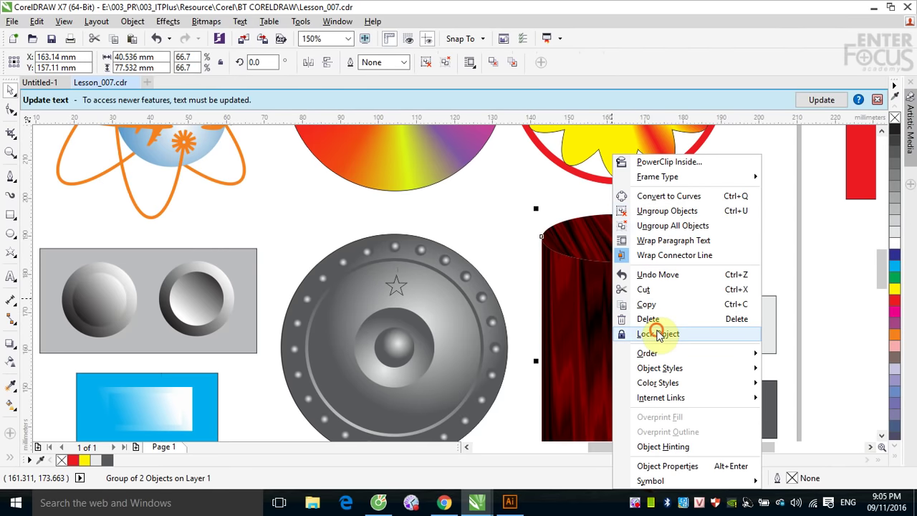
{"action": "left_click", "coordinate": [658, 334]}
{"action": "left_click_drag", "start_coordinate": [766, 335], "coordinate": [608, 301]}
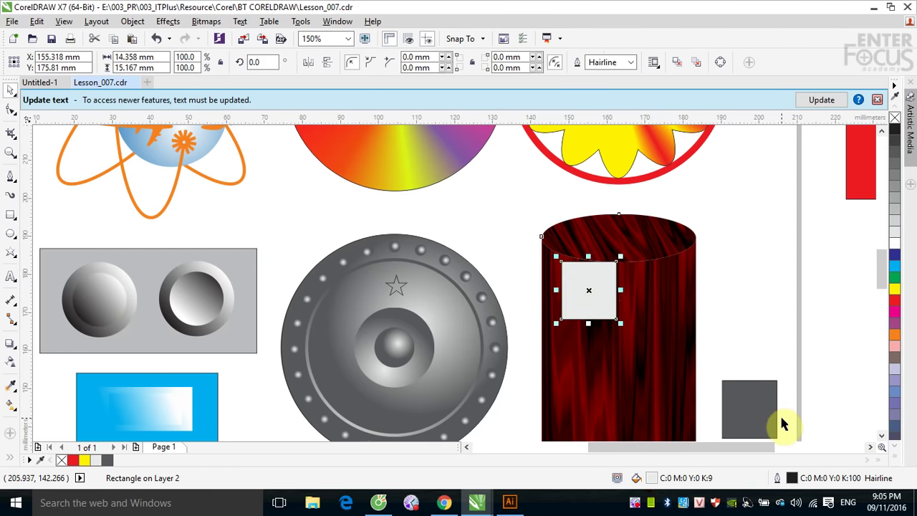
{"action": "left_click_drag", "start_coordinate": [752, 409], "coordinate": [581, 375]}
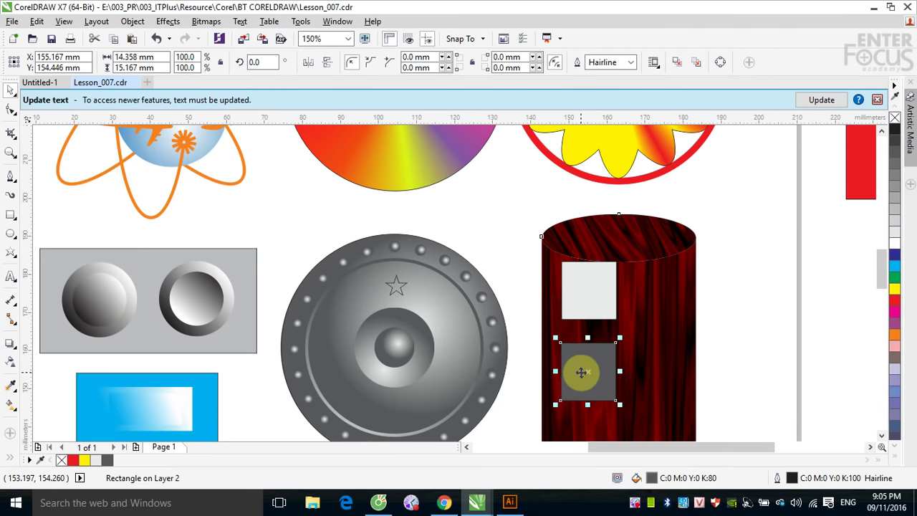
Step: Apply a conical fountain fill to the star on the disc
{"action": "key", "text": "F2"}
{"action": "left_click_drag", "start_coordinate": [327, 231], "coordinate": [686, 405]}
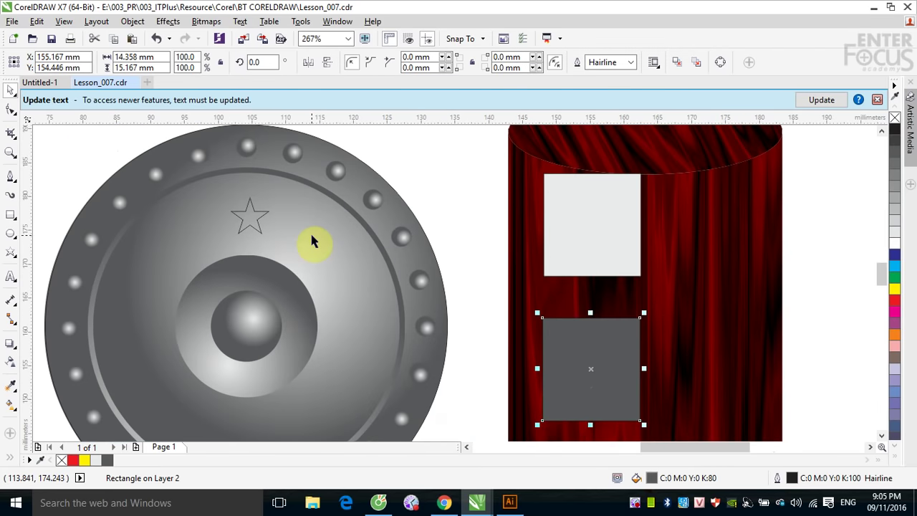
{"action": "left_click", "coordinate": [256, 230]}
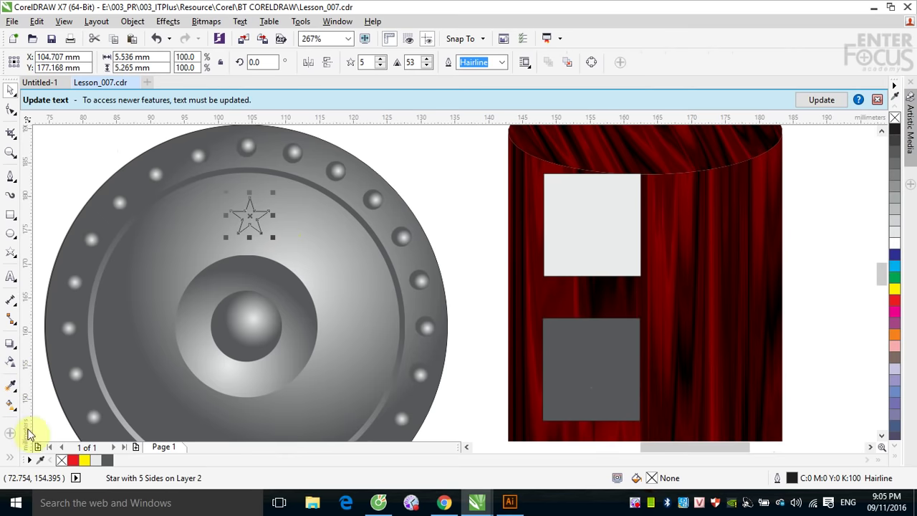
{"action": "left_click", "coordinate": [10, 403]}
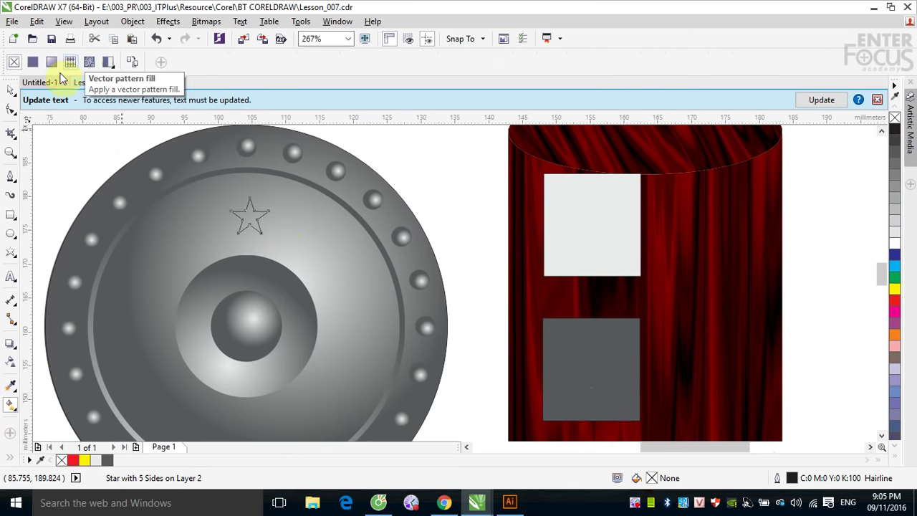
{"action": "left_click", "coordinate": [50, 64]}
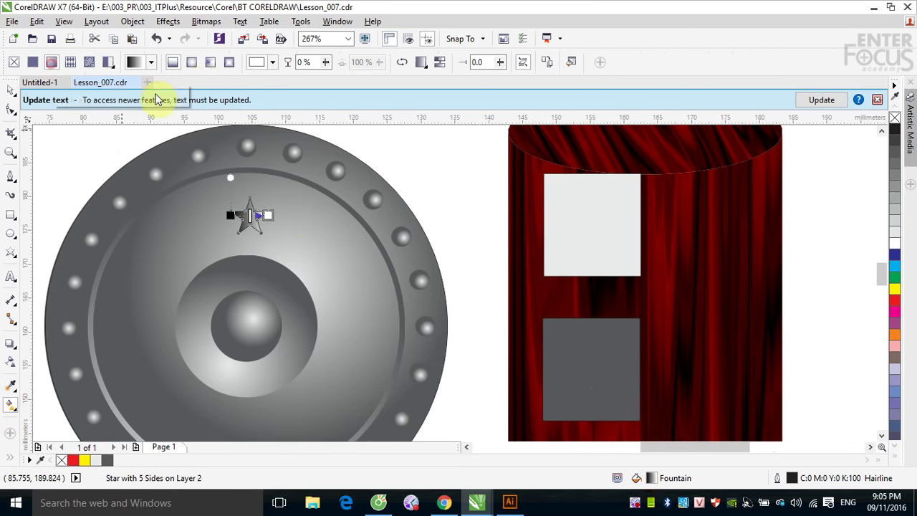
{"action": "left_click", "coordinate": [208, 63]}
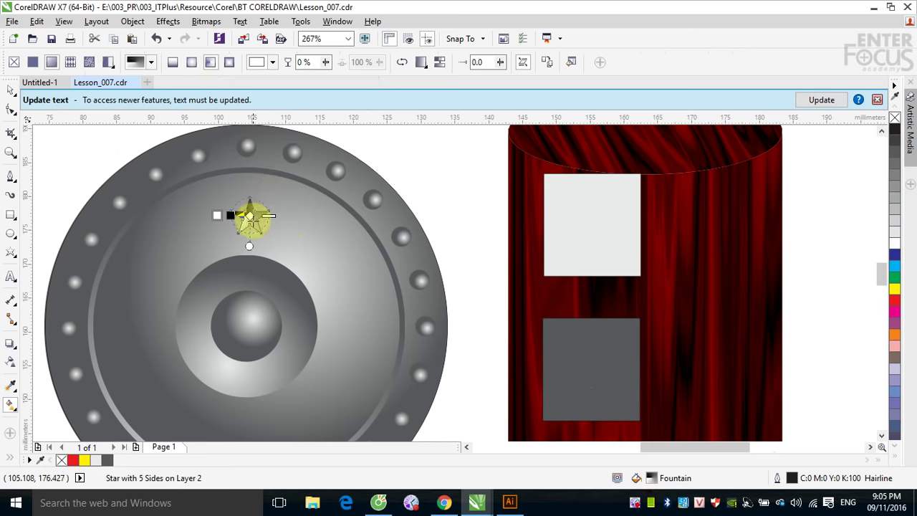
{"action": "key", "text": "z"}
{"action": "left_click_drag", "start_coordinate": [208, 176], "coordinate": [837, 355]}
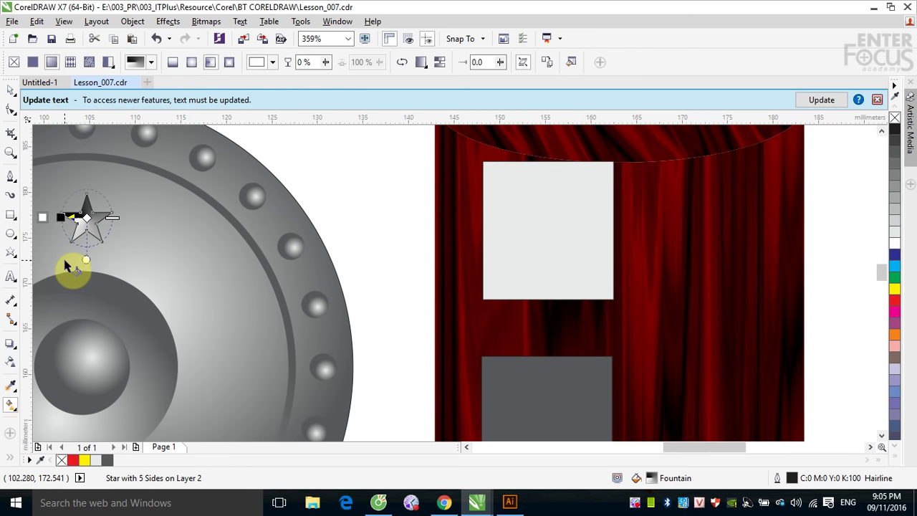
{"action": "left_click", "coordinate": [9, 88]}
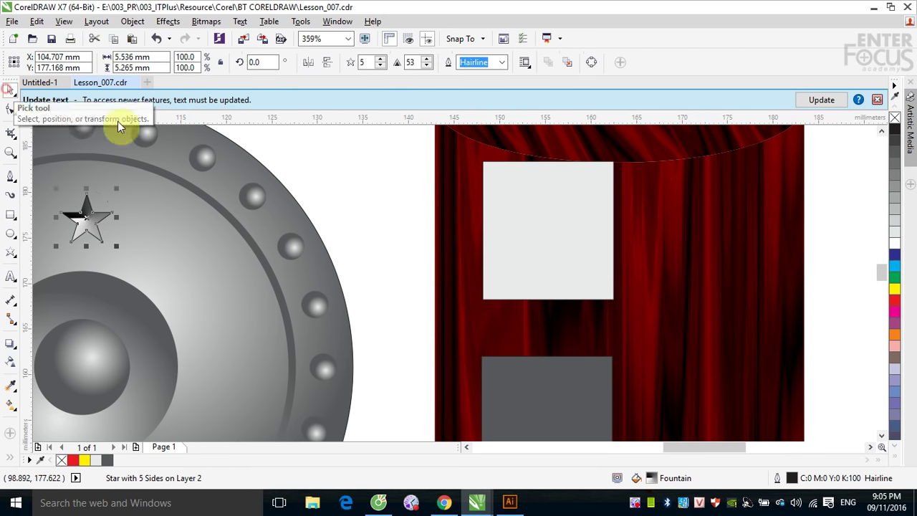
Step: Move the light grey and dark grey squares from the wood cylinder onto the disc's edge beside the star, one above the other
{"action": "left_click_drag", "start_coordinate": [547, 225], "coordinate": [294, 216]}
{"action": "left_click_drag", "start_coordinate": [509, 389], "coordinate": [250, 344]}
{"action": "scroll", "coordinate": [186, 349], "scroll_direction": "up", "scroll_amount": 2}
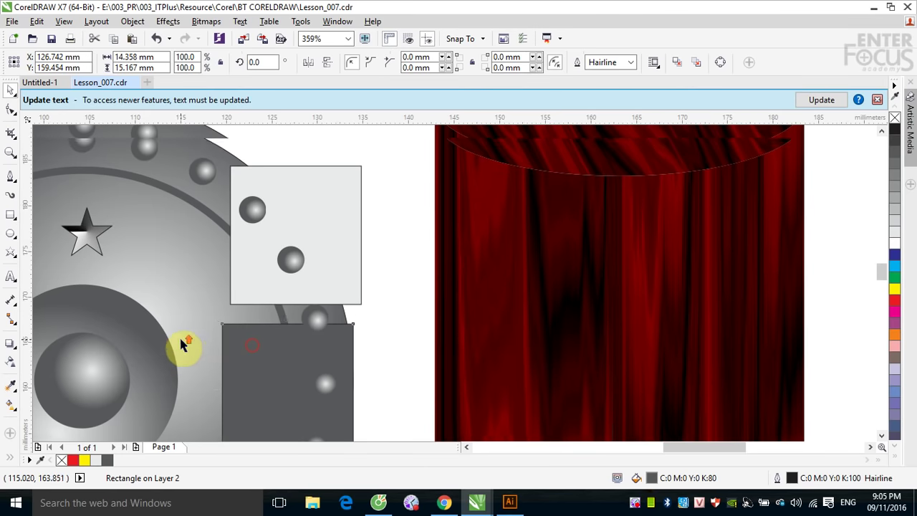
{"action": "scroll", "coordinate": [172, 346], "scroll_direction": "left", "scroll_amount": 5}
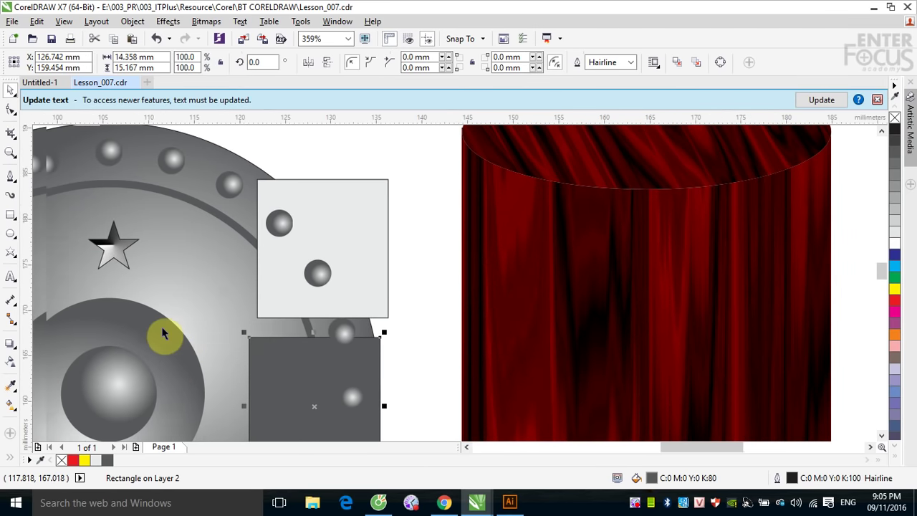
{"action": "scroll", "coordinate": [148, 344], "scroll_direction": "left", "scroll_amount": 2}
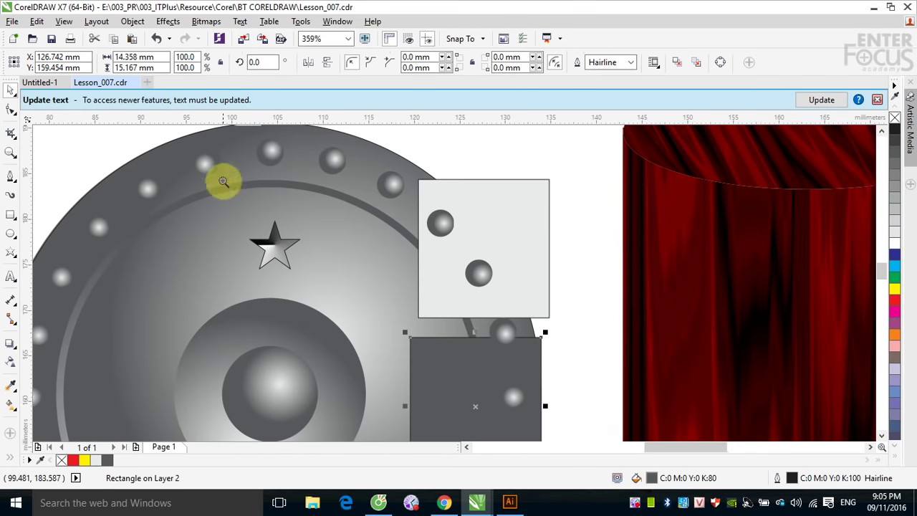
{"action": "left_click_drag", "start_coordinate": [222, 180], "coordinate": [719, 437]}
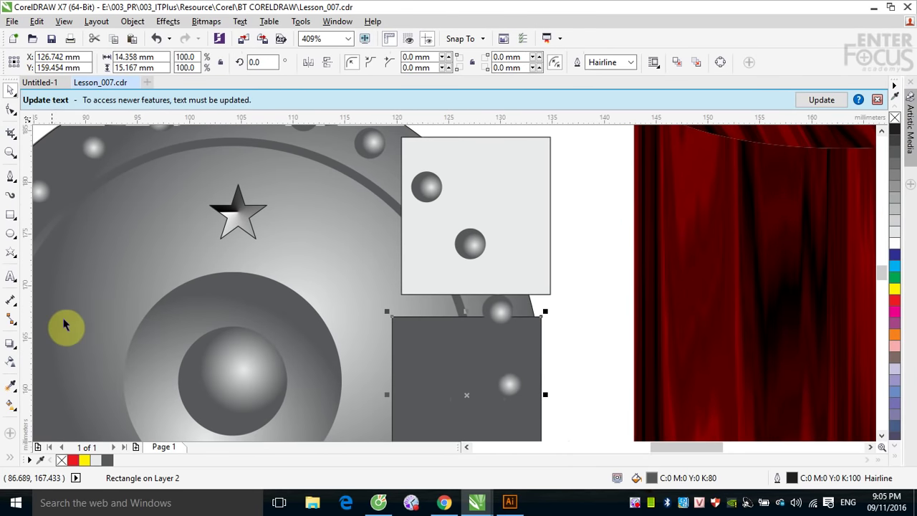
Step: Select the star above the central knob for interactive editing of its conical fill
{"action": "left_click", "coordinate": [241, 217]}
{"action": "left_click", "coordinate": [11, 405]}
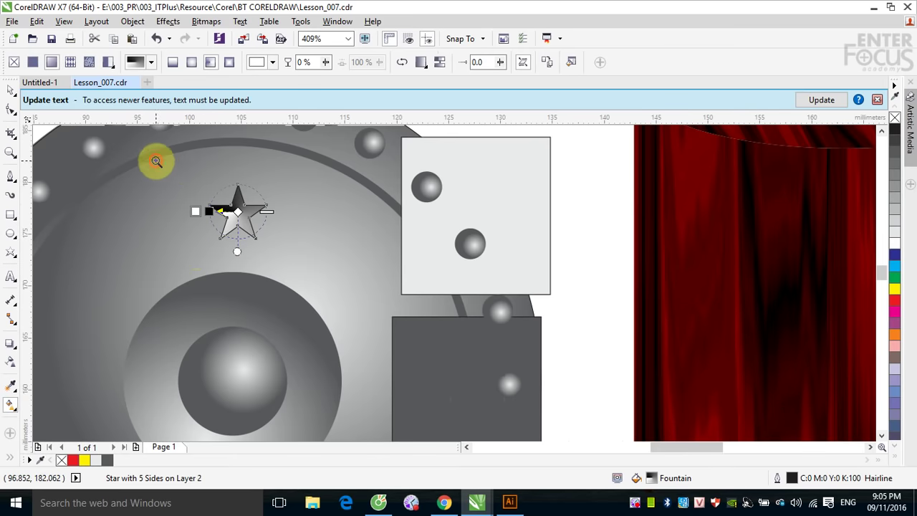
{"action": "scroll", "coordinate": [389, 317], "scroll_direction": "up", "scroll_amount": 2}
{"action": "left_click_drag", "start_coordinate": [323, 225], "coordinate": [326, 215]}
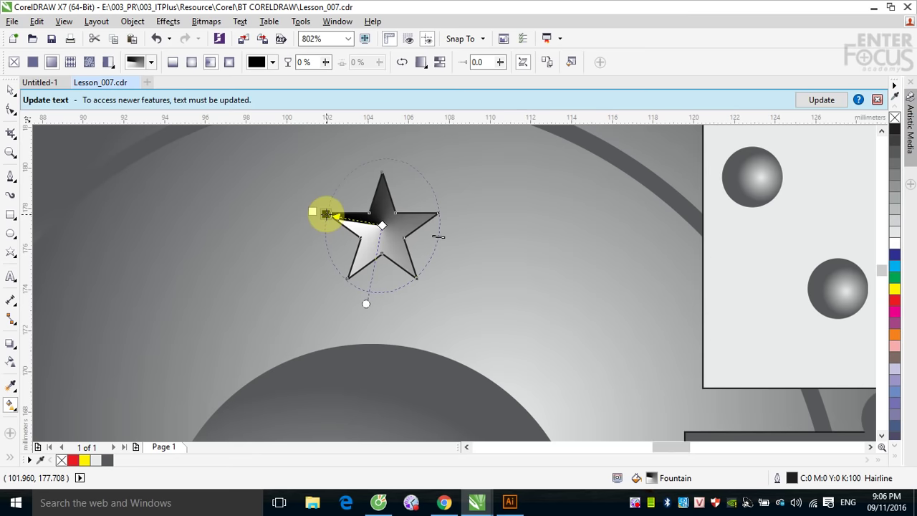
{"action": "left_click", "coordinate": [326, 214]}
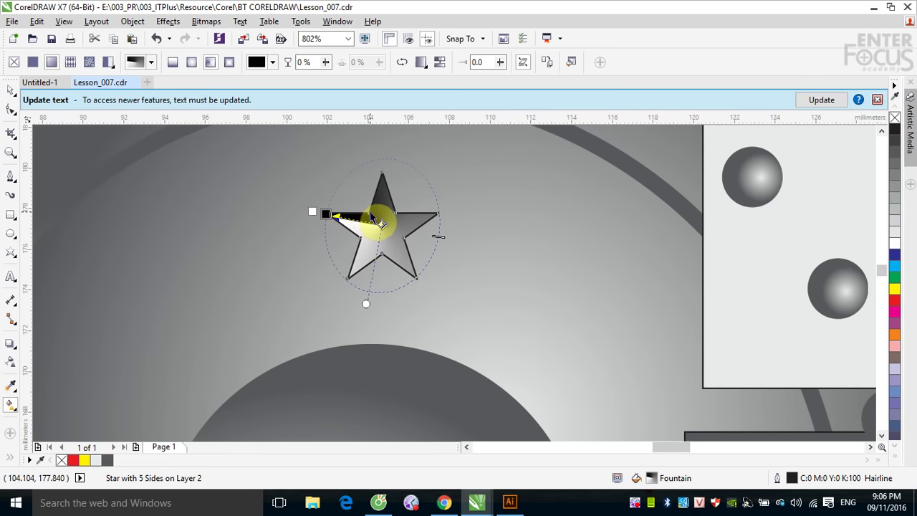
{"action": "left_click_drag", "start_coordinate": [367, 216], "coordinate": [371, 236]}
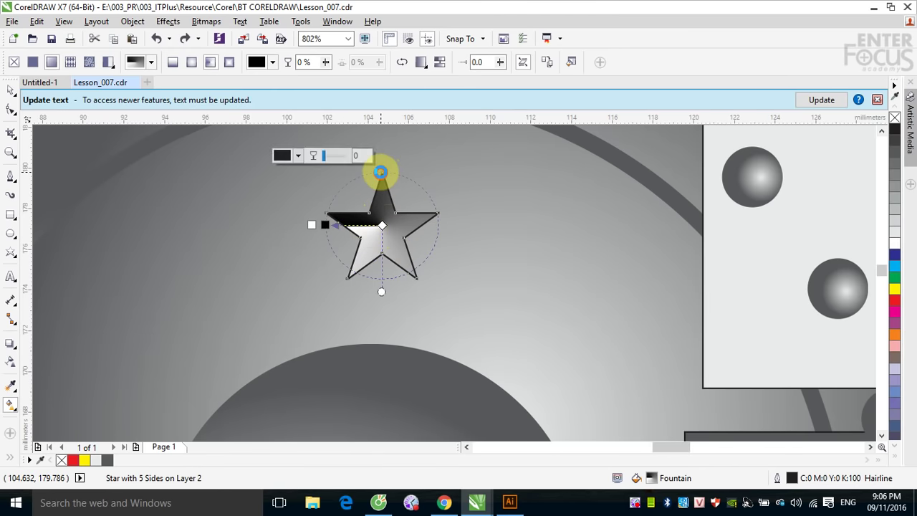
Step: Add a colour node at the star's upper tip and sample light grey (K 14) from a rivet's highlight for it
{"action": "double_click", "coordinate": [381, 171]}
{"action": "left_click", "coordinate": [299, 155]}
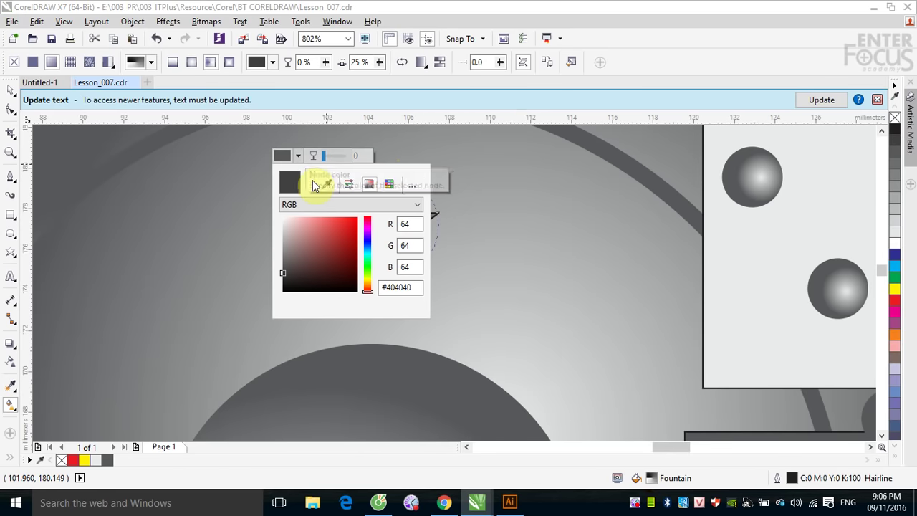
{"action": "left_click", "coordinate": [327, 184]}
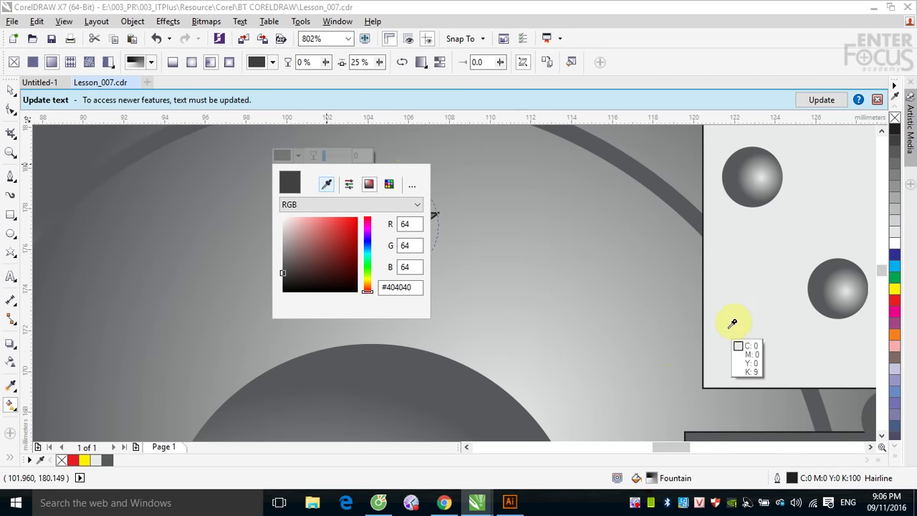
{"action": "left_click", "coordinate": [765, 175]}
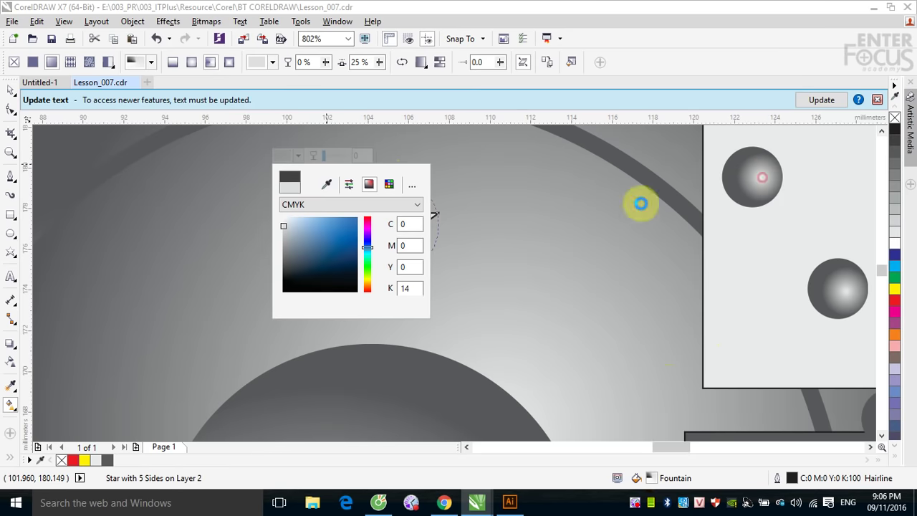
{"action": "left_click", "coordinate": [665, 59]}
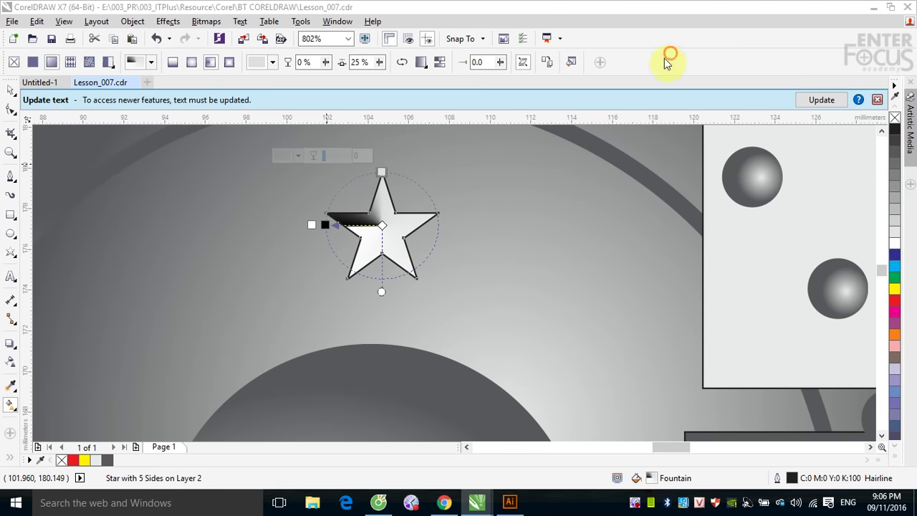
Step: Add a colour node between the star's upper and right tips and sample dark grey from a rivet's shaded edge for it
{"action": "left_click", "coordinate": [417, 183]}
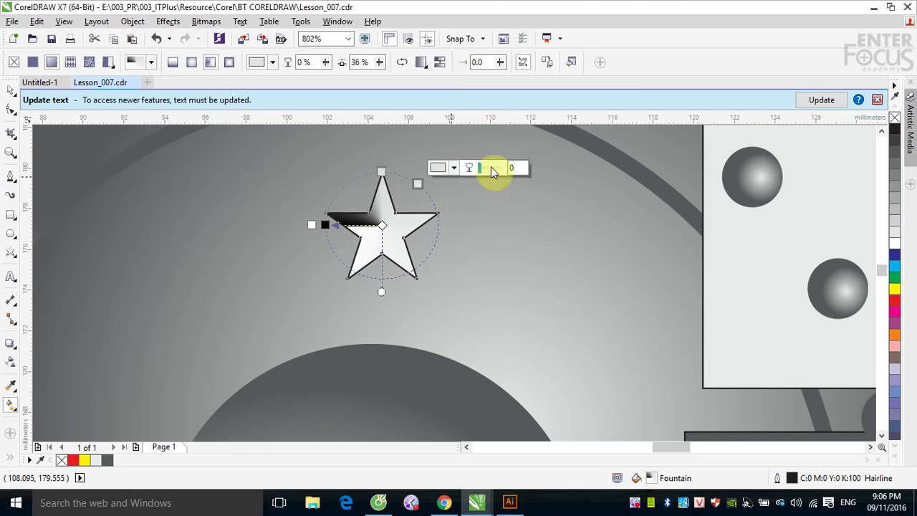
{"action": "left_click", "coordinate": [453, 168]}
{"action": "left_click", "coordinate": [482, 196]}
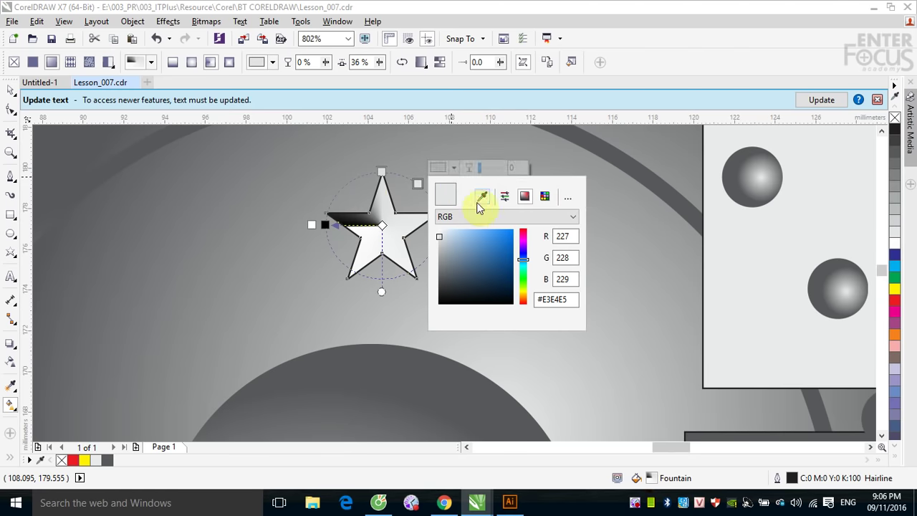
{"action": "left_click", "coordinate": [729, 181]}
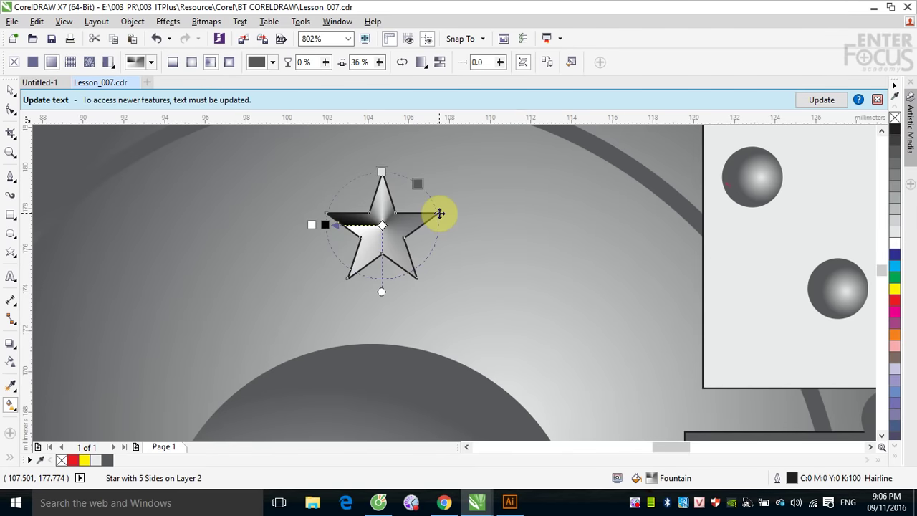
Step: Add a colour node at the star's right tip and sample light grey from a rivet's highlight for it
{"action": "left_click", "coordinate": [436, 212]}
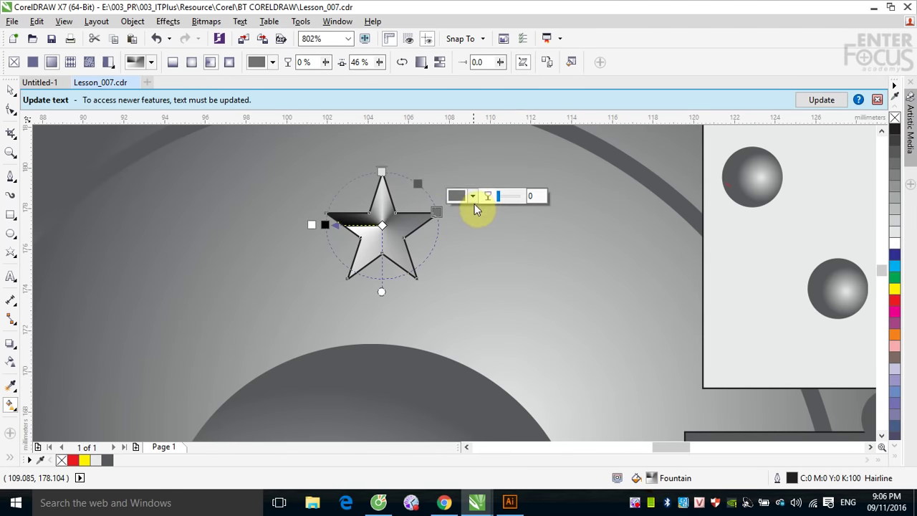
{"action": "left_click", "coordinate": [473, 196]}
{"action": "left_click", "coordinate": [501, 226]}
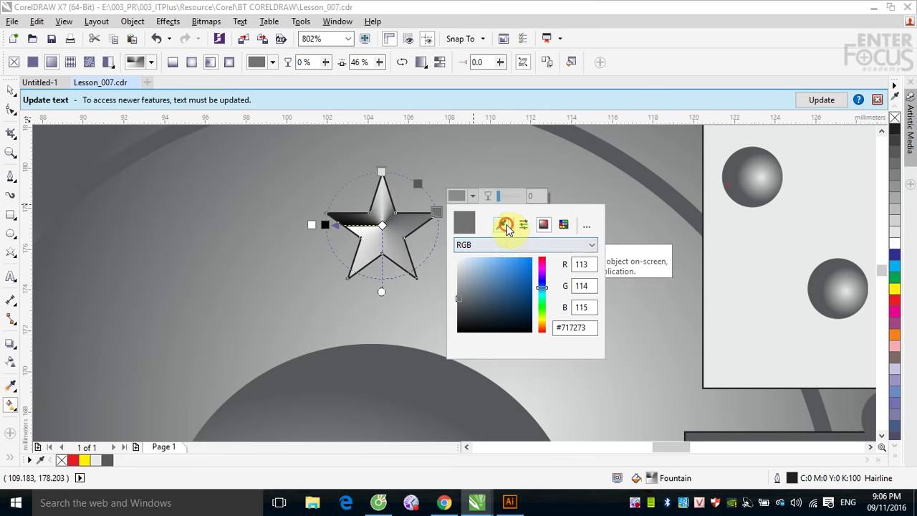
{"action": "left_click", "coordinate": [758, 177]}
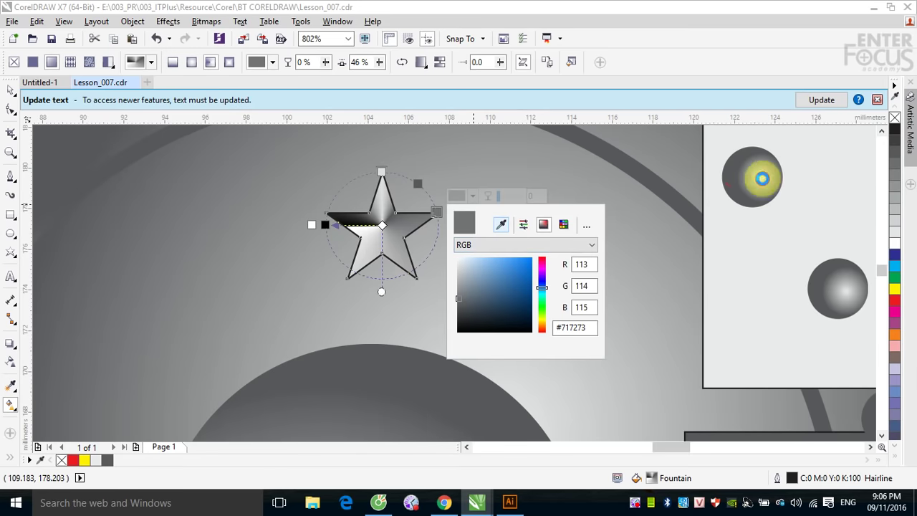
Step: Add a colour node just below the star's right tip and sample dark grey (K 80) from a rivet's shaded edge for it
{"action": "left_click", "coordinate": [434, 246]}
{"action": "double_click", "coordinate": [434, 244]}
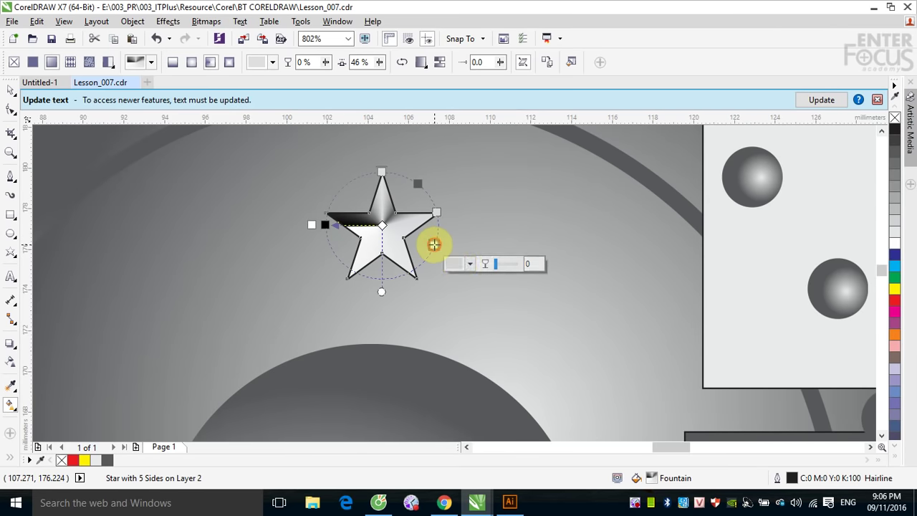
{"action": "left_click", "coordinate": [471, 262]}
{"action": "left_click", "coordinate": [500, 293]}
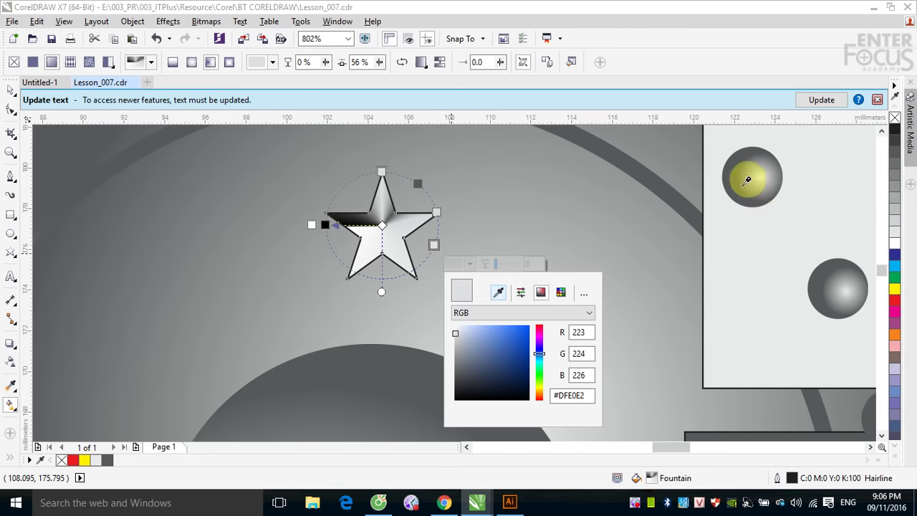
{"action": "left_click", "coordinate": [734, 175]}
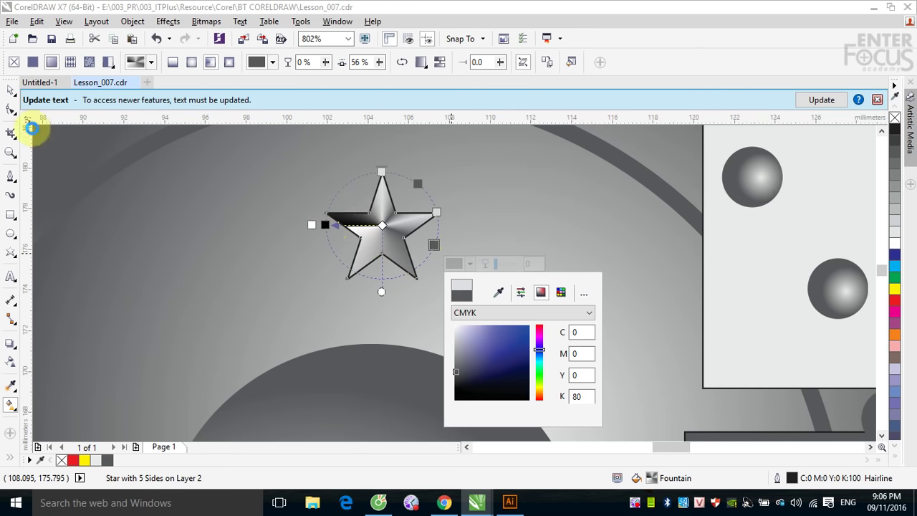
{"action": "left_click", "coordinate": [7, 87]}
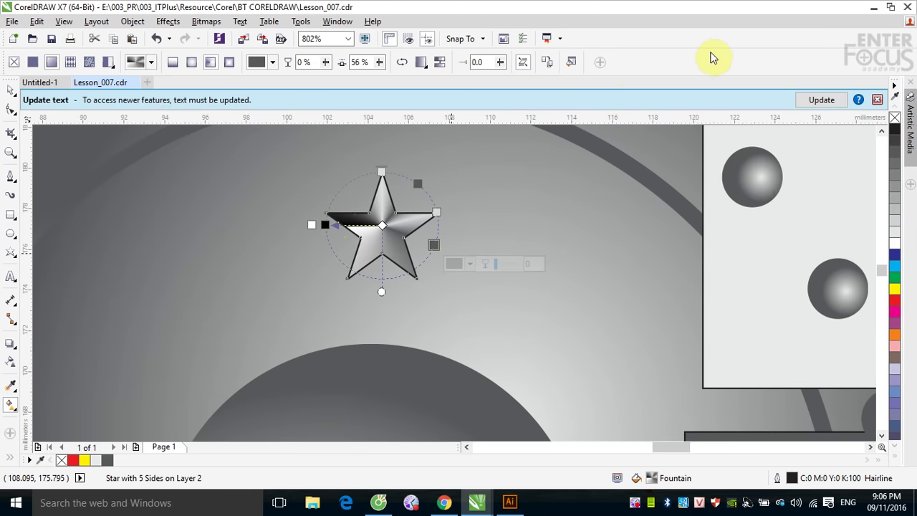
{"action": "key", "text": "F3"}
{"action": "key", "text": "F3"}
{"action": "key", "text": "F3"}
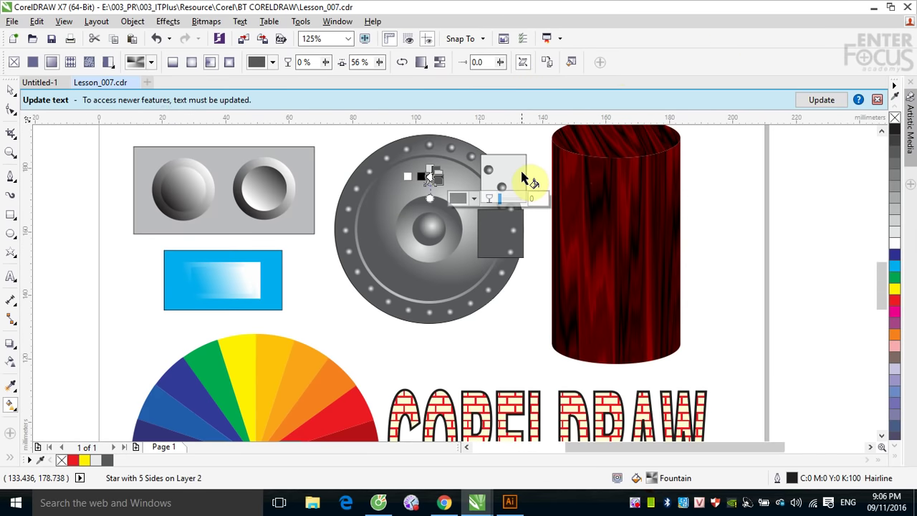
{"action": "left_click_drag", "start_coordinate": [528, 180], "coordinate": [615, 194]}
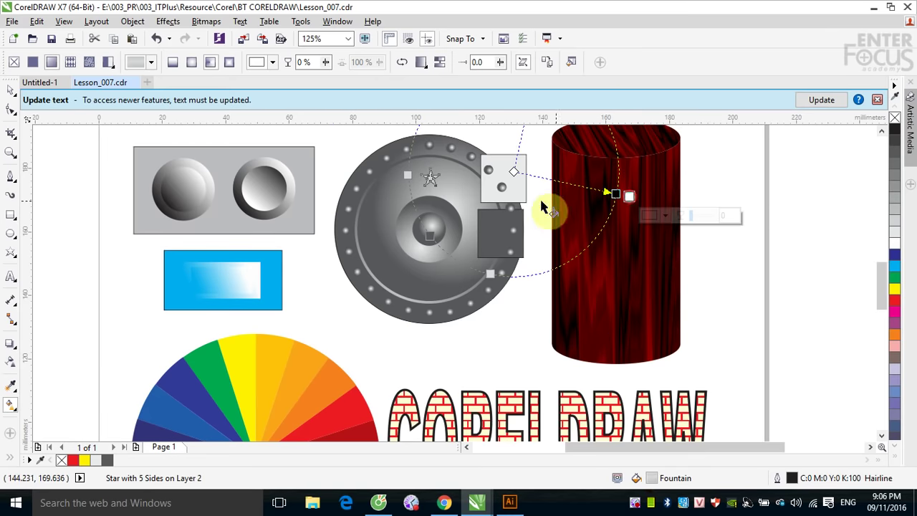
{"action": "left_click", "coordinate": [13, 91]}
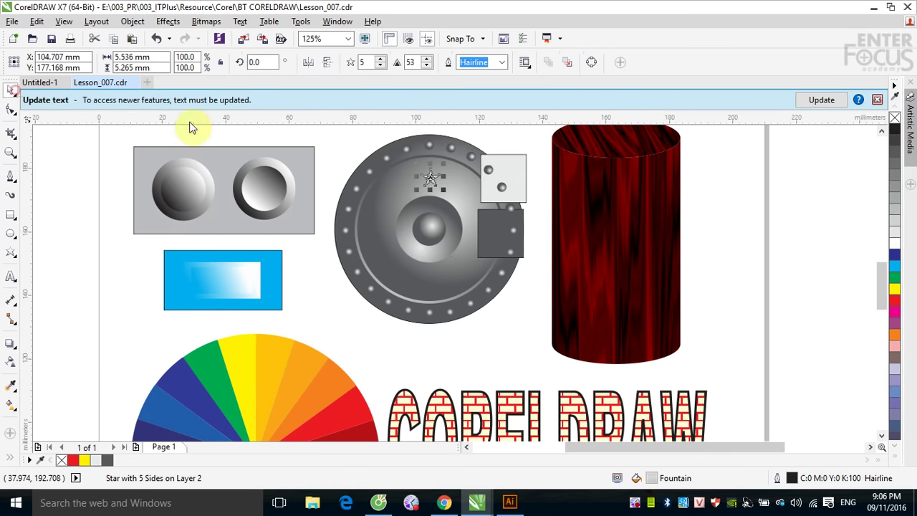
{"action": "left_click", "coordinate": [750, 211]}
{"action": "left_click", "coordinate": [519, 185]}
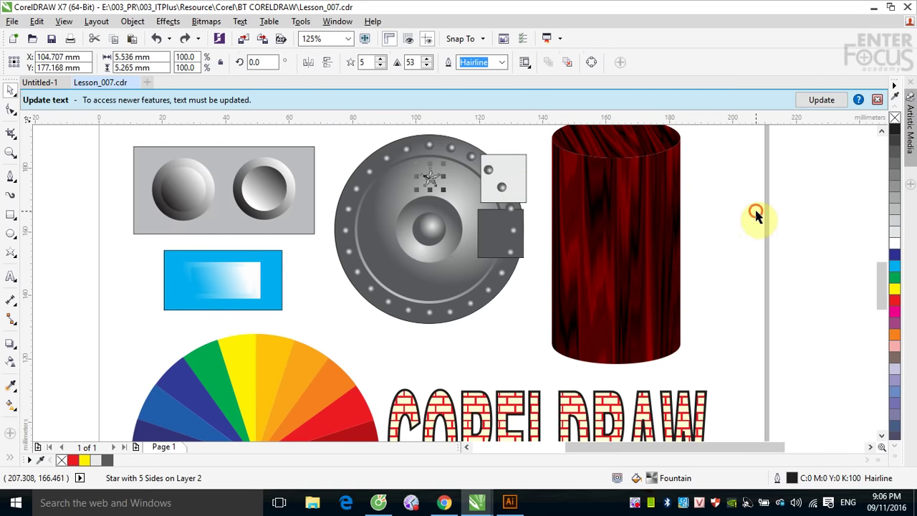
Step: Move the light grey and dark grey squares off the disc to the empty area outside the page, beyond the cylinder
{"action": "left_click", "coordinate": [754, 213]}
{"action": "left_click_drag", "start_coordinate": [516, 177], "coordinate": [822, 215]}
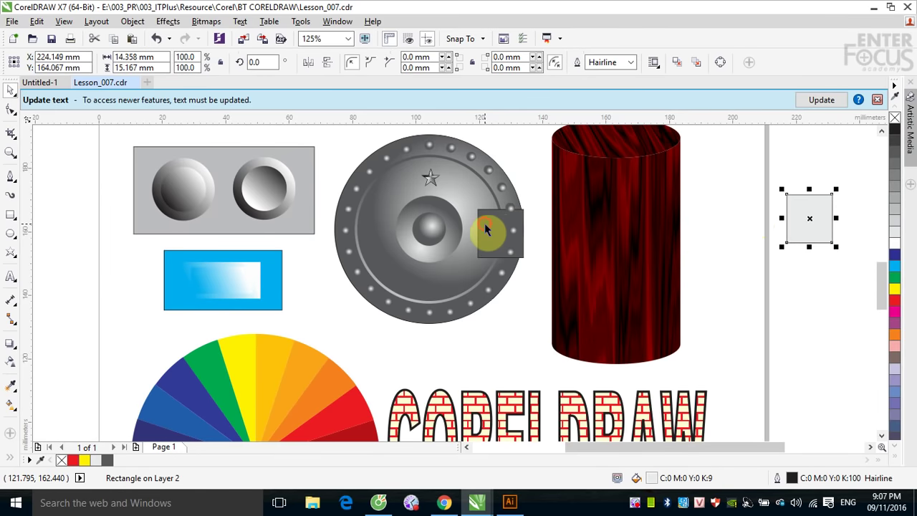
{"action": "left_click_drag", "start_coordinate": [487, 229], "coordinate": [773, 251]}
Step: Align the star with the disc's vertical centre line
{"action": "left_click", "coordinate": [428, 179]}
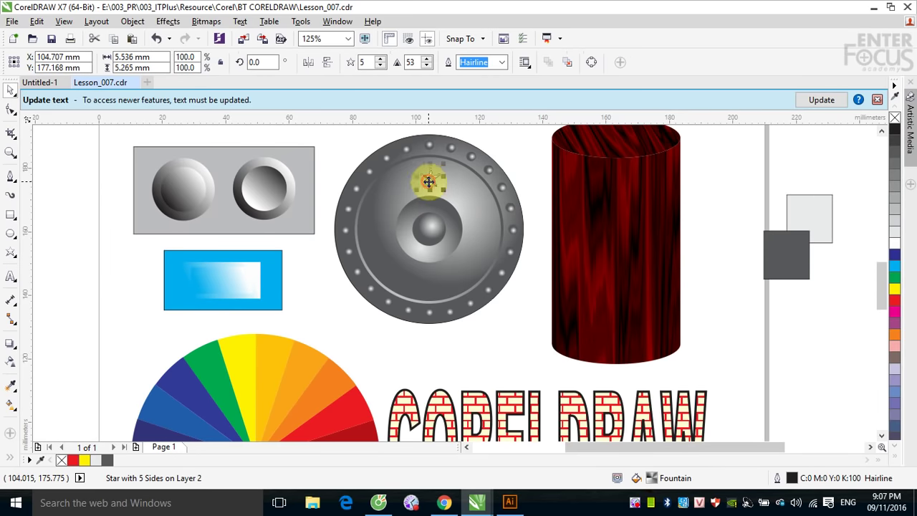
{"action": "left_click", "coordinate": [465, 187], "text": "shift"}
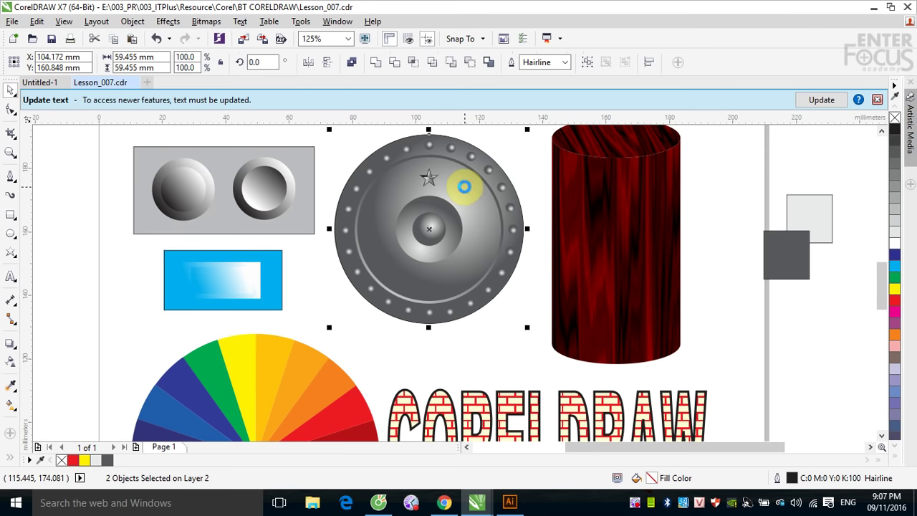
{"action": "left_click", "coordinate": [711, 245]}
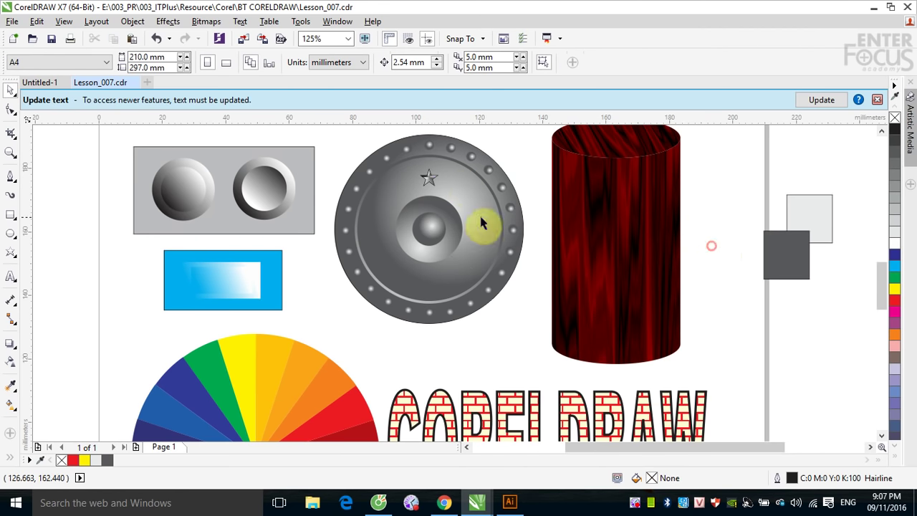
Step: Copy the star straight down to just below the central knob and mirror the copy vertically
{"action": "left_click", "coordinate": [429, 184]}
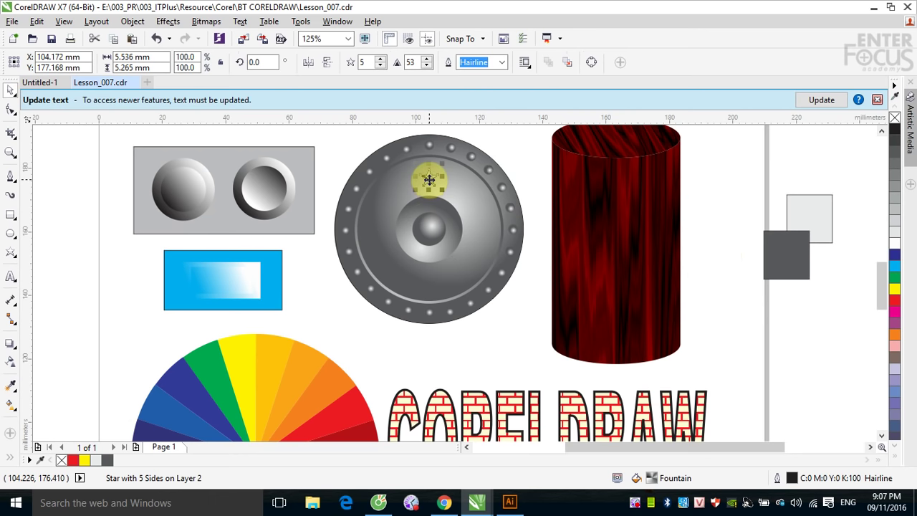
{"action": "key", "text": "Escape"}
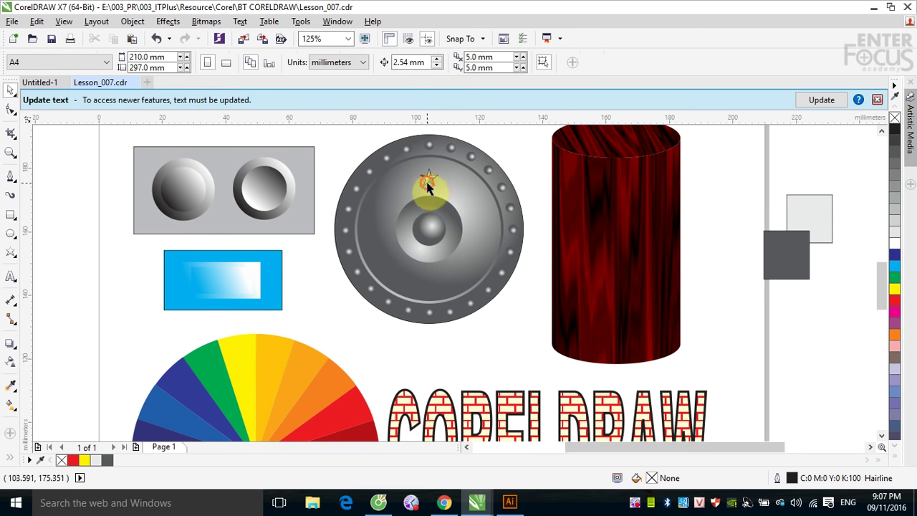
{"action": "left_click_drag", "start_coordinate": [427, 185], "coordinate": [428, 282]}
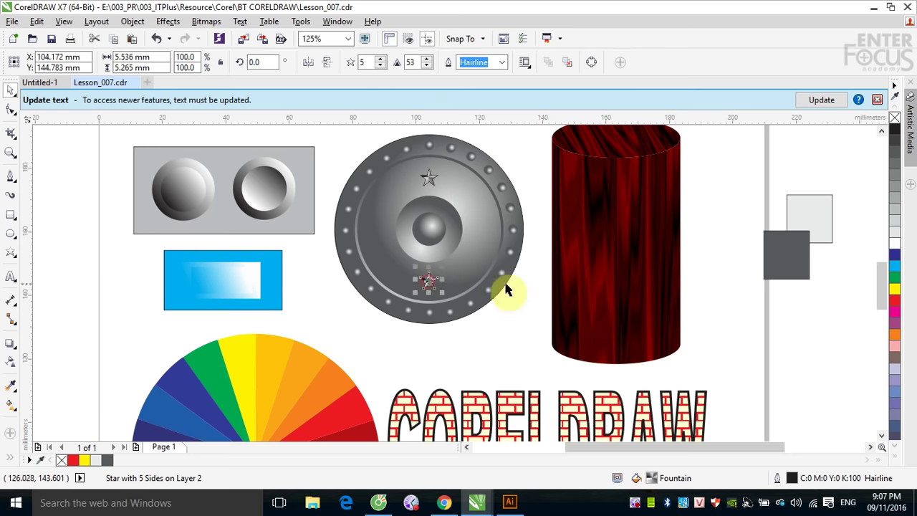
{"action": "left_click", "coordinate": [325, 66]}
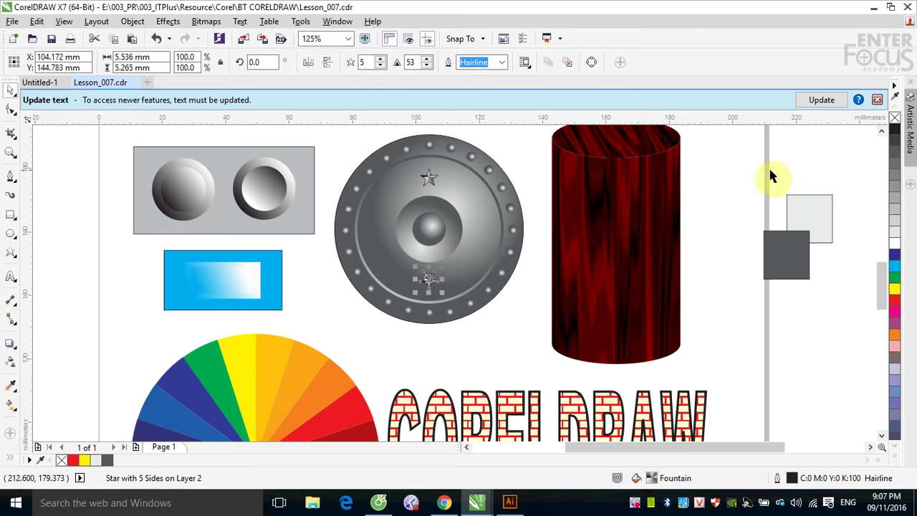
{"action": "left_click", "coordinate": [712, 172]}
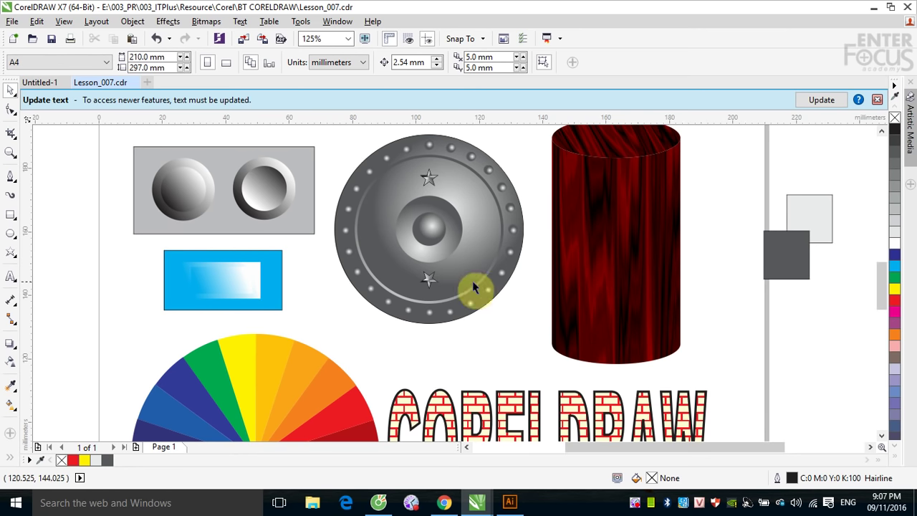
Step: Remove the outline from both stars and centre them as a group on the disc
{"action": "left_click_drag", "start_coordinate": [428, 283], "coordinate": [429, 178]}
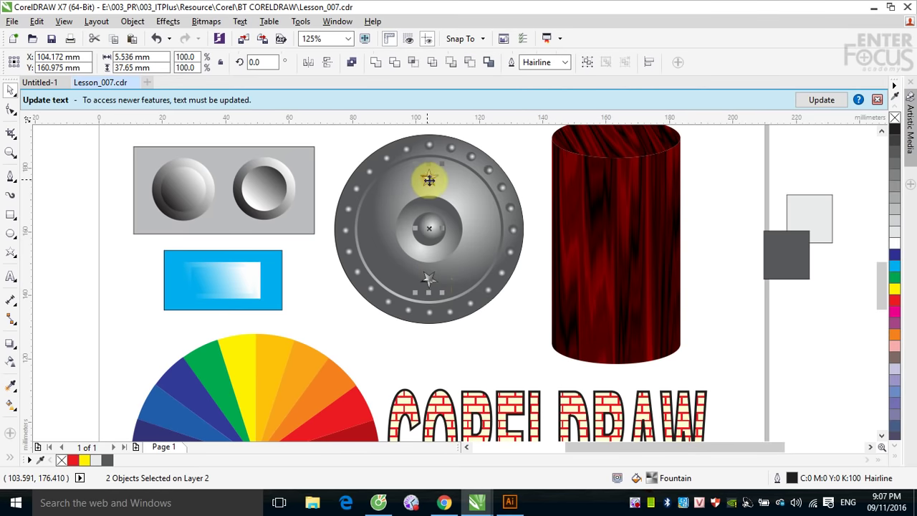
{"action": "right_click", "coordinate": [895, 118]}
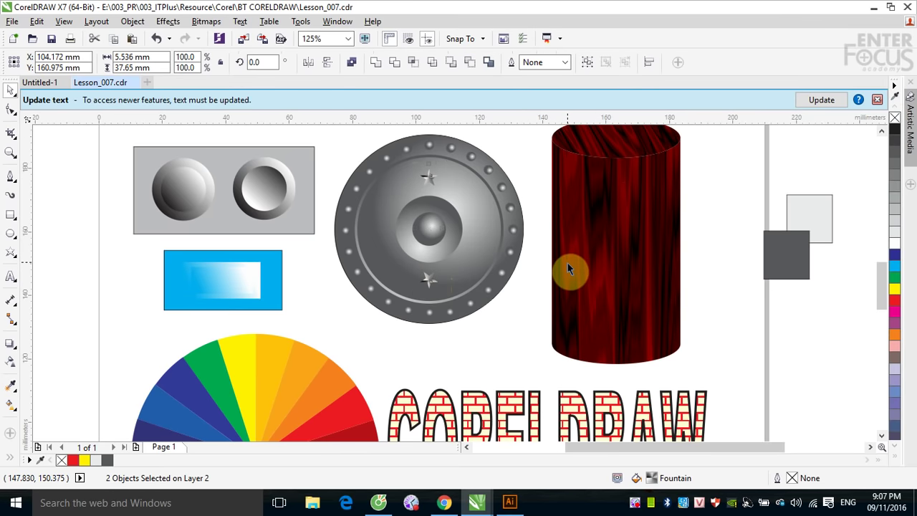
{"action": "left_click", "coordinate": [502, 278]}
{"action": "left_click", "coordinate": [477, 219], "text": "shift"}
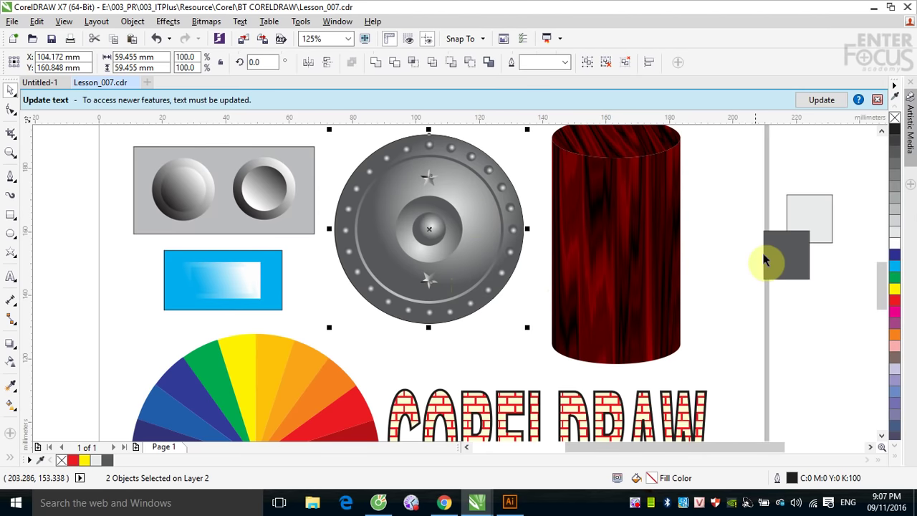
{"action": "left_click", "coordinate": [725, 209]}
Step: Rotate copies of the grouped star pair in 30° increments around the disc's centre to form a full ring of stars
{"action": "left_click", "coordinate": [430, 185]}
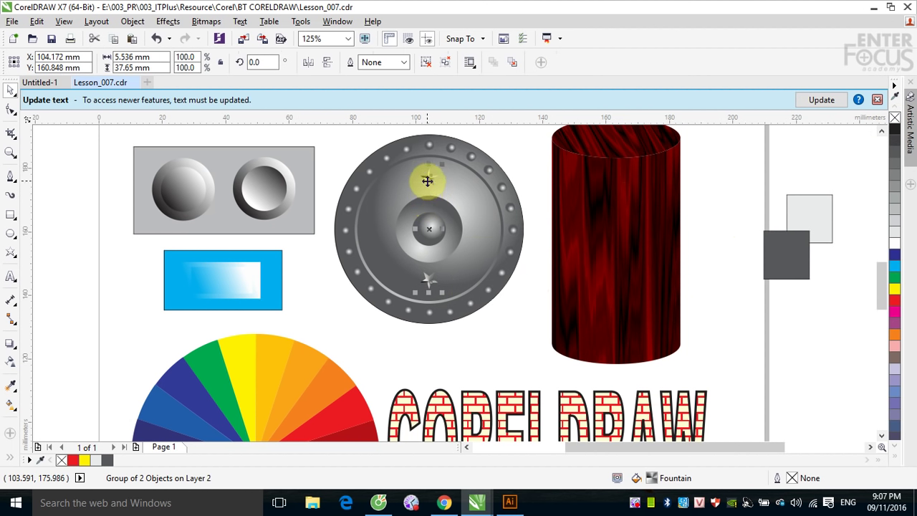
{"action": "left_click", "coordinate": [428, 177]}
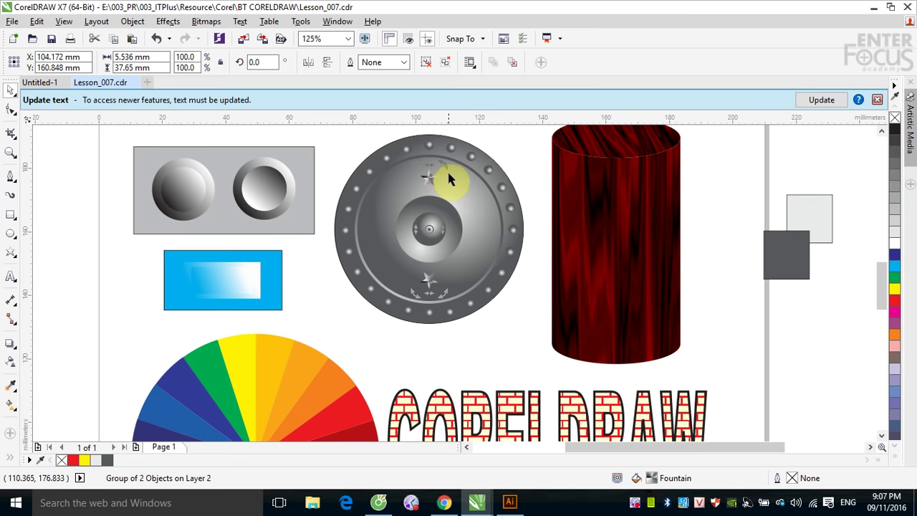
{"action": "left_click_drag", "start_coordinate": [437, 164], "coordinate": [470, 185]}
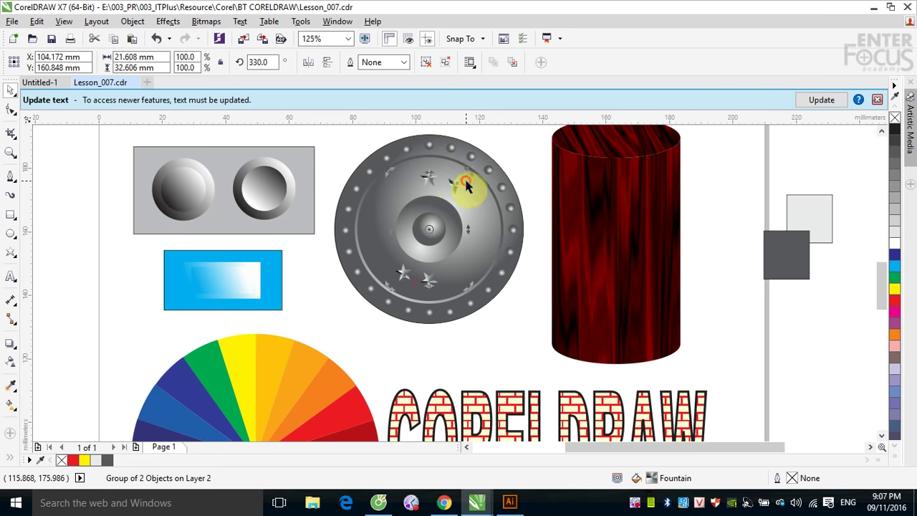
{"action": "key", "text": "ctrl+r"}
{"action": "key", "text": "ctrl+r"}
{"action": "key", "text": "ctrl+r"}
{"action": "key", "text": "ctrl+r"}
{"action": "key", "text": "ctrl+r"}
{"action": "key", "text": "ctrl+r"}
{"action": "key", "text": "ctrl+r"}
{"action": "key", "text": "ctrl+r"}
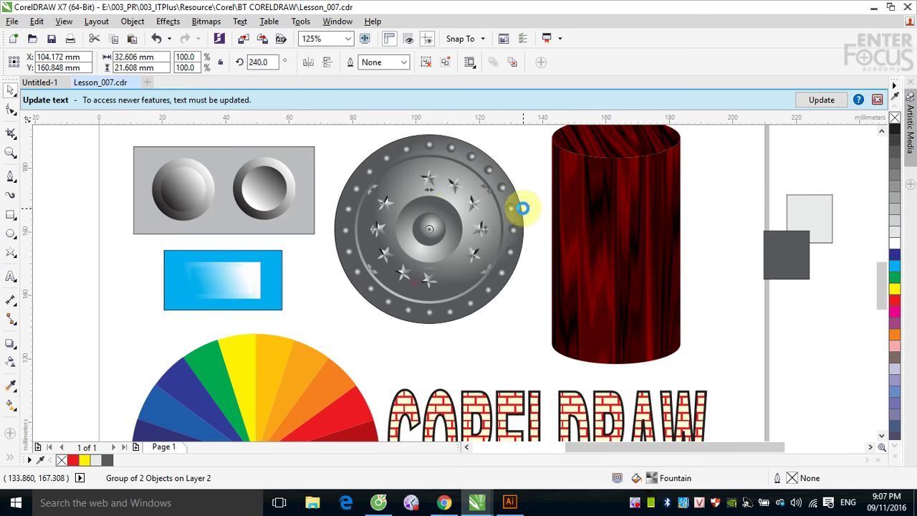
{"action": "left_click", "coordinate": [726, 225]}
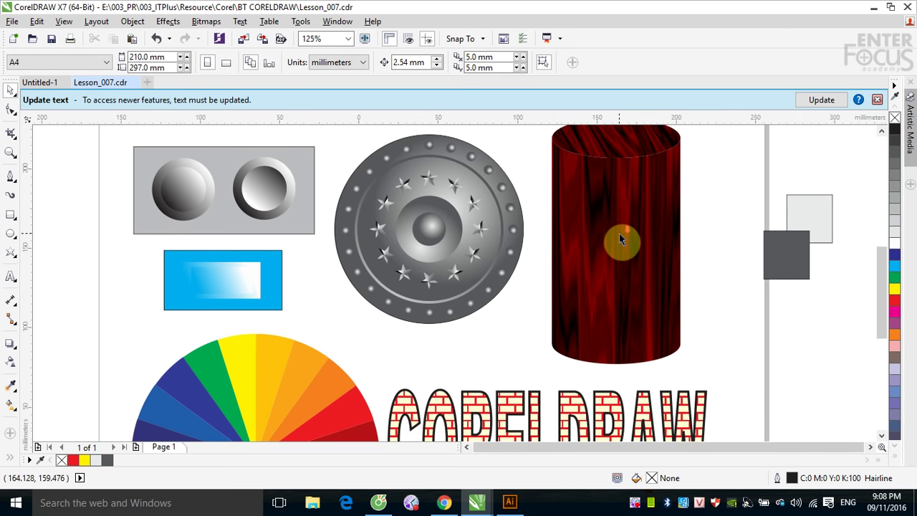
Step: Draw a circle about 58 mm in diameter across the page's left edge, overlapping the Konica fan
{"action": "scroll", "coordinate": [619, 233], "scroll_direction": "down", "scroll_amount": 5}
{"action": "key", "text": "z"}
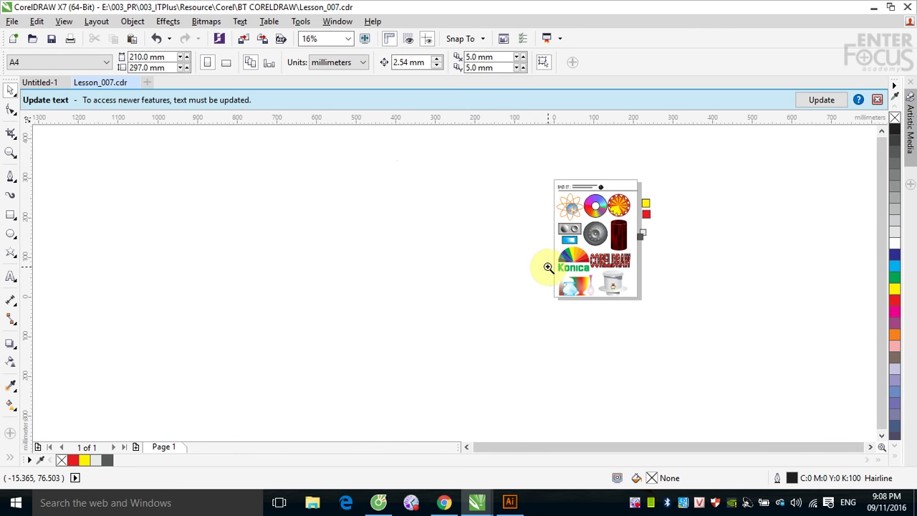
{"action": "left_click_drag", "start_coordinate": [547, 246], "coordinate": [617, 277]}
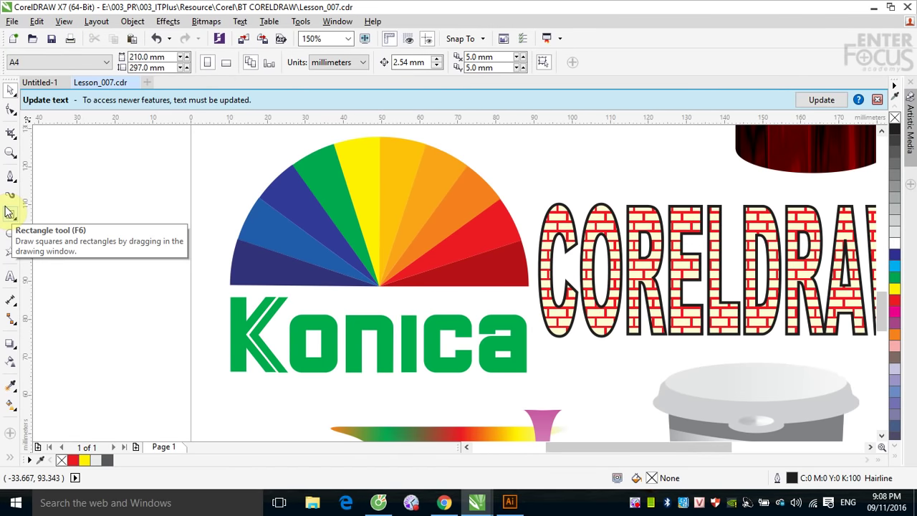
{"action": "left_click", "coordinate": [10, 234]}
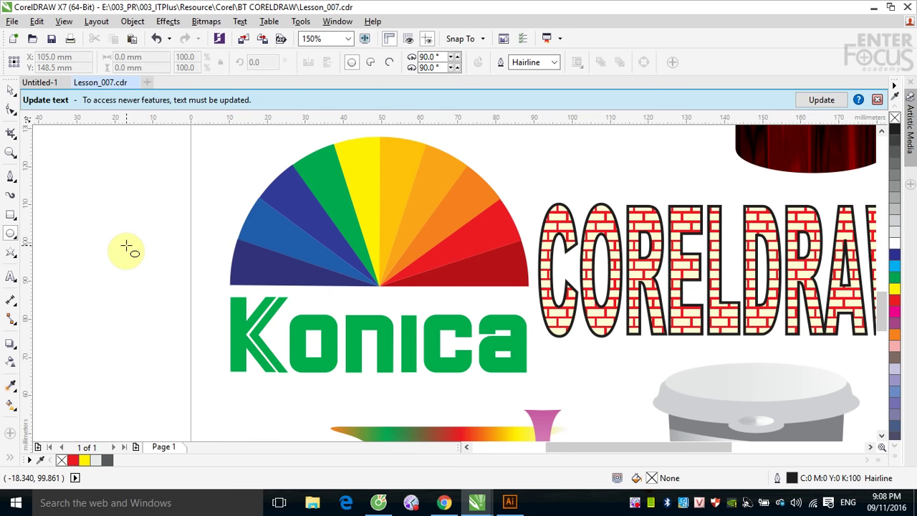
{"action": "left_click_drag", "start_coordinate": [86, 192], "coordinate": [310, 417]}
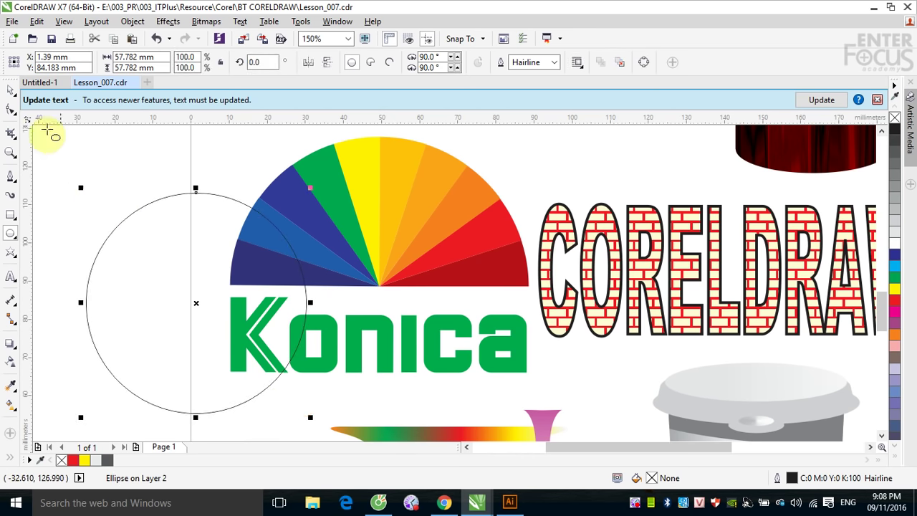
Step: Turn the circle into a pie wedge with a starting angle of 0° and an ending angle of 18°
{"action": "left_click", "coordinate": [9, 90]}
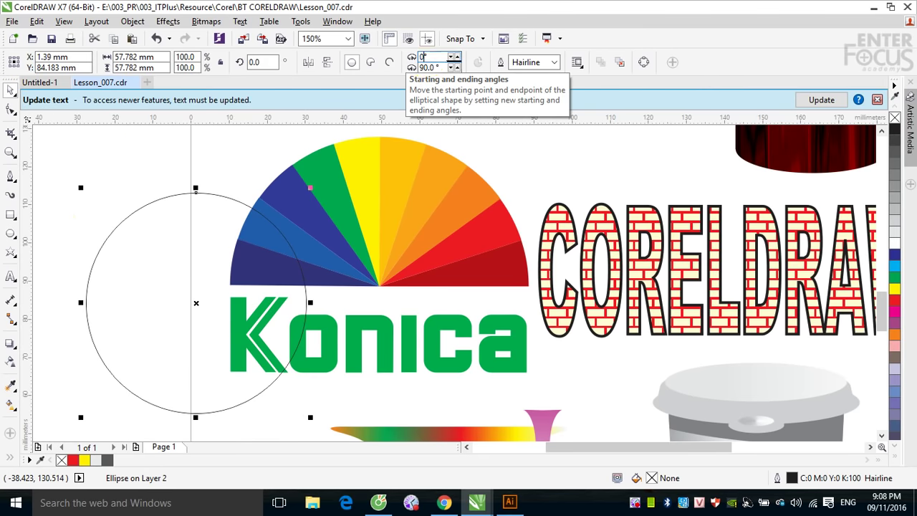
{"action": "key", "text": "Return"}
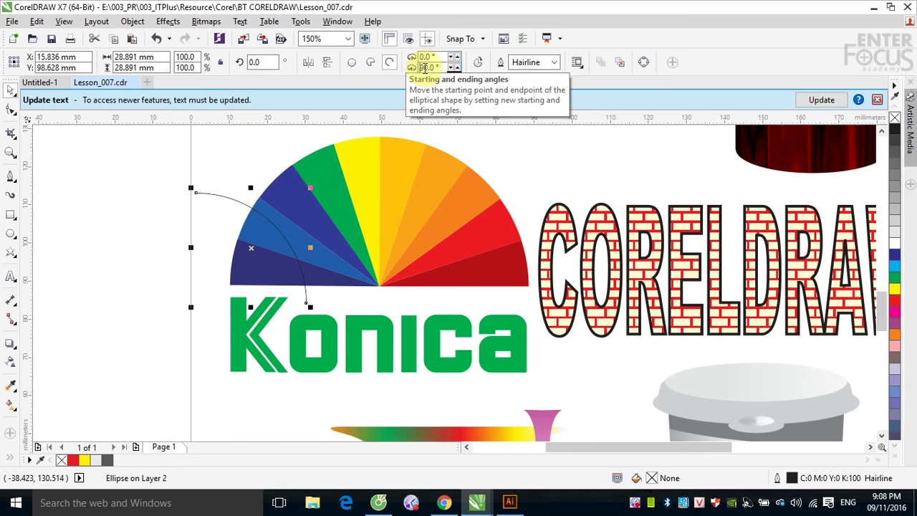
{"action": "type", "text": "1"}
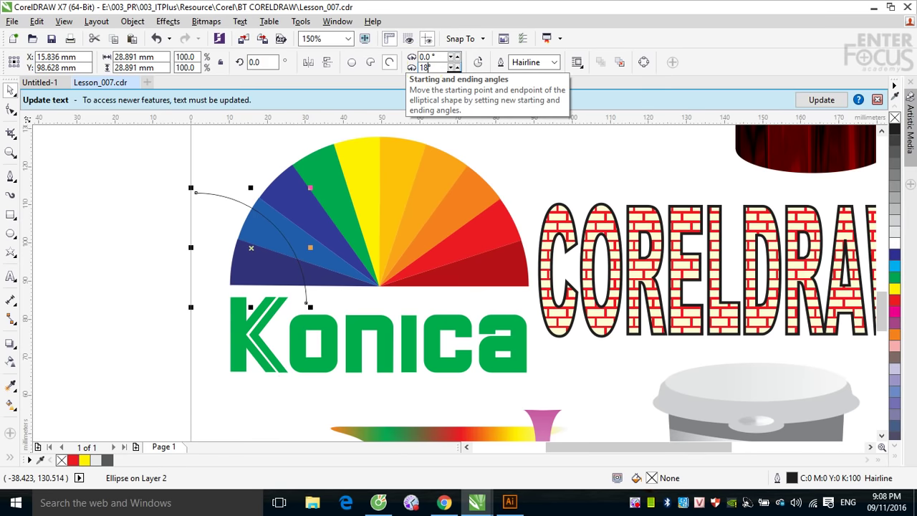
{"action": "type", "text": "8"}
{"action": "key", "text": "Return"}
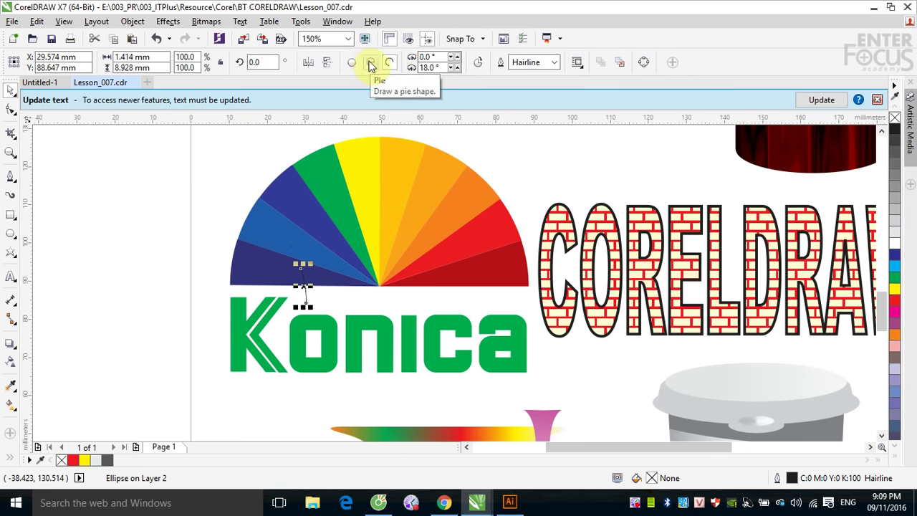
{"action": "left_click", "coordinate": [370, 62]}
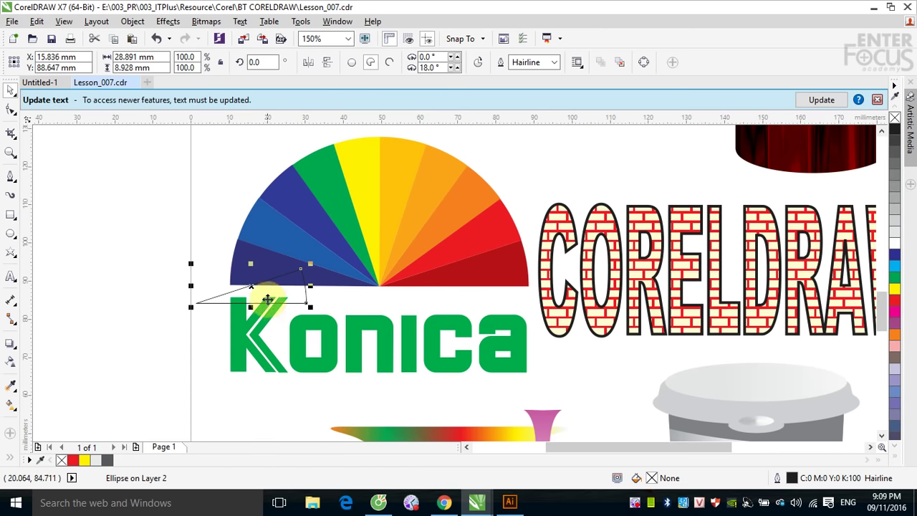
Step: Move the wedge off the page beside the Konica fan and place its rotation centre on its pointed tip
{"action": "left_click_drag", "start_coordinate": [251, 289], "coordinate": [117, 274]}
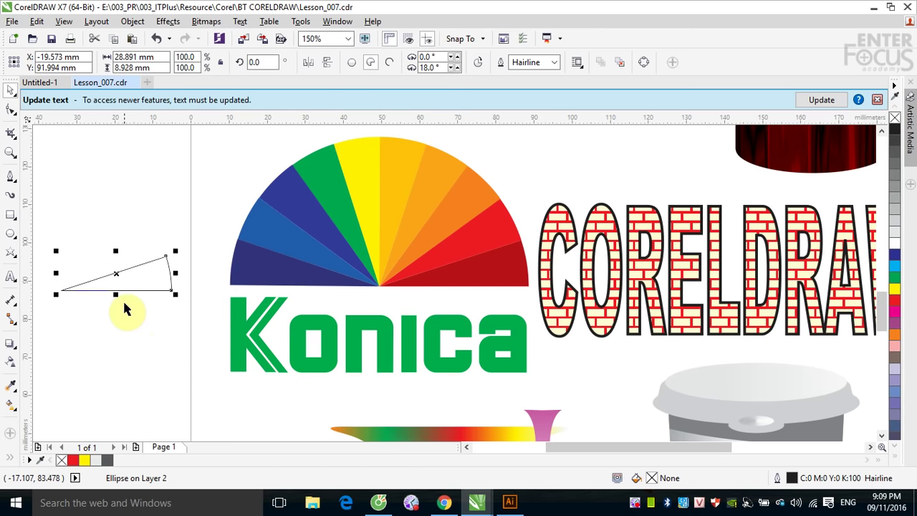
{"action": "left_click", "coordinate": [118, 277]}
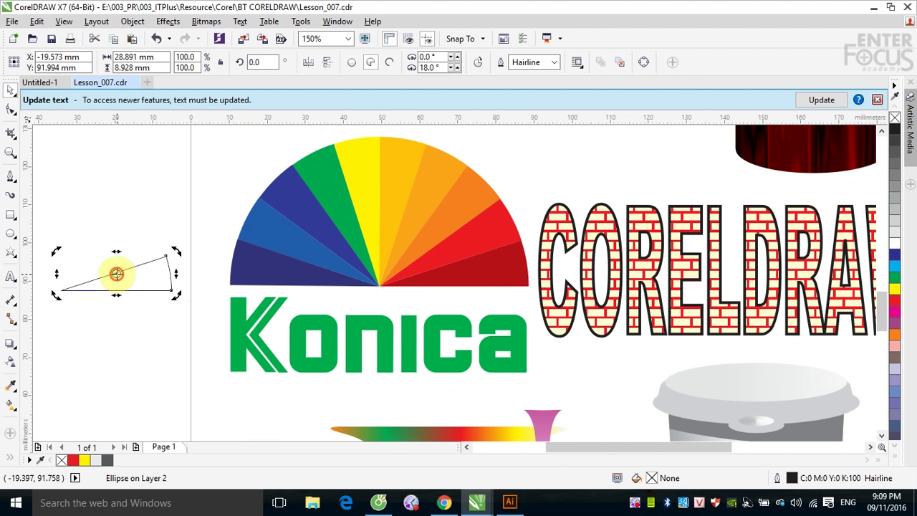
{"action": "left_click_drag", "start_coordinate": [116, 274], "coordinate": [60, 289]}
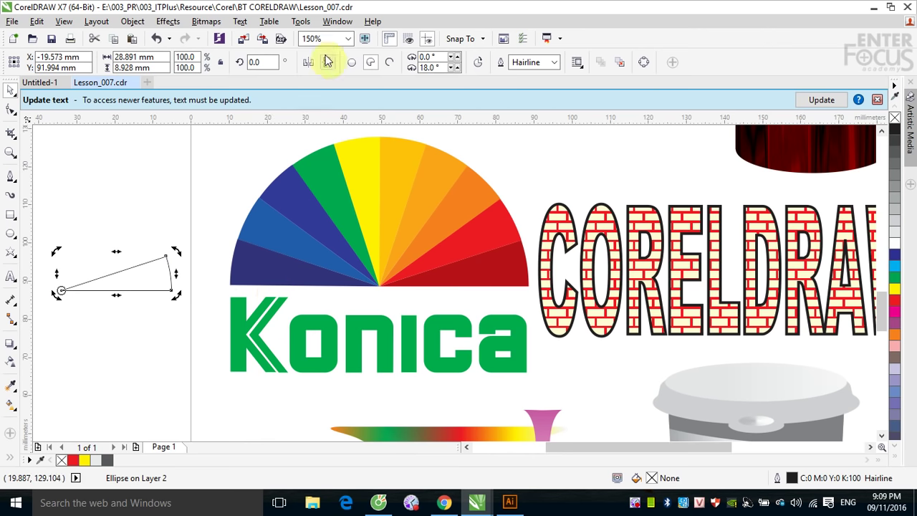
Step: Set the constrain angle to 18 degrees in the Edit options
{"action": "key", "text": "ctrl+j"}
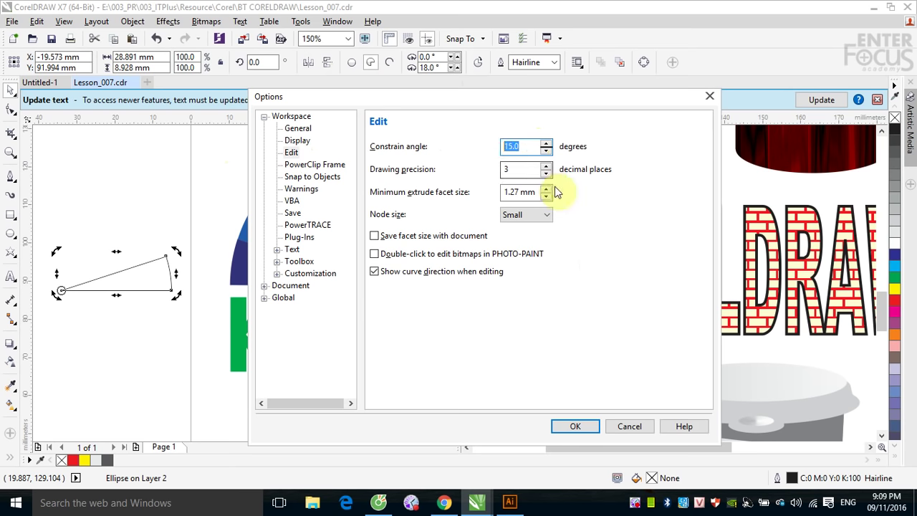
{"action": "type", "text": "18"}
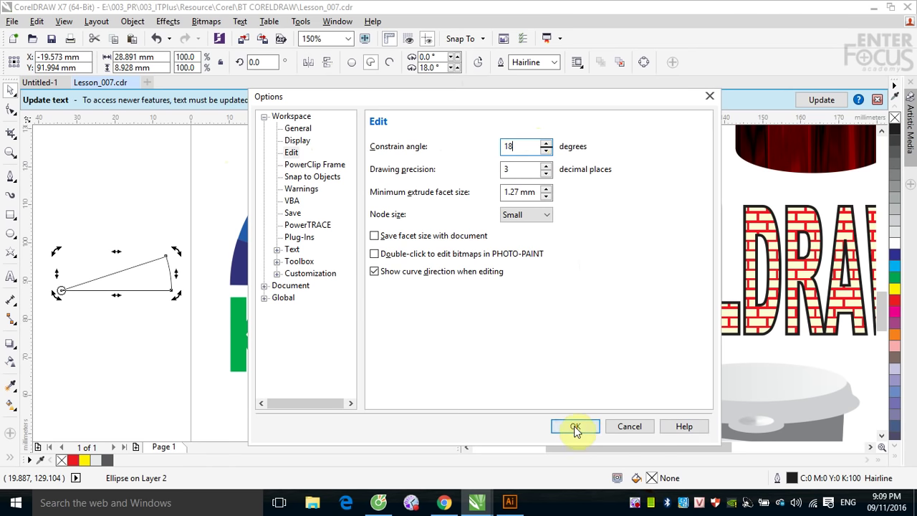
{"action": "left_click", "coordinate": [574, 426]}
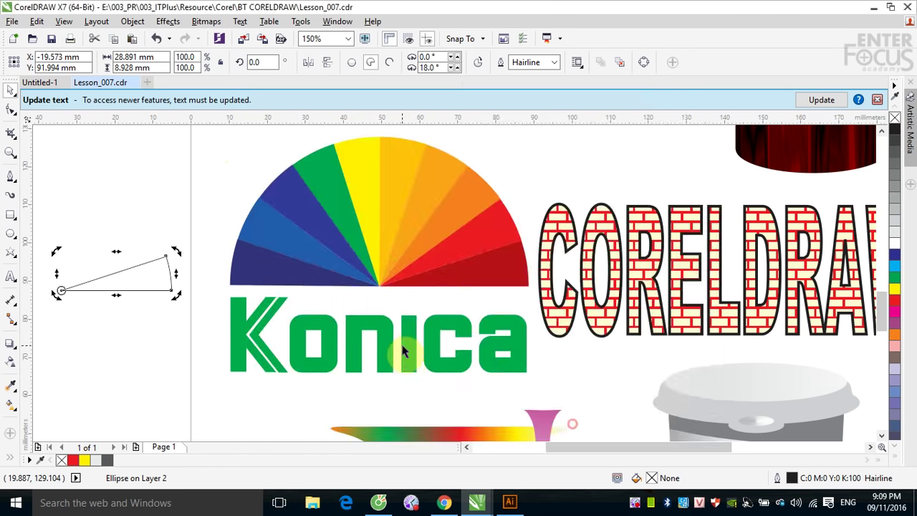
Step: Rotate copies of the wedge in 18° increments around its tip to form a half-circle fan
{"action": "left_click_drag", "start_coordinate": [178, 252], "coordinate": [168, 230]}
{"action": "key", "text": "ctrl+r"}
{"action": "key", "text": "ctrl+r"}
{"action": "key", "text": "ctrl+r"}
{"action": "key", "text": "ctrl+r"}
{"action": "key", "text": "ctrl+r"}
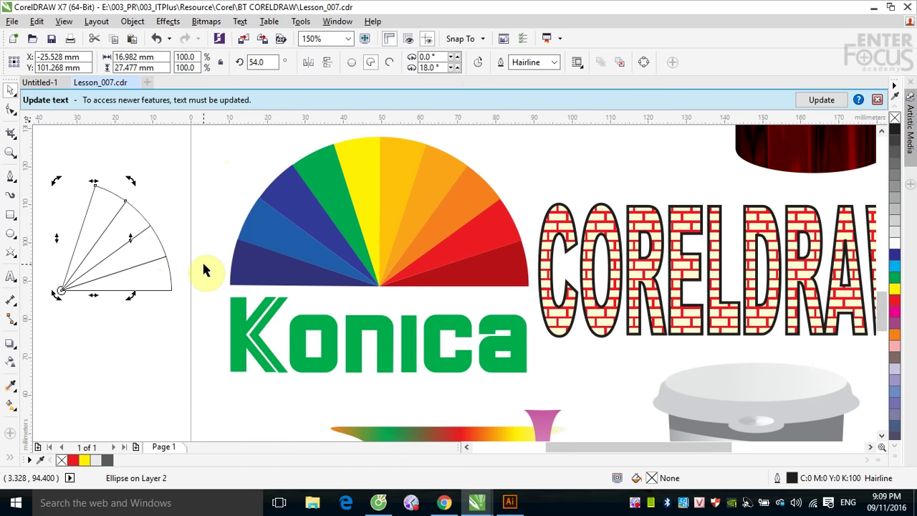
{"action": "key", "text": "ctrl+r"}
{"action": "key", "text": "ctrl+r"}
{"action": "key", "text": "ctrl+r"}
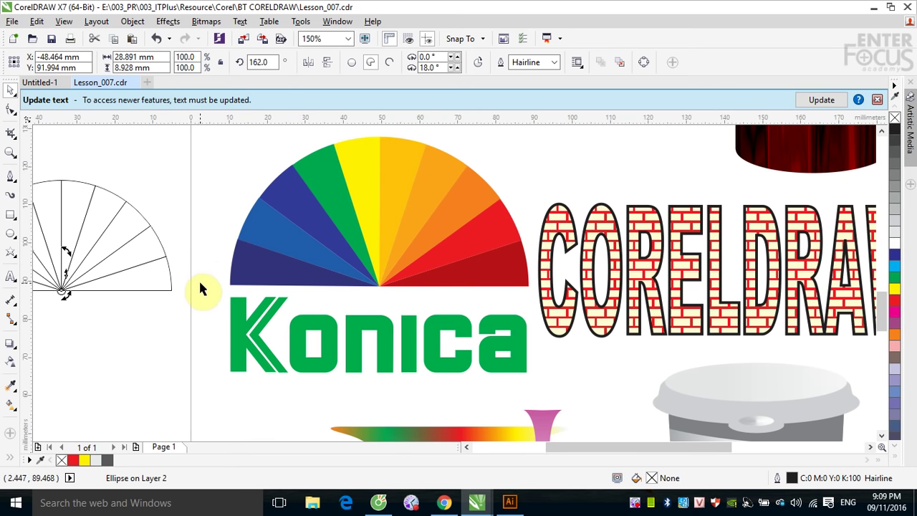
Step: Undo all the rotated wedge copies so only the original wedge is left
{"action": "key", "text": "ctrl+z"}
{"action": "key", "text": "ctrl+z"}
{"action": "key", "text": "ctrl+z"}
{"action": "key", "text": "ctrl+z"}
{"action": "key", "text": "ctrl+z"}
{"action": "key", "text": "ctrl+z"}
{"action": "key", "text": "ctrl+z"}
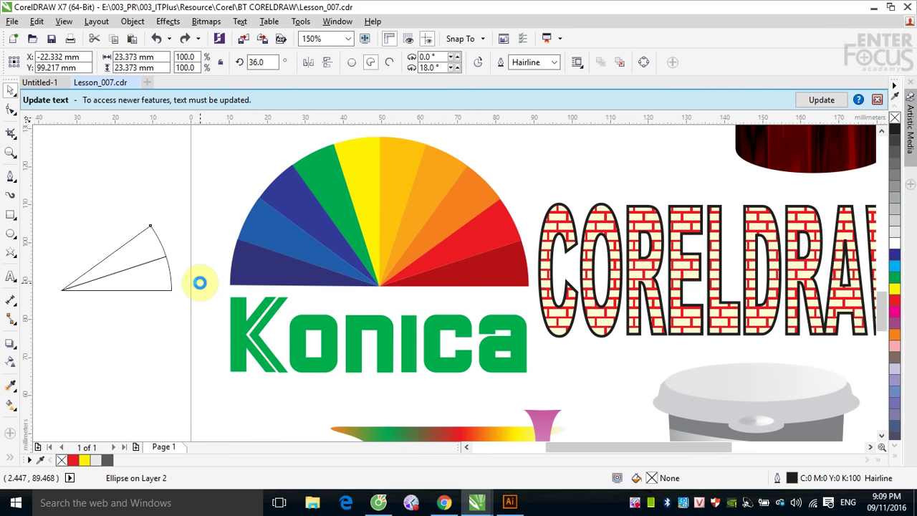
{"action": "key", "text": "ctrl+z"}
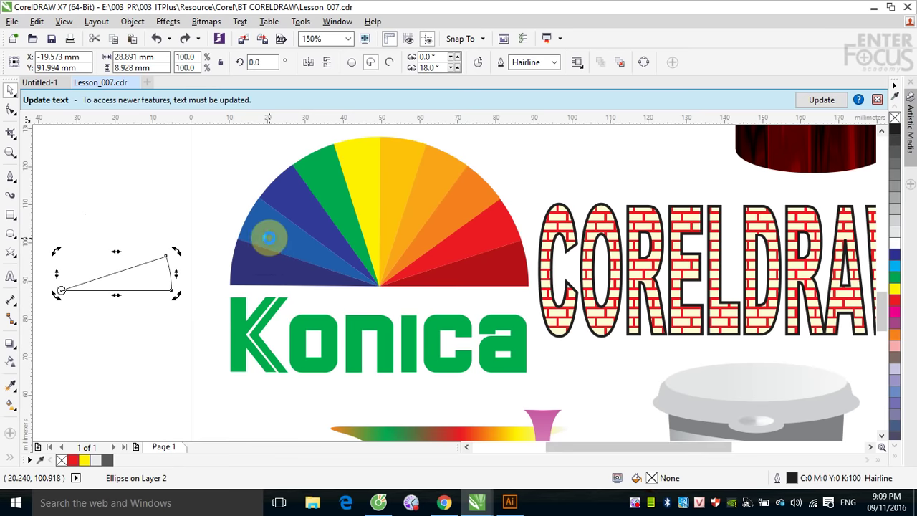
Step: Set the constrain angle to 15 degrees in the Edit options
{"action": "key", "text": "ctrl+j"}
{"action": "left_click", "coordinate": [525, 146]}
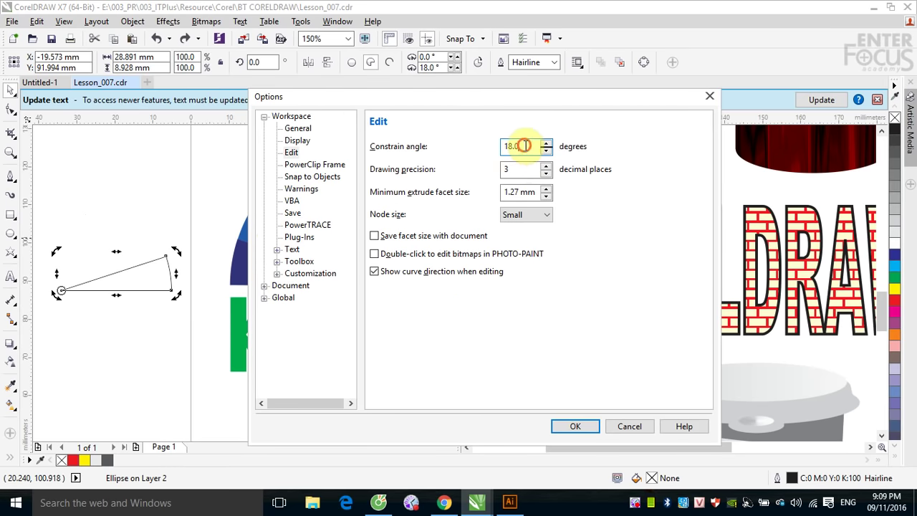
{"action": "double_click", "coordinate": [525, 145]}
{"action": "type", "text": "15"}
{"action": "key", "text": "Return"}
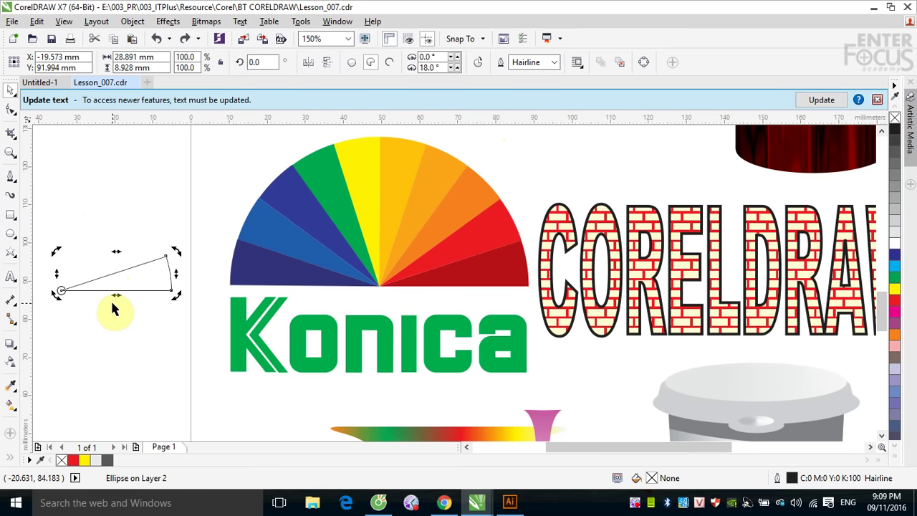
Step: Open the Rotate transformation settings for the selected wedge
{"action": "left_click", "coordinate": [132, 22]}
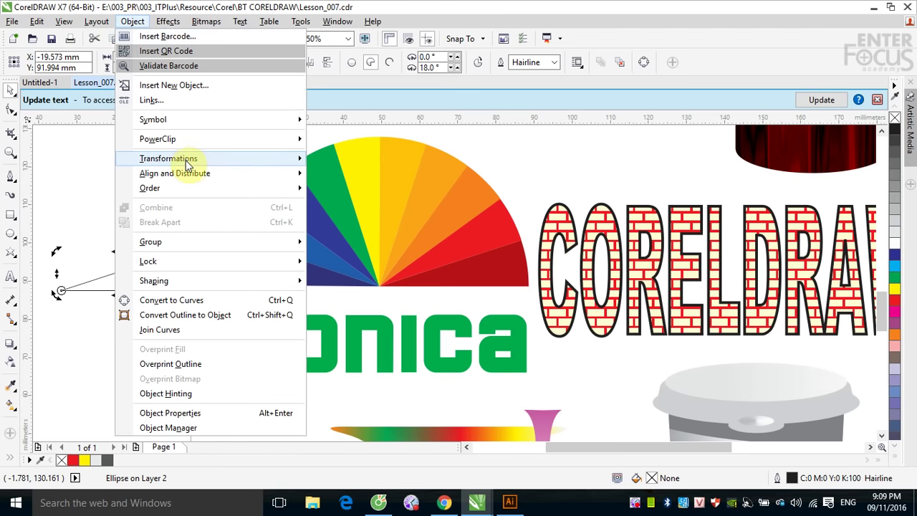
{"action": "mouse_move", "coordinate": [189, 159]}
{"action": "left_click", "coordinate": [335, 174]}
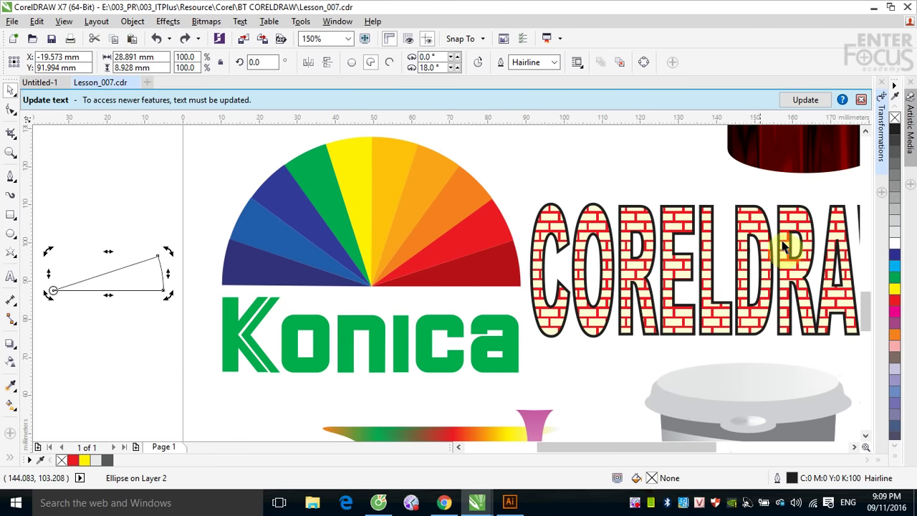
{"action": "left_click", "coordinate": [882, 144]}
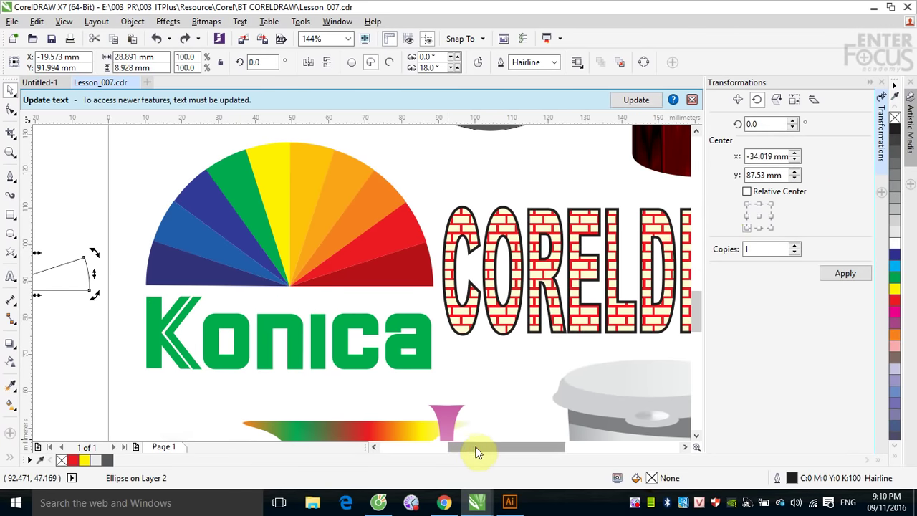
{"action": "left_click_drag", "start_coordinate": [478, 452], "coordinate": [448, 449]}
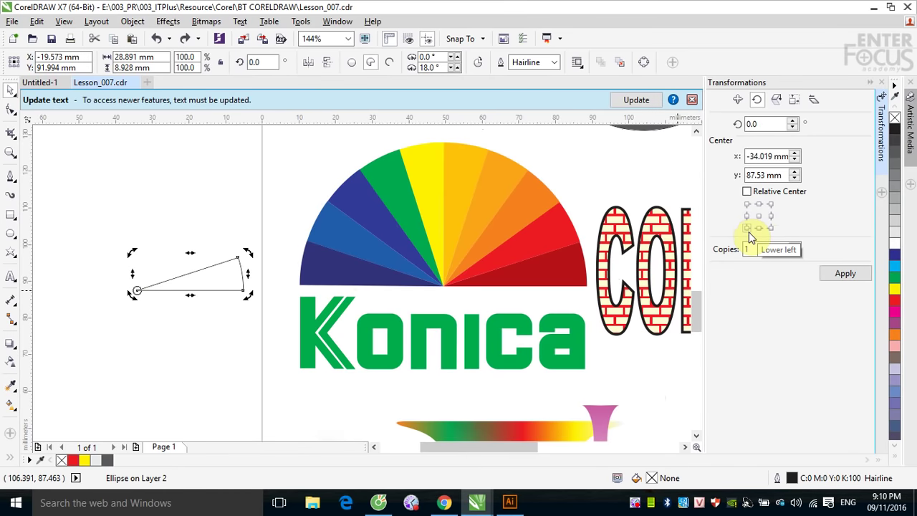
Step: Rotate 9 copies of the wedge in 18° increments around its tip to form a half-circle fan
{"action": "left_click_drag", "start_coordinate": [760, 126], "coordinate": [742, 126]}
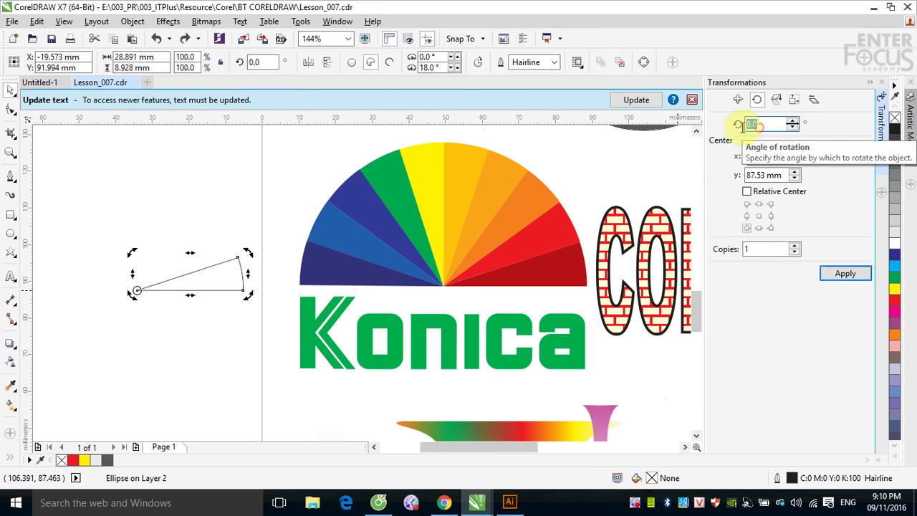
{"action": "type", "text": "18"}
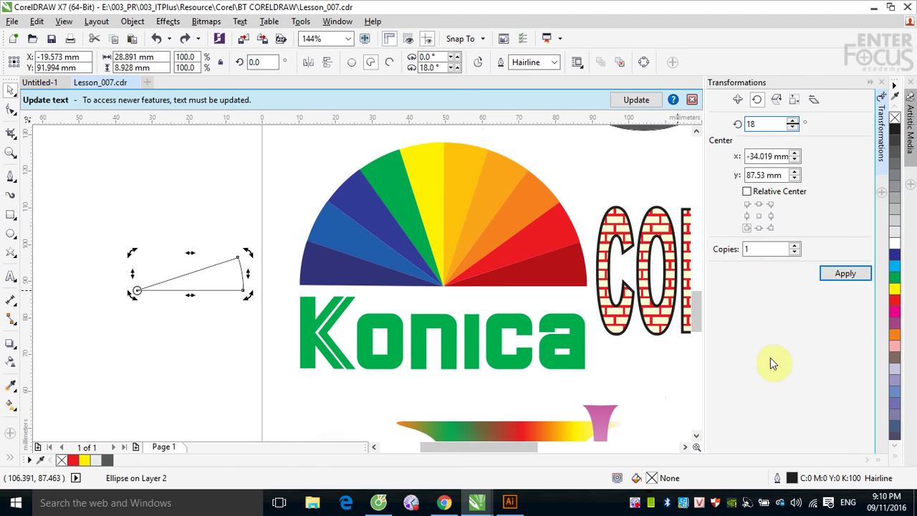
{"action": "left_click", "coordinate": [754, 250]}
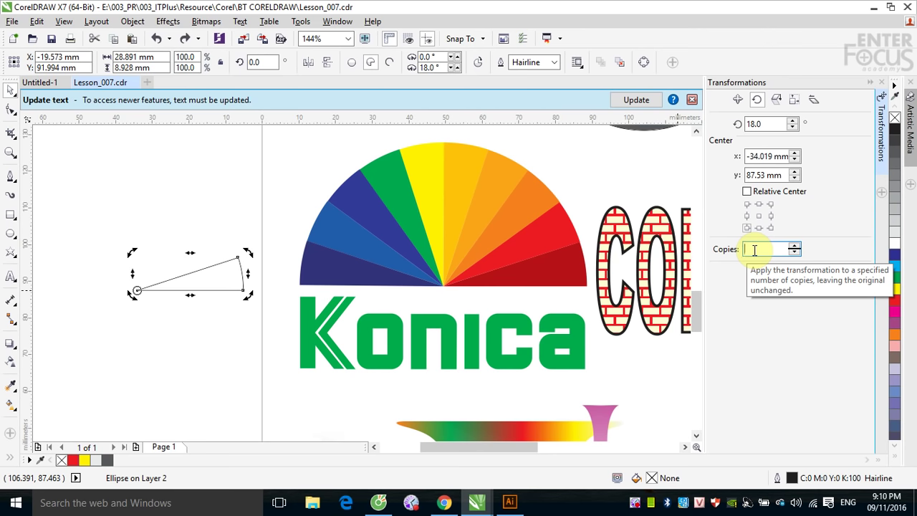
{"action": "type", "text": "9"}
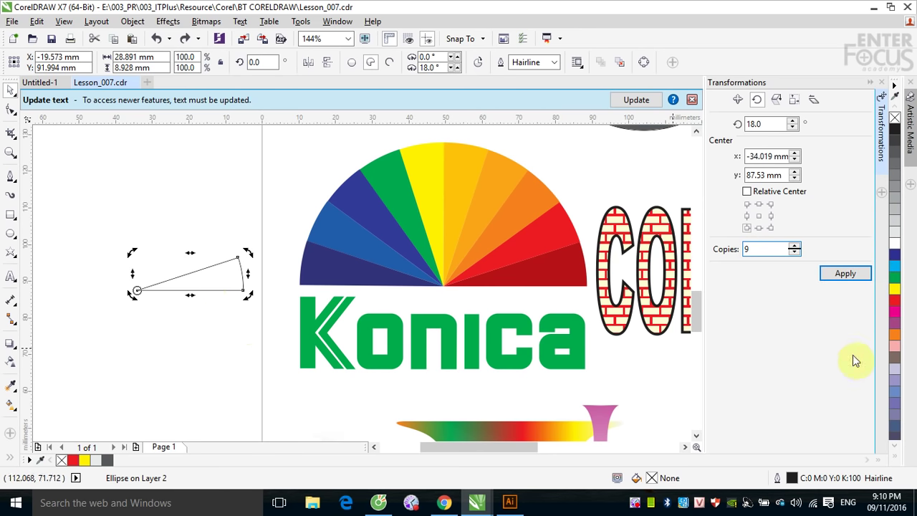
{"action": "left_click", "coordinate": [846, 273]}
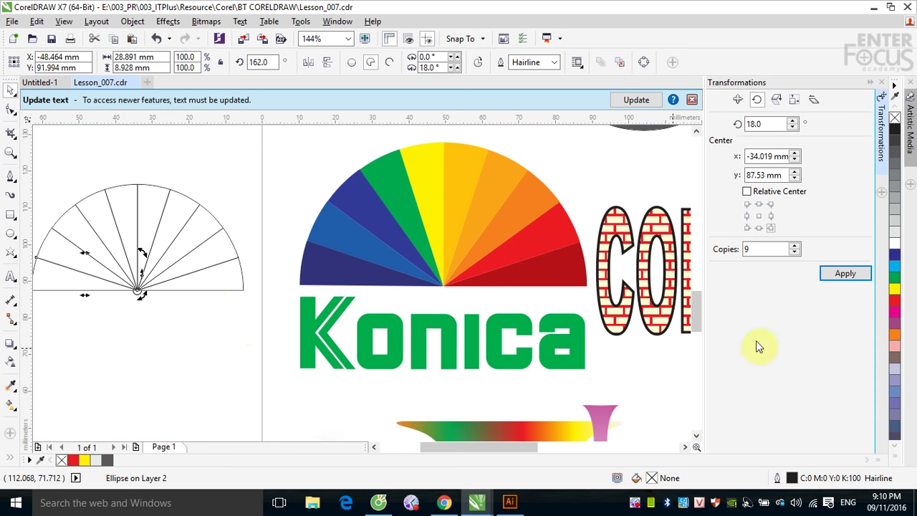
Step: Copy the dark red, red, orange, light orange and amber attributes from the Konica fan onto the new fan's five matching right-half wedges
{"action": "left_click", "coordinate": [10, 387]}
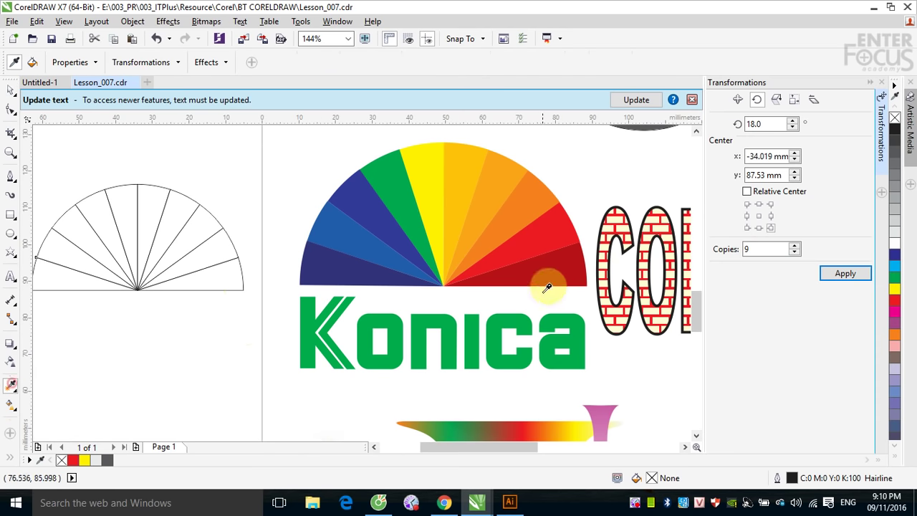
{"action": "left_click", "coordinate": [546, 288]}
{"action": "left_click", "coordinate": [218, 275]}
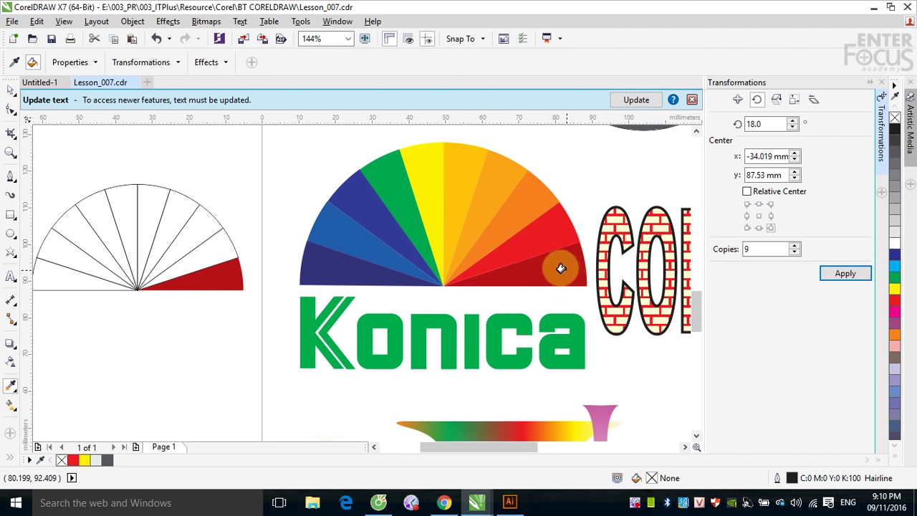
{"action": "key", "text": "shift"}
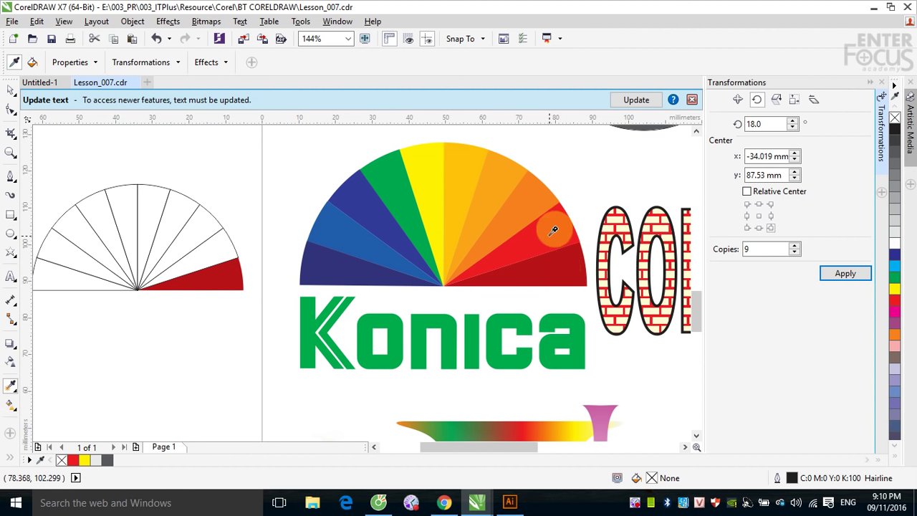
{"action": "left_click", "coordinate": [553, 230]}
{"action": "left_click", "coordinate": [210, 244]}
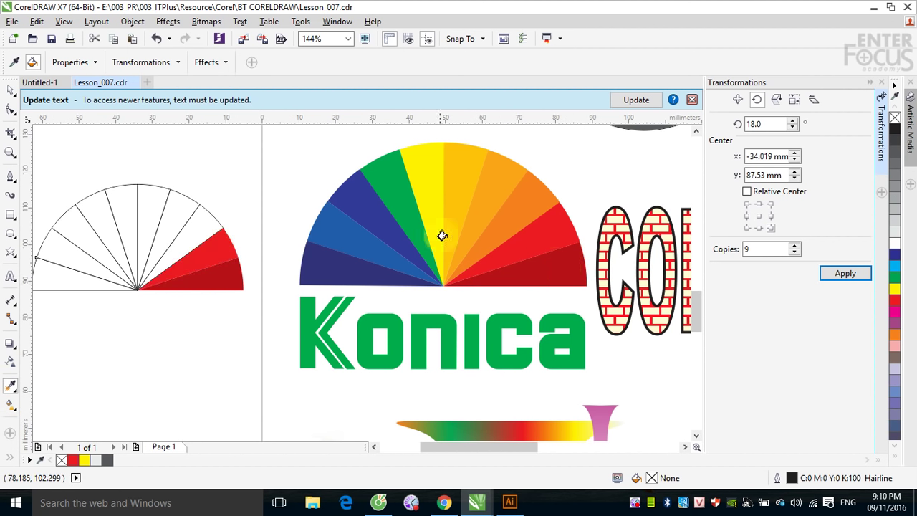
{"action": "left_click", "coordinate": [520, 205]}
{"action": "left_click", "coordinate": [200, 231]}
{"action": "key", "text": "shift"}
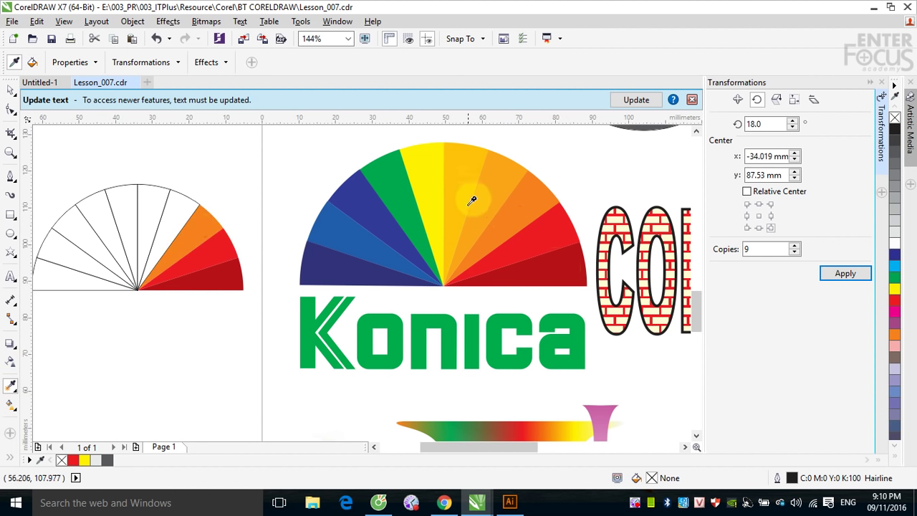
{"action": "left_click", "coordinate": [471, 201]}
{"action": "left_click", "coordinate": [179, 206]}
{"action": "key", "text": "shift"}
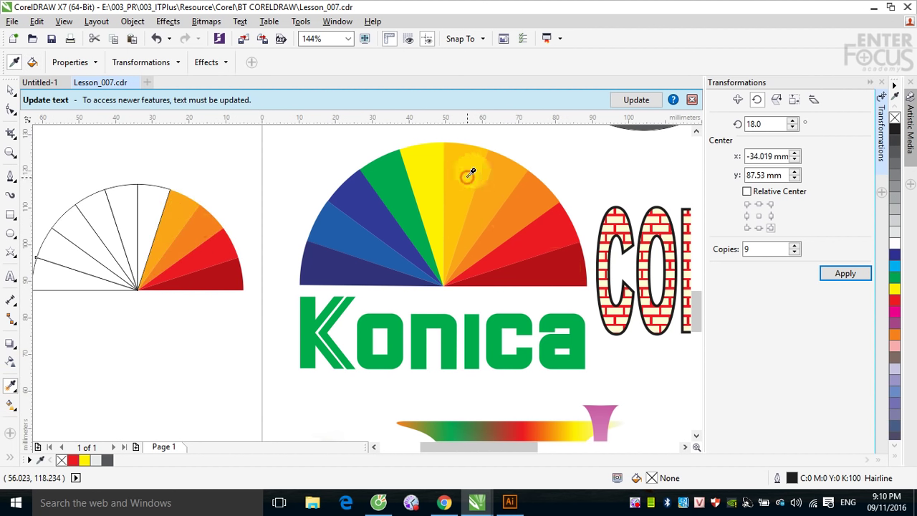
{"action": "left_click", "coordinate": [148, 194]}
Step: Copy the yellow, green, dark blue, blue and navy attributes from the Konica fan onto the new fan's five matching left-half wedges
{"action": "key", "text": "shift"}
{"action": "left_click", "coordinate": [428, 166]}
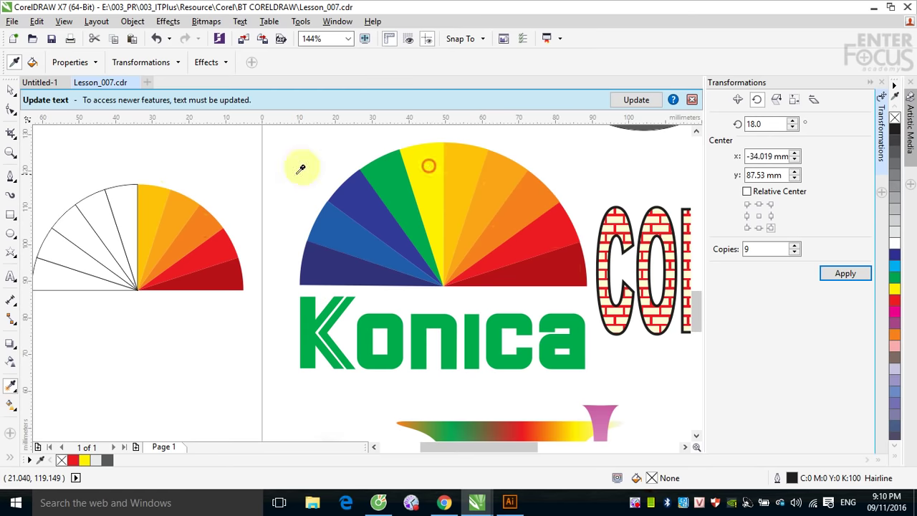
{"action": "left_click", "coordinate": [123, 210]}
{"action": "key", "text": "shift"}
{"action": "left_click", "coordinate": [383, 180]}
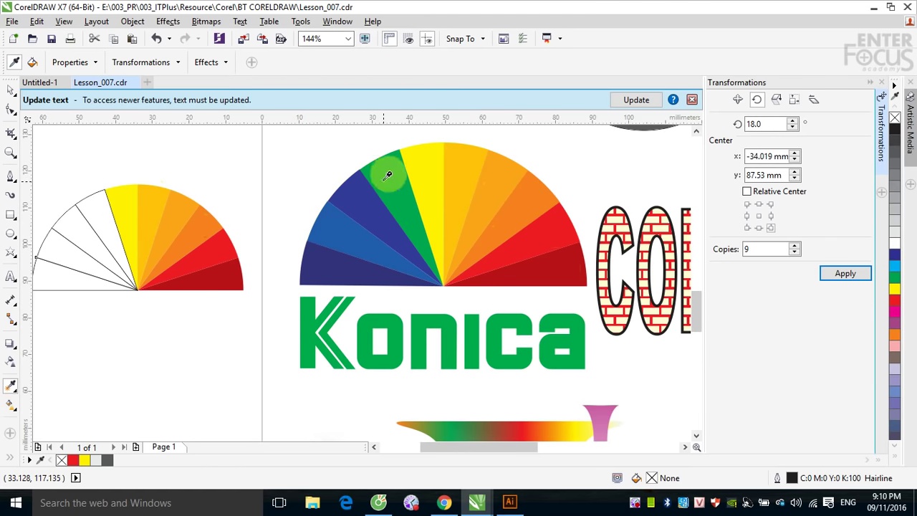
{"action": "left_click", "coordinate": [101, 214]}
{"action": "key", "text": "shift"}
{"action": "left_click", "coordinate": [368, 198]}
{"action": "left_click", "coordinate": [94, 236]}
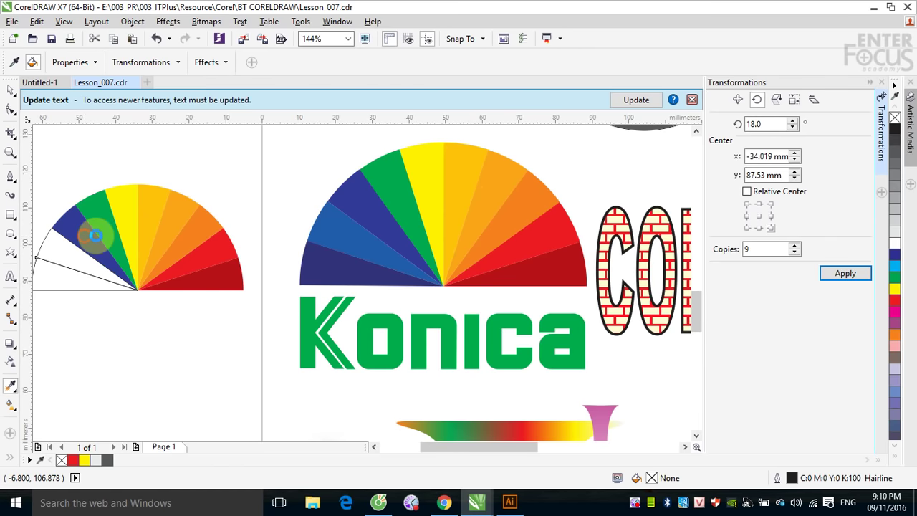
{"action": "key", "text": "shift"}
{"action": "left_click", "coordinate": [327, 225]}
{"action": "left_click", "coordinate": [76, 254]}
{"action": "key", "text": "shift"}
{"action": "left_click", "coordinate": [324, 269]}
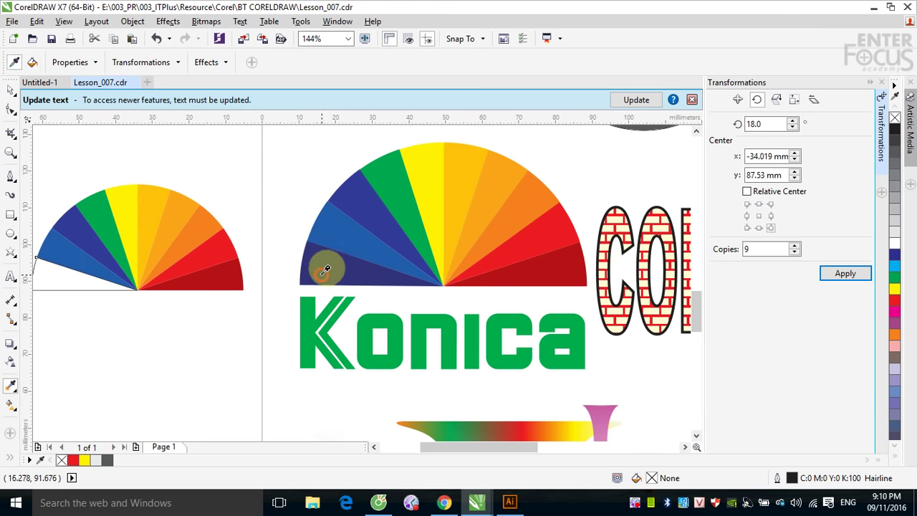
{"action": "left_click", "coordinate": [67, 267]}
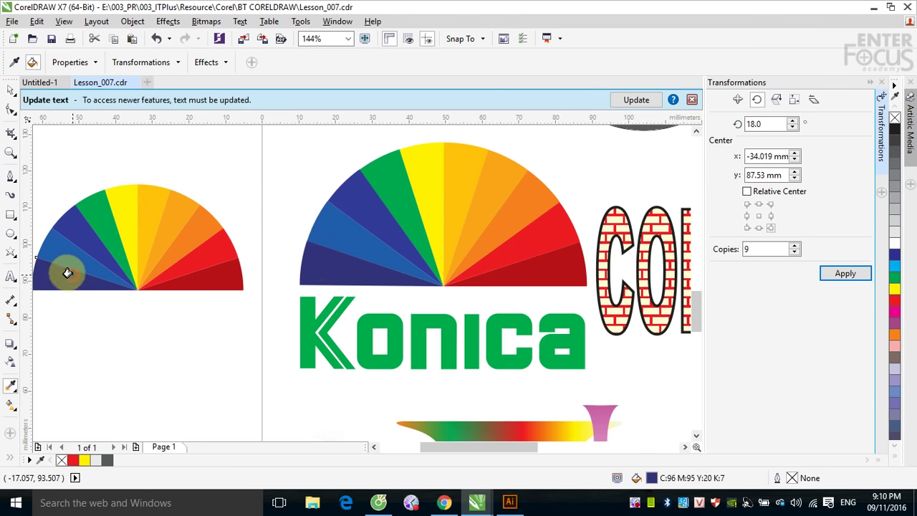
Step: Select all ten coloured wedges of the new fan and group them
{"action": "left_click", "coordinate": [11, 89]}
{"action": "left_click_drag", "start_coordinate": [57, 169], "coordinate": [238, 313]}
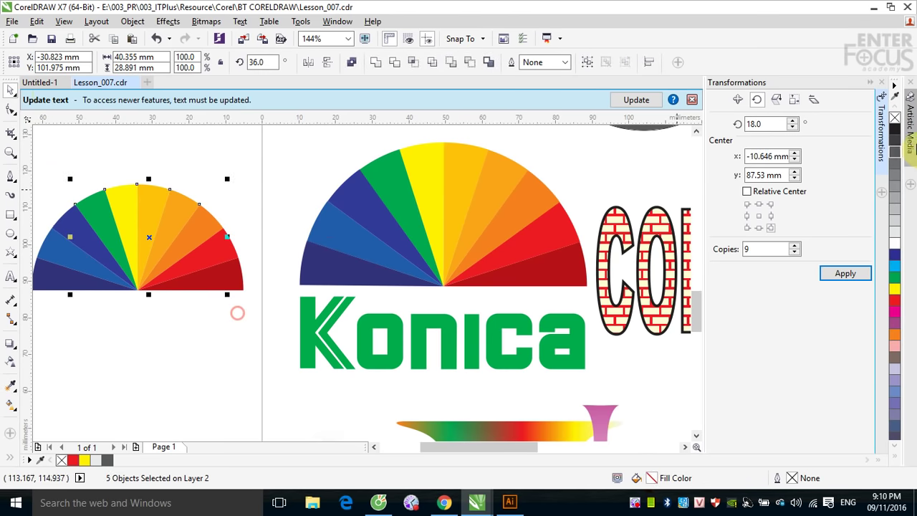
{"action": "left_click_drag", "start_coordinate": [43, 175], "coordinate": [252, 313]}
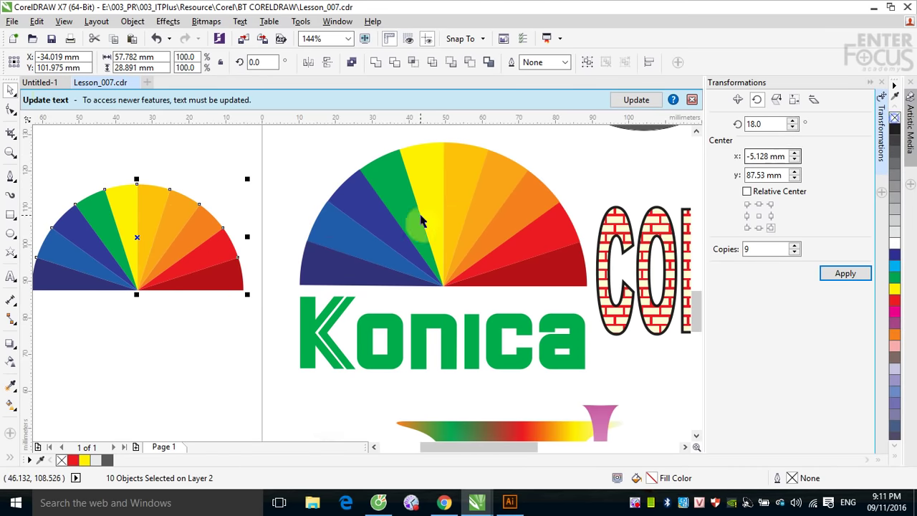
{"action": "key", "text": "ctrl+g"}
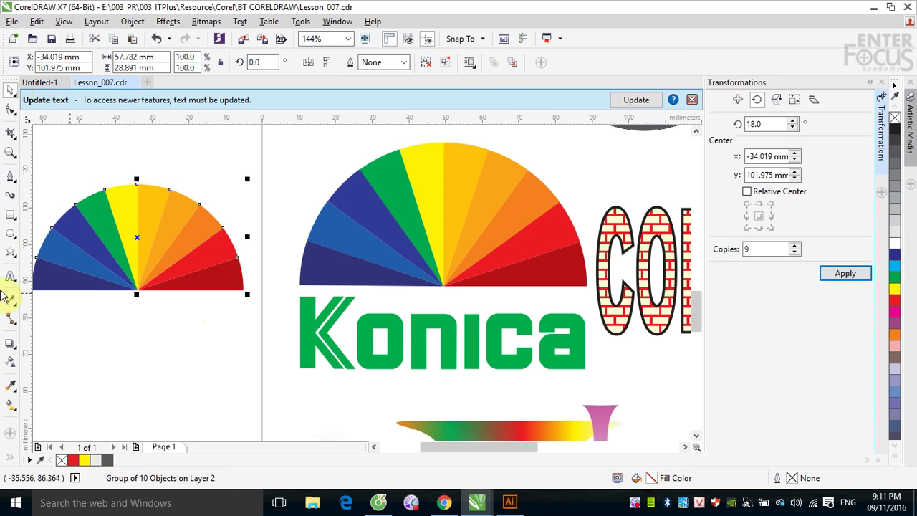
Step: Draw a rectangle about 12.6 by 15.2 mm over the Konica letter "o" and round its corners to about 3.2 mm
{"action": "left_click", "coordinate": [18, 213]}
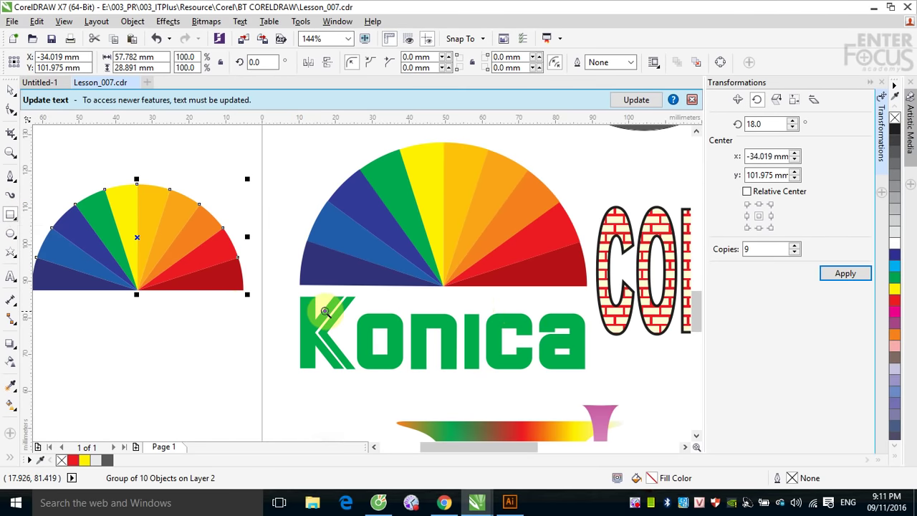
{"action": "scroll", "coordinate": [624, 364], "scroll_direction": "up", "scroll_amount": 2}
{"action": "mouse_move", "coordinate": [102, 224]}
{"action": "left_mouse_down"}
{"action": "mouse_move", "coordinate": [177, 301]}
{"action": "mouse_move", "coordinate": [201, 367]}
{"action": "mouse_move", "coordinate": [195, 338]}
{"action": "left_mouse_up"}
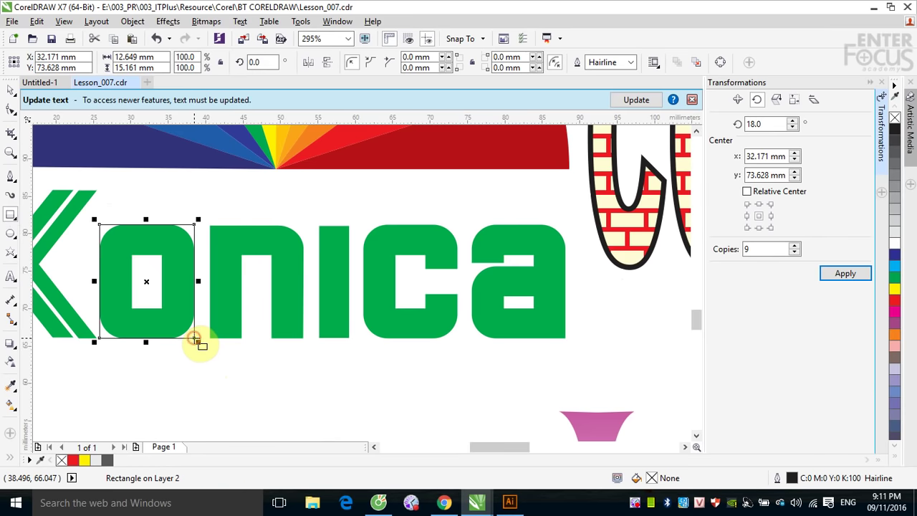
{"action": "left_click", "coordinate": [10, 109]}
{"action": "left_click_drag", "start_coordinate": [102, 223], "coordinate": [100, 244]}
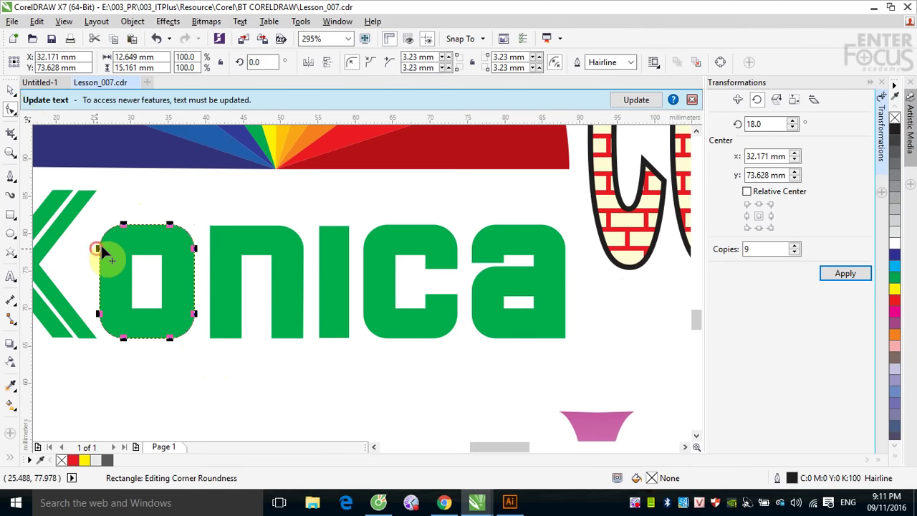
Step: Make a centred copy of the rounded rectangle about 4 by 7.1 mm over the "o" opening and set its corner radius to 0
{"action": "left_click", "coordinate": [10, 89]}
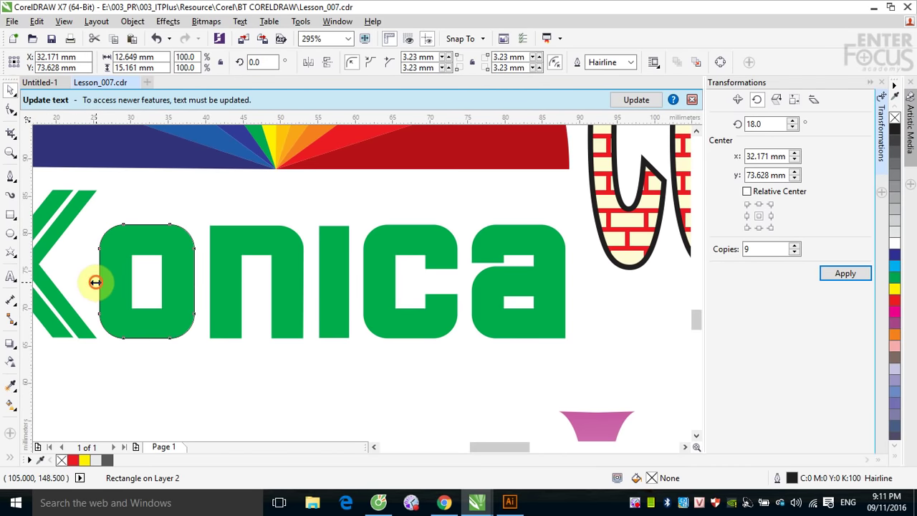
{"action": "left_click_drag", "start_coordinate": [96, 280], "coordinate": [129, 289]}
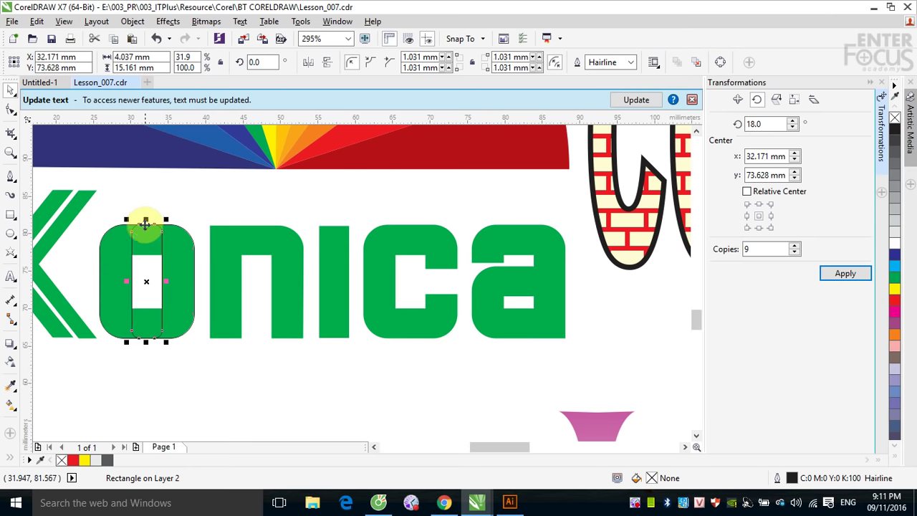
{"action": "left_click_drag", "start_coordinate": [146, 220], "coordinate": [149, 251]}
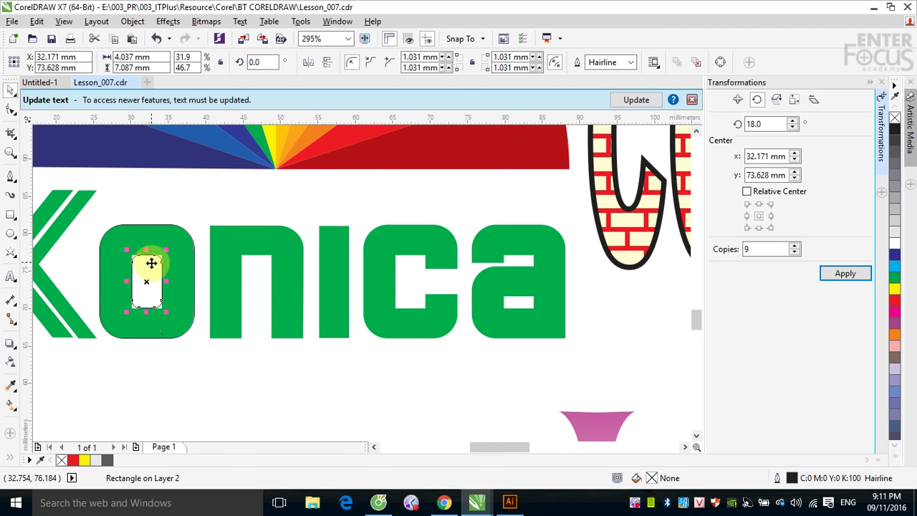
{"action": "left_click", "coordinate": [470, 62]}
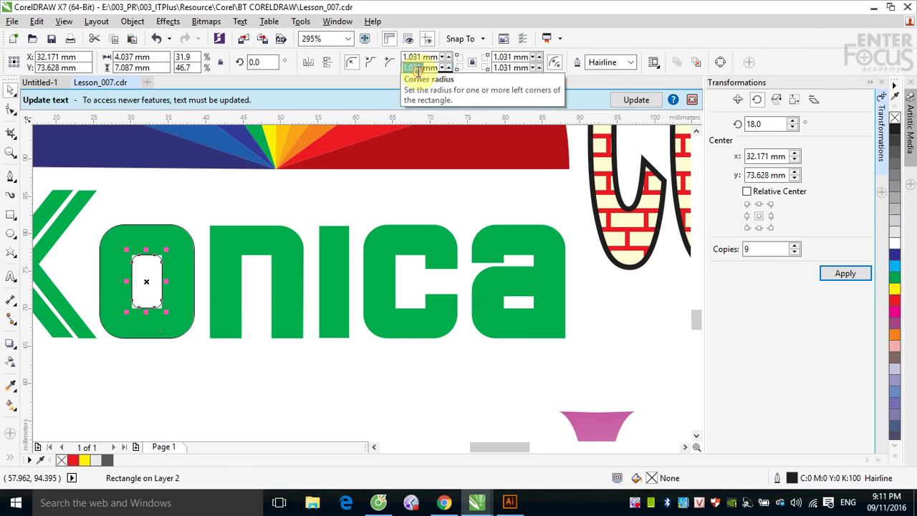
{"action": "type", "text": "0"}
{"action": "key", "text": "Return"}
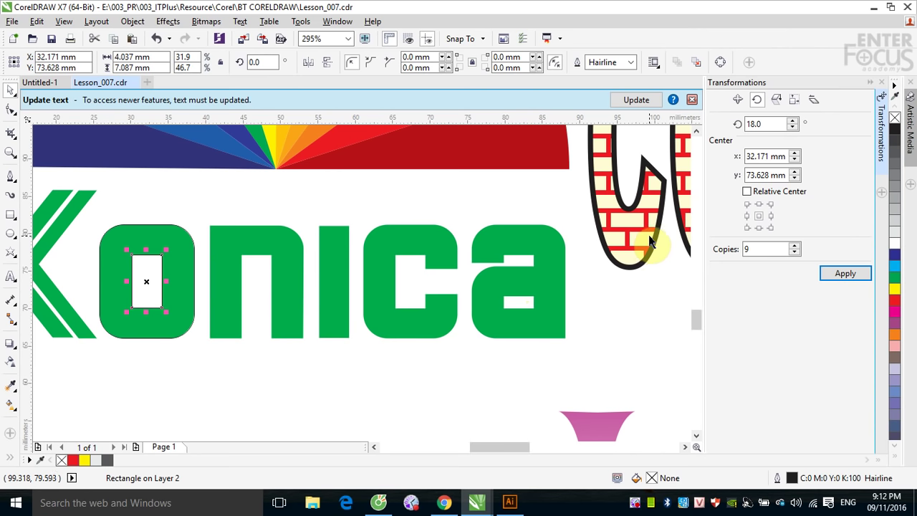
Step: Draw a flat horizontal ellipse about 118.5 by 24.7 mm in the empty area left of the page
{"action": "scroll", "coordinate": [634, 275], "scroll_direction": "down", "scroll_amount": 6}
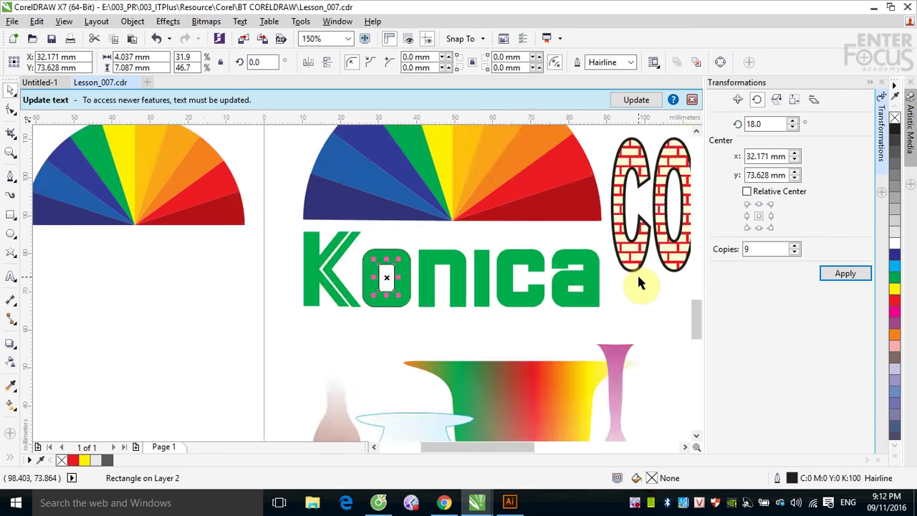
{"action": "left_click", "coordinate": [685, 447]}
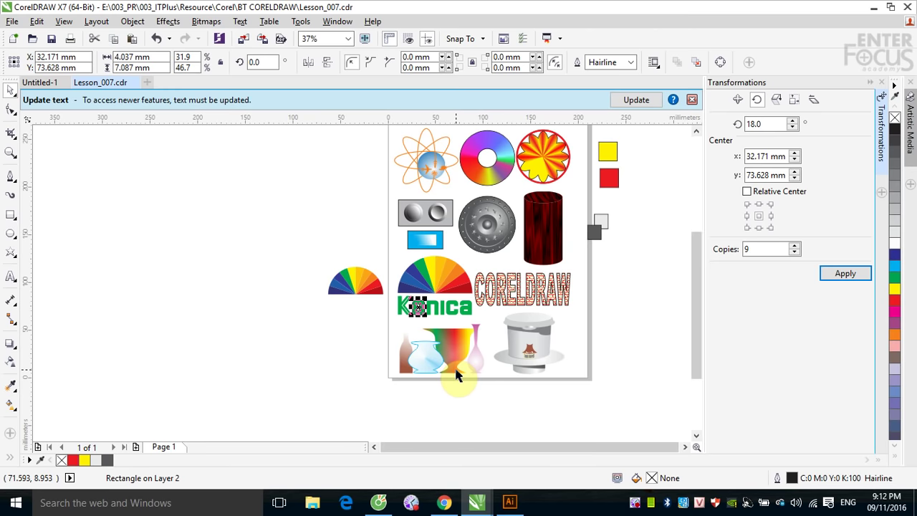
{"action": "left_click", "coordinate": [13, 236]}
{"action": "left_click_drag", "start_coordinate": [133, 203], "coordinate": [251, 231]}
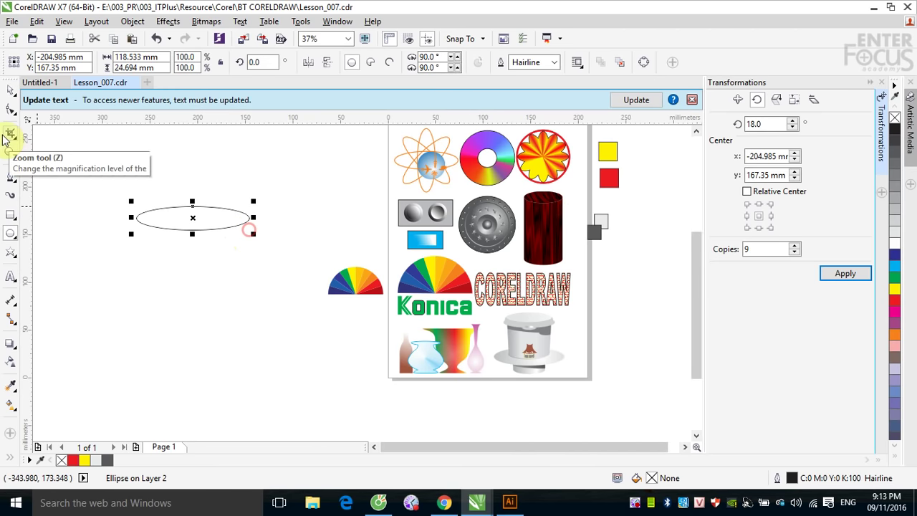
Step: Draw an upright rectangle about 114.3 by 175.7 mm in the empty area below the flat ellipse
{"action": "left_click", "coordinate": [10, 215]}
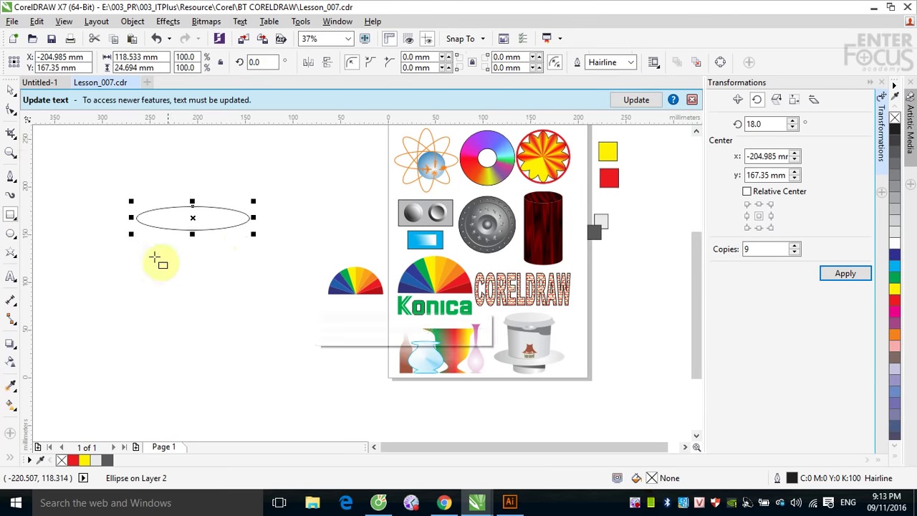
{"action": "left_click_drag", "start_coordinate": [130, 249], "coordinate": [239, 416]}
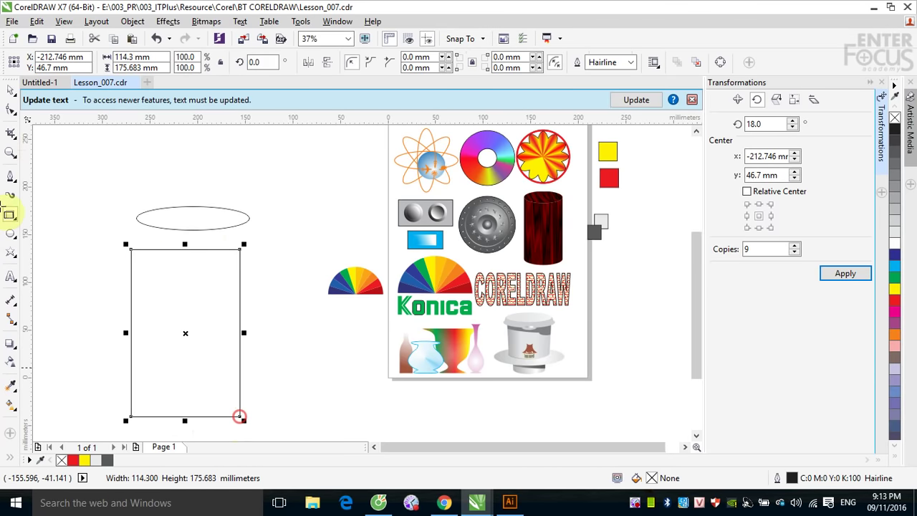
{"action": "left_click", "coordinate": [10, 89]}
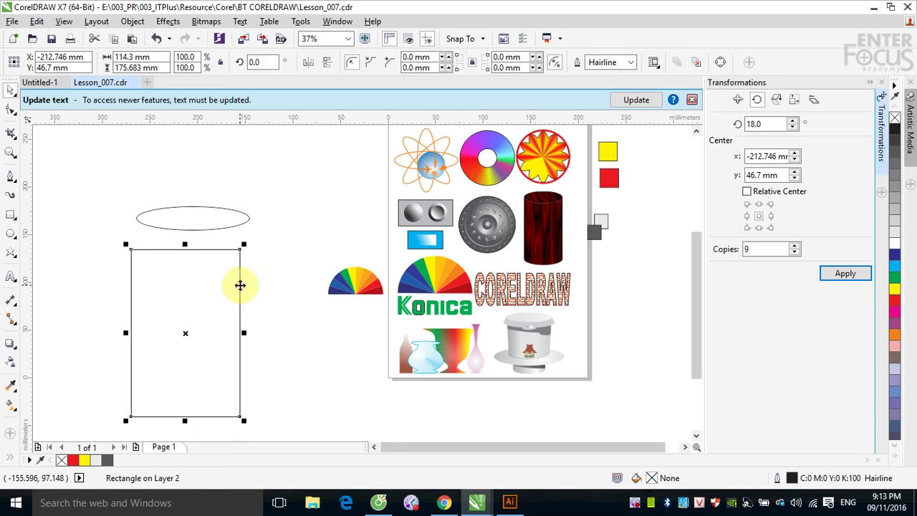
Step: Set the flat ellipse's width to 114.3 mm to match the rectangle below it
{"action": "left_click", "coordinate": [118, 57]}
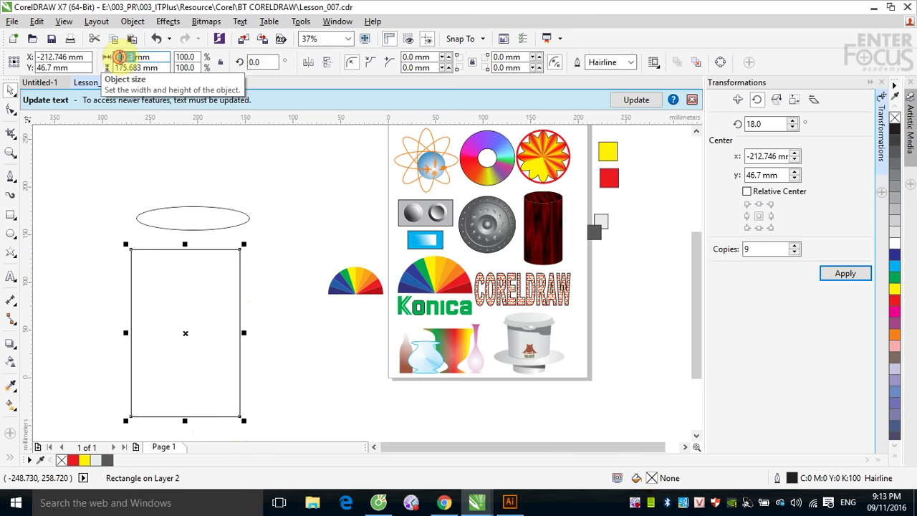
{"action": "left_click", "coordinate": [212, 207]}
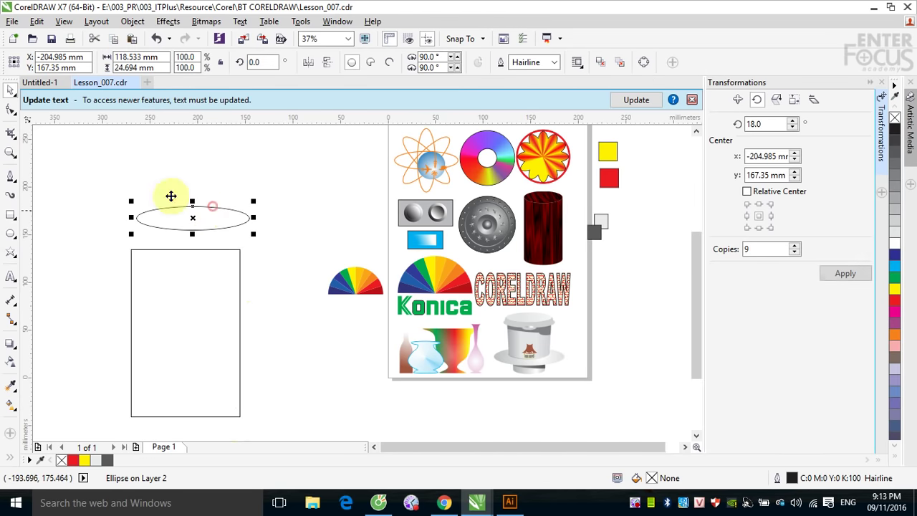
{"action": "double_click", "coordinate": [119, 57]}
{"action": "type", "text": "114.3"}
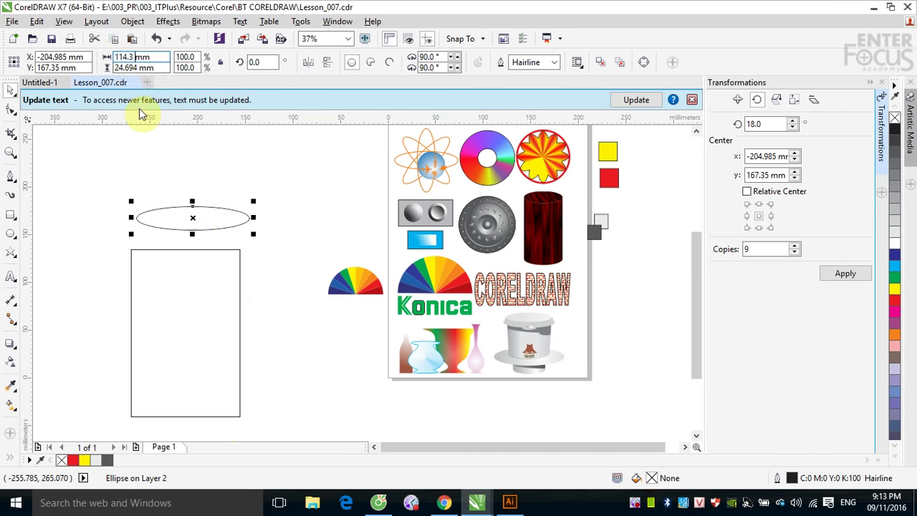
{"action": "key", "text": "Return"}
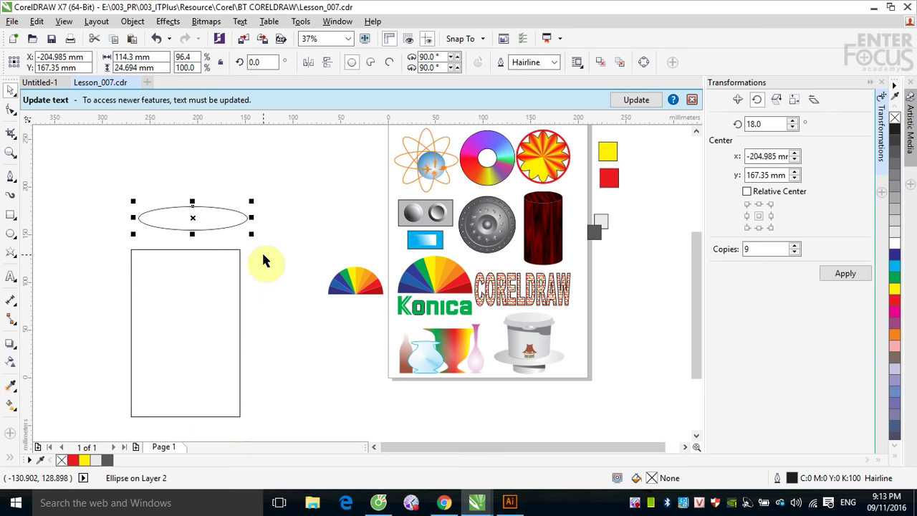
Step: Centre the ellipse and rectangle on a common vertical axis, then place one ellipse on the rectangle's top edge and a copy on its bottom edge
{"action": "left_click_drag", "start_coordinate": [98, 168], "coordinate": [262, 322]}
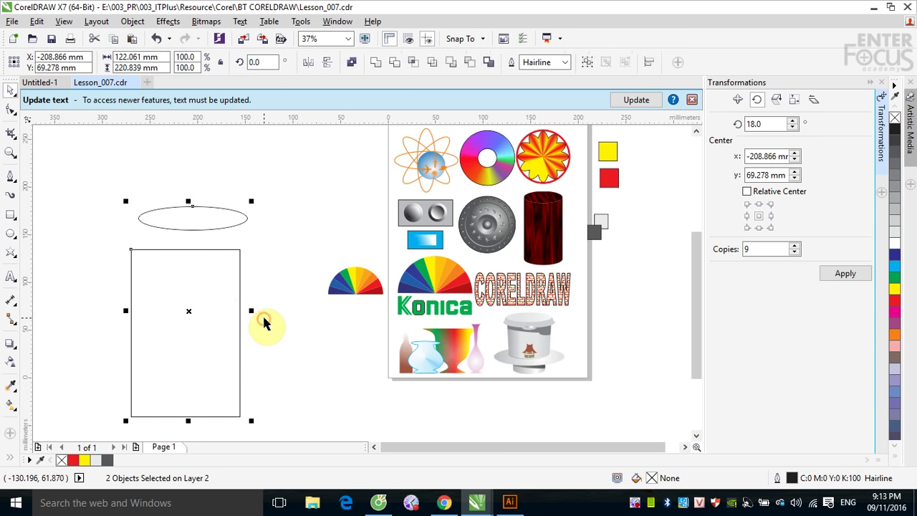
{"action": "key", "text": "c"}
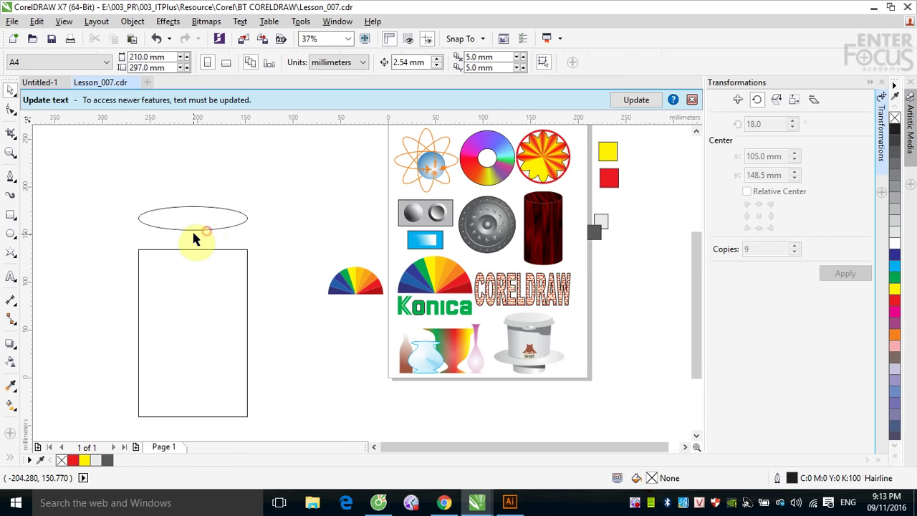
{"action": "left_click", "coordinate": [195, 229]}
{"action": "left_click_drag", "start_coordinate": [195, 219], "coordinate": [185, 419]}
Step: Weld the rectangle and the bottom ellipse into a single cylinder body
{"action": "left_click_drag", "start_coordinate": [124, 359], "coordinate": [164, 428]}
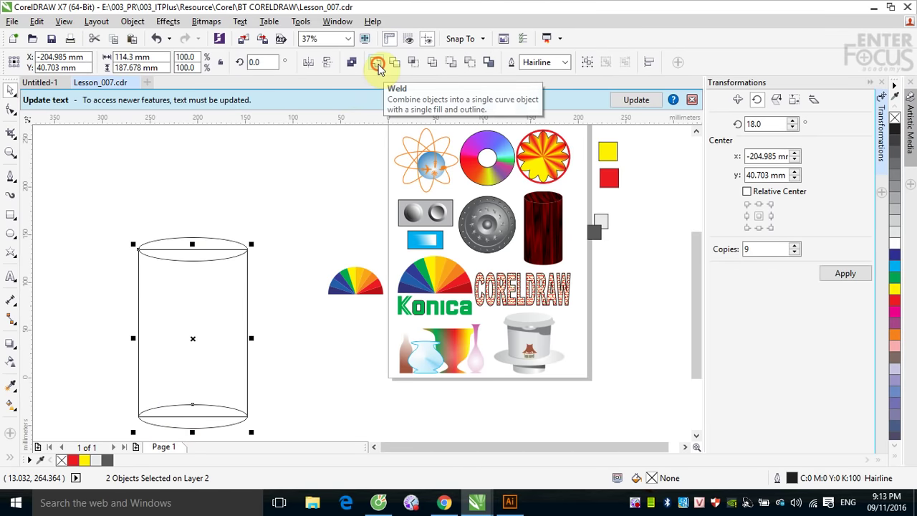
{"action": "left_click", "coordinate": [374, 63]}
{"action": "left_click", "coordinate": [280, 229]}
Step: Fill the cylinder's top ellipse with the Mahogany texture from the Samples 9 library
{"action": "left_click", "coordinate": [164, 260]}
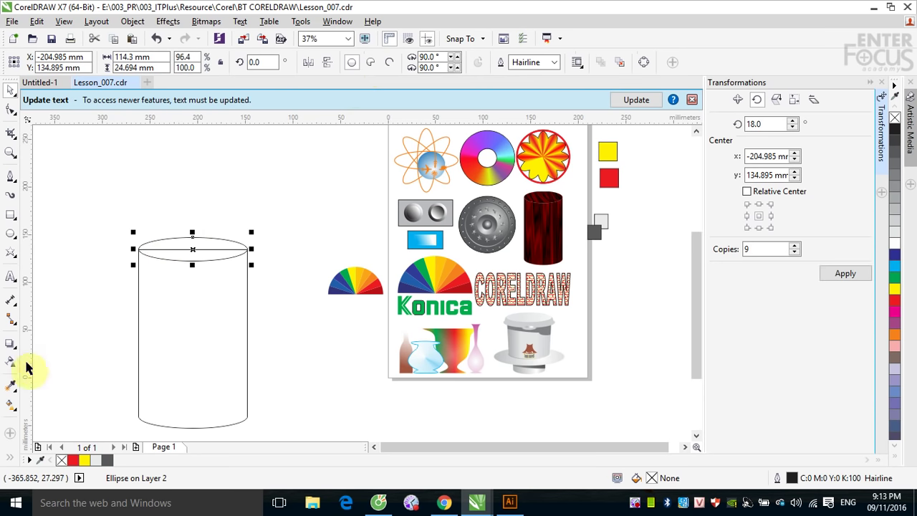
{"action": "left_click", "coordinate": [11, 405]}
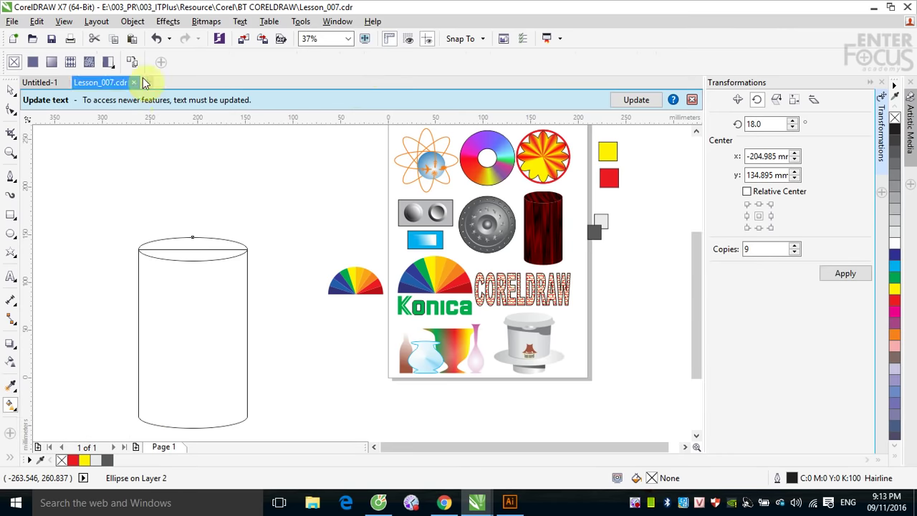
{"action": "left_click", "coordinate": [88, 63]}
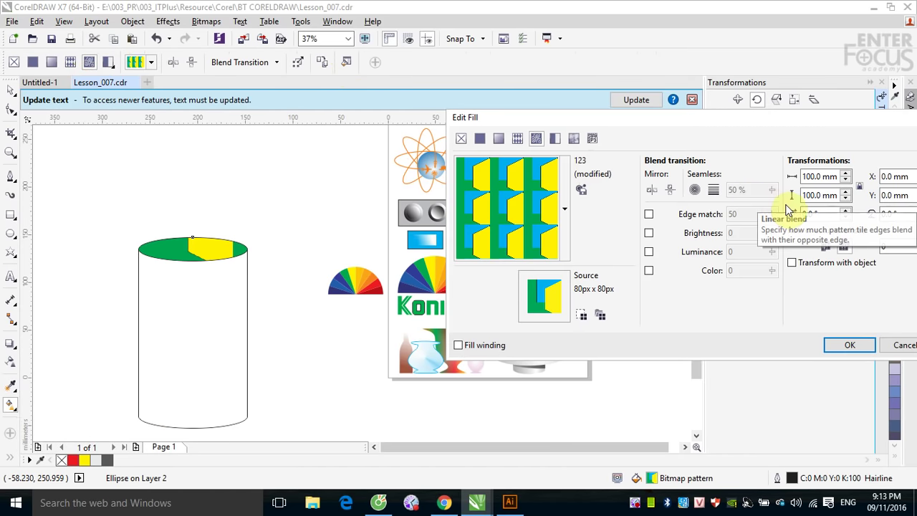
{"action": "left_click", "coordinate": [574, 139]}
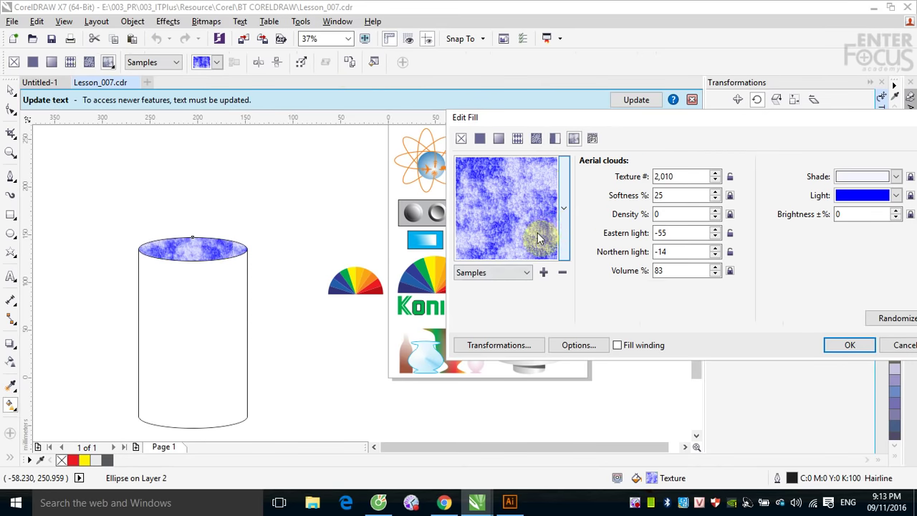
{"action": "left_click", "coordinate": [563, 215]}
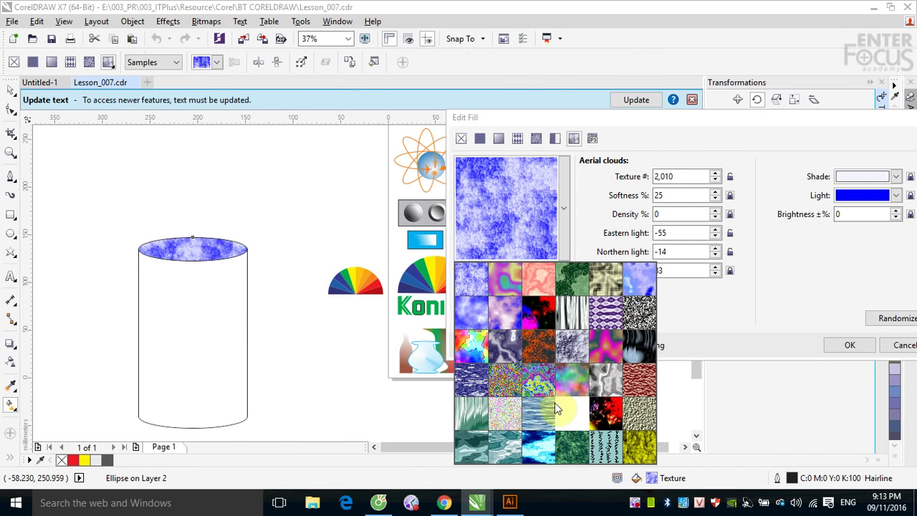
{"action": "left_click", "coordinate": [649, 133]}
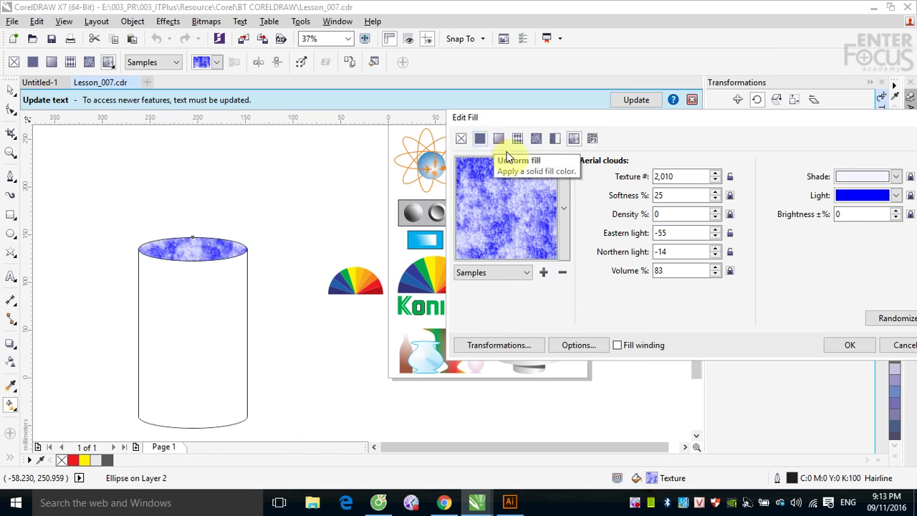
{"action": "left_click", "coordinate": [528, 275]}
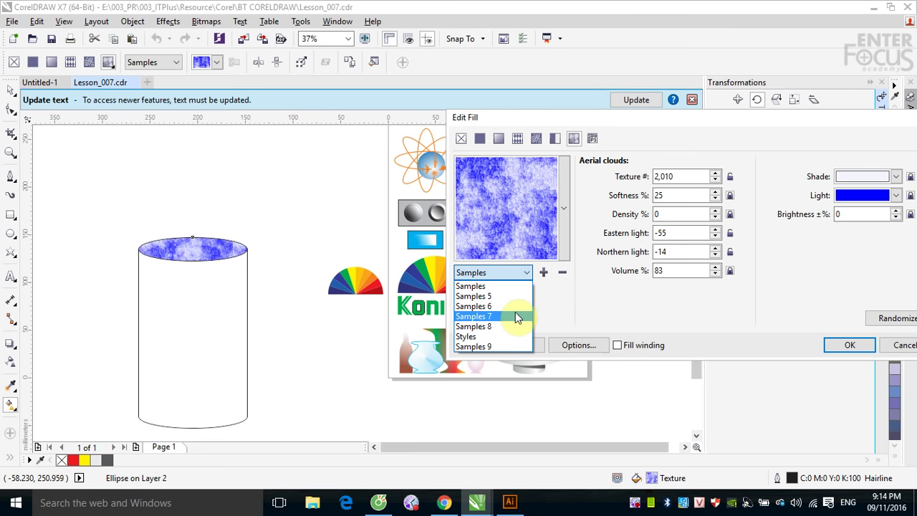
{"action": "left_click", "coordinate": [478, 346]}
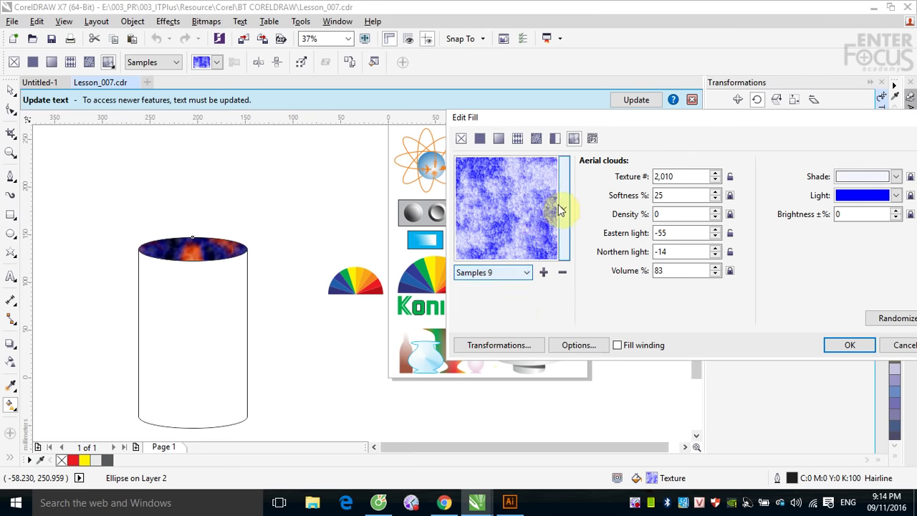
{"action": "left_click", "coordinate": [563, 207]}
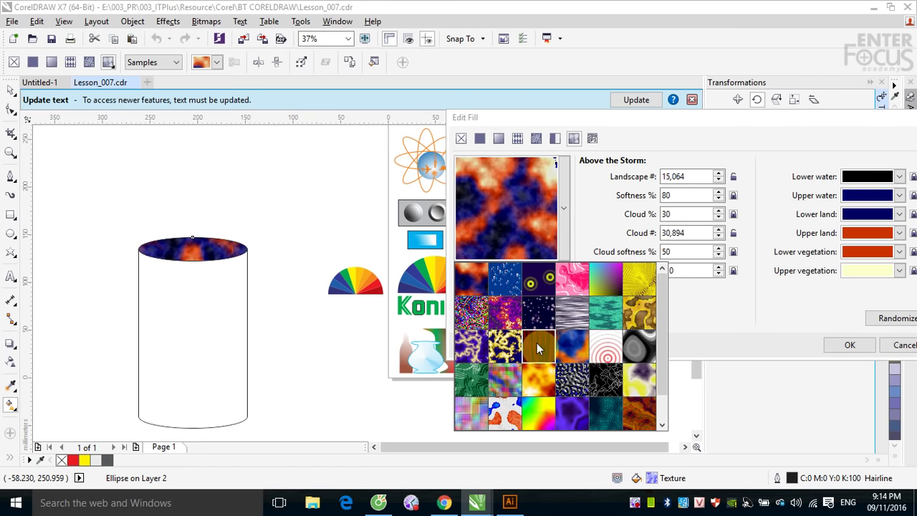
{"action": "left_click", "coordinate": [538, 347]}
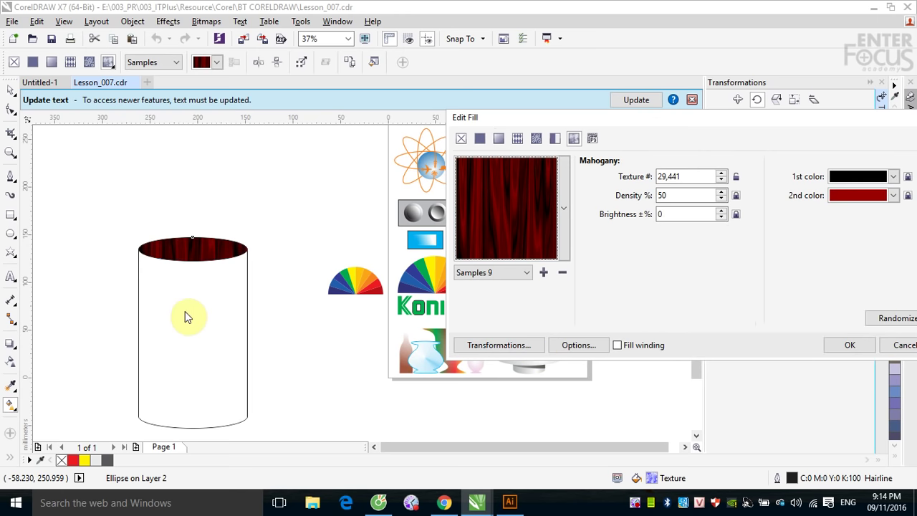
{"action": "left_click", "coordinate": [850, 345]}
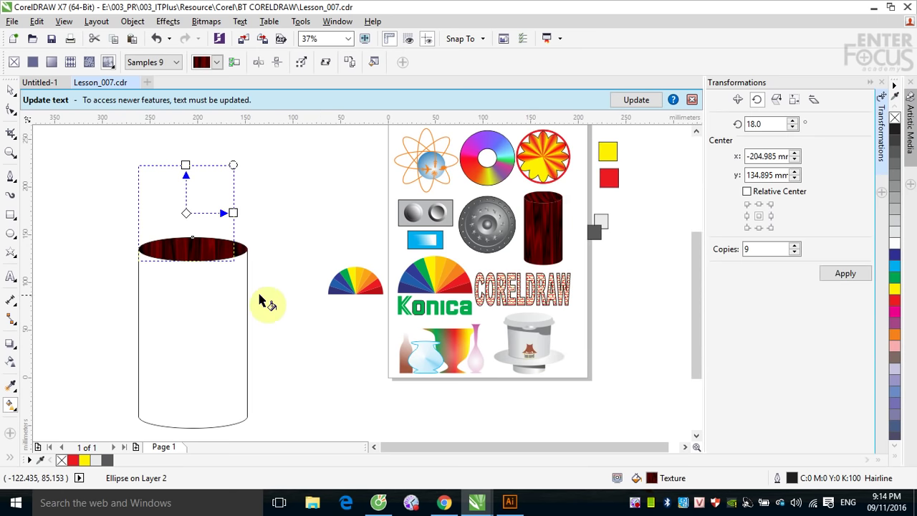
{"action": "left_click", "coordinate": [11, 91]}
{"action": "left_click", "coordinate": [244, 142]}
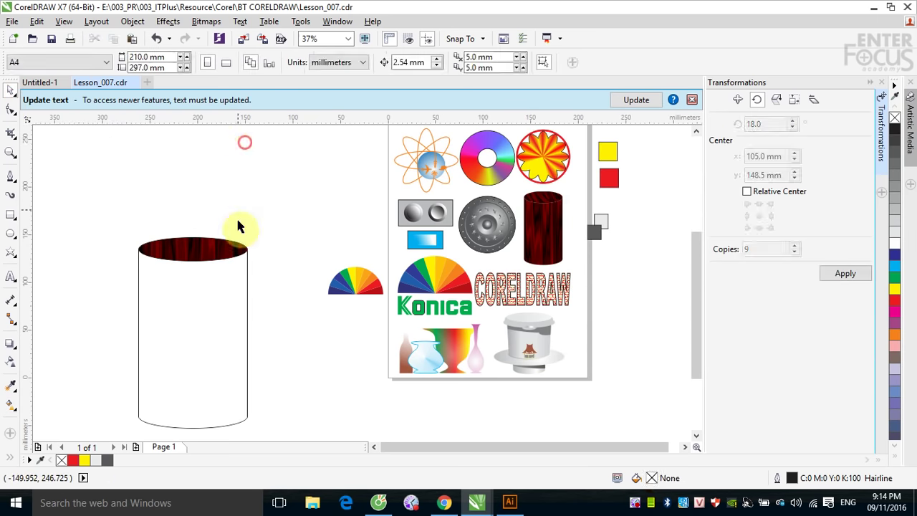
Step: Copy the Mahogany texture fill from the top ellipse onto the cylinder body
{"action": "left_click", "coordinate": [188, 250]}
{"action": "left_click_drag", "start_coordinate": [179, 250], "coordinate": [191, 334]}
{"action": "left_click", "coordinate": [243, 375]}
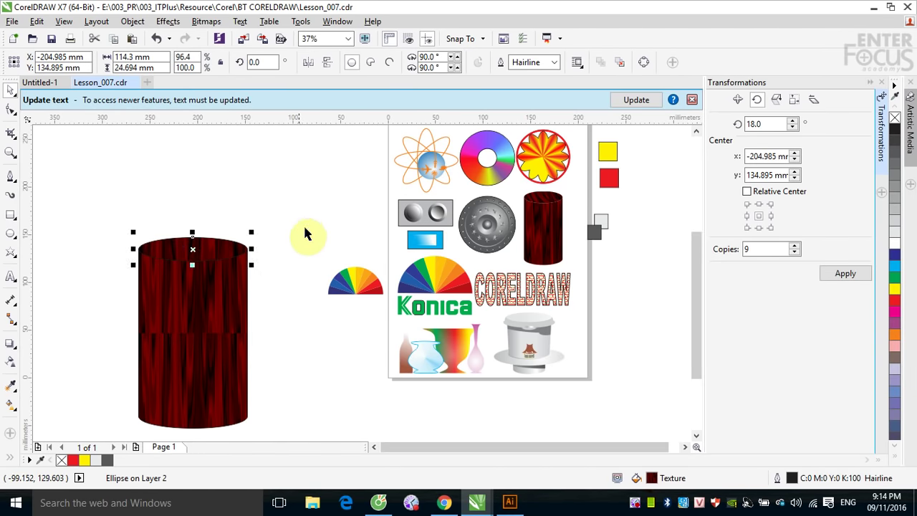
{"action": "left_click", "coordinate": [302, 228]}
Step: Stretch the body's texture tile upward to the cylinder's top so the wood grain runs continuously along its height
{"action": "left_click", "coordinate": [190, 360]}
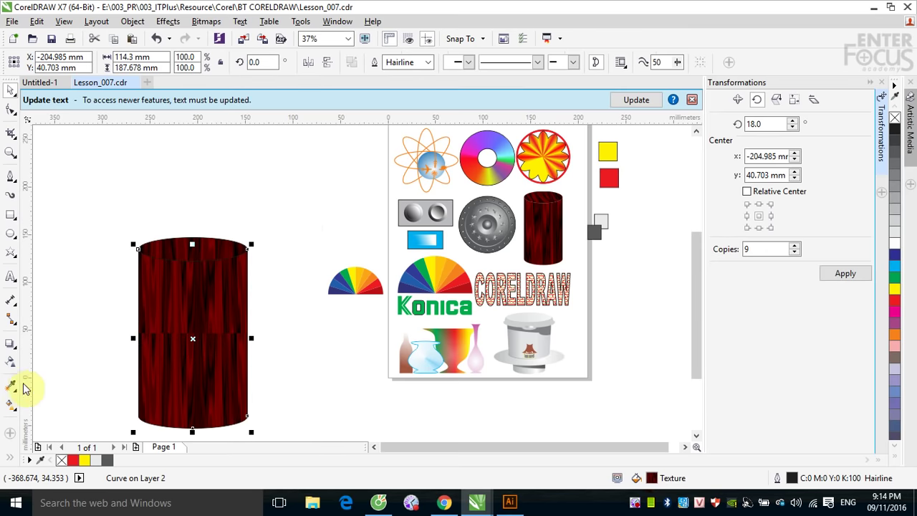
{"action": "left_click", "coordinate": [11, 404]}
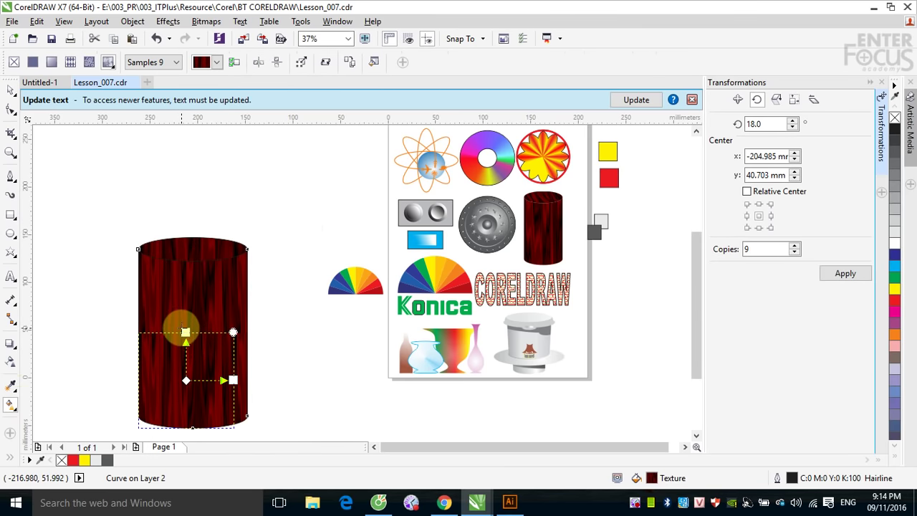
{"action": "left_click_drag", "start_coordinate": [184, 331], "coordinate": [185, 241]}
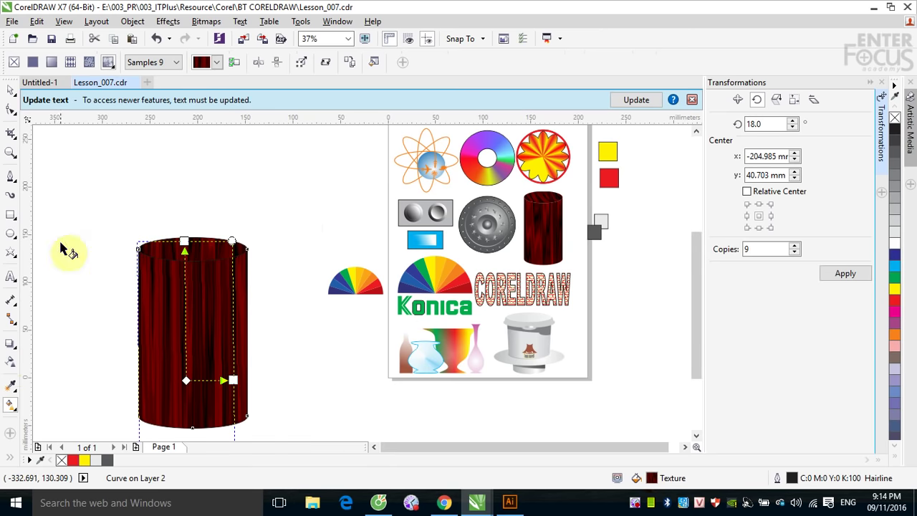
{"action": "left_click", "coordinate": [7, 88]}
Step: Skew the top ellipse's texture tile so its wood grain runs diagonally, unlike the cylinder body's vertical grain
{"action": "left_click", "coordinate": [184, 241]}
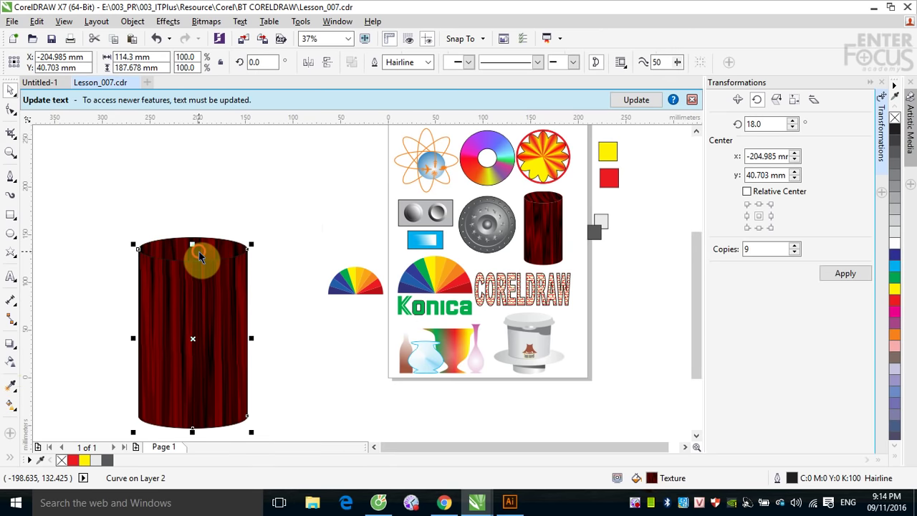
{"action": "left_click", "coordinate": [11, 404]}
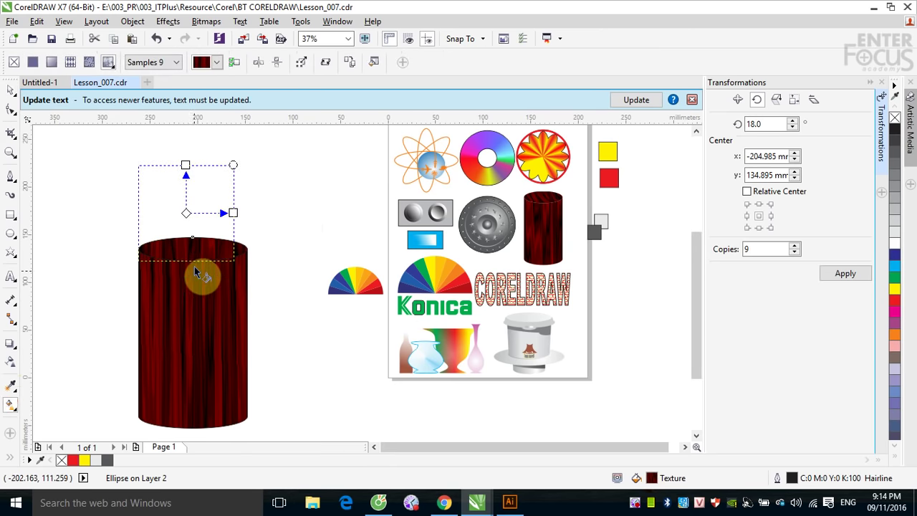
{"action": "left_click_drag", "start_coordinate": [186, 166], "coordinate": [156, 172]}
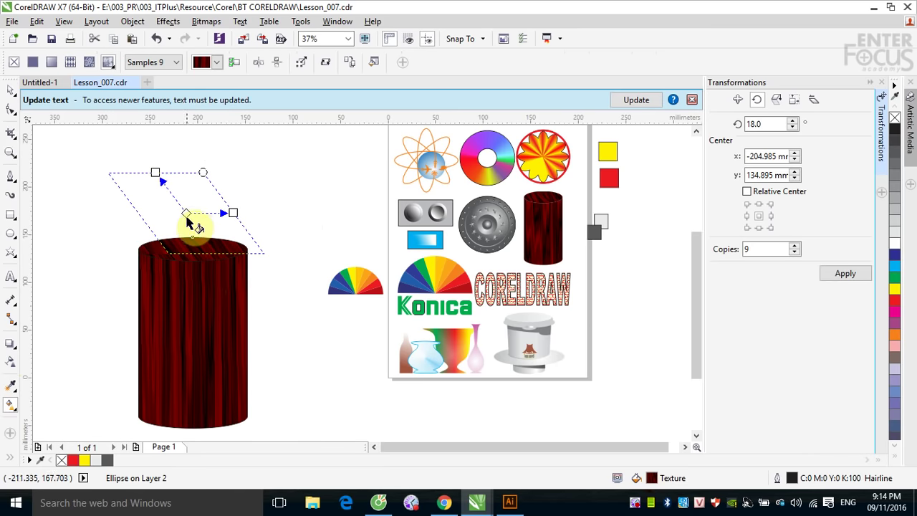
{"action": "left_click", "coordinate": [9, 92]}
{"action": "left_click", "coordinate": [253, 180]}
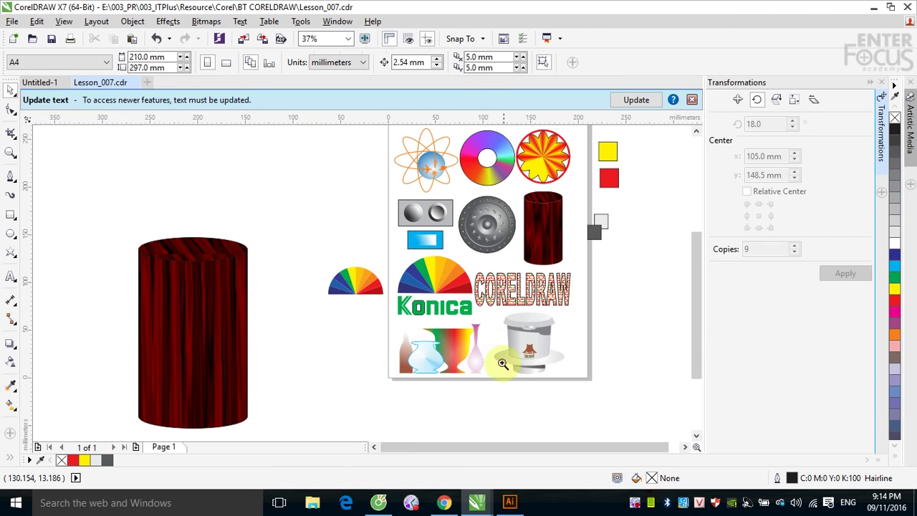
Step: Lock the grouped coffee filter drawing at the page's lower right corner as a tracing reference
{"action": "left_click_drag", "start_coordinate": [495, 307], "coordinate": [600, 391]}
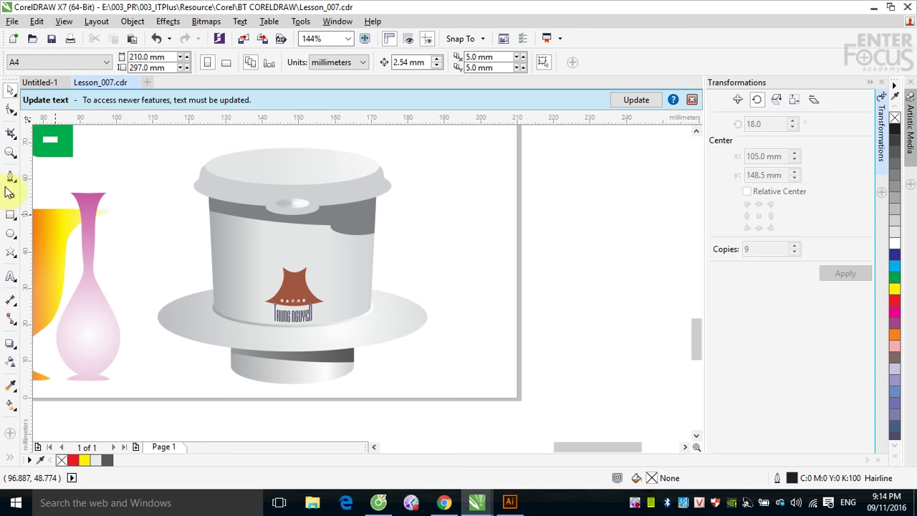
{"action": "left_click", "coordinate": [285, 180]}
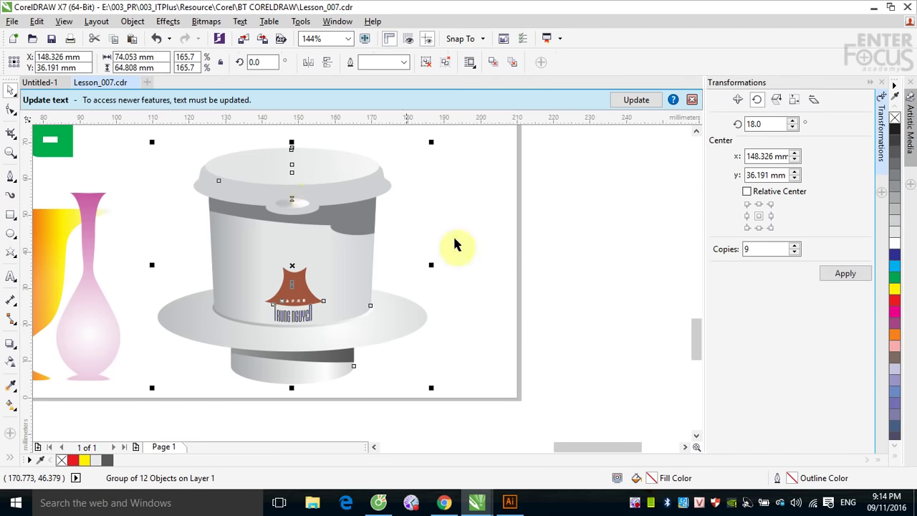
{"action": "right_click", "coordinate": [302, 192]}
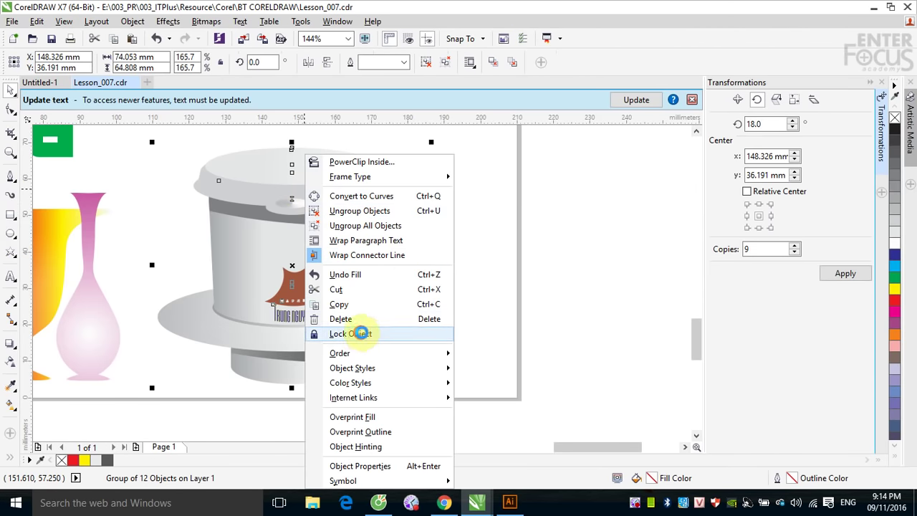
{"action": "left_click", "coordinate": [351, 333]}
Step: Set the document's nudge distance to 100 mm
{"action": "left_click", "coordinate": [11, 234]}
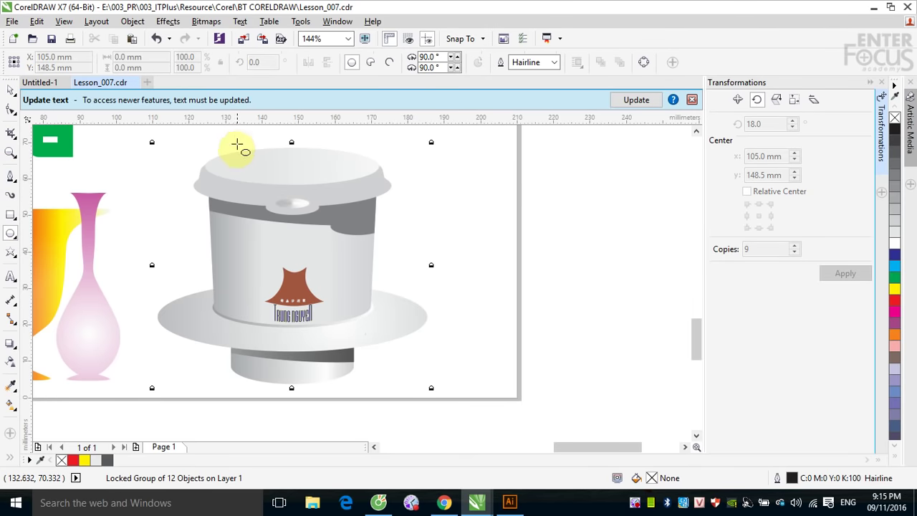
{"action": "scroll", "coordinate": [160, 137], "scroll_direction": "up", "scroll_amount": 2}
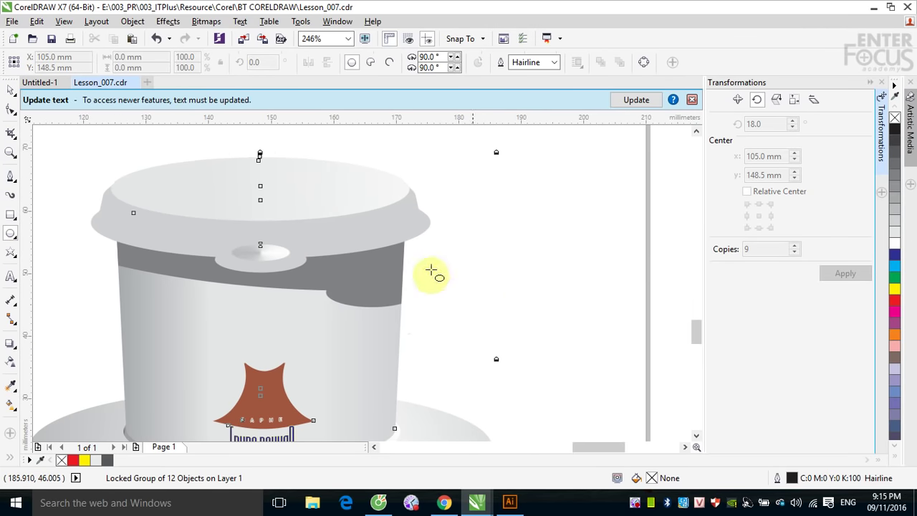
{"action": "left_click", "coordinate": [11, 89]}
{"action": "left_click", "coordinate": [569, 217]}
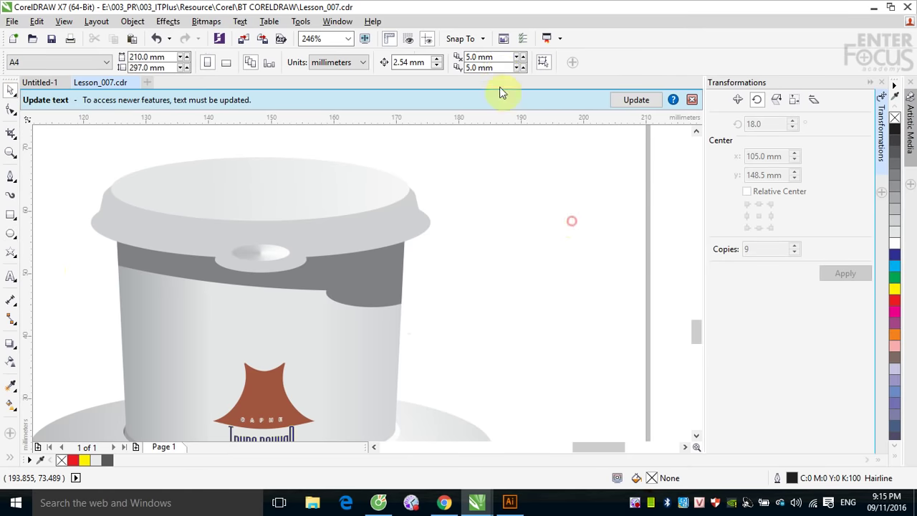
{"action": "double_click", "coordinate": [409, 63]}
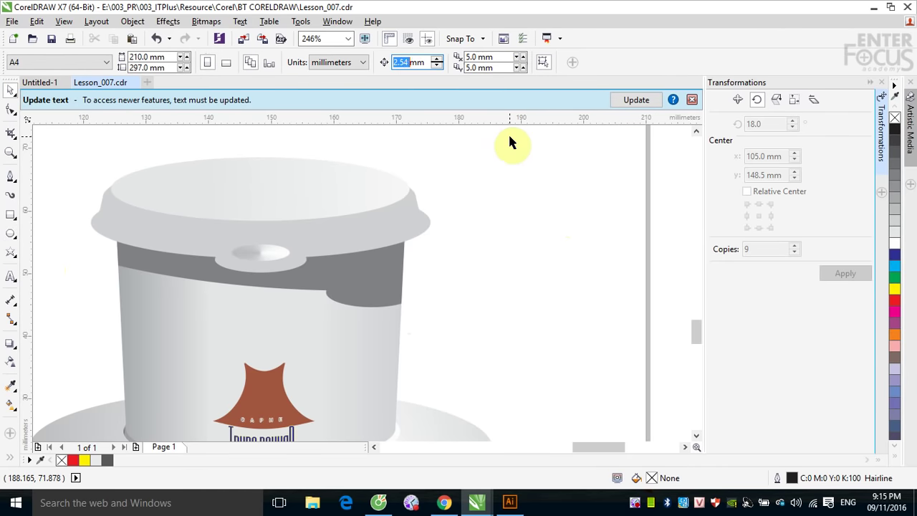
{"action": "type", "text": "100"}
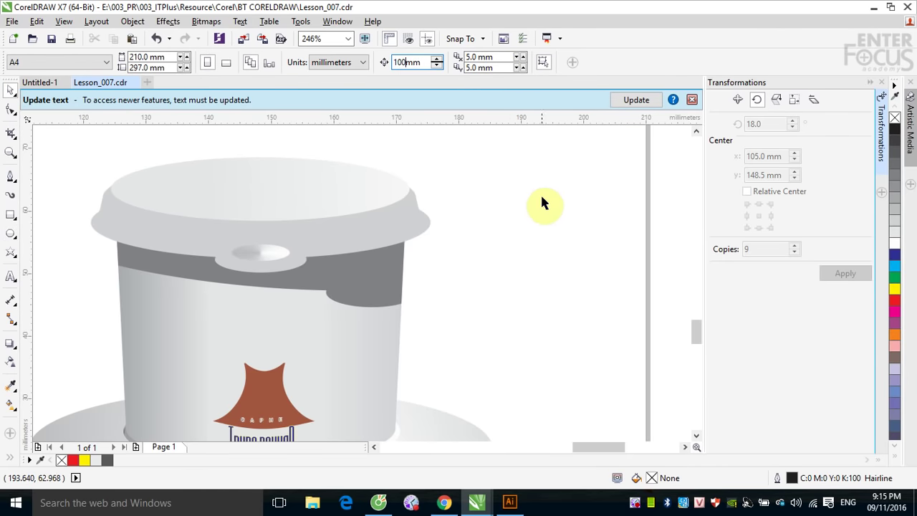
Step: Trace the top face of the coffee filter's lid with an ellipse about 48 × 10 mm
{"action": "left_click", "coordinate": [11, 234]}
{"action": "mouse_move", "coordinate": [101, 173]}
{"action": "left_mouse_down"}
{"action": "mouse_move", "coordinate": [328, 235]}
{"action": "mouse_move", "coordinate": [470, 292]}
{"action": "mouse_move", "coordinate": [473, 248]}
{"action": "mouse_move", "coordinate": [480, 256]}
{"action": "mouse_move", "coordinate": [380, 249]}
{"action": "mouse_move", "coordinate": [385, 262]}
{"action": "mouse_move", "coordinate": [368, 261]}
{"action": "mouse_move", "coordinate": [412, 241]}
{"action": "mouse_move", "coordinate": [410, 222]}
{"action": "left_mouse_up"}
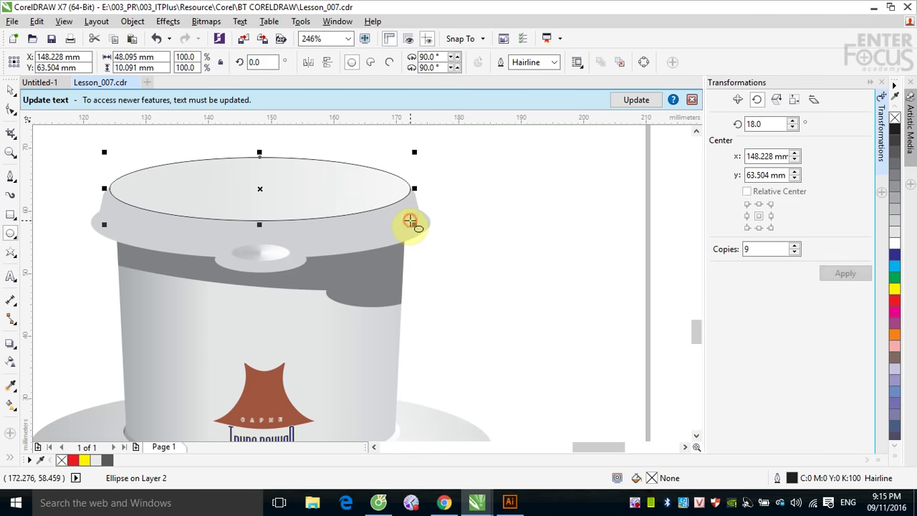
{"action": "left_click", "coordinate": [10, 385]}
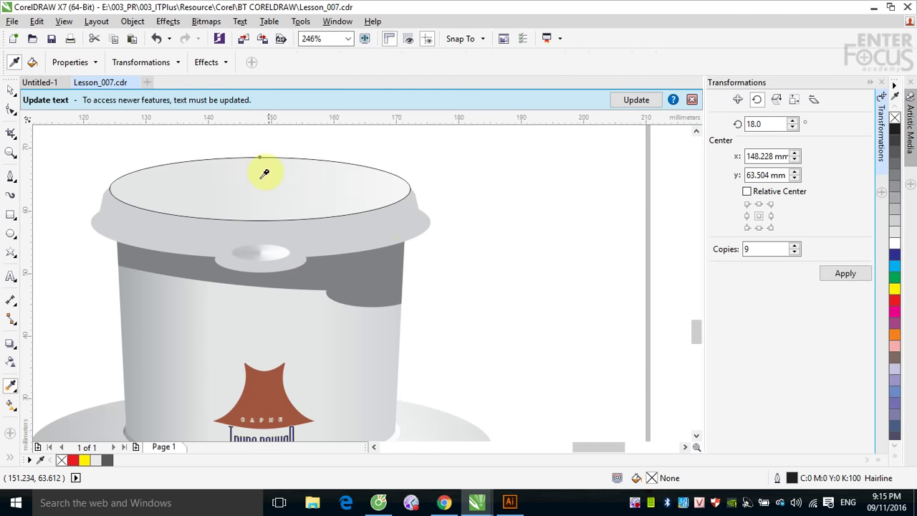
{"action": "left_click", "coordinate": [240, 182]}
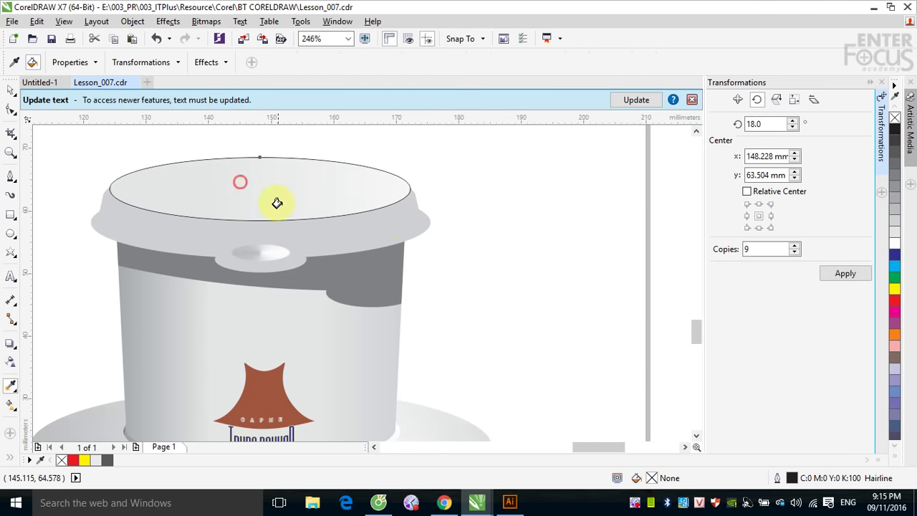
{"action": "left_click", "coordinate": [8, 89]}
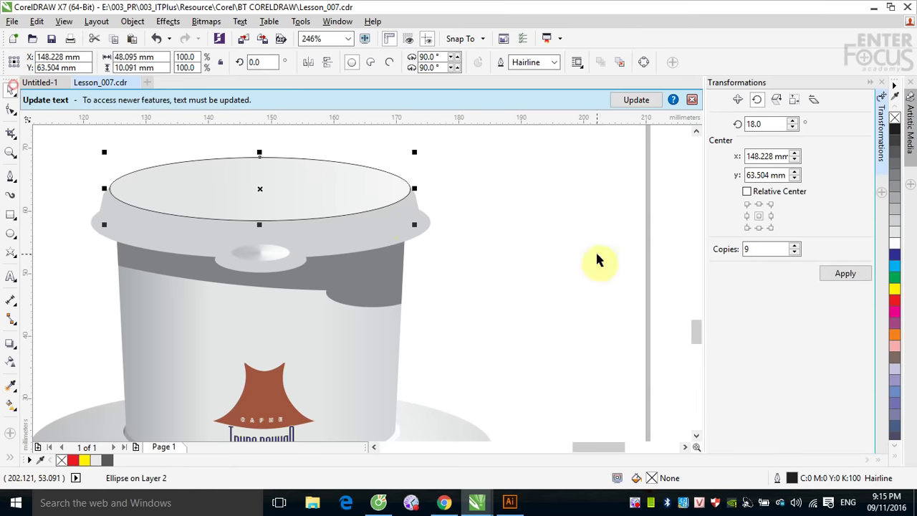
Step: Trace the lid's rim with an ellipse about 54 × 11 mm and its knob with ellipses about 15 × 4.6 mm and 9.6 × 2.7 mm
{"action": "left_click", "coordinate": [10, 232]}
{"action": "mouse_move", "coordinate": [138, 207]}
{"action": "left_mouse_down"}
{"action": "mouse_move", "coordinate": [210, 231]}
{"action": "mouse_move", "coordinate": [518, 269]}
{"action": "mouse_move", "coordinate": [405, 263]}
{"action": "mouse_move", "coordinate": [471, 252]}
{"action": "mouse_move", "coordinate": [431, 258]}
{"action": "left_mouse_up"}
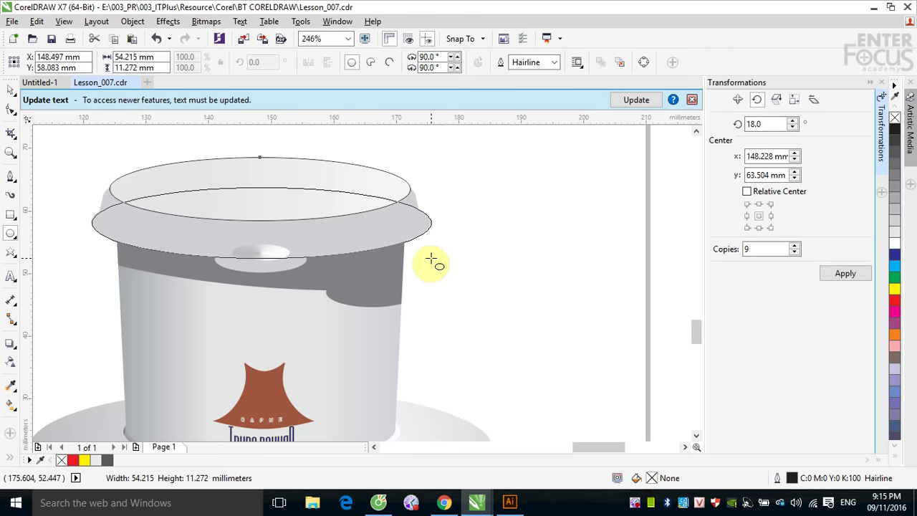
{"action": "left_click_drag", "start_coordinate": [431, 259], "coordinate": [430, 258]}
{"action": "left_click_drag", "start_coordinate": [215, 246], "coordinate": [306, 274]}
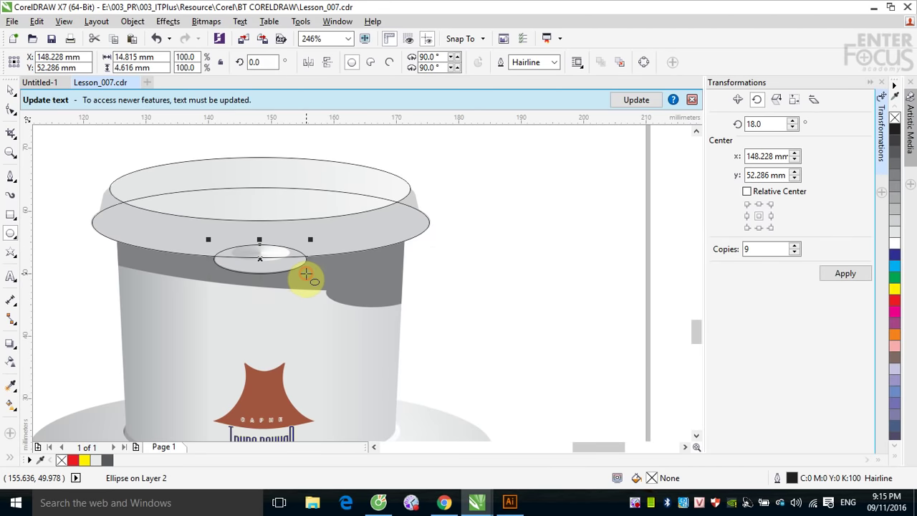
{"action": "left_click_drag", "start_coordinate": [224, 242], "coordinate": [291, 260]}
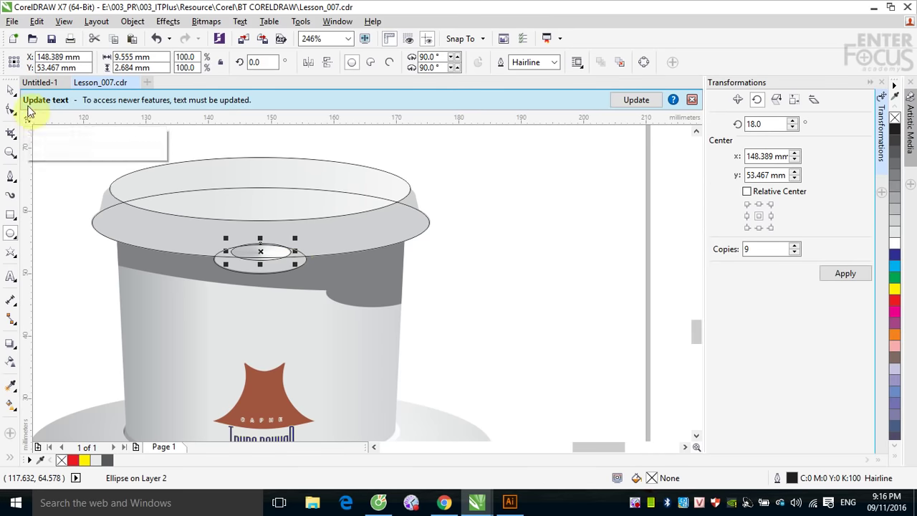
Step: Trace the lid's sloping side between the top and rim ellipses as a closed Pen outline about 51 × 8 mm
{"action": "left_click", "coordinate": [10, 176]}
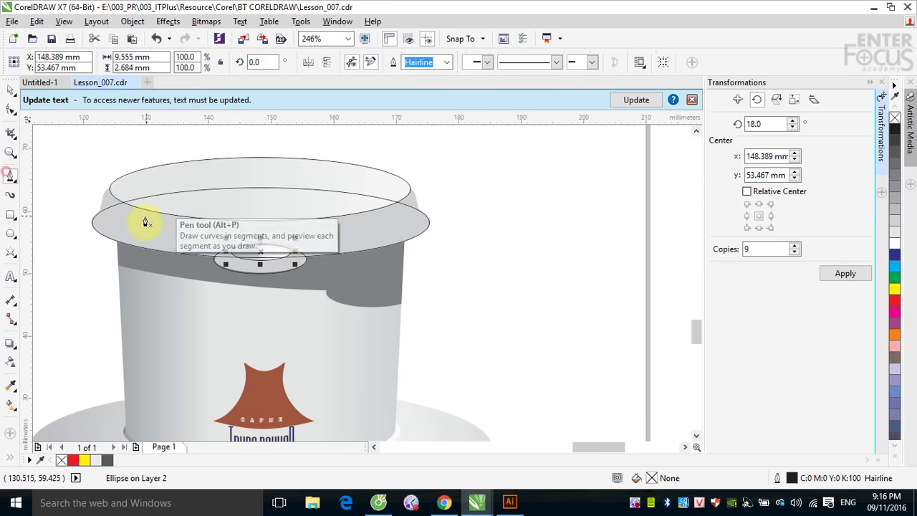
{"action": "left_click", "coordinate": [99, 223]}
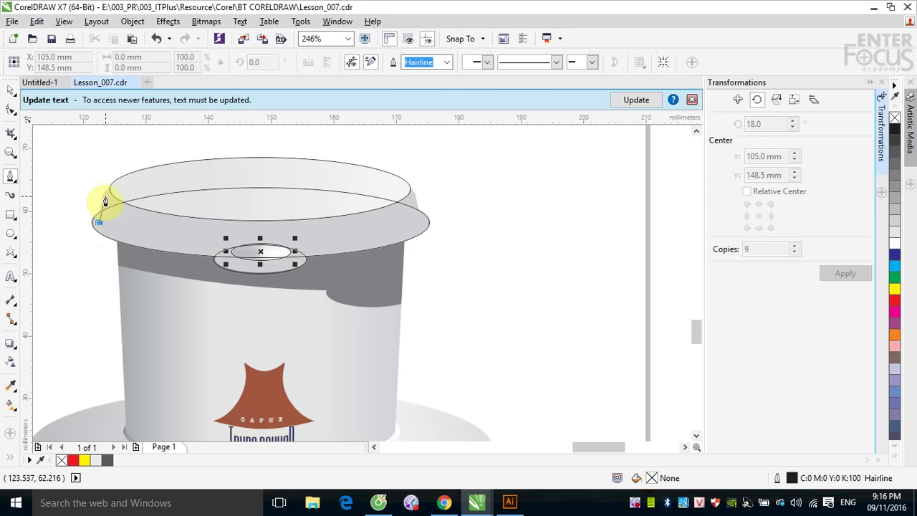
{"action": "double_click", "coordinate": [103, 194]}
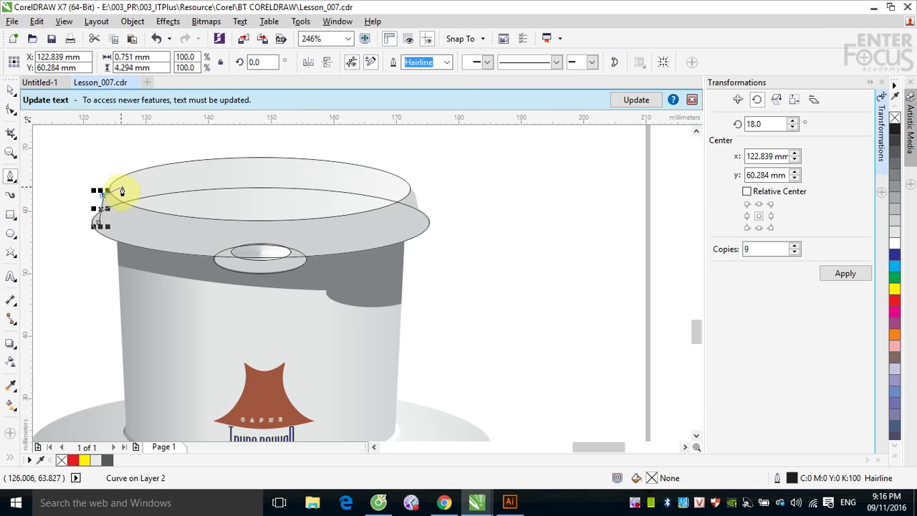
{"action": "left_click_drag", "start_coordinate": [127, 186], "coordinate": [152, 187]}
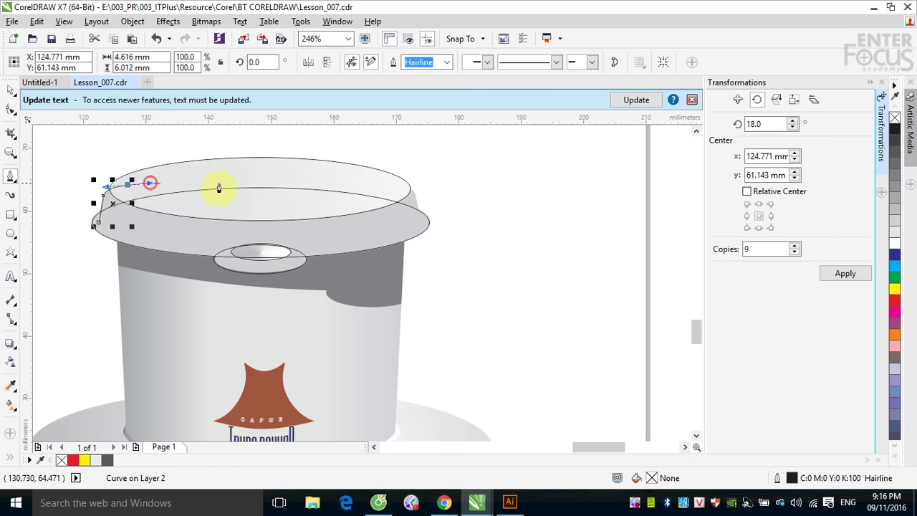
{"action": "left_click_drag", "start_coordinate": [402, 186], "coordinate": [415, 207]}
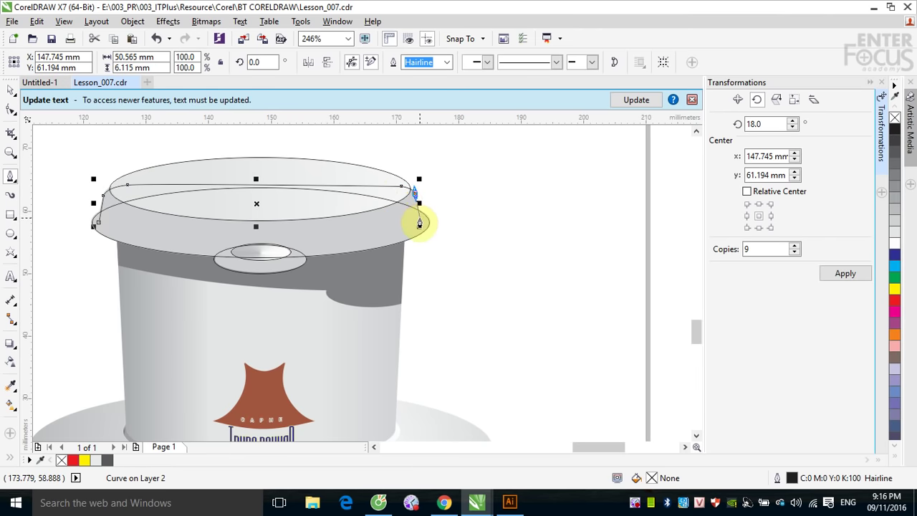
{"action": "left_click", "coordinate": [420, 218]}
{"action": "left_click", "coordinate": [259, 240]}
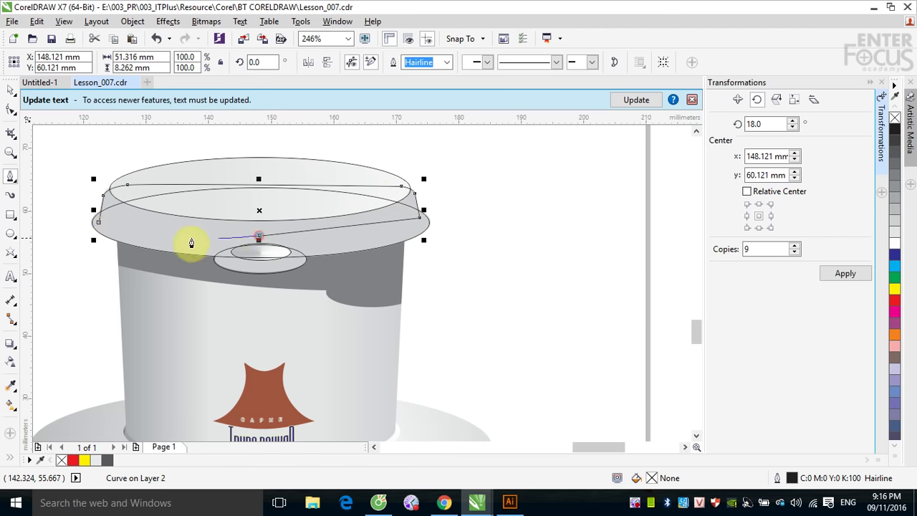
{"action": "left_click", "coordinate": [98, 227]}
{"action": "left_click", "coordinate": [11, 89]}
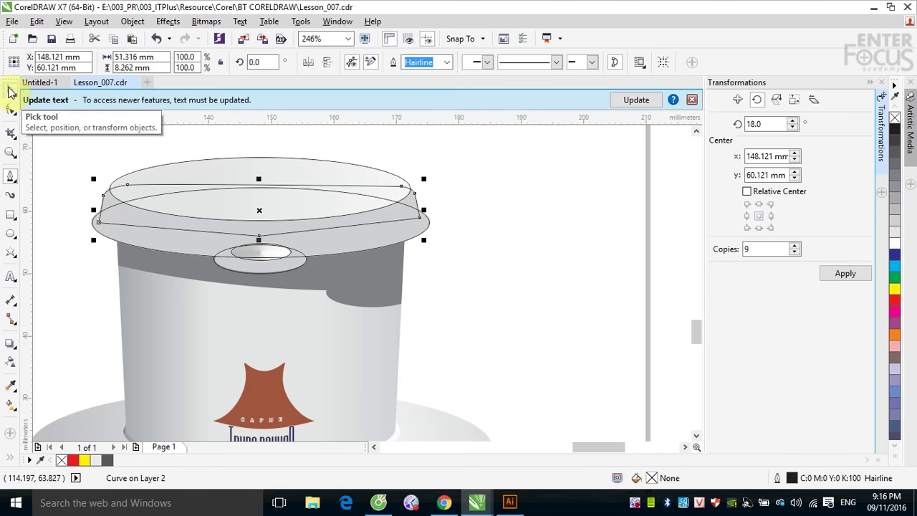
{"action": "left_click", "coordinate": [520, 241]}
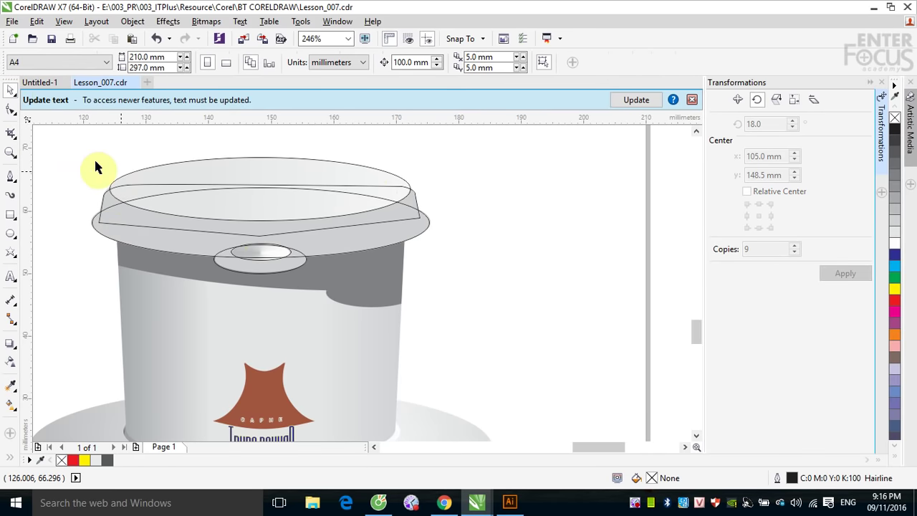
{"action": "left_click", "coordinate": [10, 385]}
{"action": "left_click", "coordinate": [162, 238]}
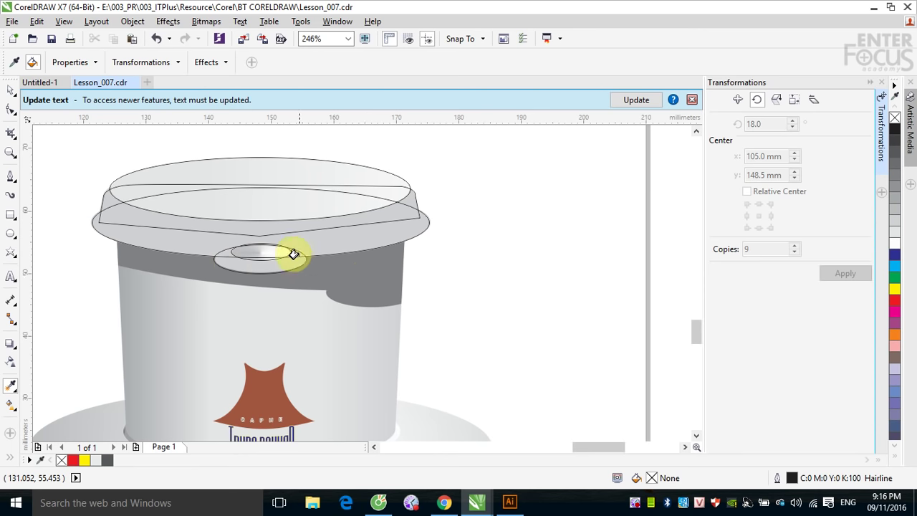
{"action": "left_click", "coordinate": [278, 251]}
{"action": "left_click", "coordinate": [287, 243], "text": "shift"}
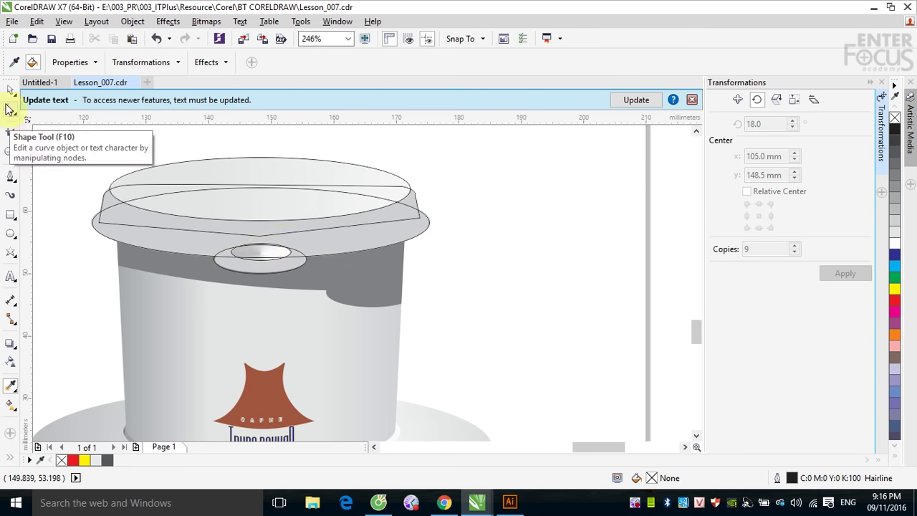
Step: Move all five traced lid outlines 100 mm to the right, off the page beside the reference coffee filter
{"action": "left_click", "coordinate": [10, 90]}
{"action": "left_click_drag", "start_coordinate": [61, 138], "coordinate": [502, 301]}
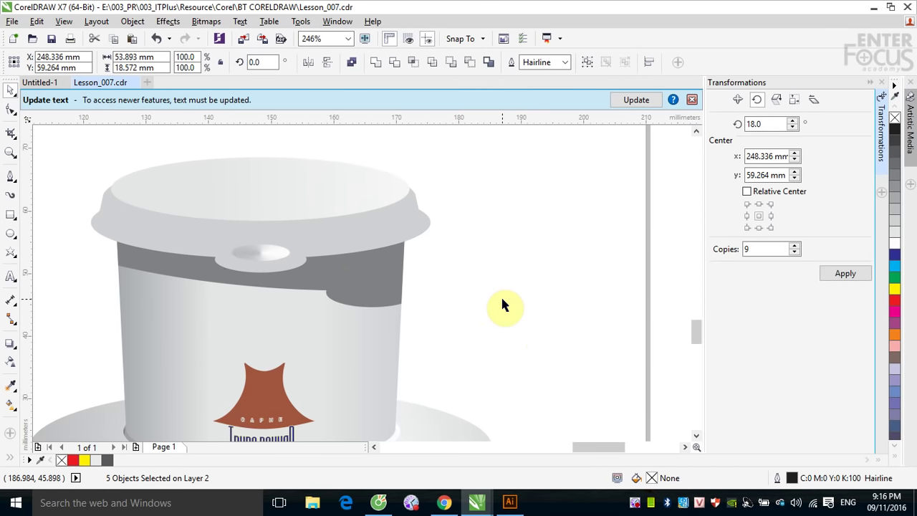
{"action": "left_click", "coordinate": [500, 286]}
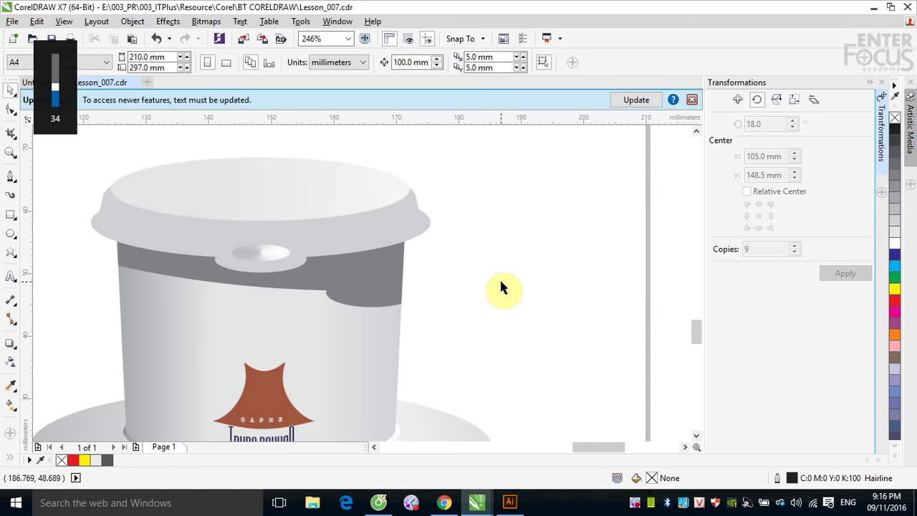
{"action": "scroll", "coordinate": [499, 286], "scroll_direction": "down", "scroll_amount": 2}
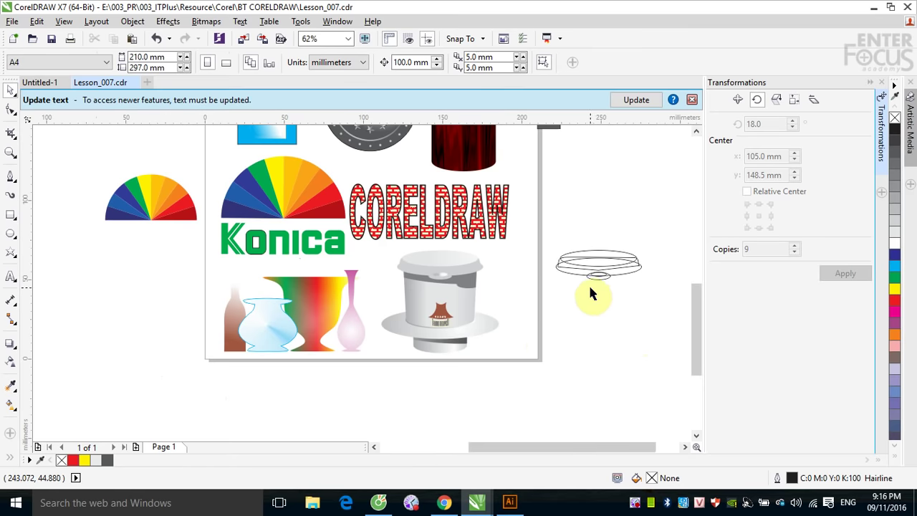
{"action": "scroll", "coordinate": [716, 318], "scroll_direction": "up", "scroll_amount": 2}
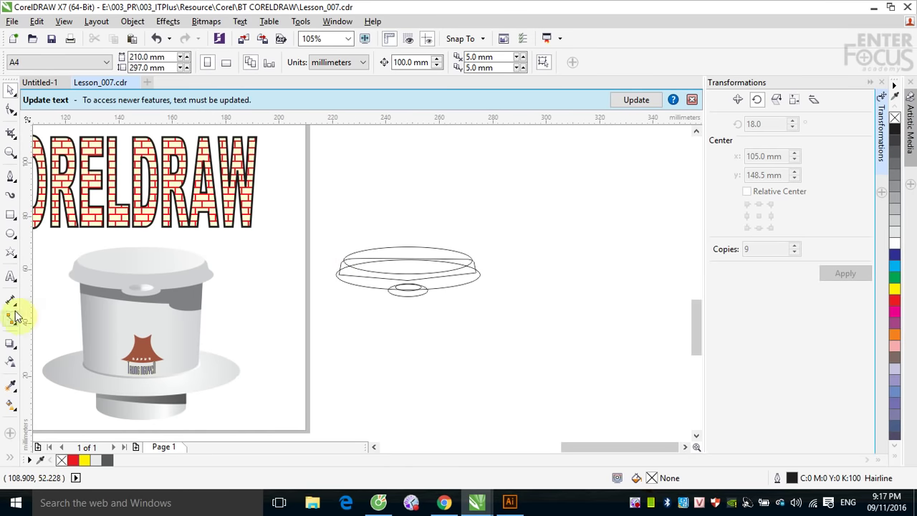
Step: Copy the fountain fill and missing outline of the reference lid's top face onto the traced top ellipse
{"action": "left_click", "coordinate": [10, 386]}
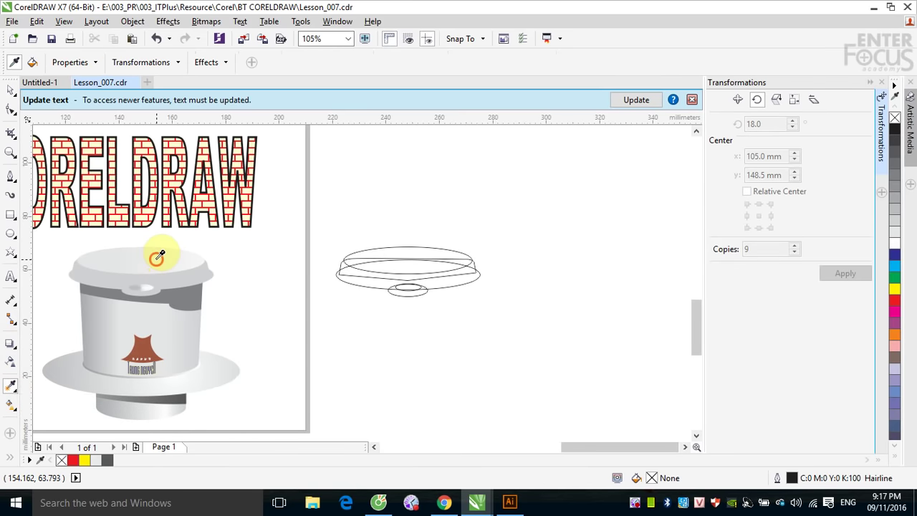
{"action": "left_click", "coordinate": [157, 256]}
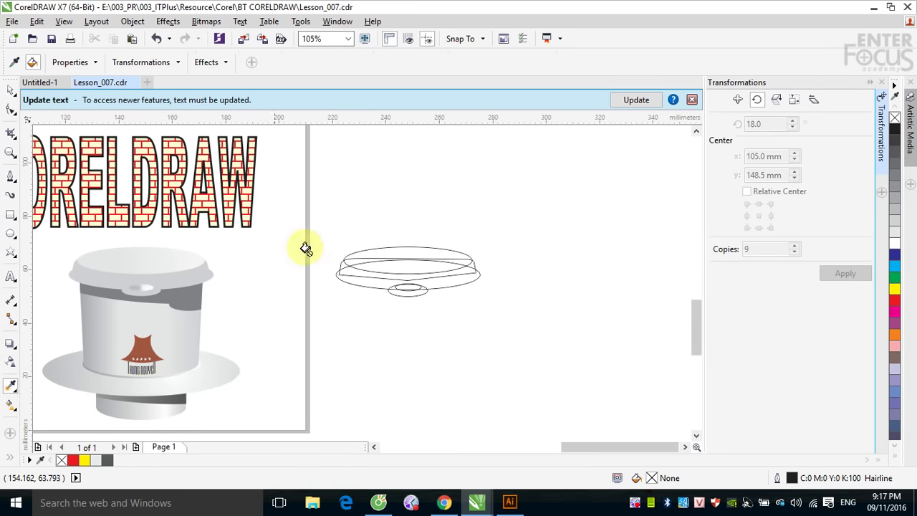
{"action": "left_click", "coordinate": [389, 249]}
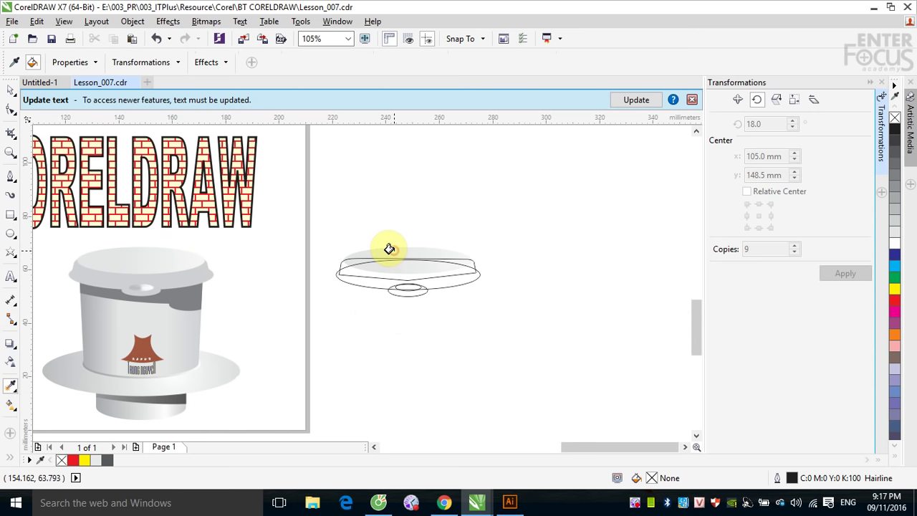
Step: Copy the reference lid's grey fill onto the rim ellipse, side outline and outer knob ellipse, and the knob's gradient onto the inner ellipse
{"action": "left_click", "coordinate": [107, 270]}
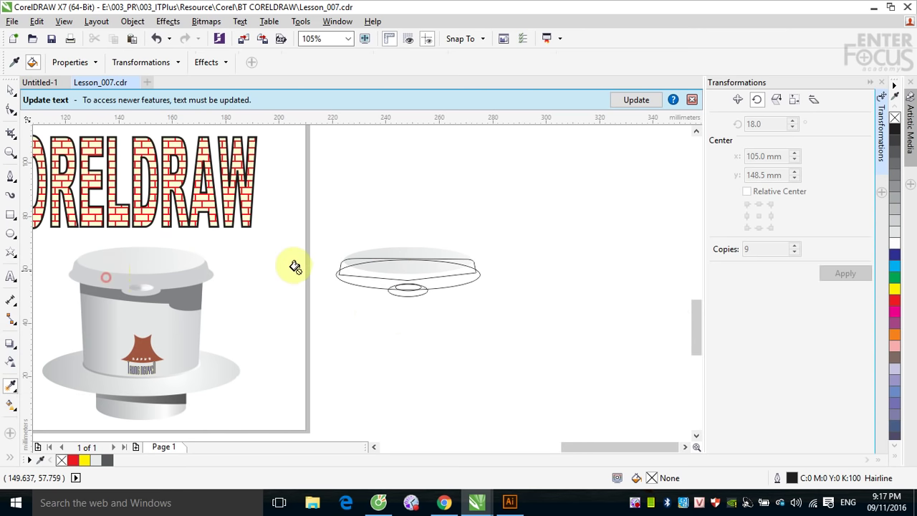
{"action": "left_click", "coordinate": [359, 280]}
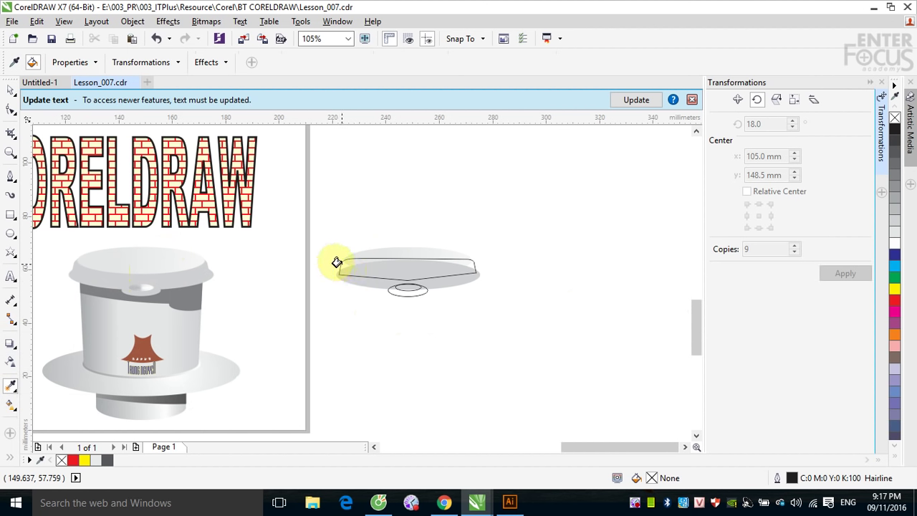
{"action": "left_click", "coordinate": [337, 262]}
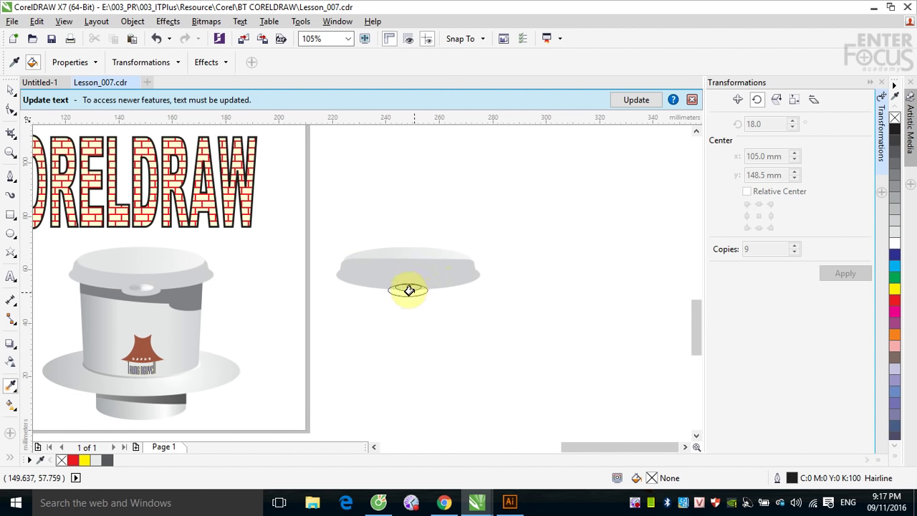
{"action": "left_click", "coordinate": [152, 283]}
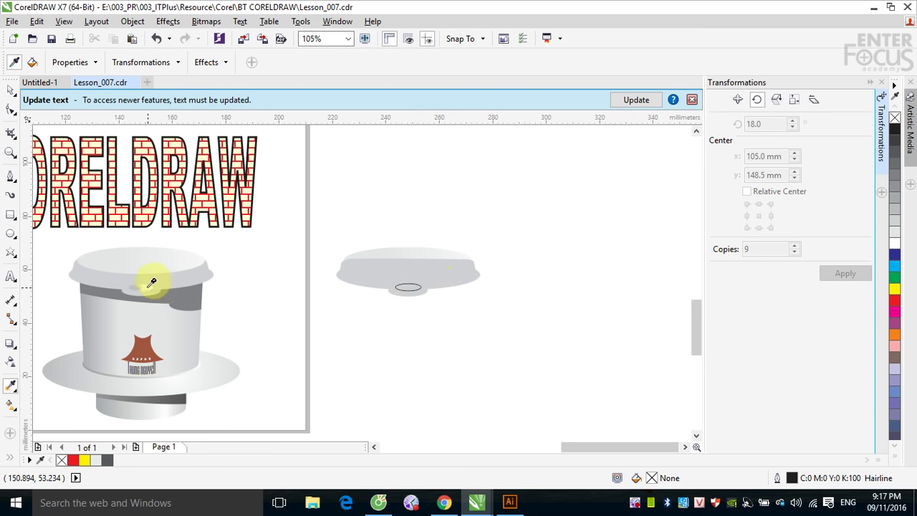
{"action": "left_click", "coordinate": [398, 284]}
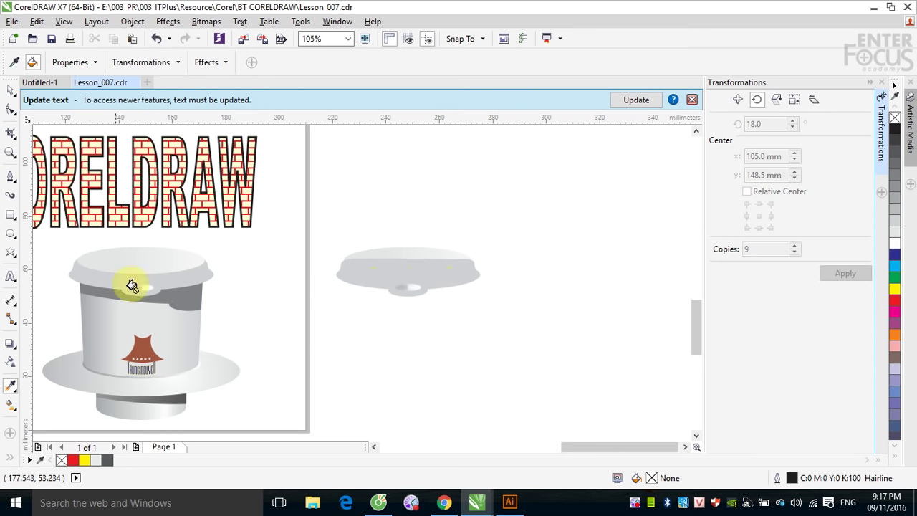
Step: Cut the traced lid's top ellipse and weld the rim ellipse, side outline and outer knob ellipse into one shape
{"action": "left_click", "coordinate": [10, 89]}
{"action": "left_click", "coordinate": [420, 266]}
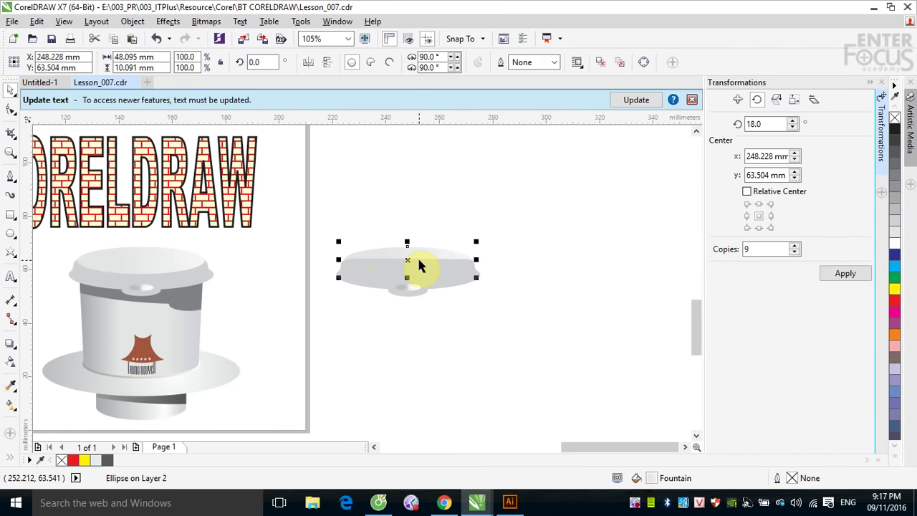
{"action": "left_click", "coordinate": [491, 281]}
{"action": "left_click_drag", "start_coordinate": [330, 229], "coordinate": [502, 322]}
{"action": "left_click_drag", "start_coordinate": [382, 324], "coordinate": [398, 330]}
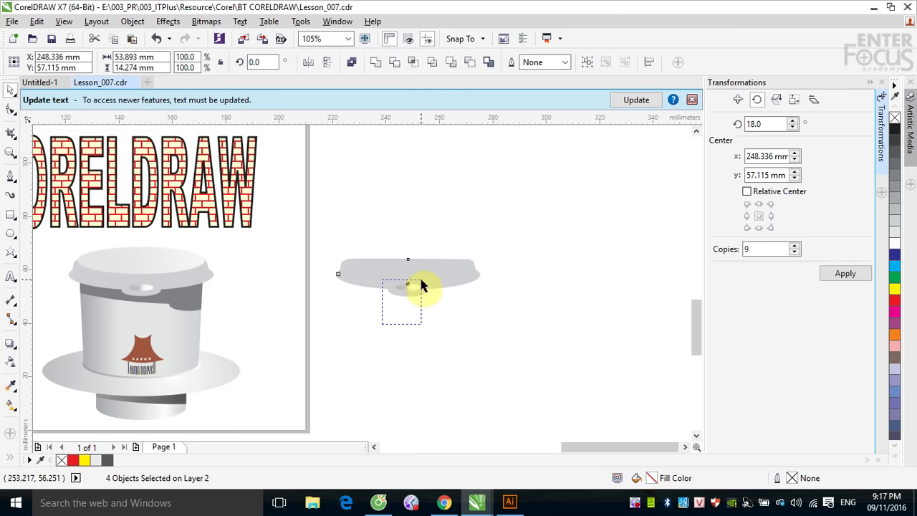
{"action": "left_click_drag", "start_coordinate": [422, 285], "coordinate": [420, 274]}
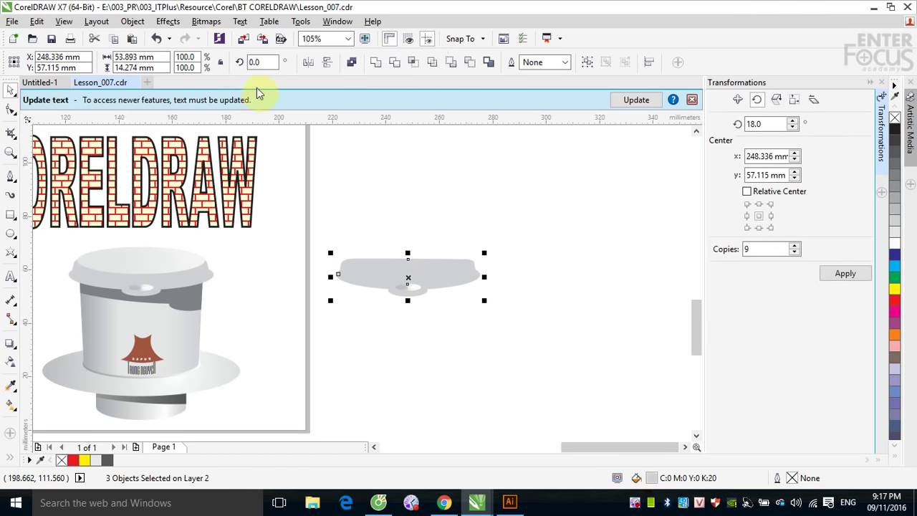
{"action": "left_click", "coordinate": [378, 63]}
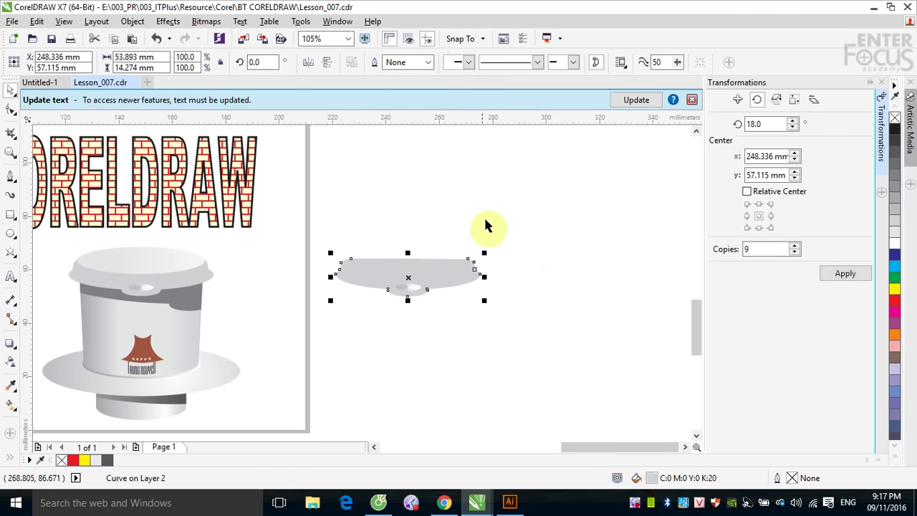
Step: Paste the top ellipse back onto the traced lid and group all of the lid's parts
{"action": "left_click", "coordinate": [578, 260]}
{"action": "left_click", "coordinate": [429, 285]}
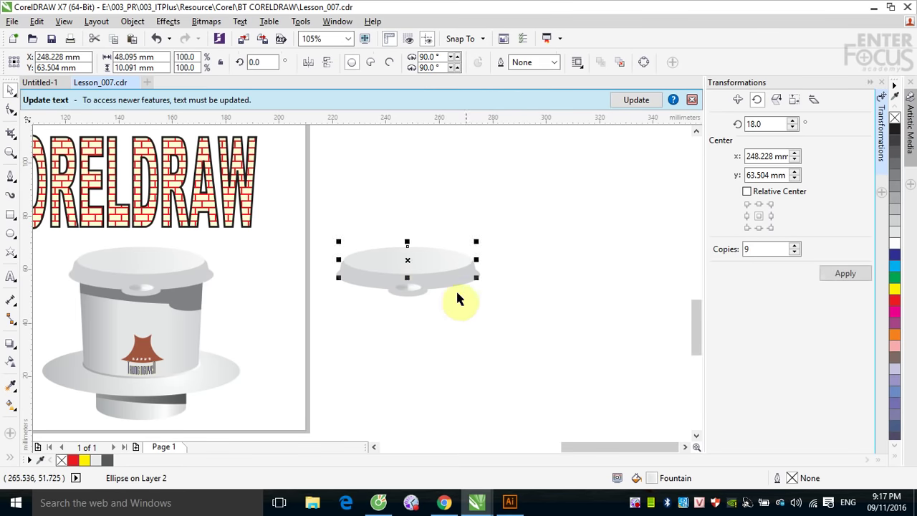
{"action": "left_click", "coordinate": [532, 306]}
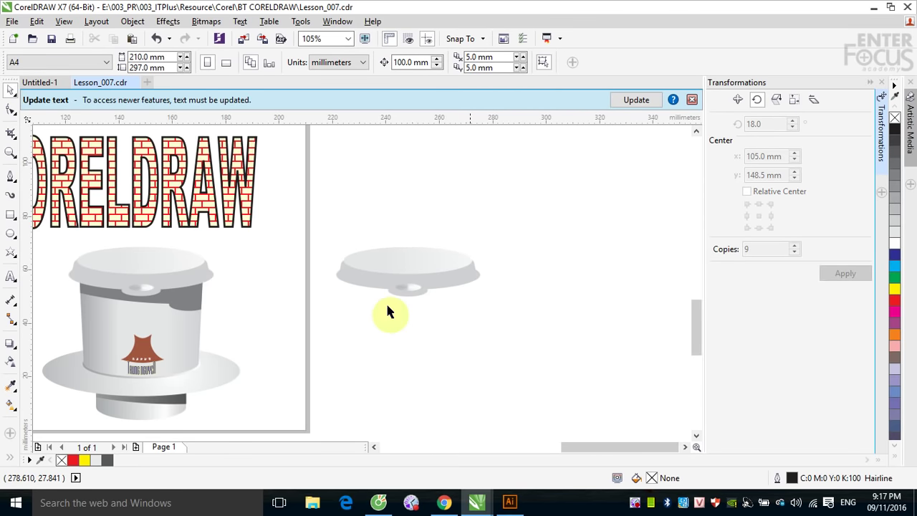
{"action": "left_click_drag", "start_coordinate": [318, 232], "coordinate": [502, 308]}
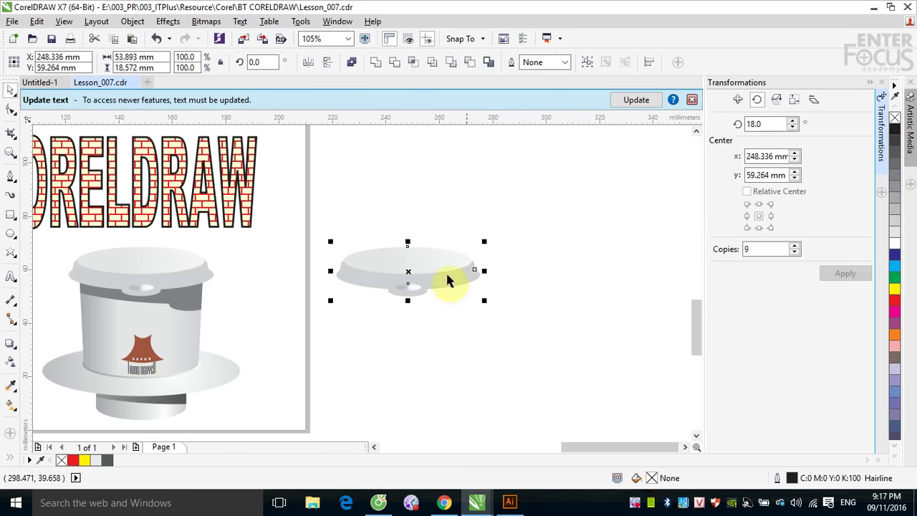
{"action": "left_click", "coordinate": [586, 64]}
{"action": "left_click", "coordinate": [579, 258]}
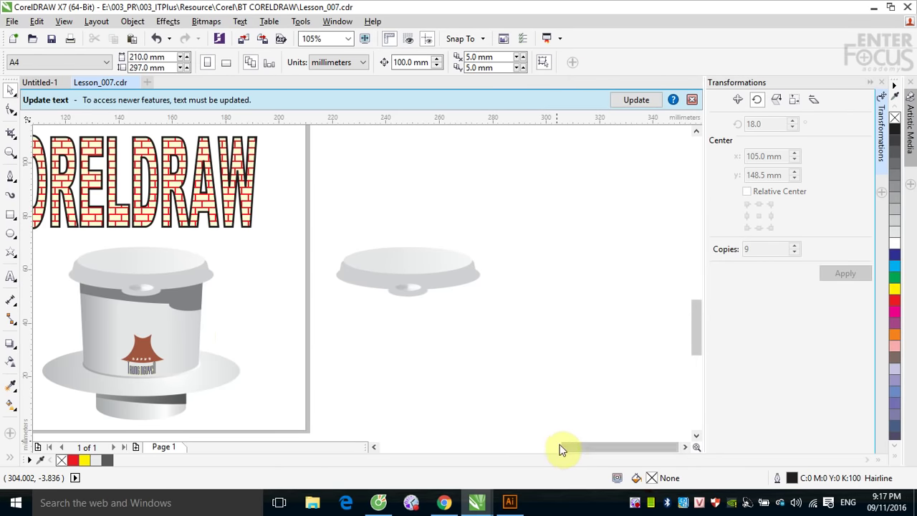
Step: Draw a rectangle about 46 × 34 mm over the reference filter's body and convert it to curves
{"action": "left_click_drag", "start_coordinate": [564, 447], "coordinate": [530, 449]}
{"action": "key", "text": "z"}
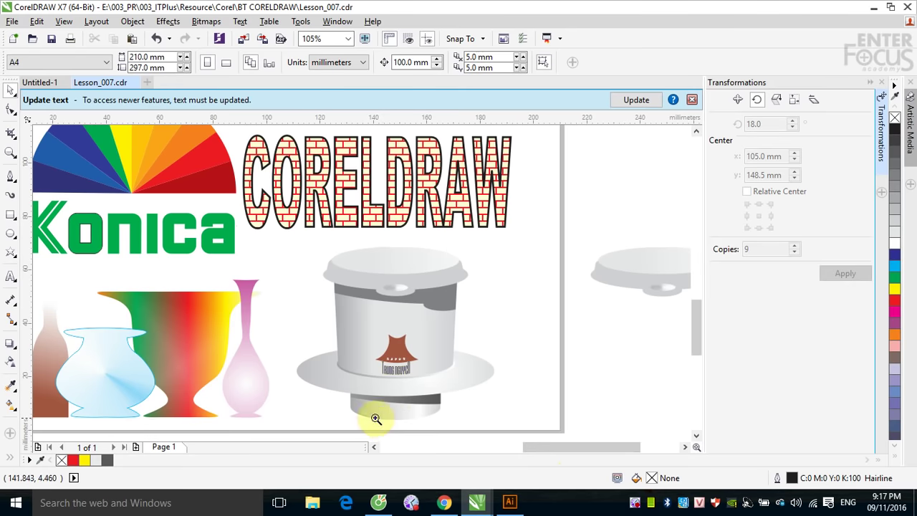
{"action": "left_click_drag", "start_coordinate": [288, 229], "coordinate": [555, 403]}
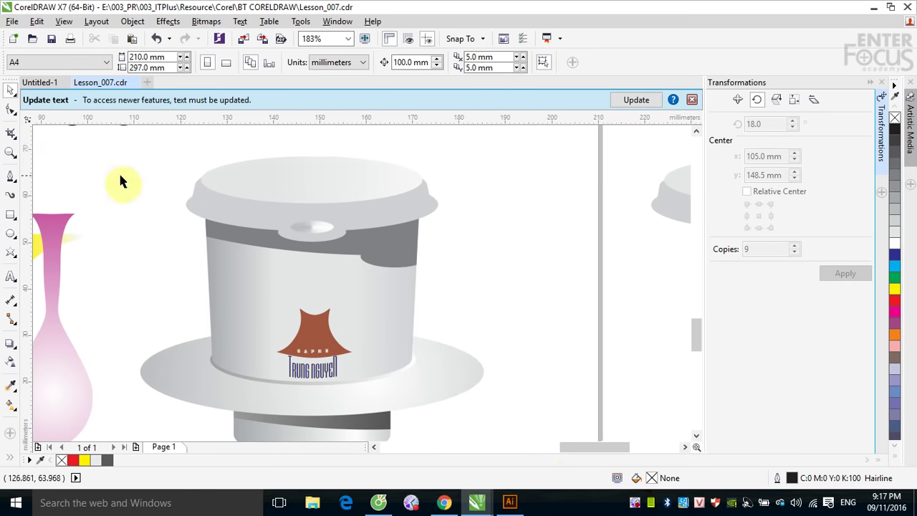
{"action": "left_click", "coordinate": [11, 175]}
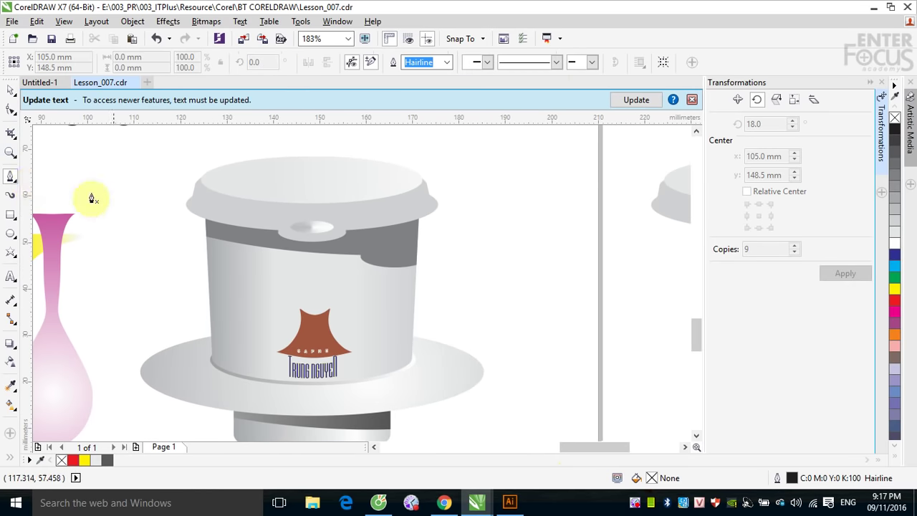
{"action": "left_click", "coordinate": [10, 215]}
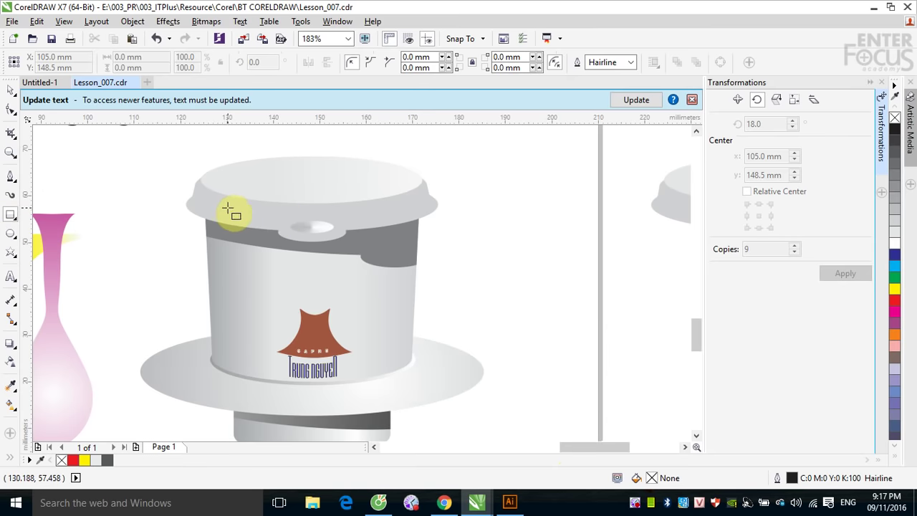
{"action": "left_click_drag", "start_coordinate": [208, 203], "coordinate": [421, 360]}
{"action": "left_click", "coordinate": [9, 89]}
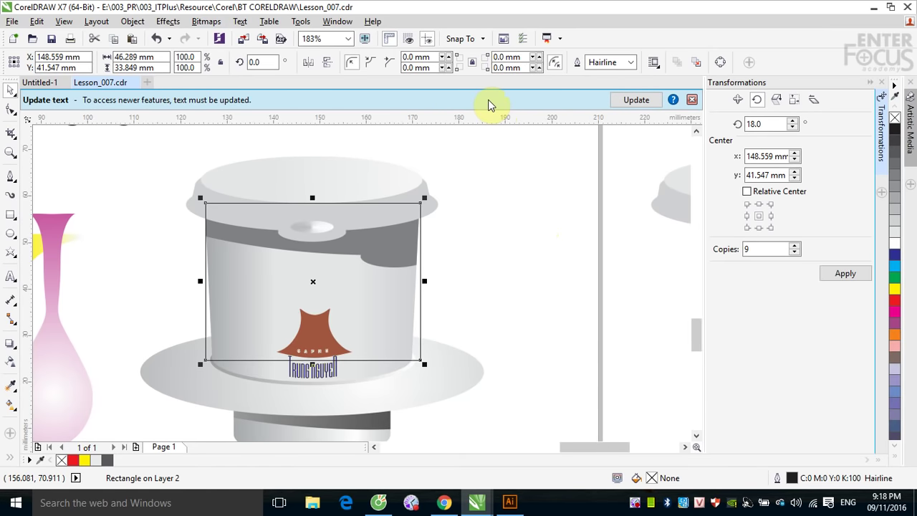
{"action": "left_click", "coordinate": [133, 21]}
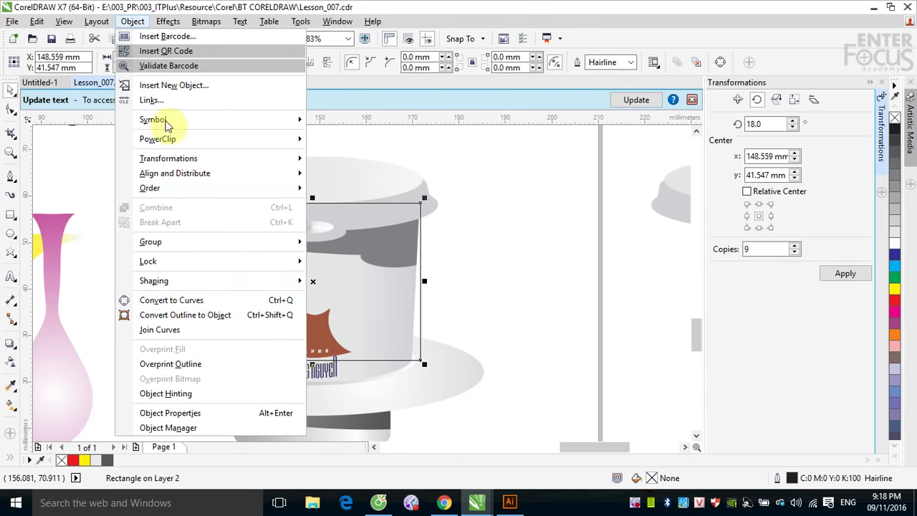
{"action": "left_click", "coordinate": [176, 301]}
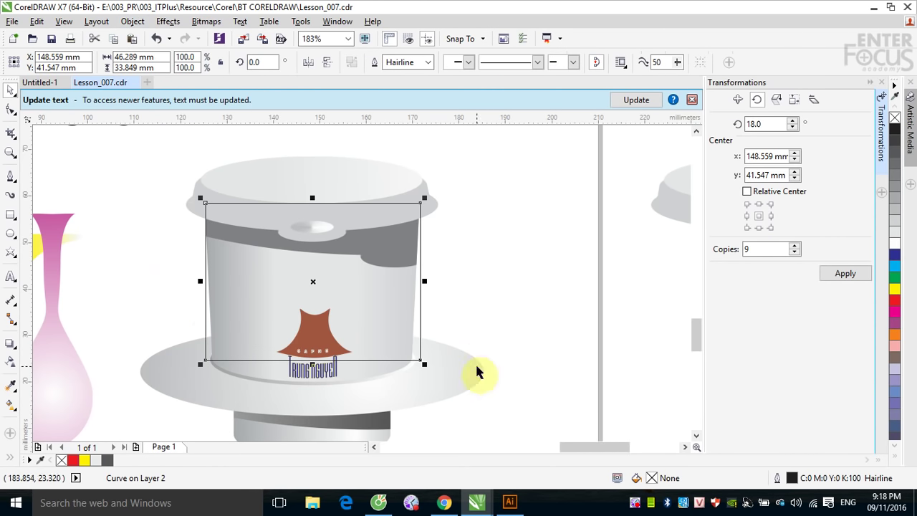
Step: Scale the rectangle's two lower nodes symmetrically inward so its sides follow the taper of the filter's body
{"action": "left_click", "coordinate": [12, 112]}
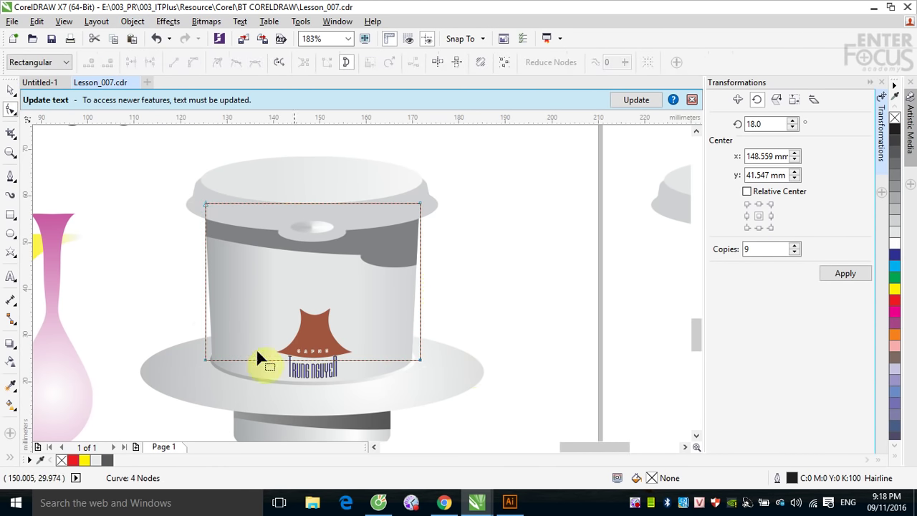
{"action": "left_click_drag", "start_coordinate": [194, 355], "coordinate": [436, 376]}
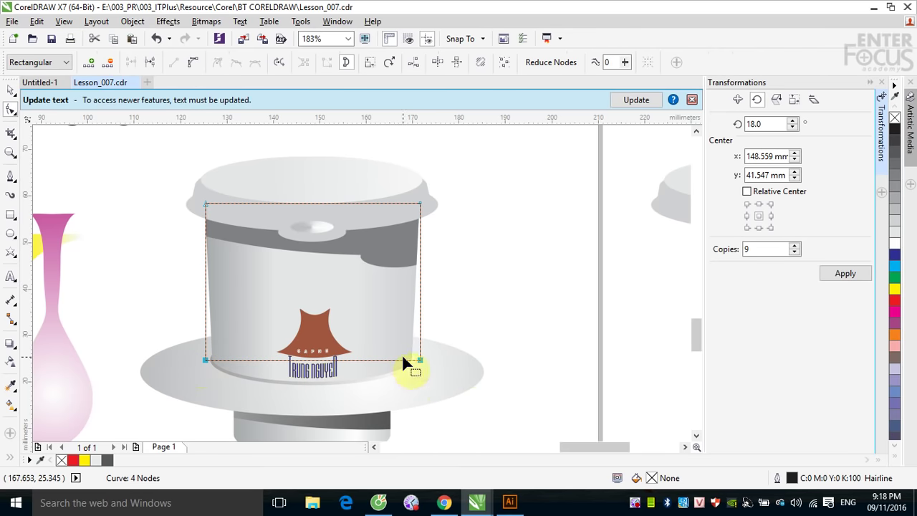
{"action": "left_click", "coordinate": [370, 65]}
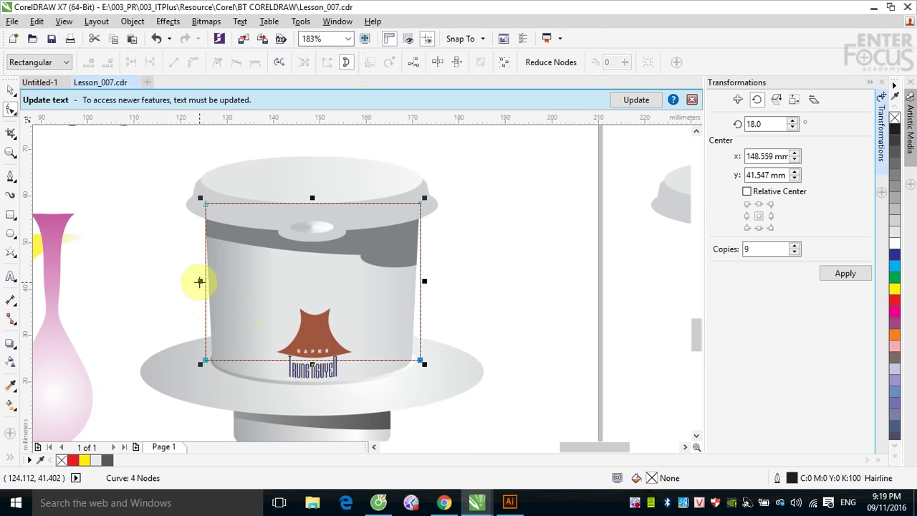
{"action": "mouse_move", "coordinate": [200, 281]}
{"action": "left_mouse_down"}
{"action": "mouse_move", "coordinate": [212, 284]}
{"action": "mouse_move", "coordinate": [168, 275]}
{"action": "mouse_move", "coordinate": [210, 273]}
{"action": "left_mouse_up"}
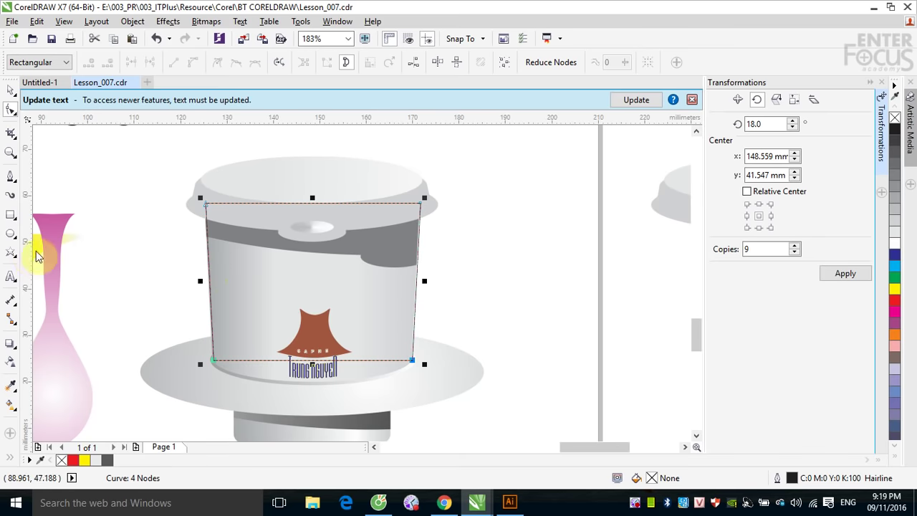
{"action": "left_click", "coordinate": [11, 91]}
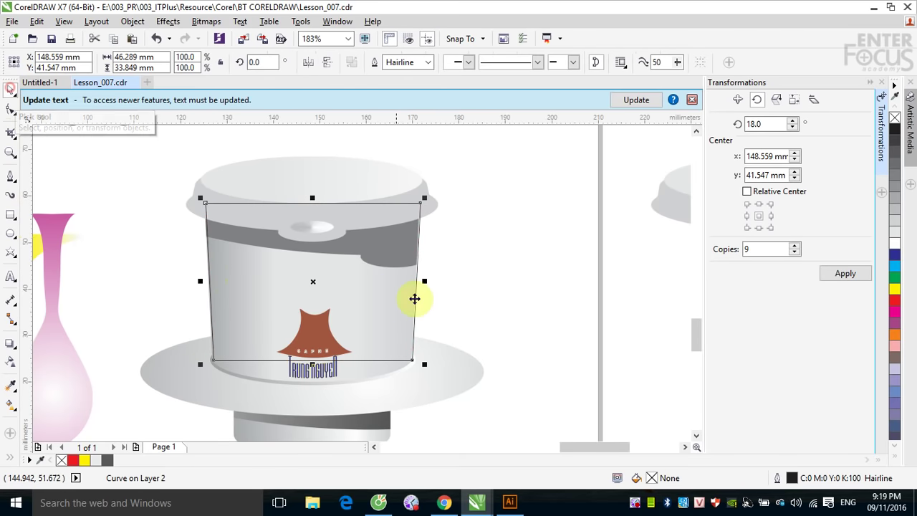
Step: Draw an ellipse about 43 × 11 mm at the body's base and weld it to the tapered outline
{"action": "left_click", "coordinate": [9, 234]}
{"action": "left_click_drag", "start_coordinate": [220, 340], "coordinate": [412, 384]}
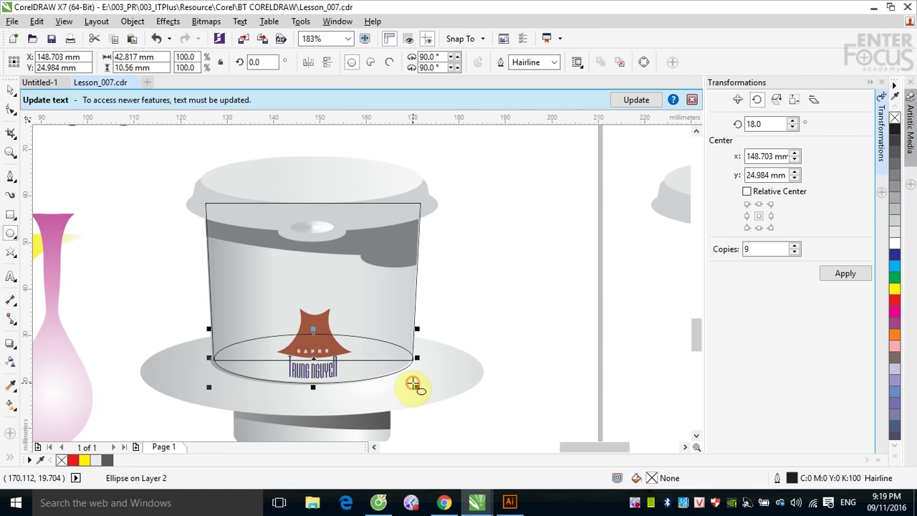
{"action": "left_click", "coordinate": [9, 91]}
{"action": "left_click", "coordinate": [501, 284]}
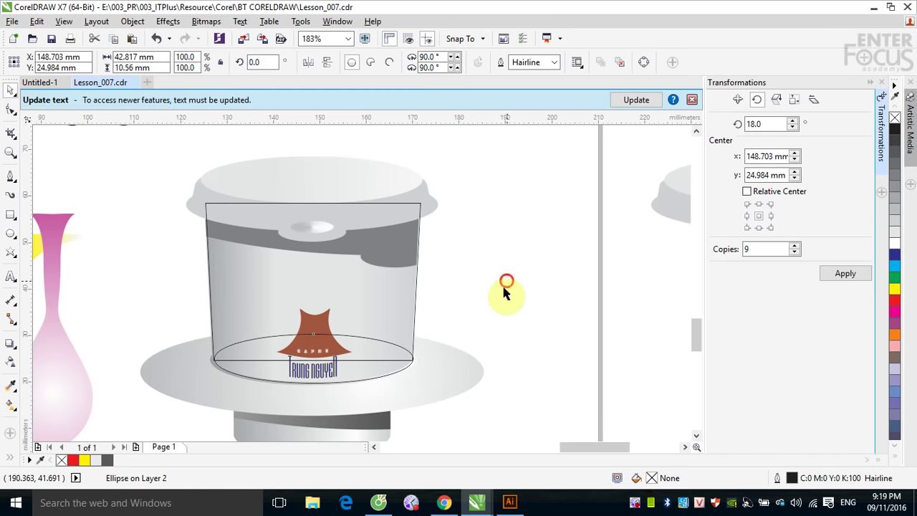
{"action": "left_click", "coordinate": [402, 351]}
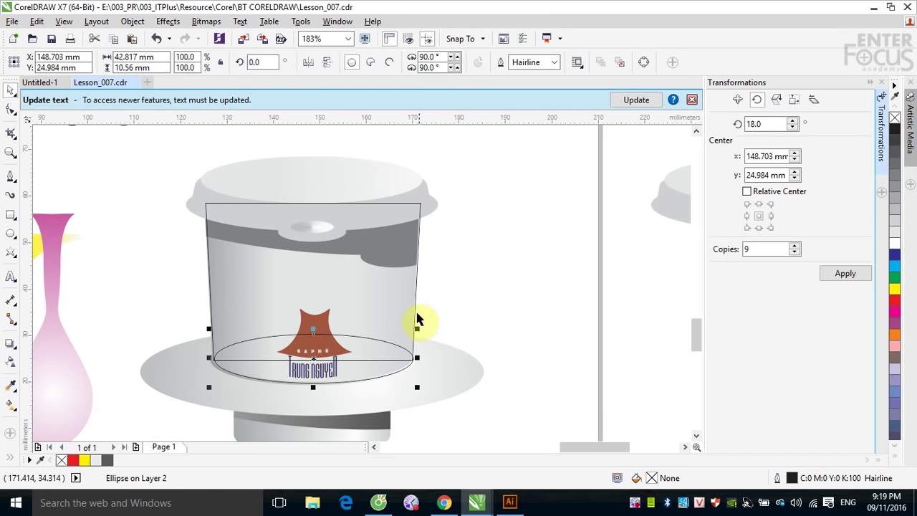
{"action": "left_click", "coordinate": [415, 315], "text": "shift"}
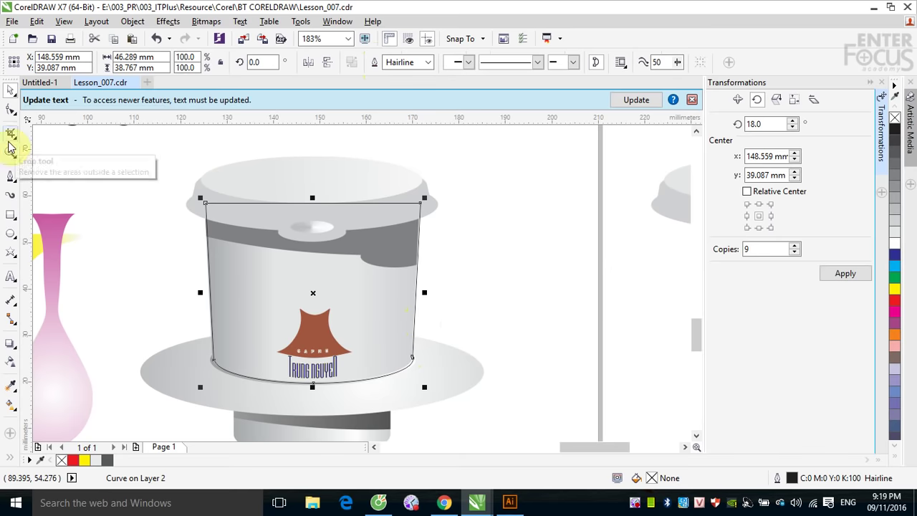
Step: Trace the dark band's lower edge as an open Pen curve about 70 × 9 mm, extending past both sides of the body
{"action": "left_click", "coordinate": [11, 179]}
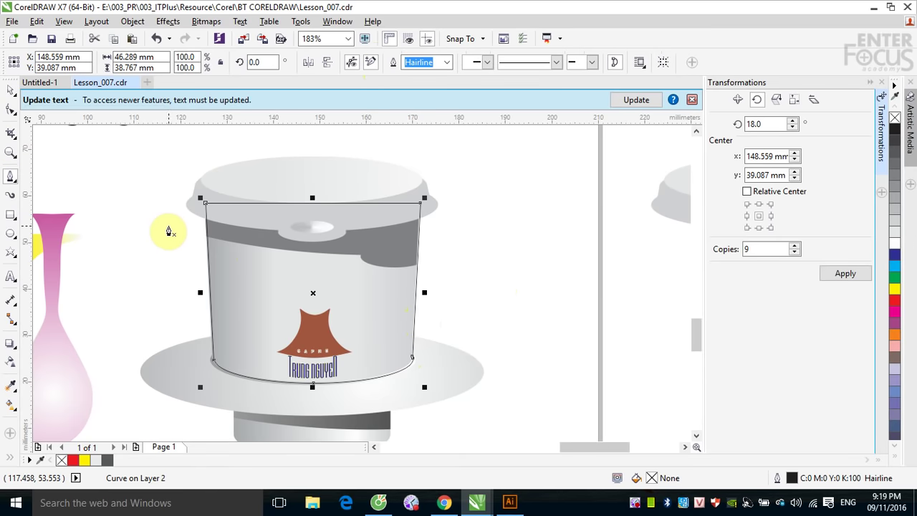
{"action": "left_click", "coordinate": [165, 226]}
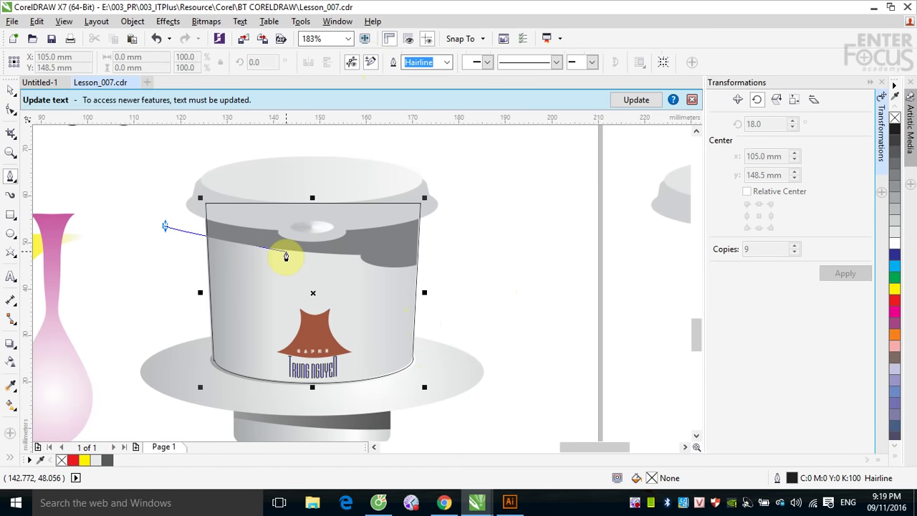
{"action": "left_click_drag", "start_coordinate": [286, 250], "coordinate": [341, 255]}
{"action": "key", "text": "Escape"}
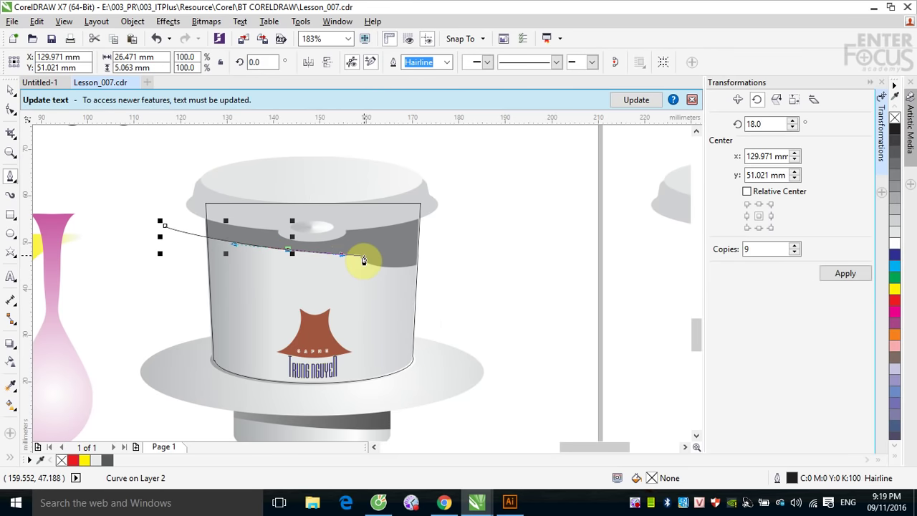
{"action": "left_click", "coordinate": [362, 255]}
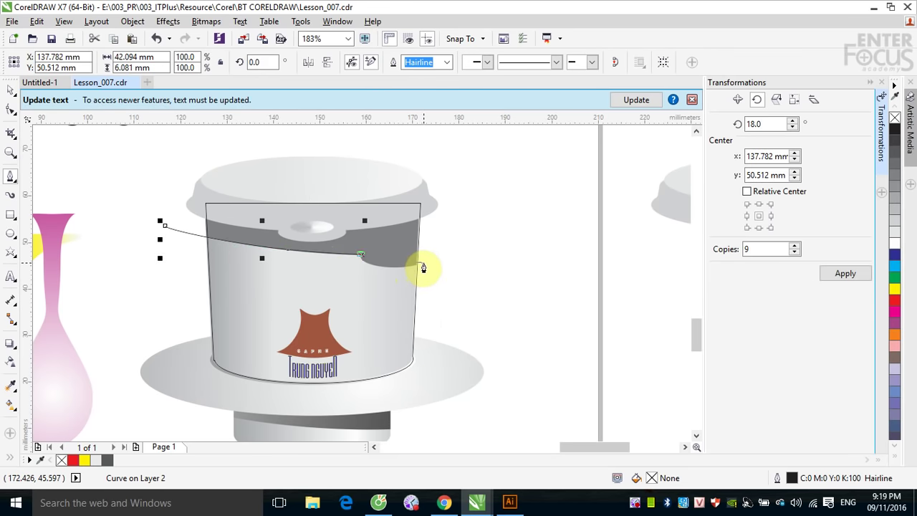
{"action": "mouse_move", "coordinate": [423, 267]}
{"action": "left_mouse_down"}
{"action": "mouse_move", "coordinate": [518, 261]}
{"action": "mouse_move", "coordinate": [487, 256]}
{"action": "left_mouse_up"}
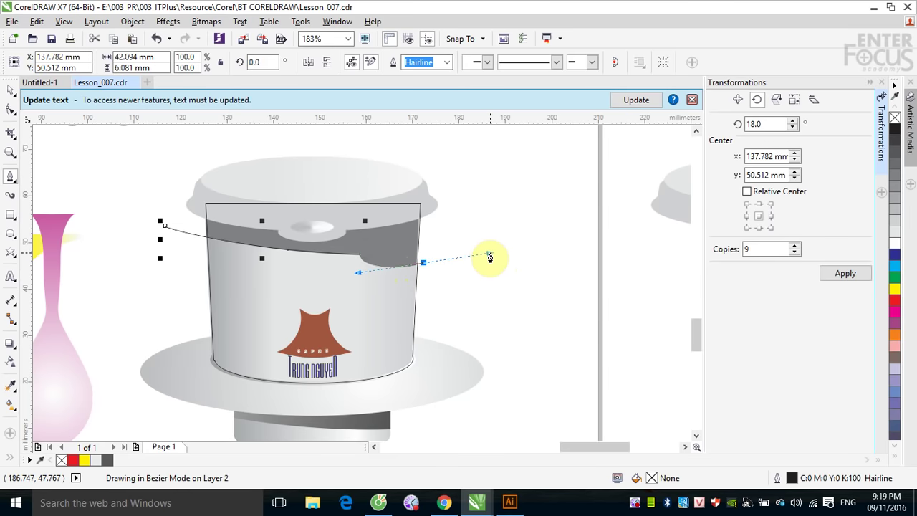
{"action": "left_click", "coordinate": [491, 252]}
{"action": "key", "text": "Escape"}
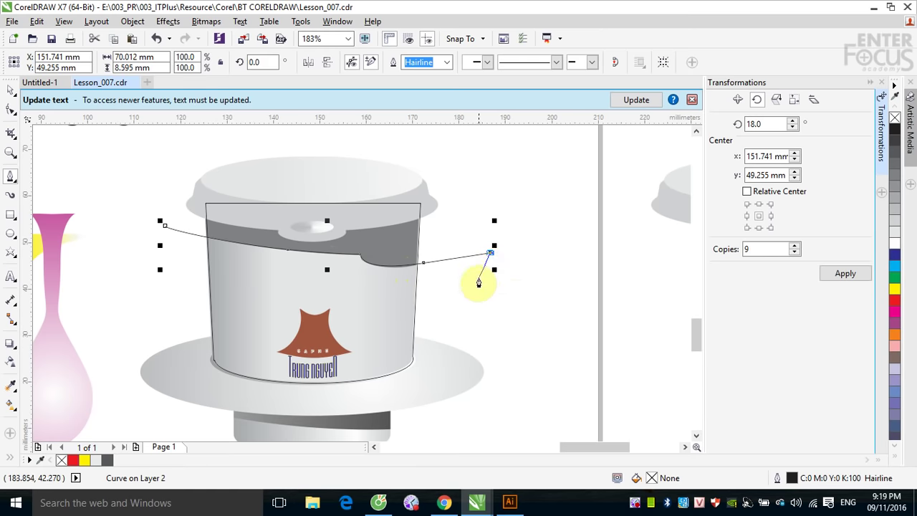
{"action": "left_click", "coordinate": [490, 255]}
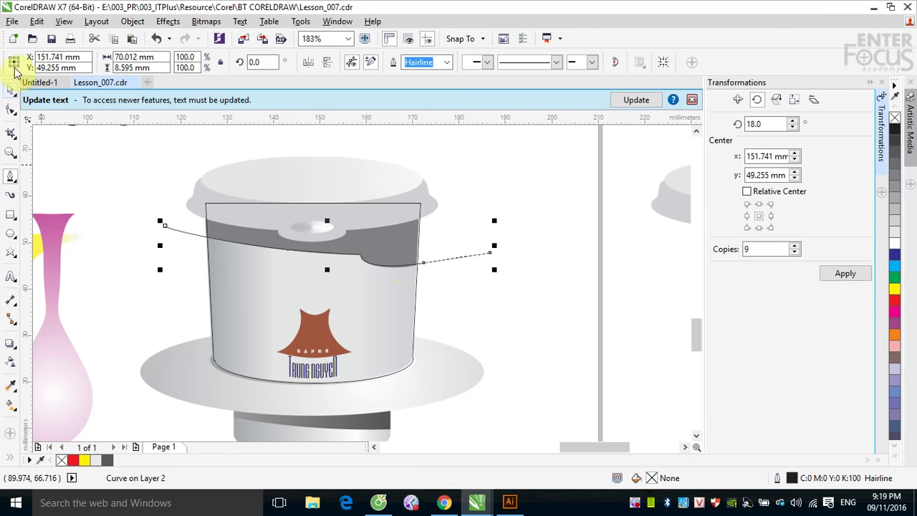
{"action": "left_click", "coordinate": [11, 107]}
{"action": "left_click", "coordinate": [555, 242]}
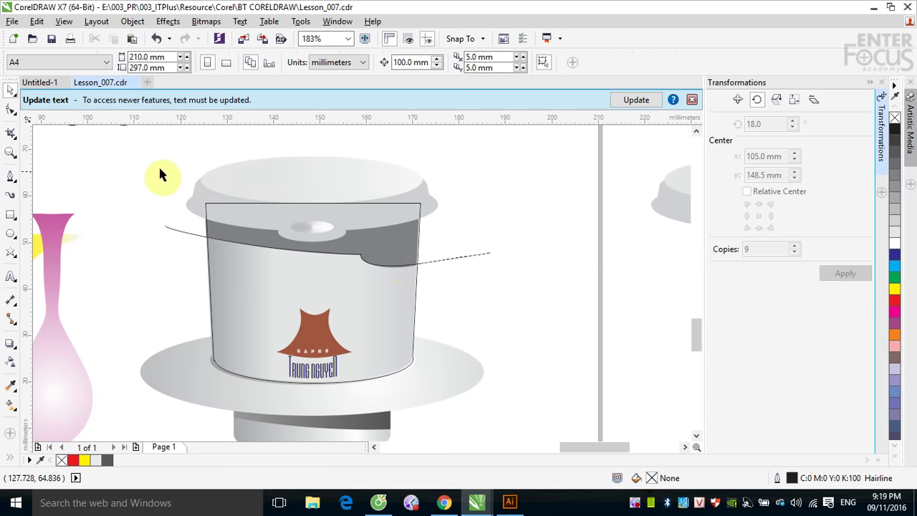
Step: Move the body outline and the band curve 100 mm to the right, onto the traced lid beside the page
{"action": "left_click_drag", "start_coordinate": [133, 172], "coordinate": [540, 384]}
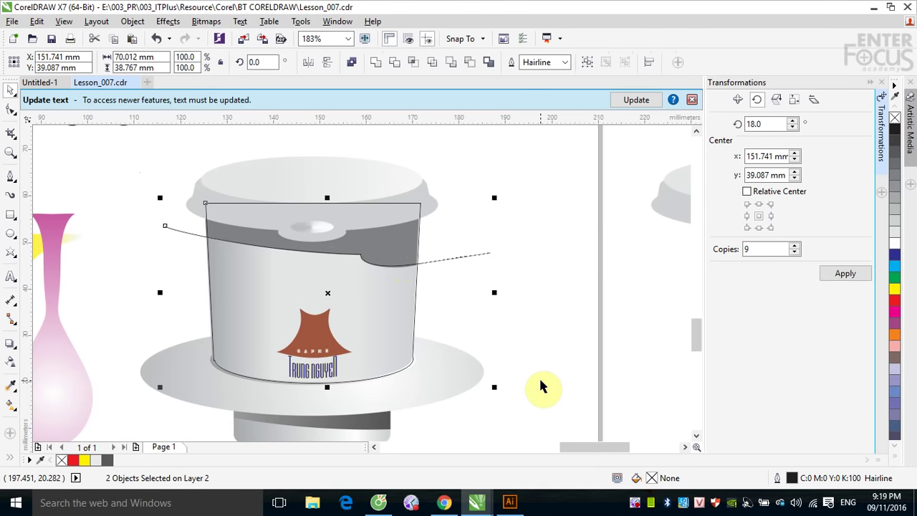
{"action": "left_click", "coordinate": [538, 379]}
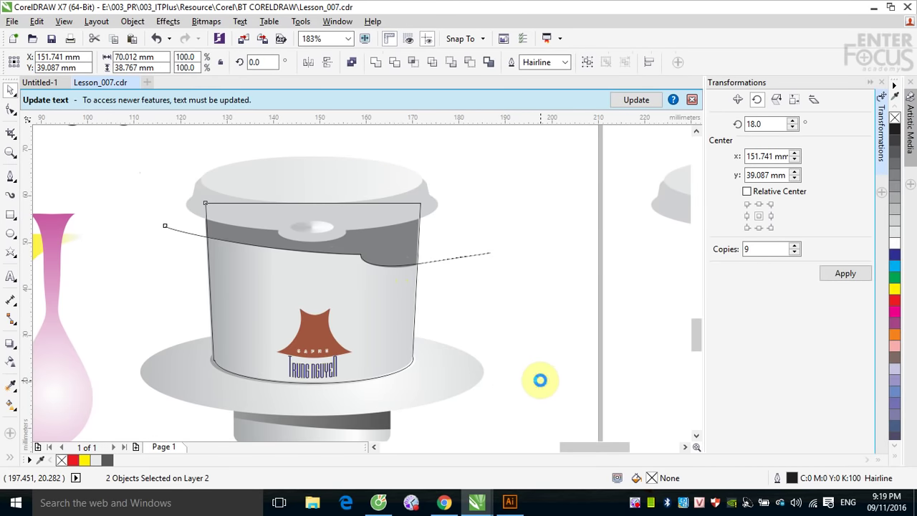
{"action": "left_click", "coordinate": [685, 447]}
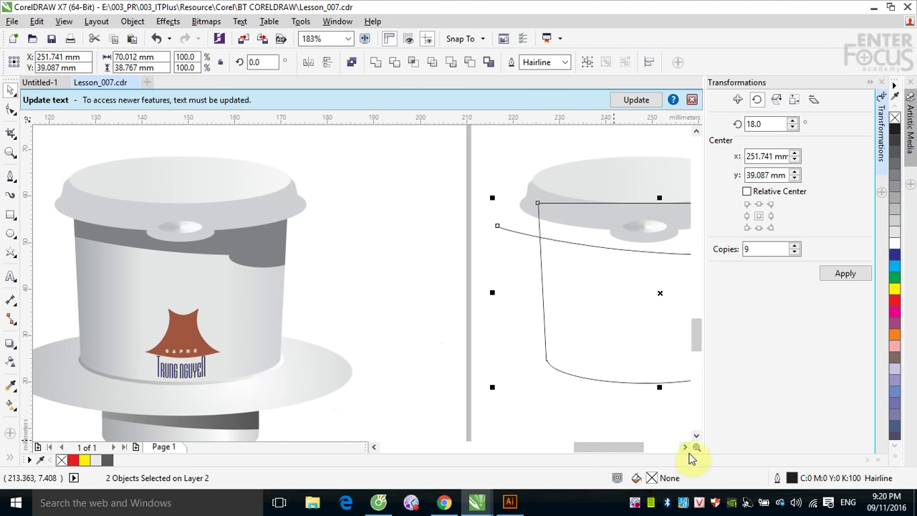
Step: Copy the original filter body's gradient fill and outline properties onto the traced body with the Attributes Eyedropper
{"action": "left_click", "coordinate": [685, 446]}
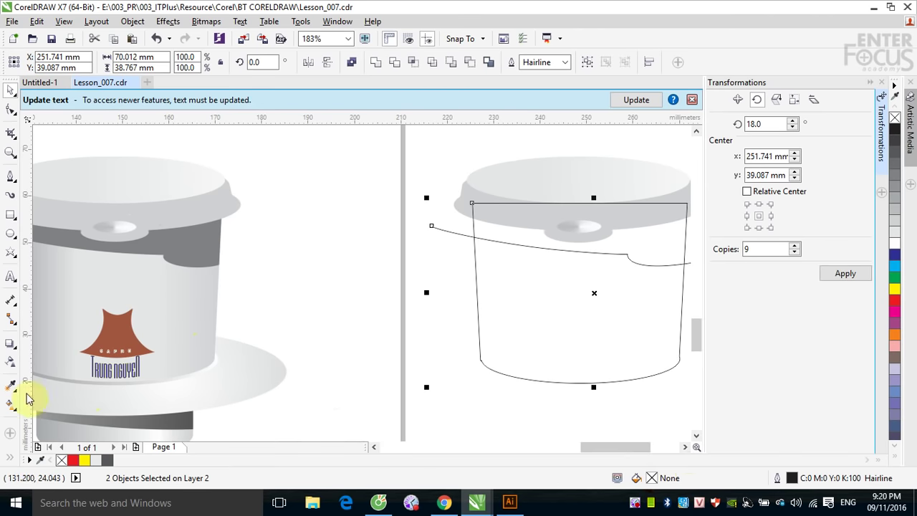
{"action": "left_click", "coordinate": [10, 405]}
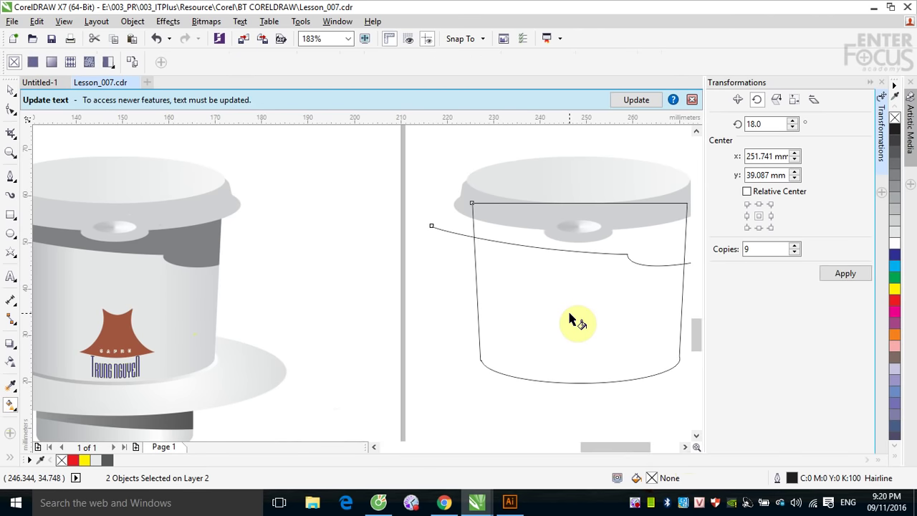
{"action": "left_click", "coordinate": [10, 89]}
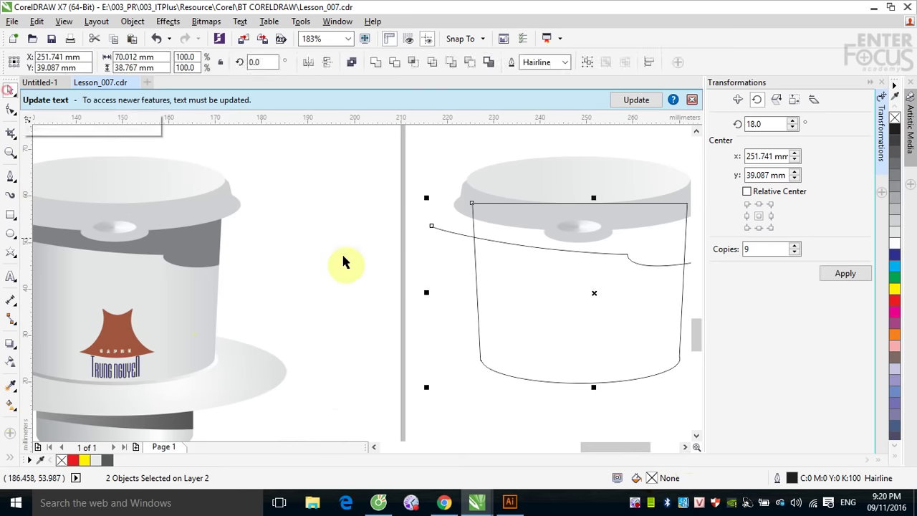
{"action": "left_click", "coordinate": [342, 262]}
{"action": "left_click", "coordinate": [10, 384]}
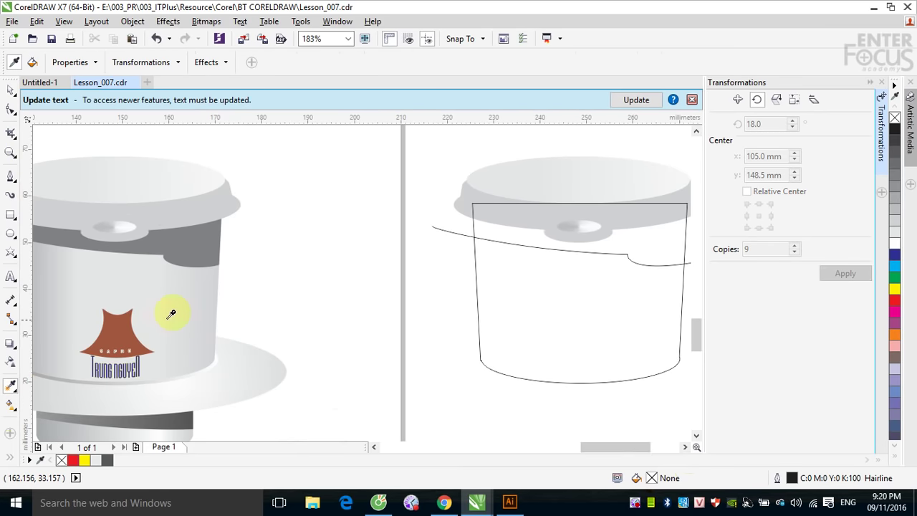
{"action": "left_click", "coordinate": [155, 308]}
{"action": "left_click", "coordinate": [511, 331]}
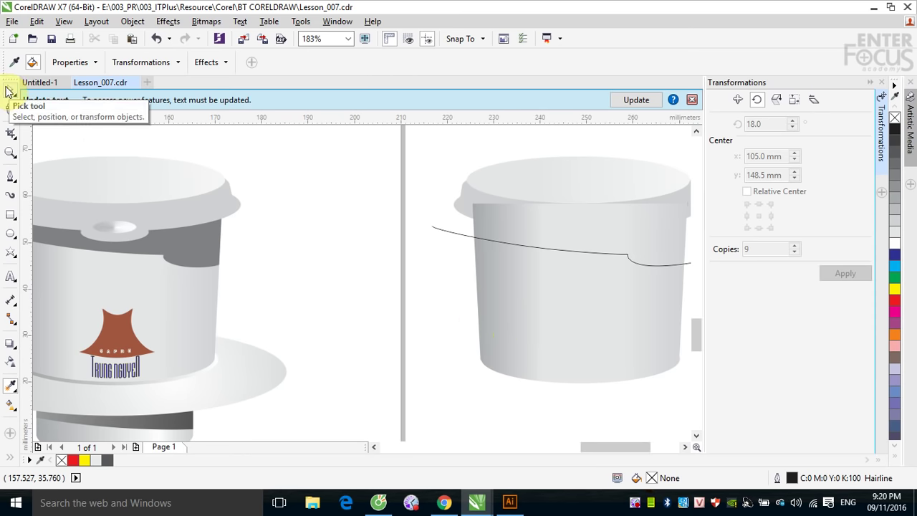
Step: Bring the traced lid group to the front of the layer, above the filled body
{"action": "left_click", "coordinate": [10, 89]}
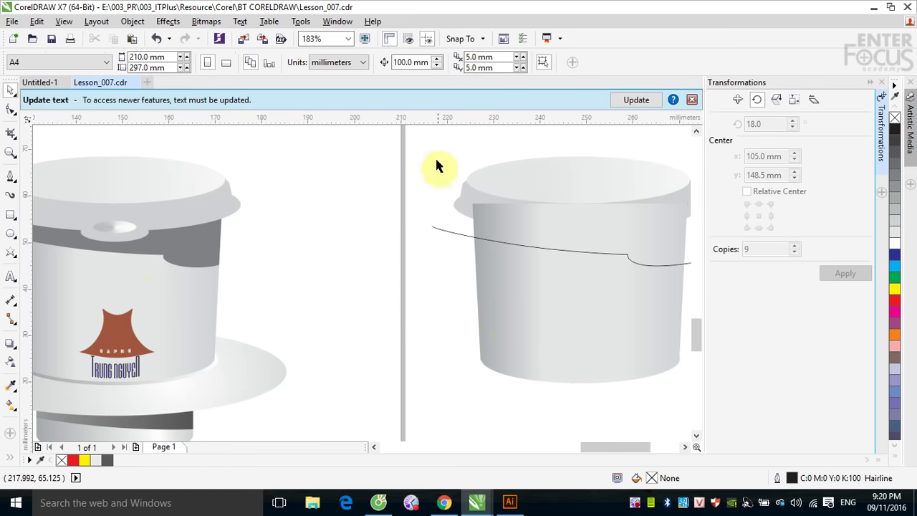
{"action": "left_click", "coordinate": [584, 177]}
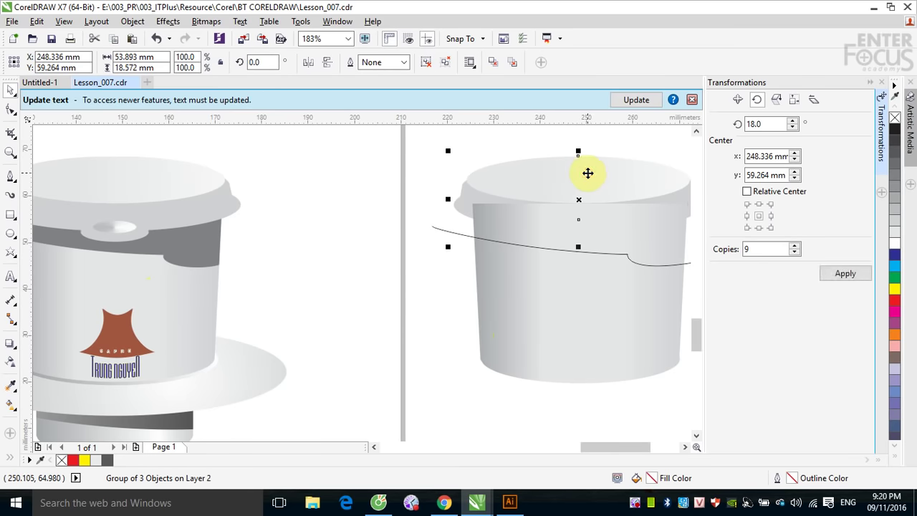
{"action": "key", "text": "shift+Page_Up"}
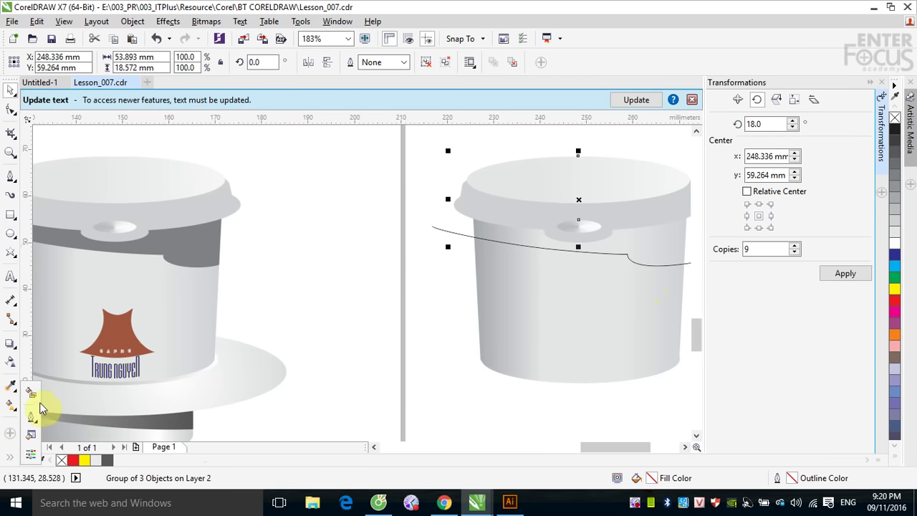
Step: Smart Fill the area between the lid and the band curve with the dark grey sampled from the original band, without an outline
{"action": "left_click", "coordinate": [32, 396]}
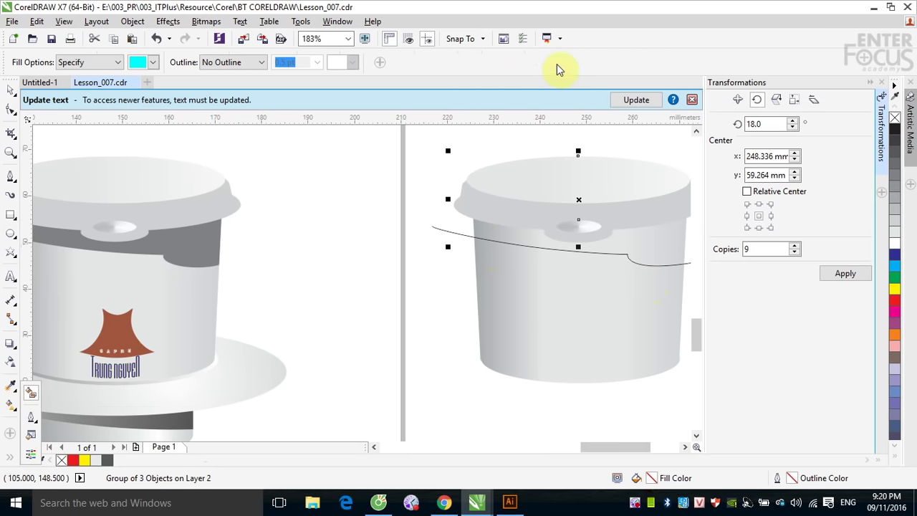
{"action": "left_click", "coordinate": [153, 62]}
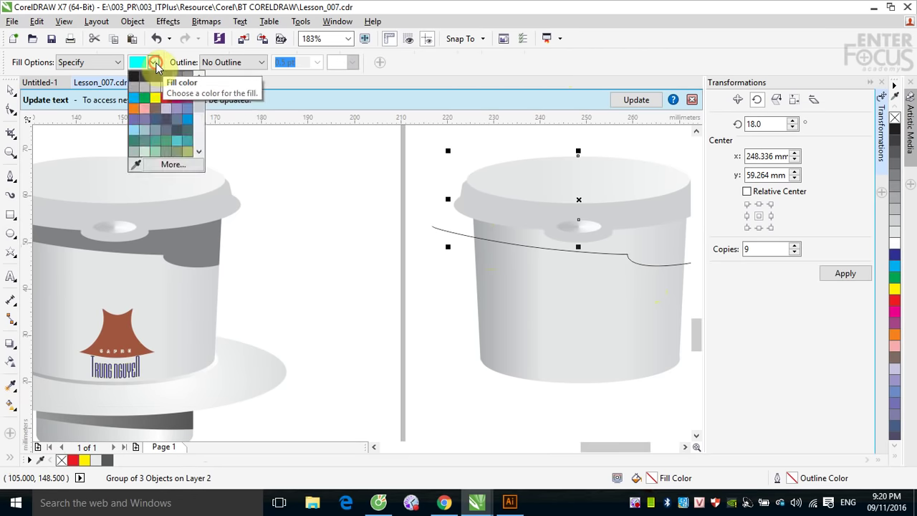
{"action": "left_click", "coordinate": [136, 164]}
{"action": "left_click", "coordinate": [210, 251]}
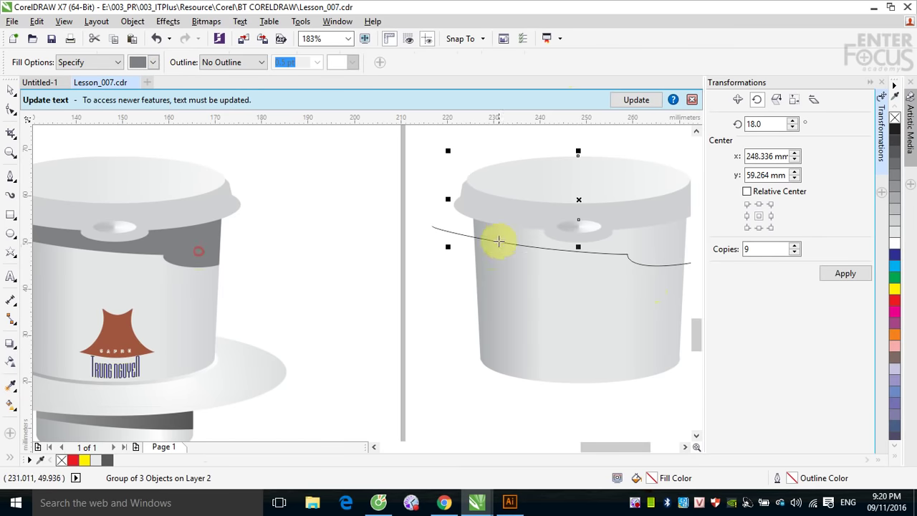
{"action": "left_click", "coordinate": [503, 233]}
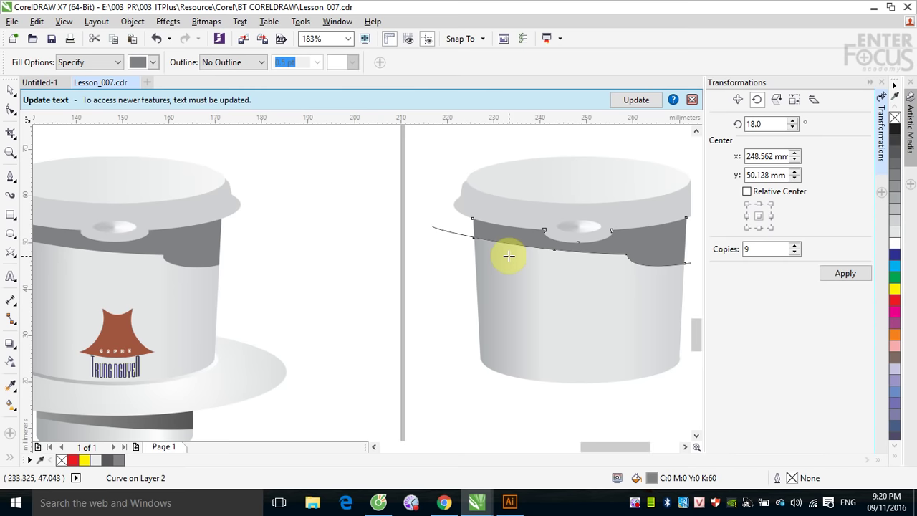
Step: Delete the open guide curve that runs along the dark band's lower edge
{"action": "left_click", "coordinate": [11, 90]}
{"action": "left_click", "coordinate": [442, 228]}
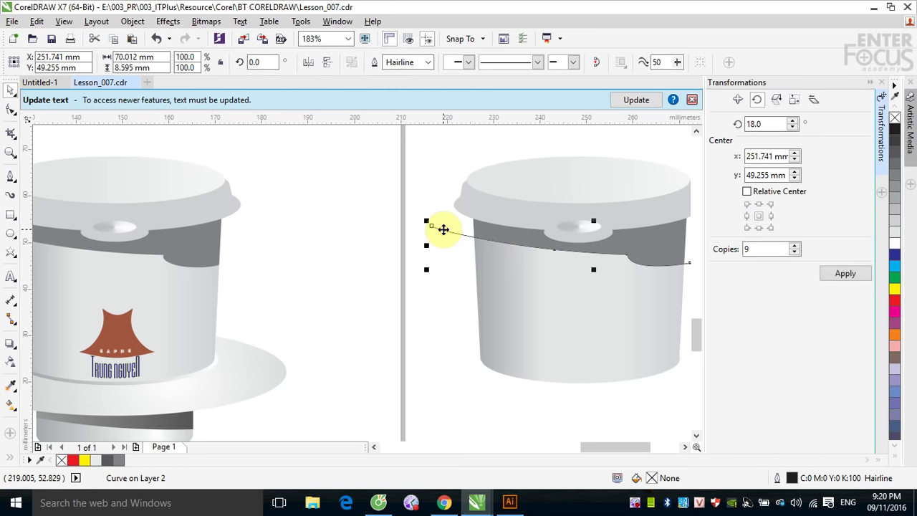
{"action": "key", "text": "Delete"}
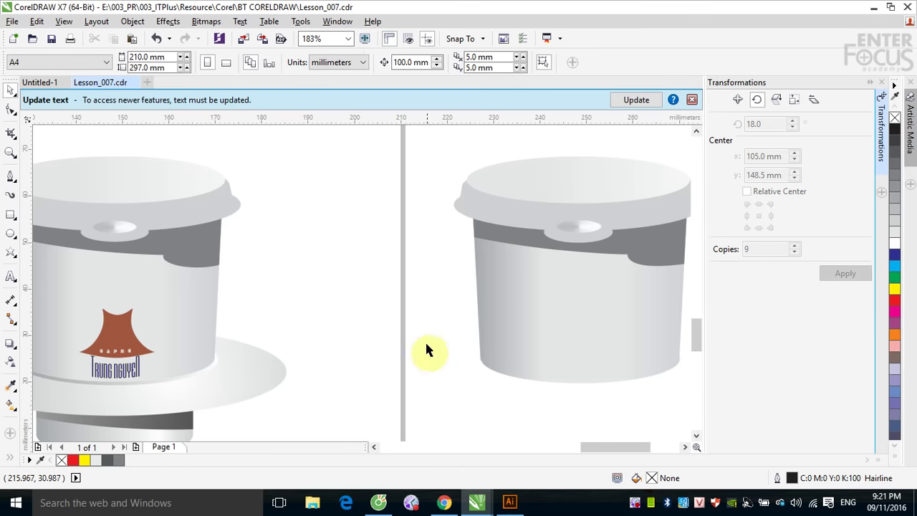